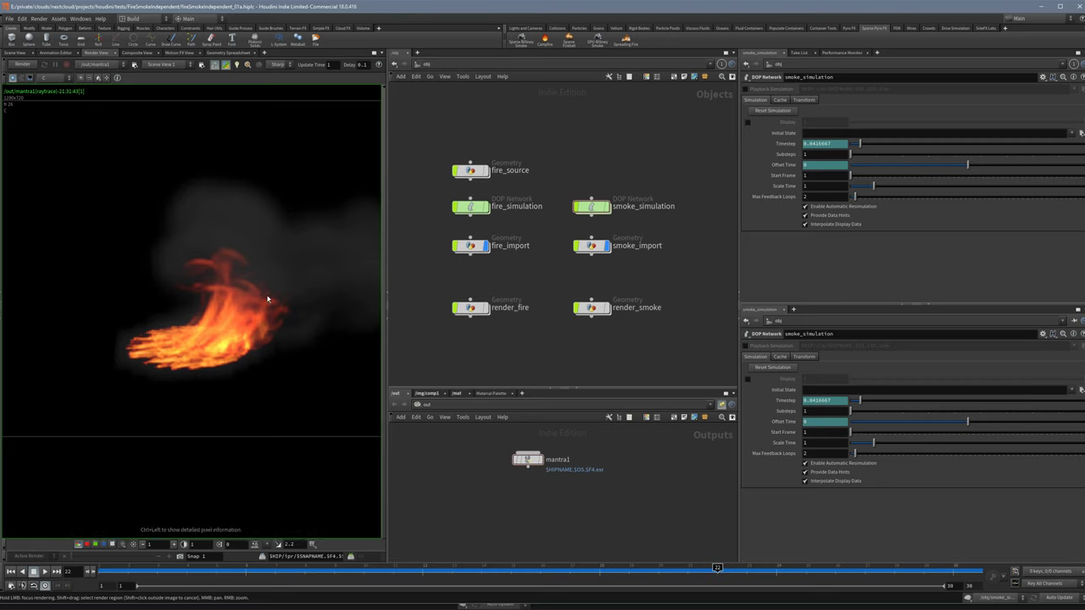
Examine the rendered fire and smoke frame up close in the render view.
scroll(272, 301, up, 2)
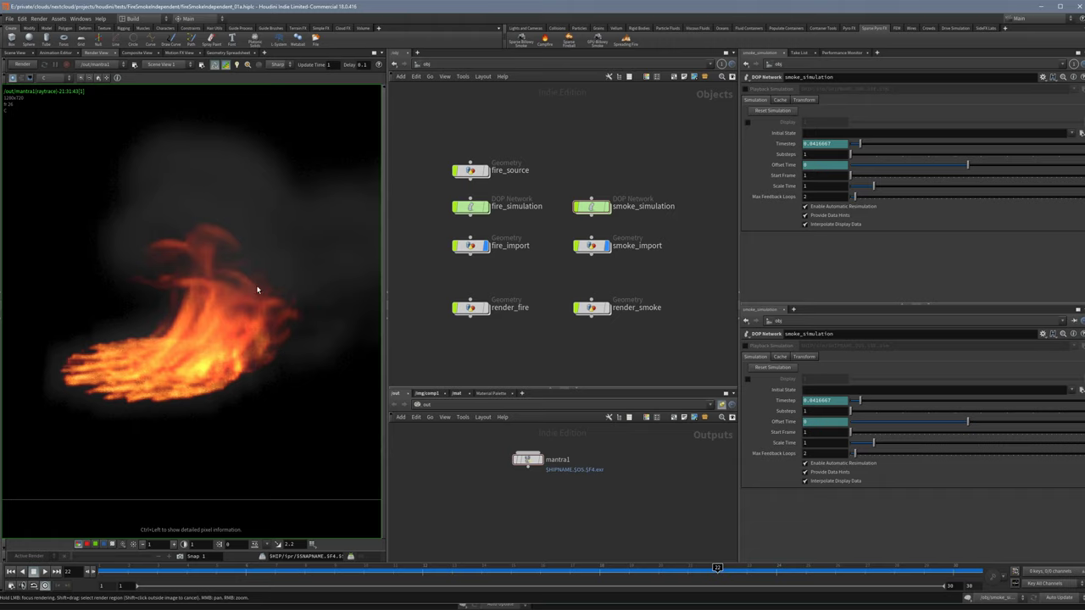
scroll(287, 316, down, 5)
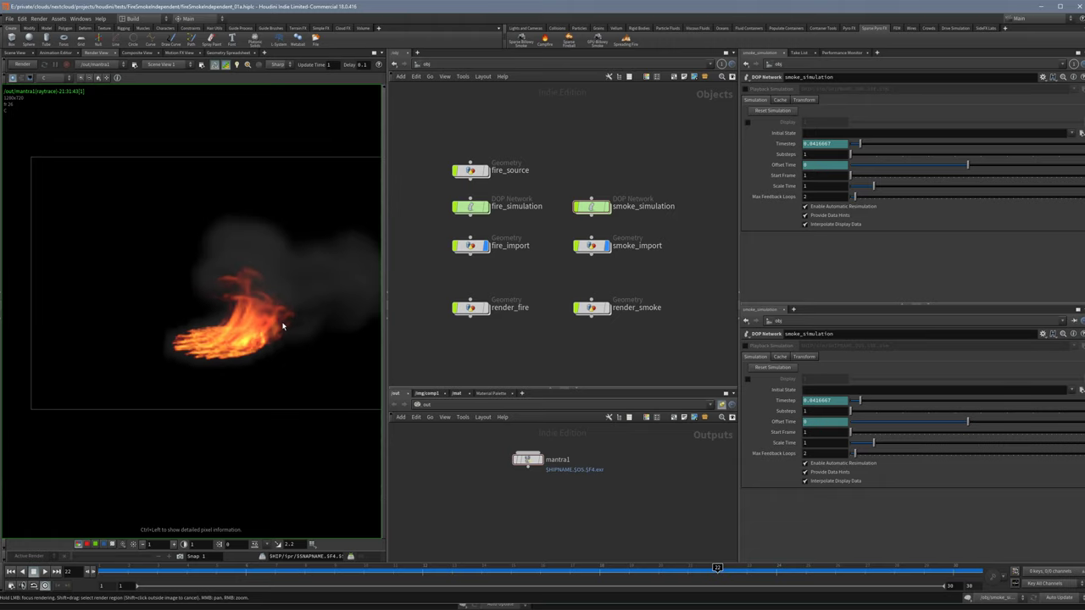
scroll(254, 325, up, 2)
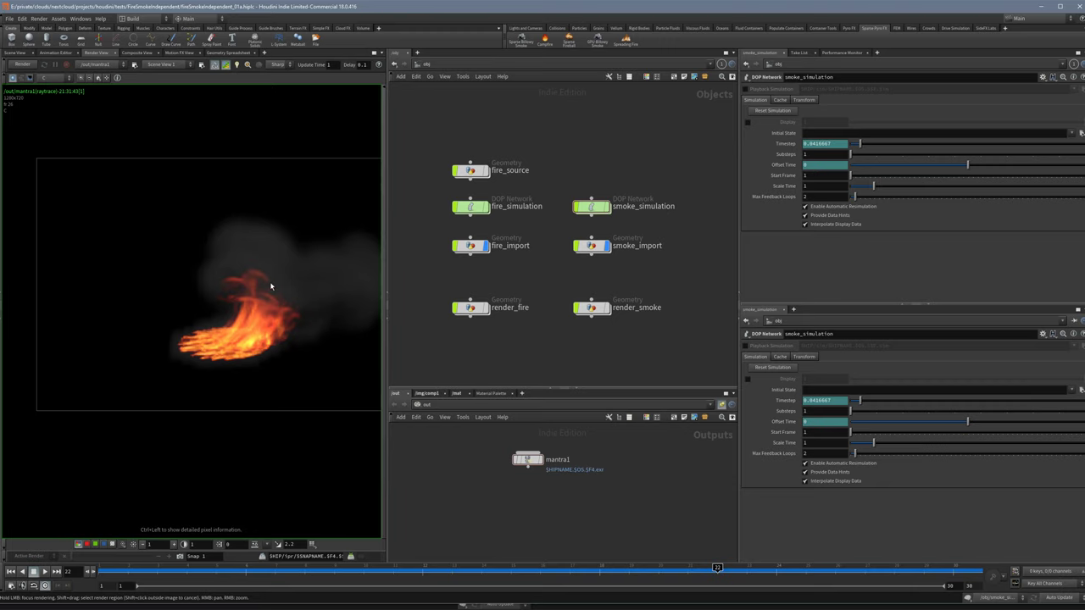
Inspect the pyro object's voxel size and the pyro_solver's Emit Smoke setting inside fire_simulation, and return to the object level.
double_click(470, 207)
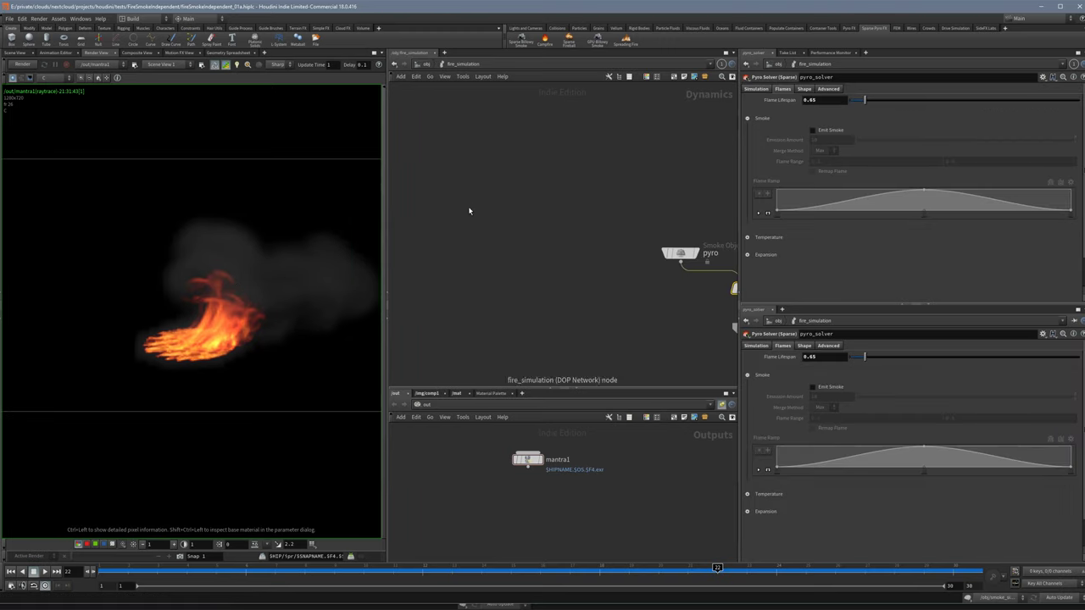
middle_drag(582, 213, 429, 167)
click(530, 220)
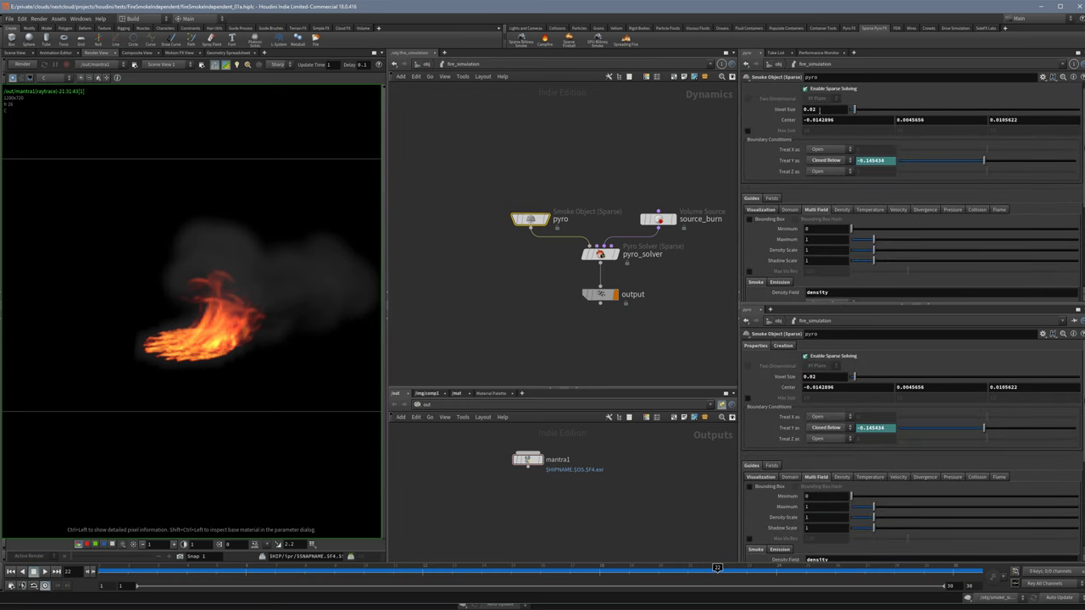
middle_drag(598, 164, 561, 170)
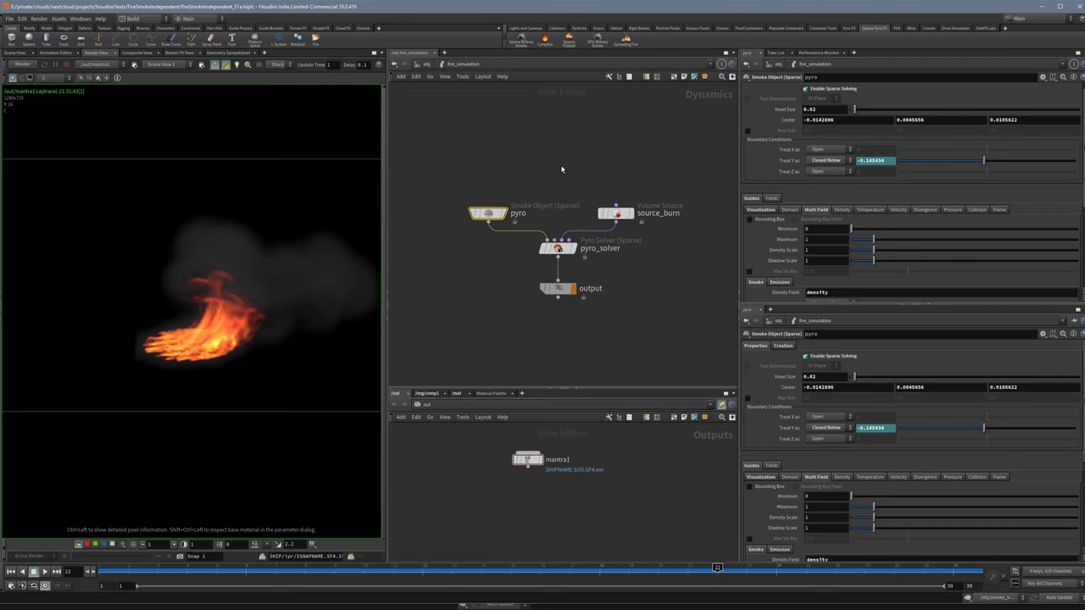
click(559, 249)
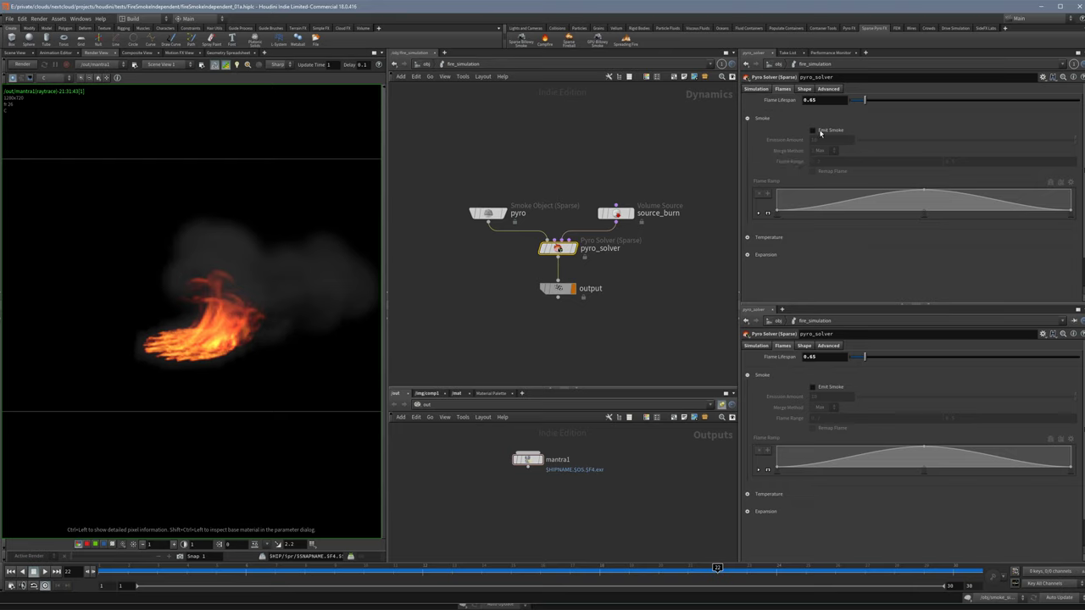
mouse_move(559, 254)
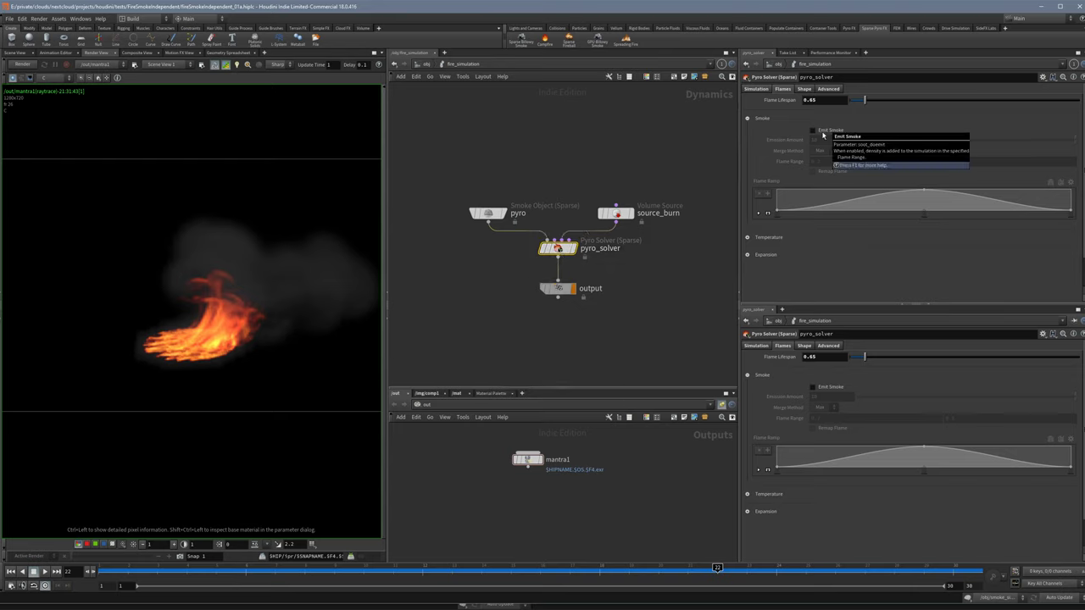
click(488, 213)
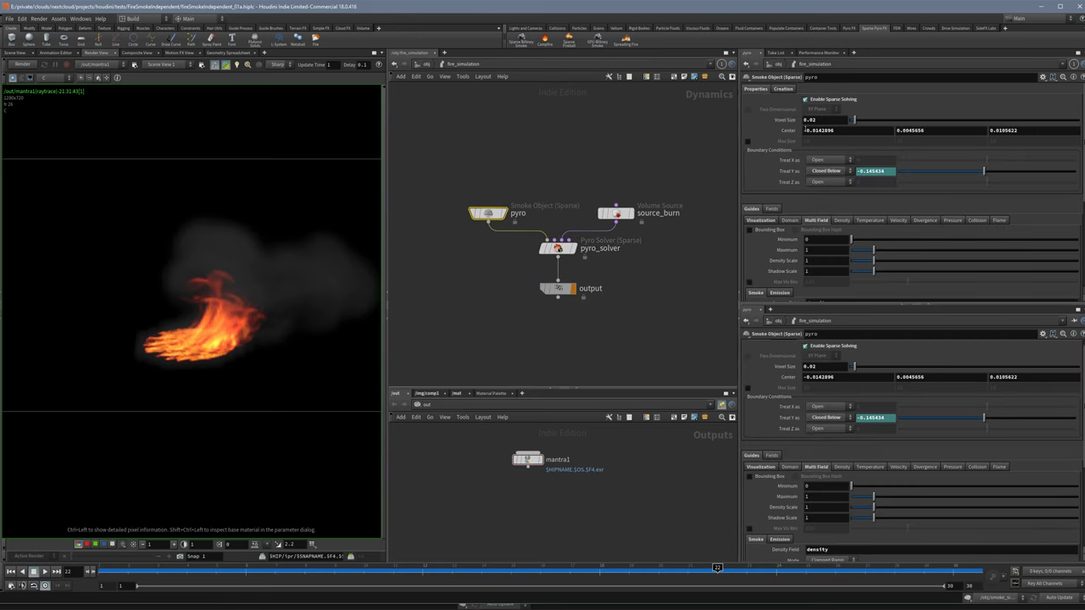
click(811, 120)
click(612, 185)
key(u)
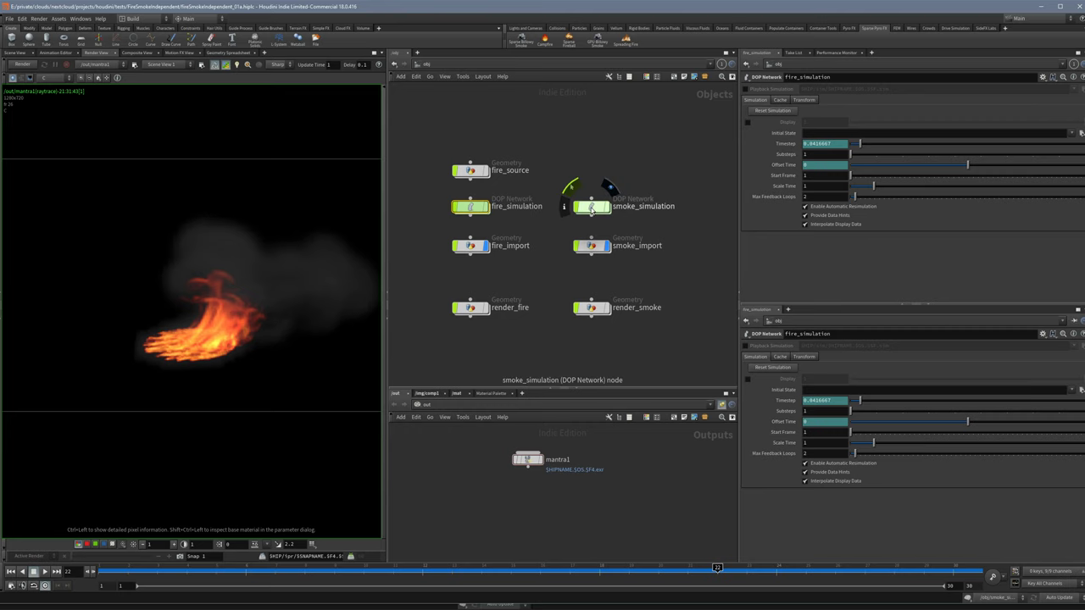
Compare the post_process and pointsfromvolume1 results inside fire_import, and play back the flame points together with the smoke.
double_click(481, 247)
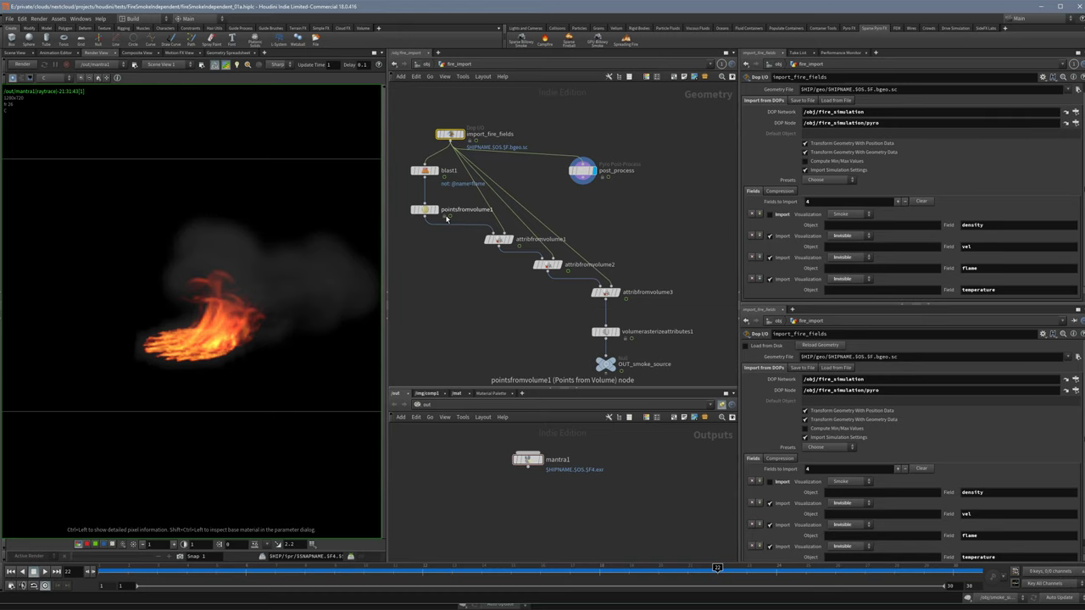
click(26, 54)
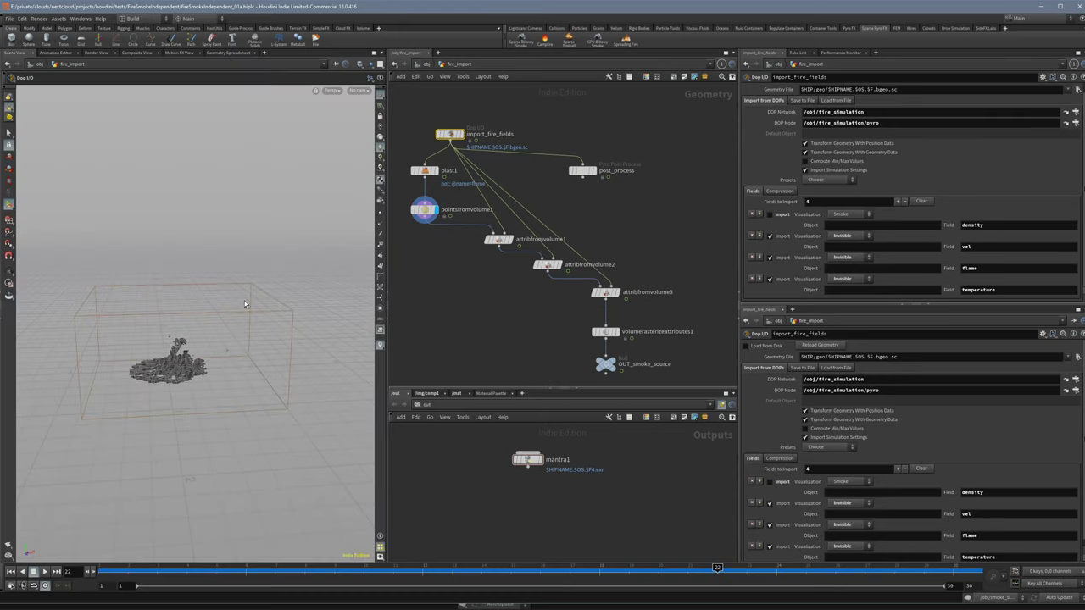
click(593, 170)
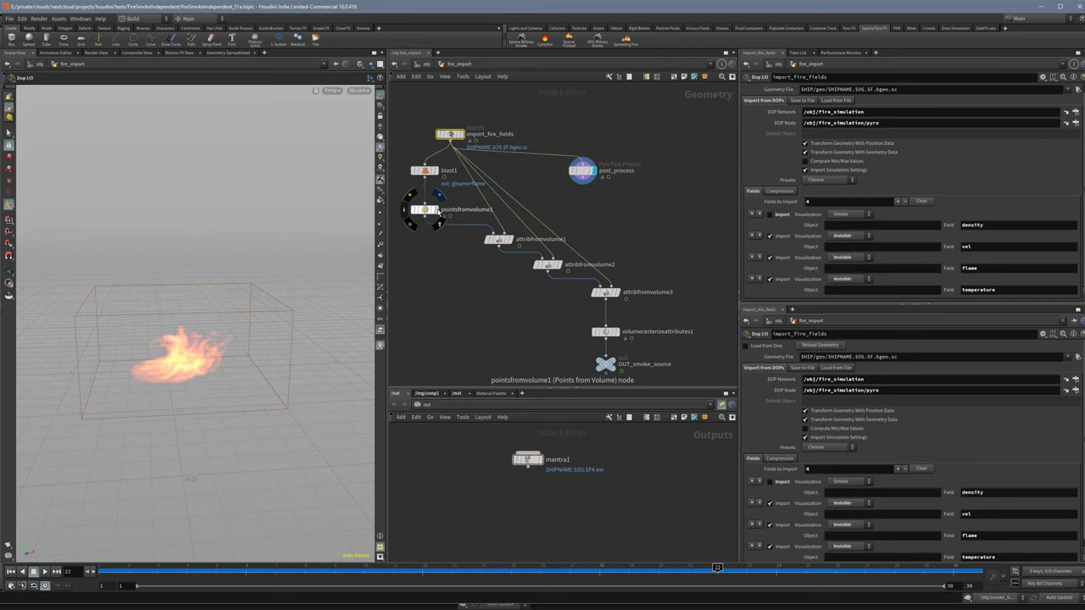
click(434, 210)
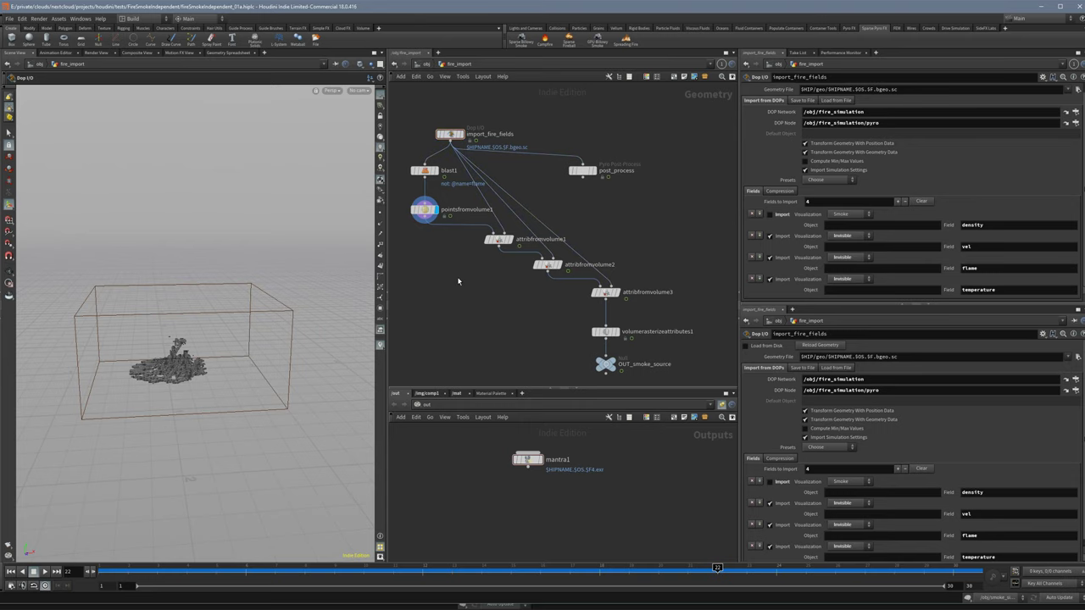
key(u)
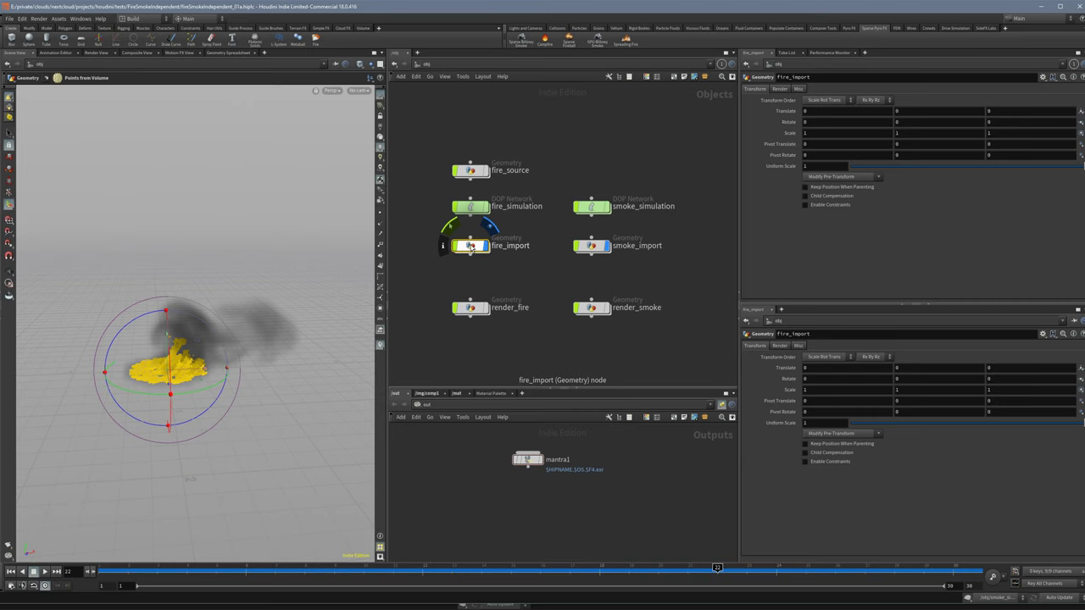
click(436, 339)
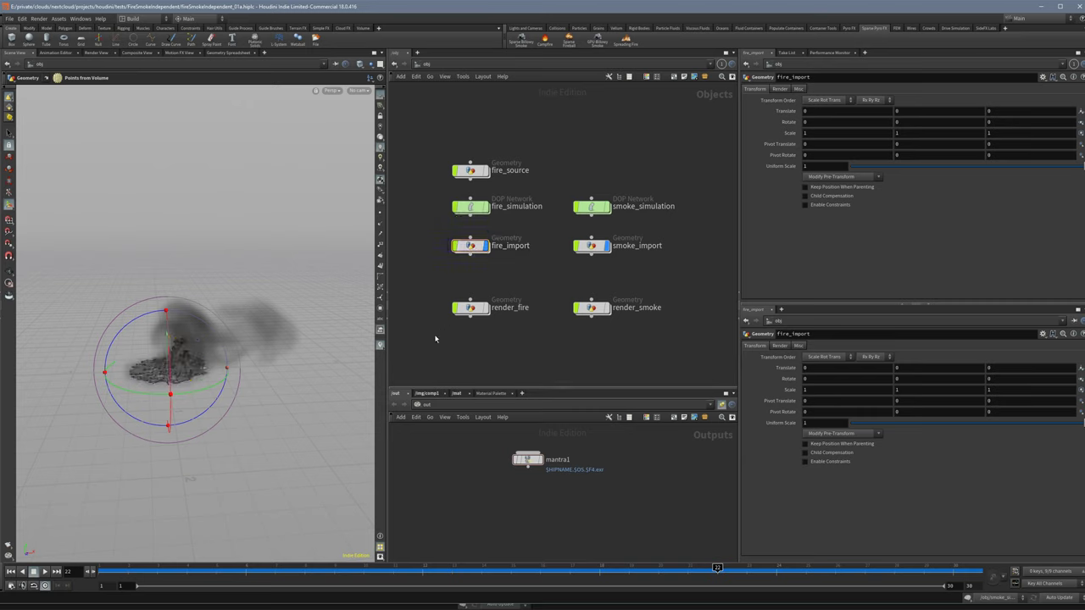
key(ctrl+Up)
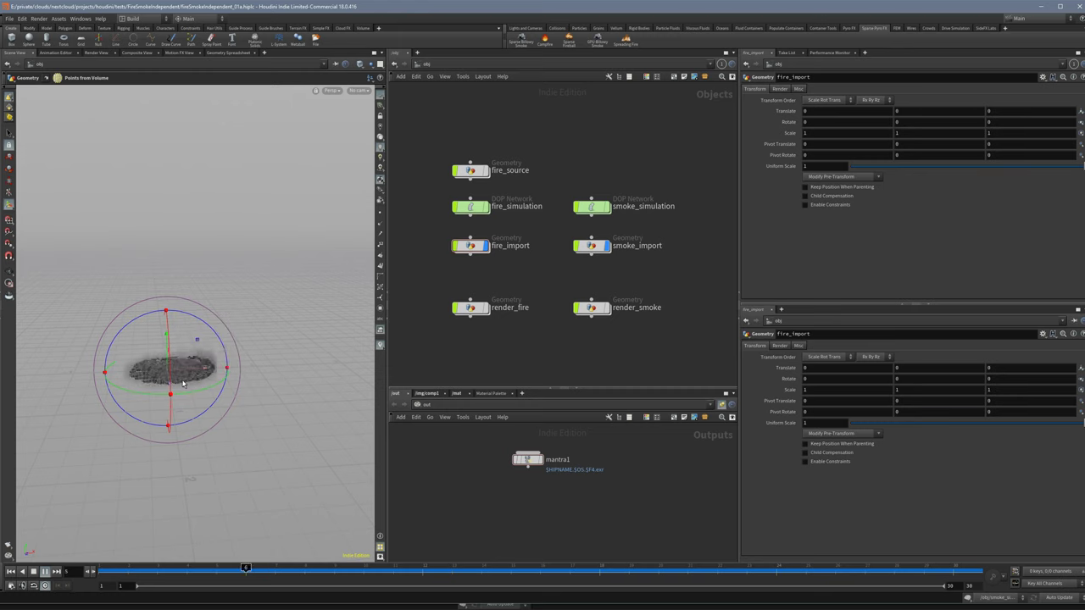
Display the post_process node inside fire_import and play back the fire together with the smoke at object level.
mouse_move(480, 247)
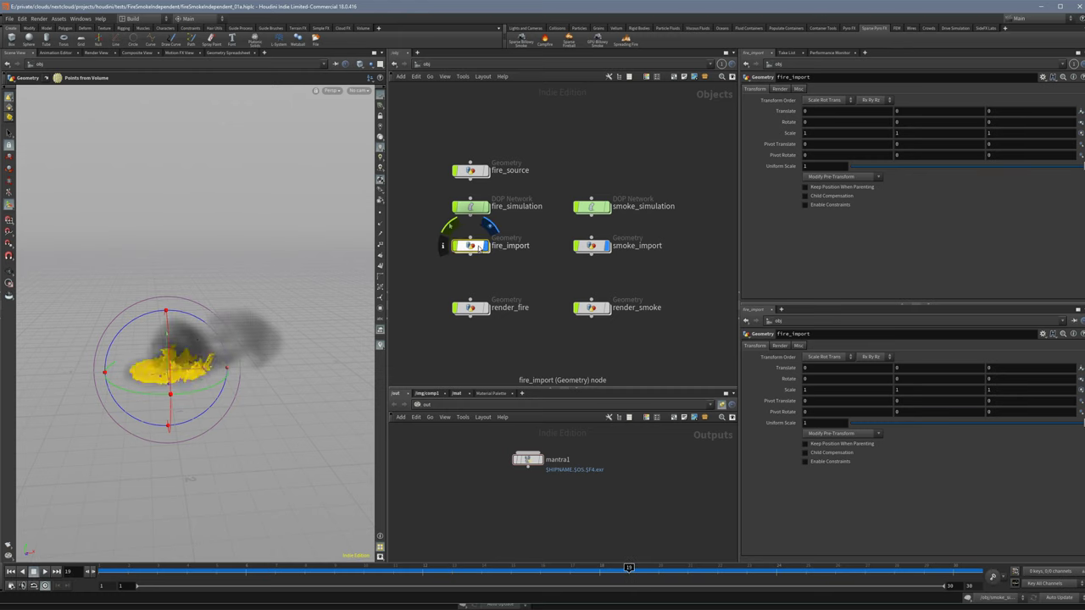
double_click(472, 246)
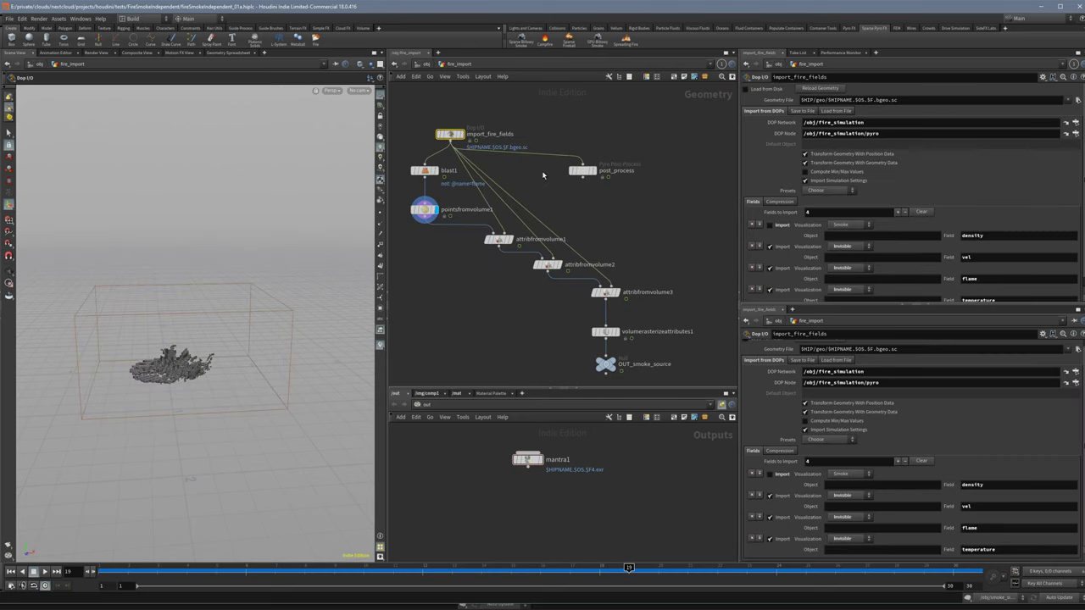
click(594, 172)
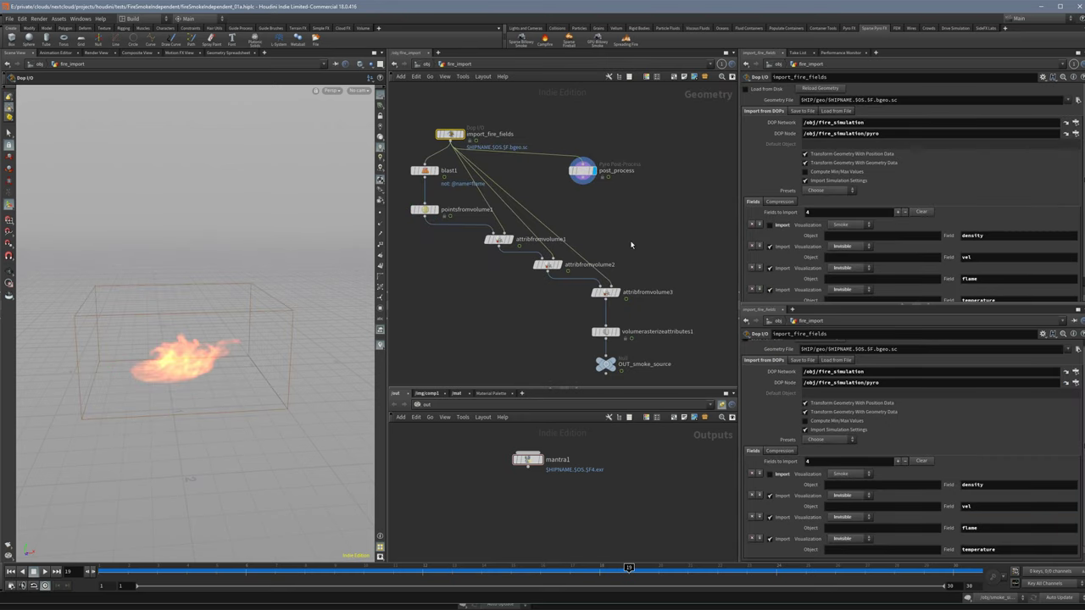
key(u)
key(Up)
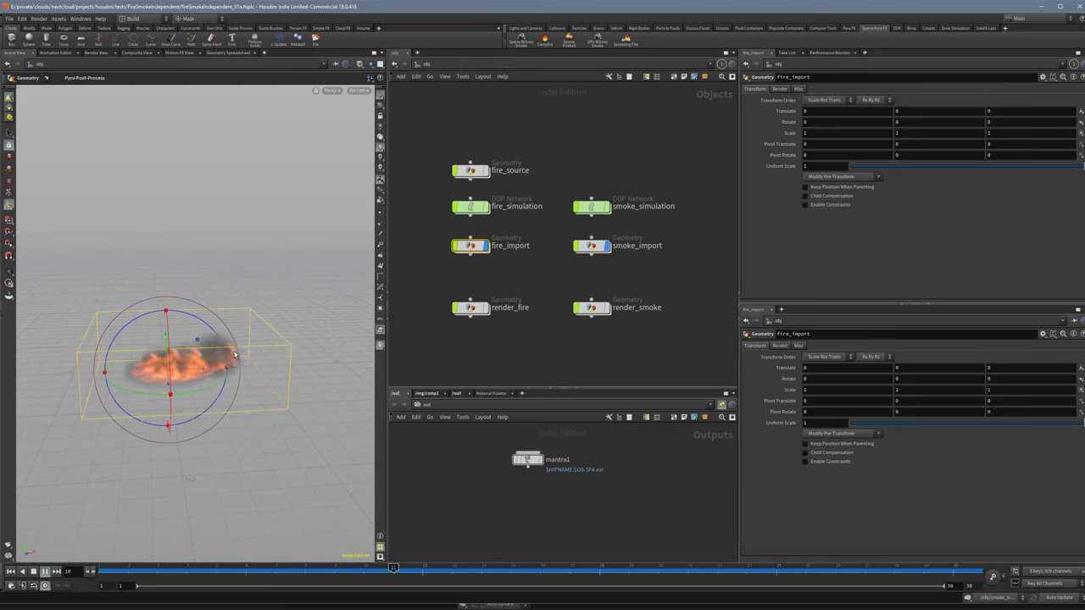
Review the pyro object's settings inside smoke_simulation and return to the object level.
double_click(594, 207)
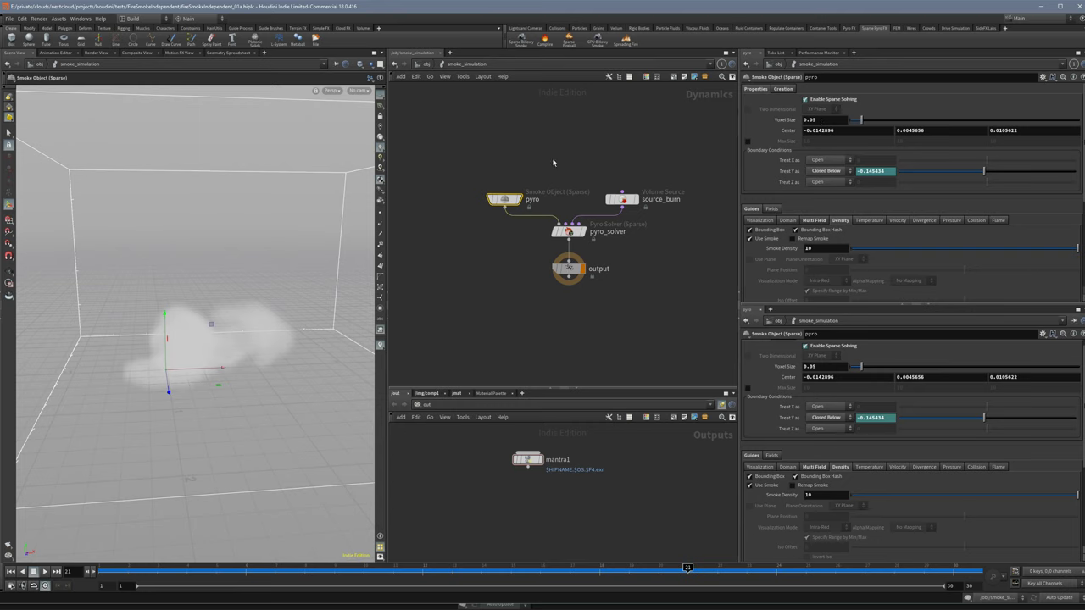
key(u)
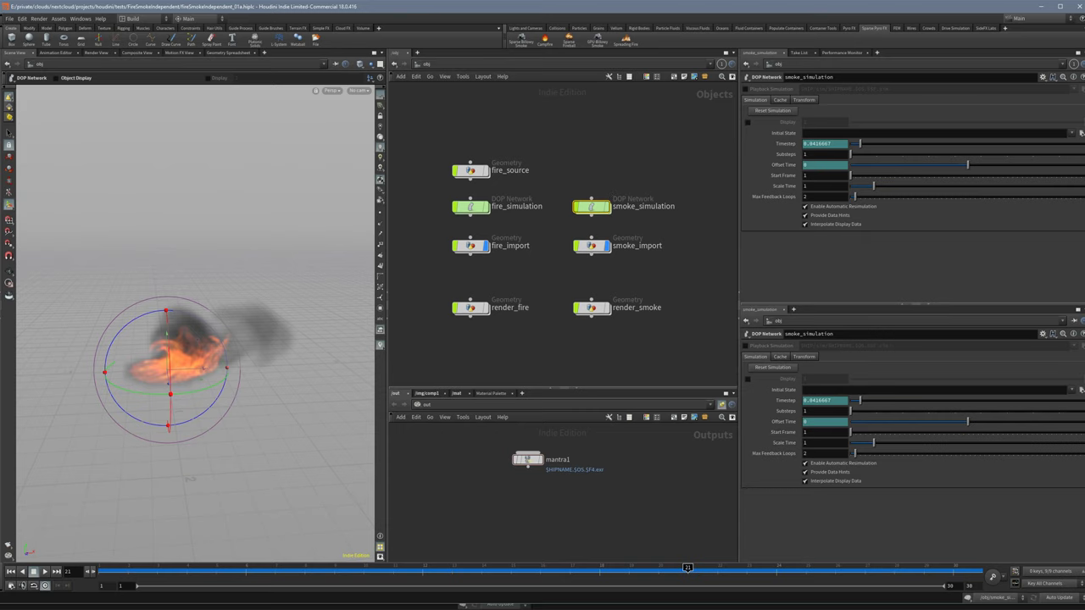
Create a sparse pyro Campfire near the origin of an empty scene and play back its simulation.
drag(0, 7, 526, 264)
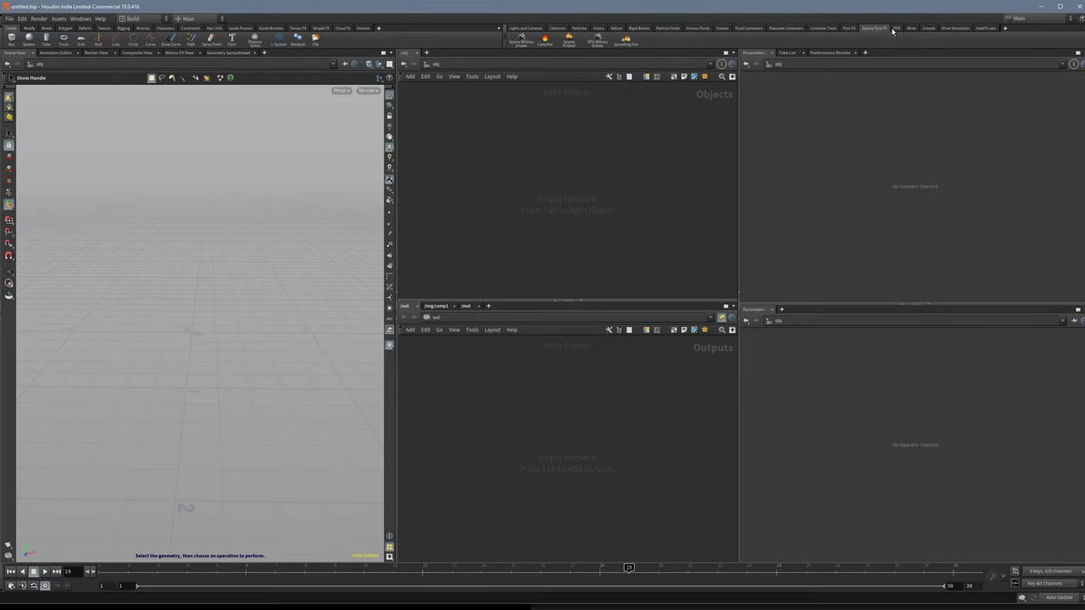
click(545, 40)
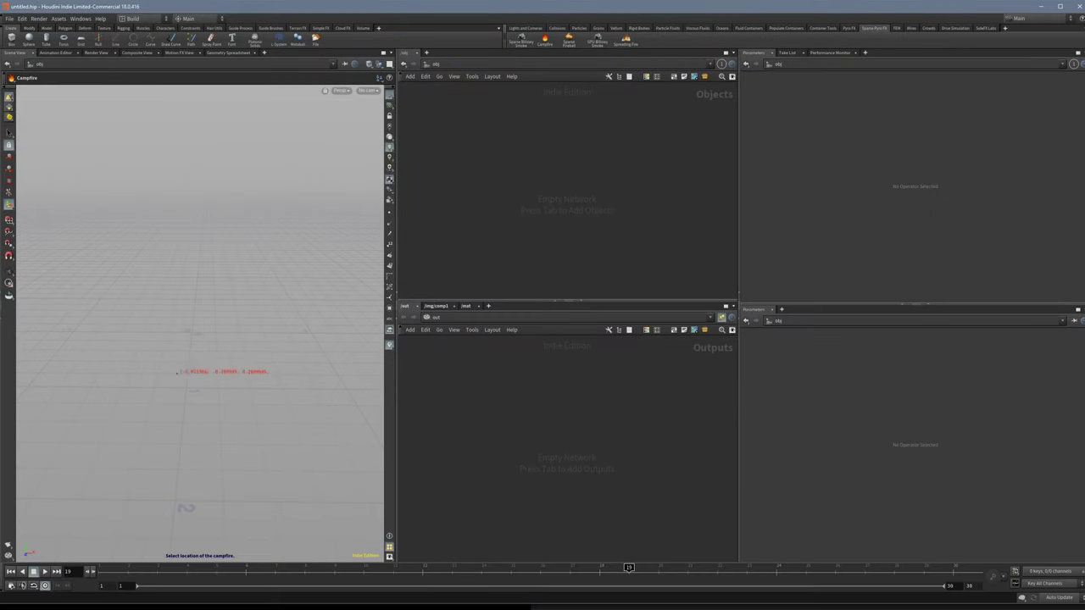
click(227, 314)
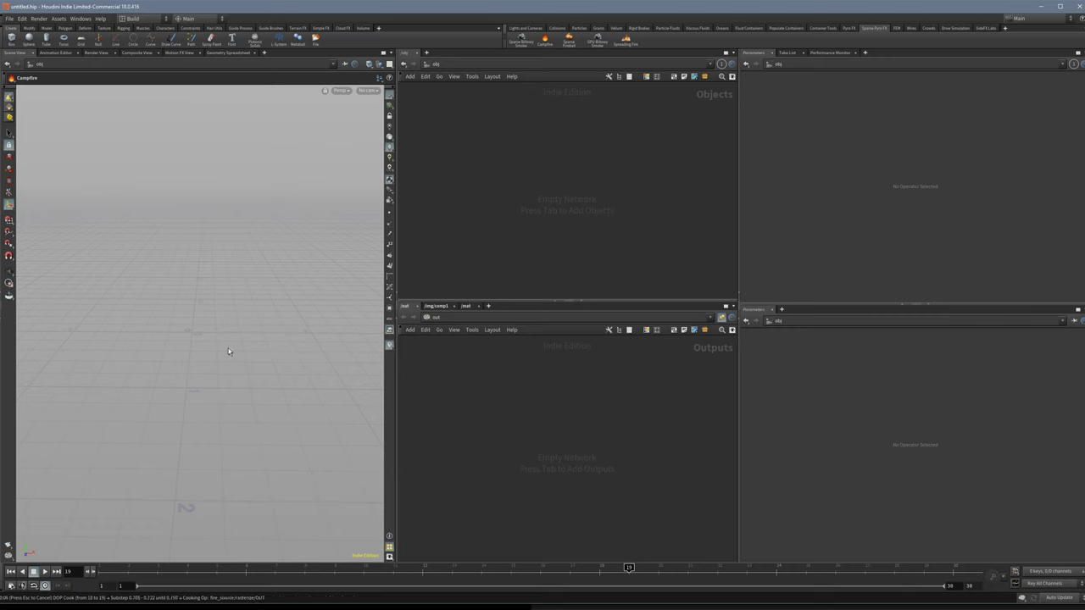
alt+drag(245, 362, 233, 371)
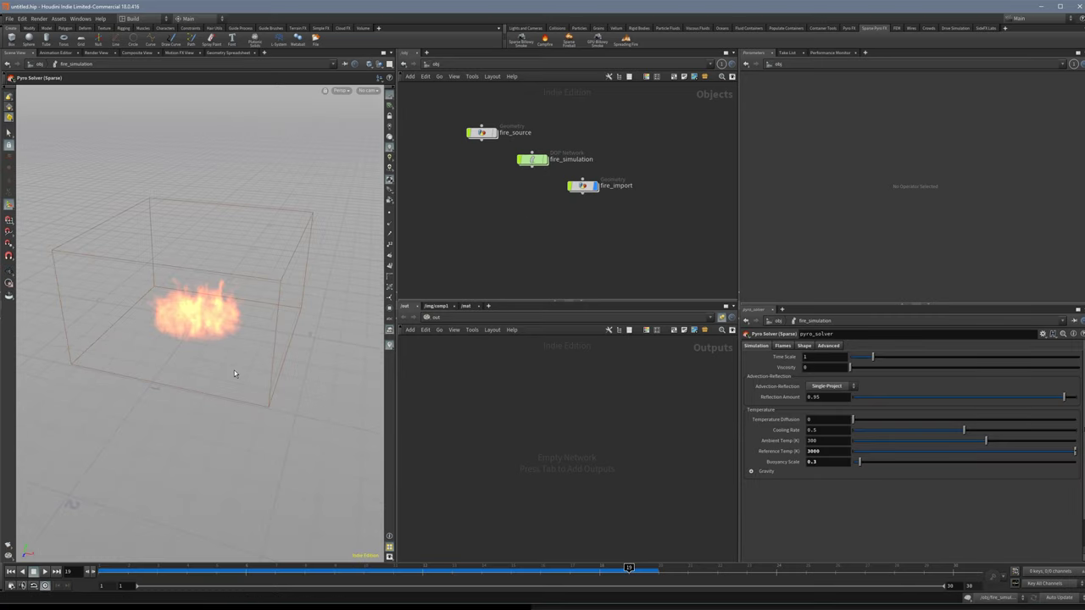
key(Up)
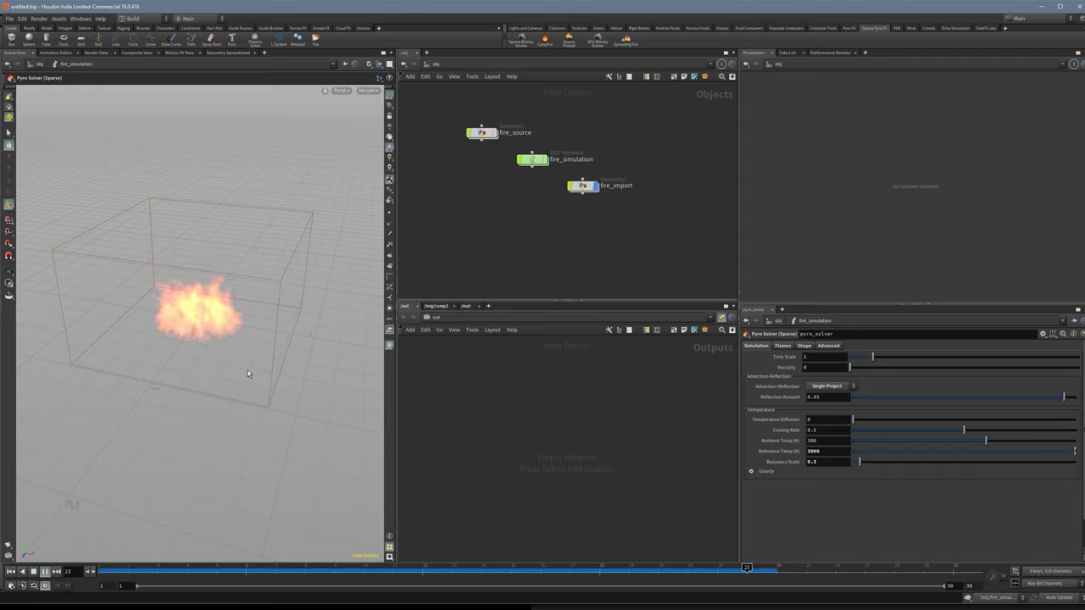
Arrange fire_simulation and fire_import in a vertical column beneath the fire_source node.
drag(532, 162, 481, 168)
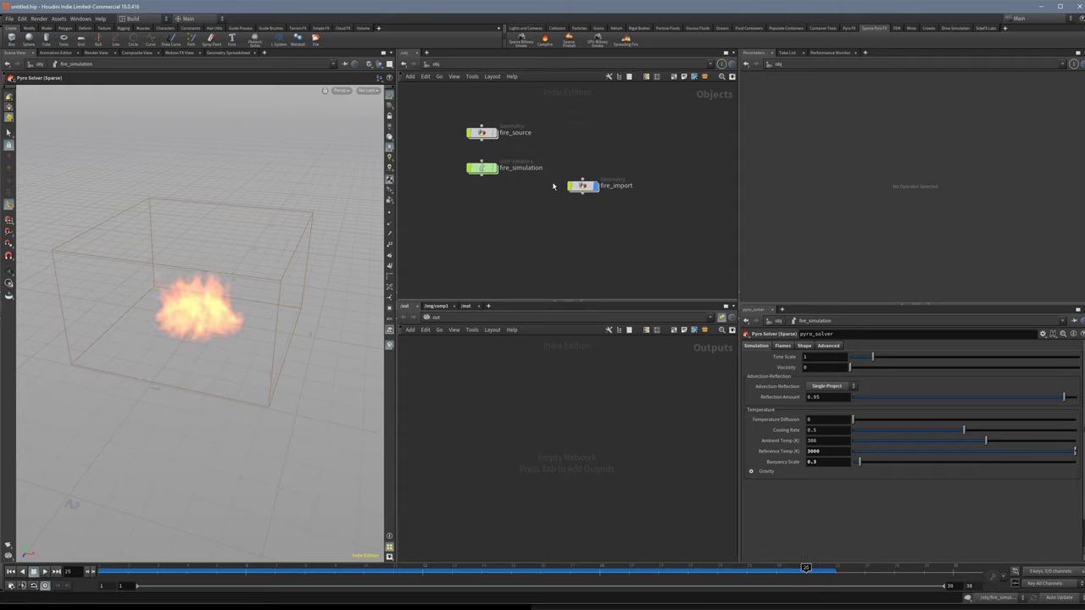
drag(582, 186, 482, 200)
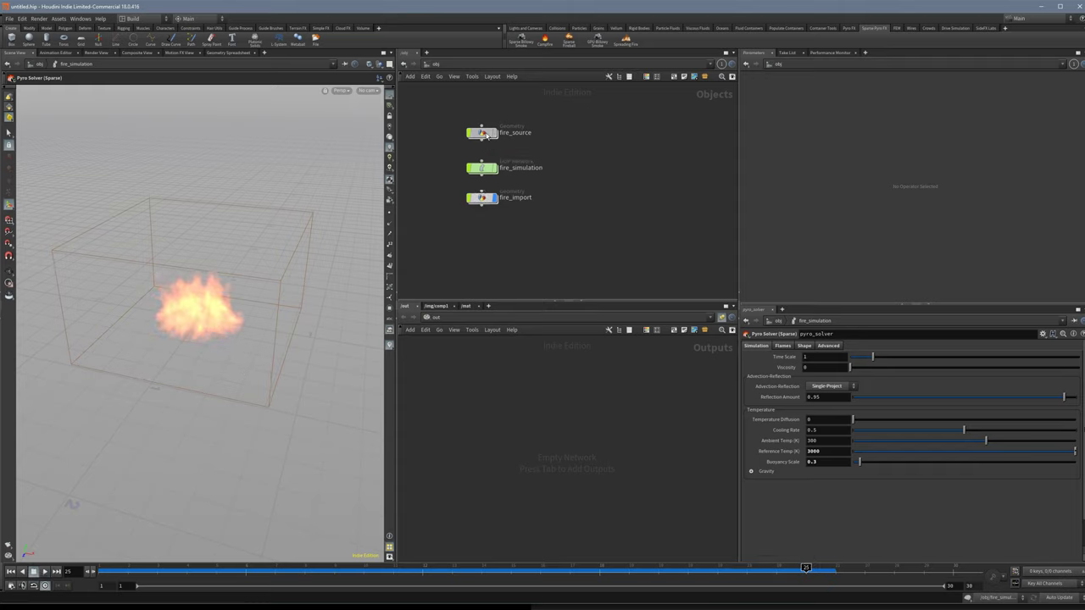
Add a third attribute of type Velocity to the create_burn node inside fire_source.
double_click(481, 133)
click(567, 153)
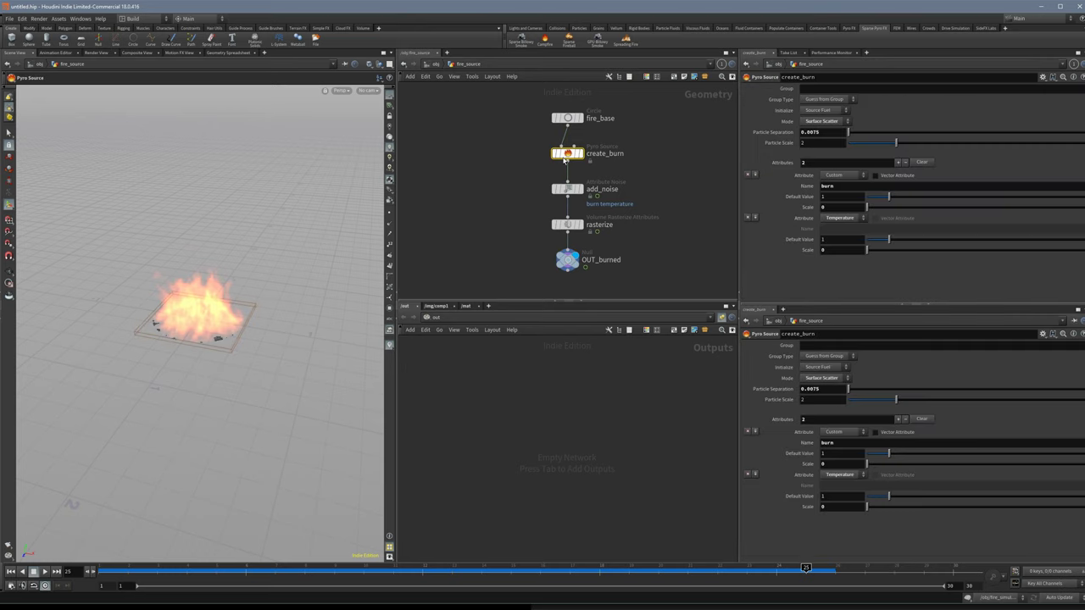
click(898, 162)
click(843, 261)
click(834, 311)
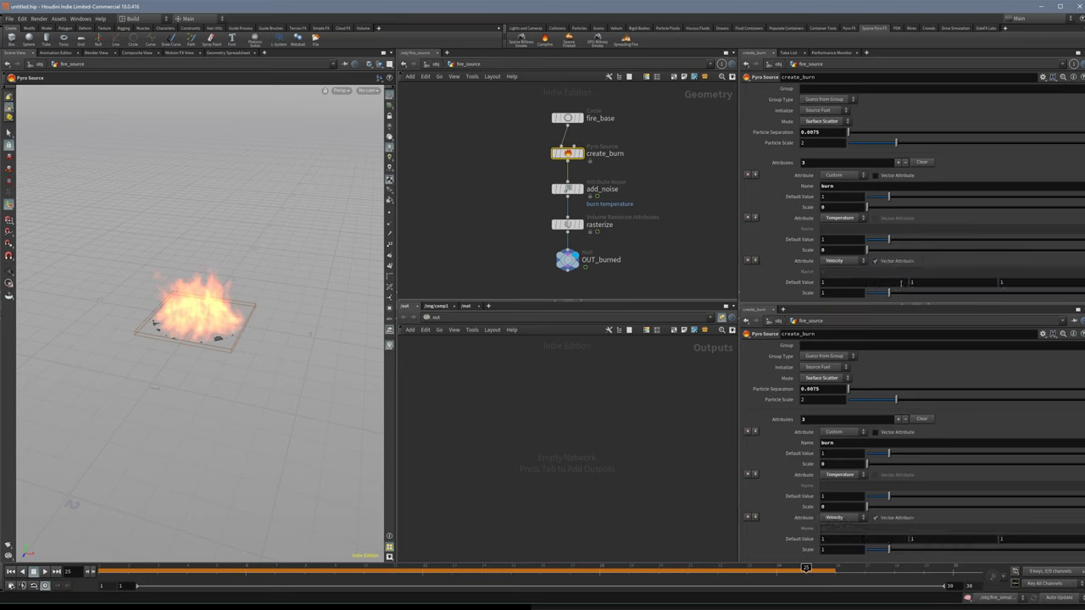
Edit the Y component of the Velocity attribute's default value and set its Z component to 0.
click(914, 282)
key(Return)
click(1009, 283)
text(0)
key(Return)
Open the rasterize node's attribute list for editing and return to the object level.
click(566, 224)
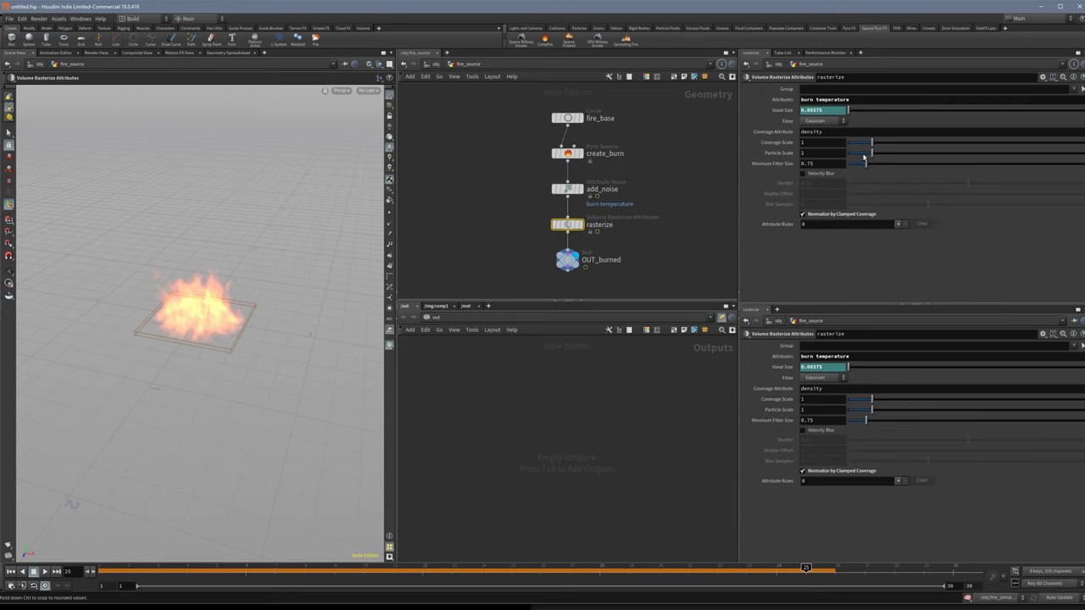
click(866, 101)
key(u)
Add a third operation to source_burn inside fire_simulation, with Vector field rank, source volume v and target field vel.
double_click(482, 168)
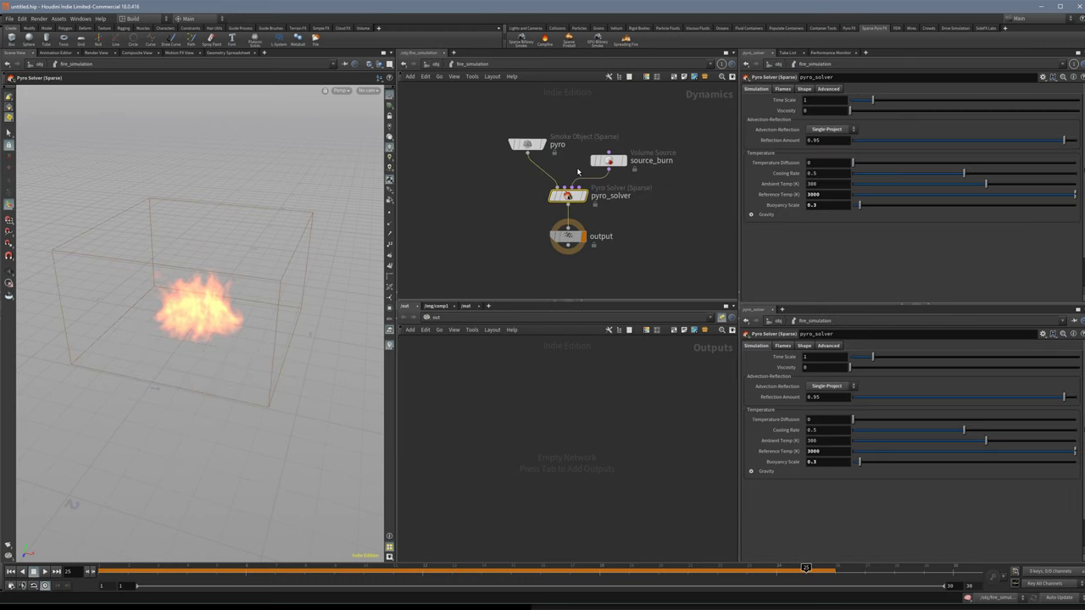
click(646, 155)
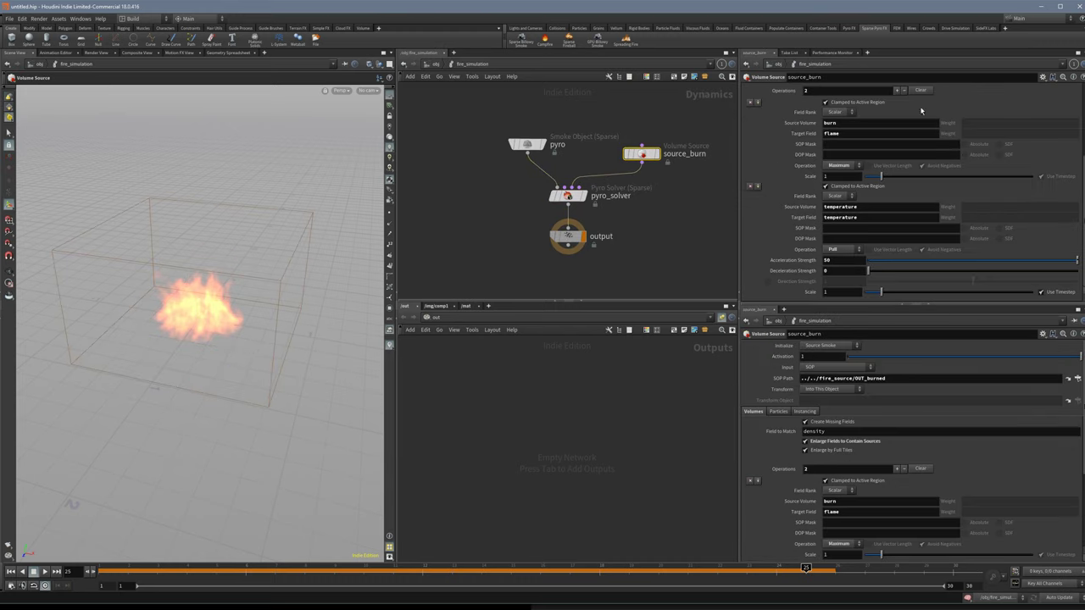
click(838, 228)
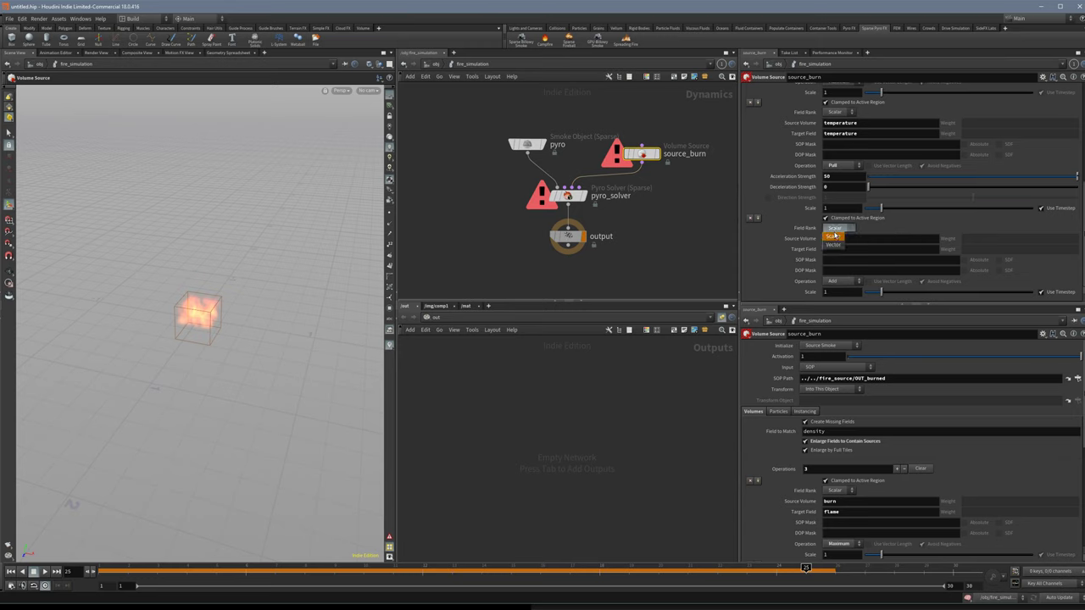
click(837, 240)
click(838, 238)
text(v)
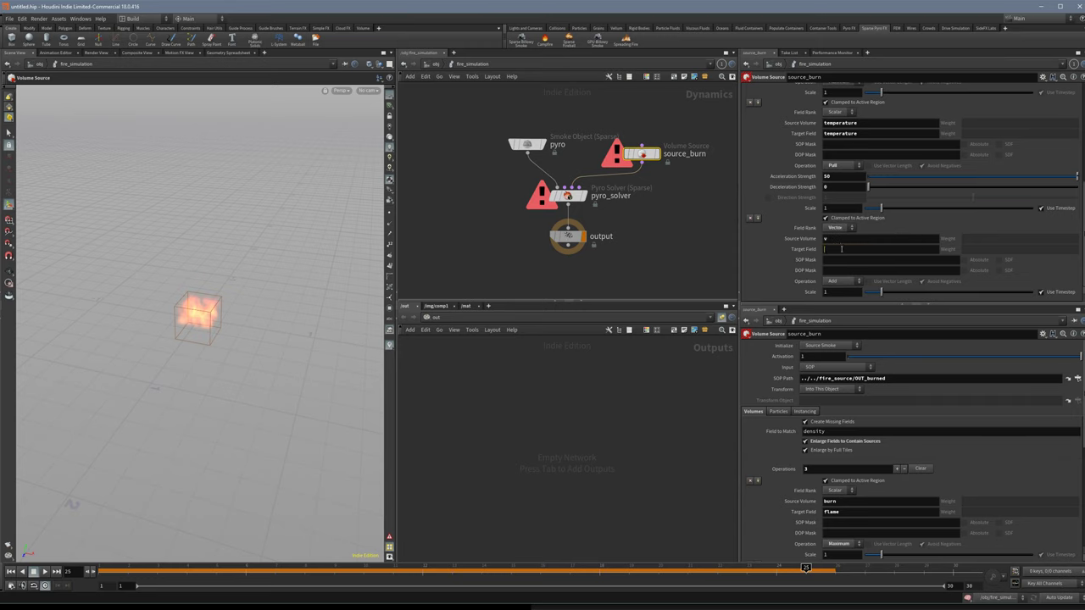
click(842, 249)
text(vel)
key(Return)
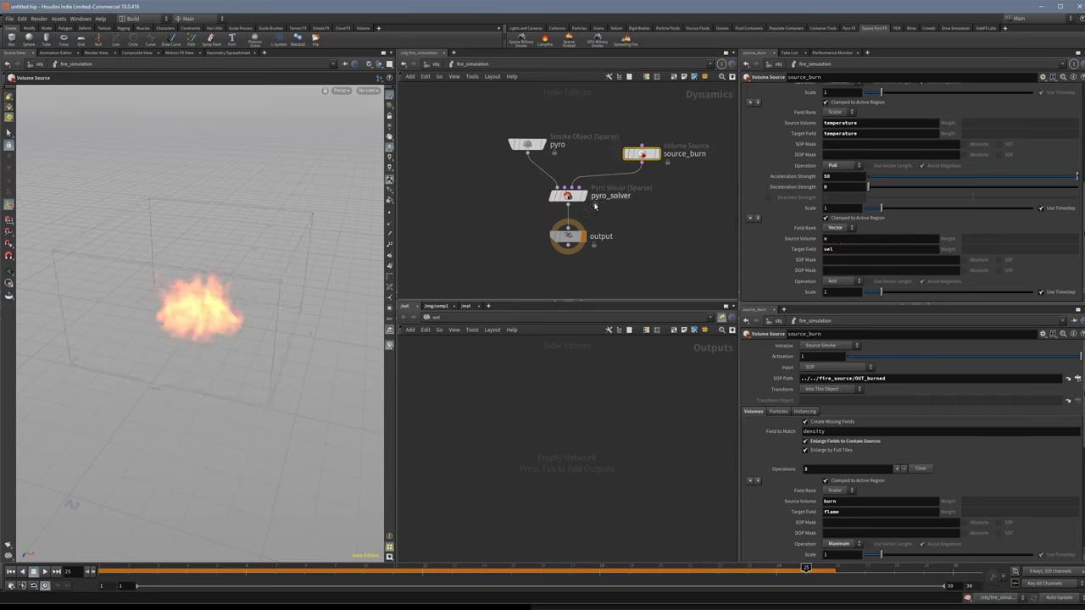
Move the pyro node away from source_burn and set the velocity operation's scale to 2.
click(540, 197)
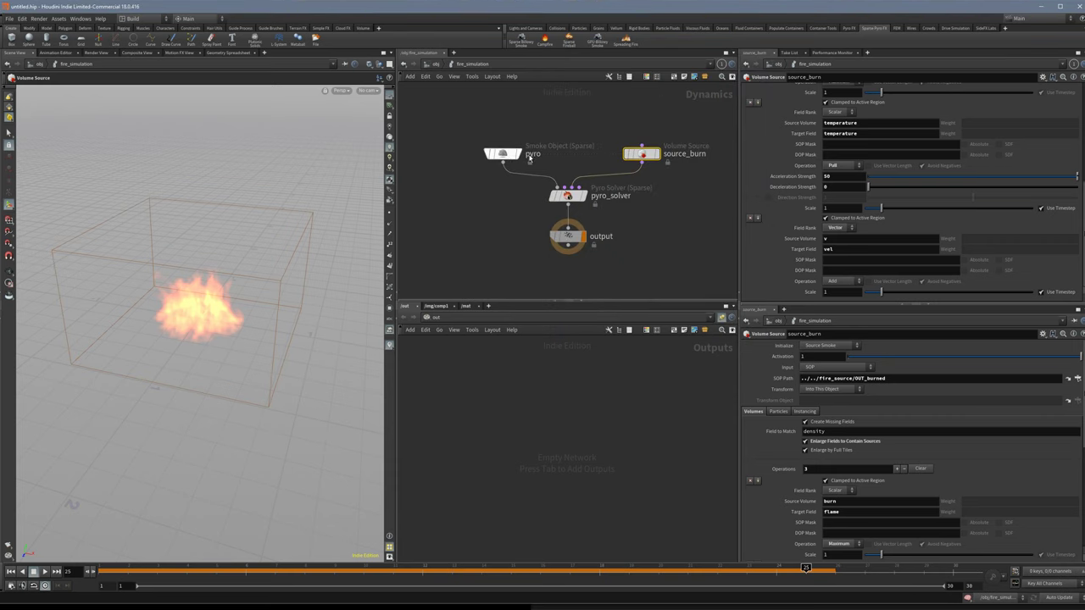
click(821, 293)
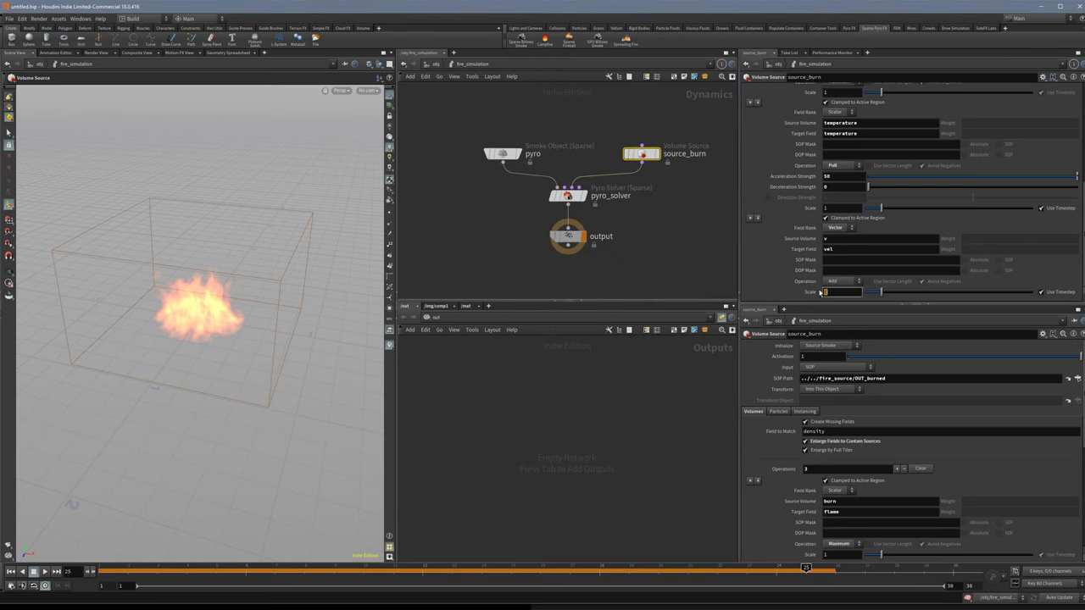
text(2)
key(Return)
Play the fire simulation from the first frame and check the flame's motion from the side.
click(691, 259)
key(ctrl+Up)
key(Up)
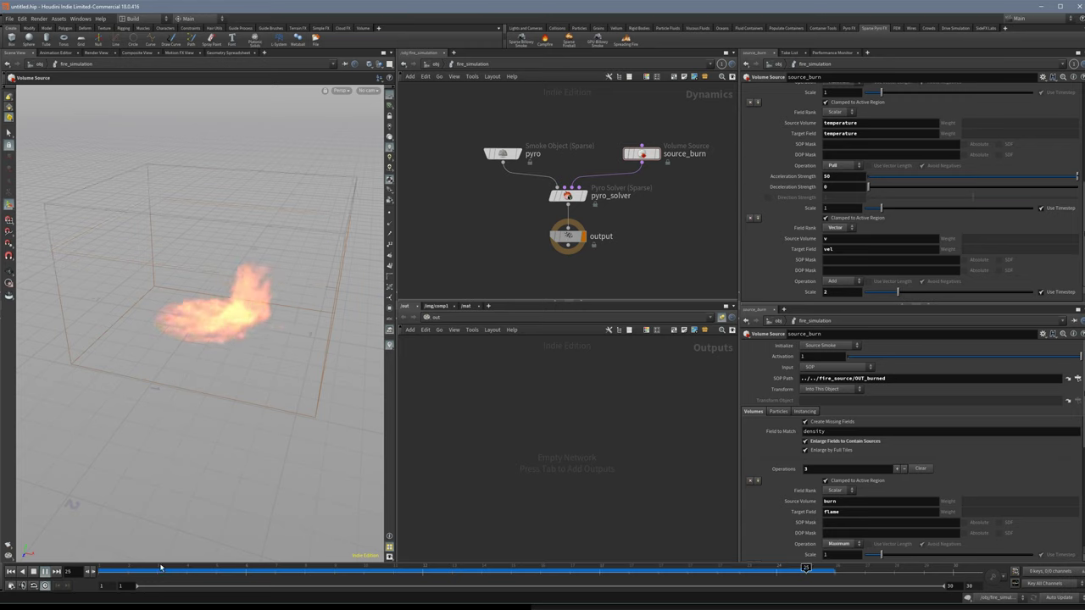
click(45, 571)
key(space)
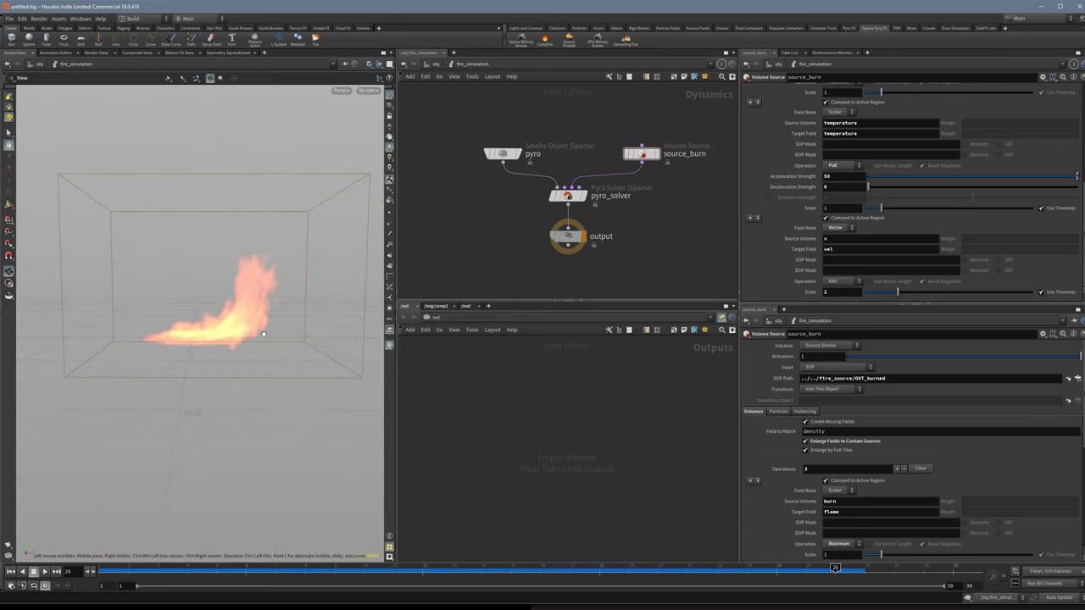
Open the fire_import network, inspect the import_fire_fields node and move post_process aside from beneath it.
key(u)
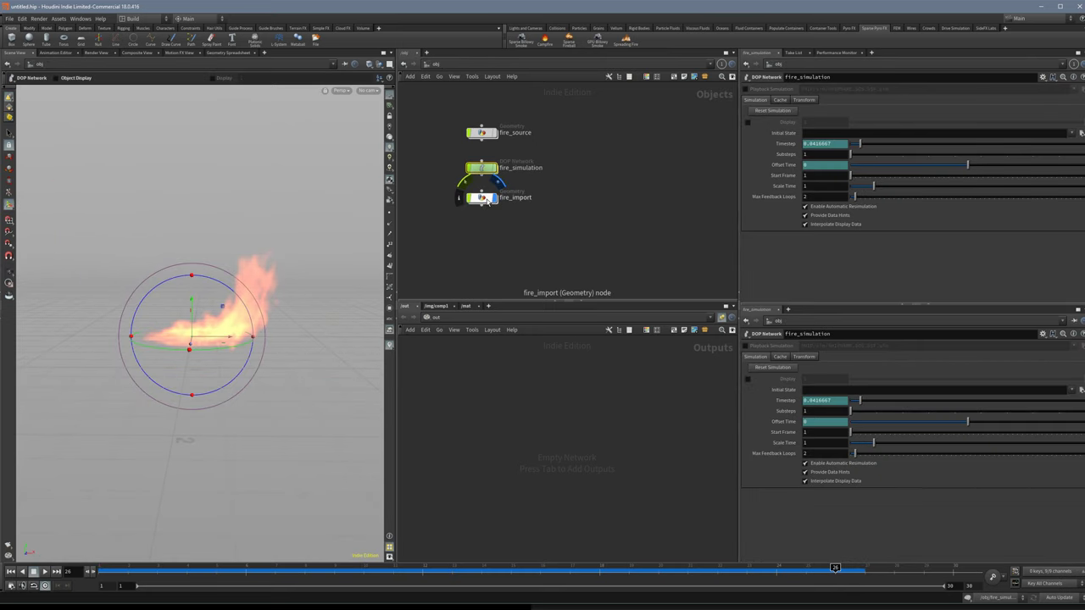
double_click(482, 198)
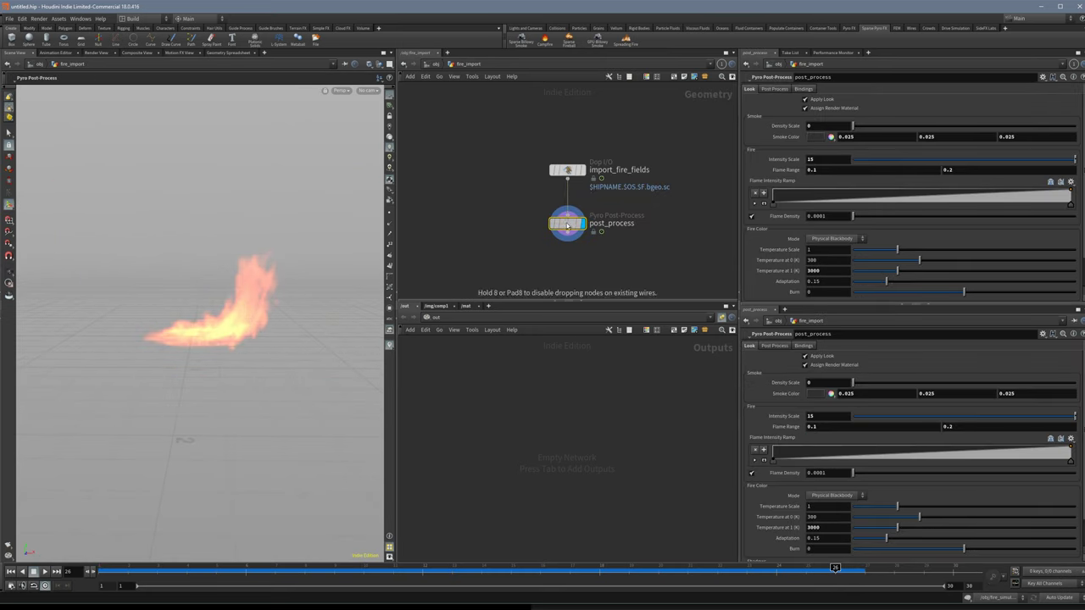
click(568, 169)
middle_drag(661, 155, 583, 129)
scroll(973, 183, down, 1)
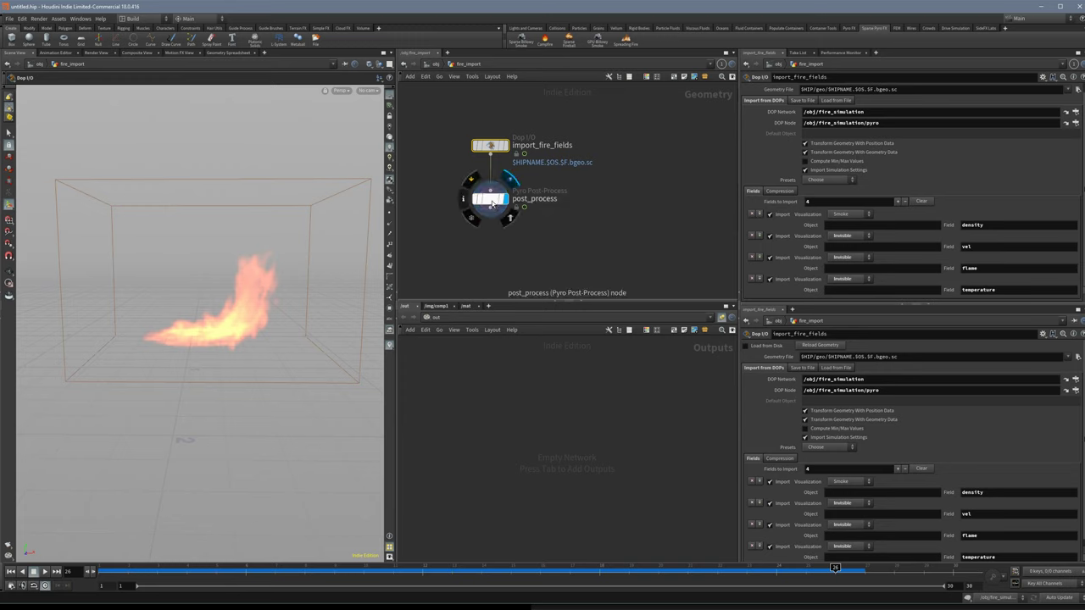
drag(492, 203, 543, 203)
drag(656, 203, 431, 196)
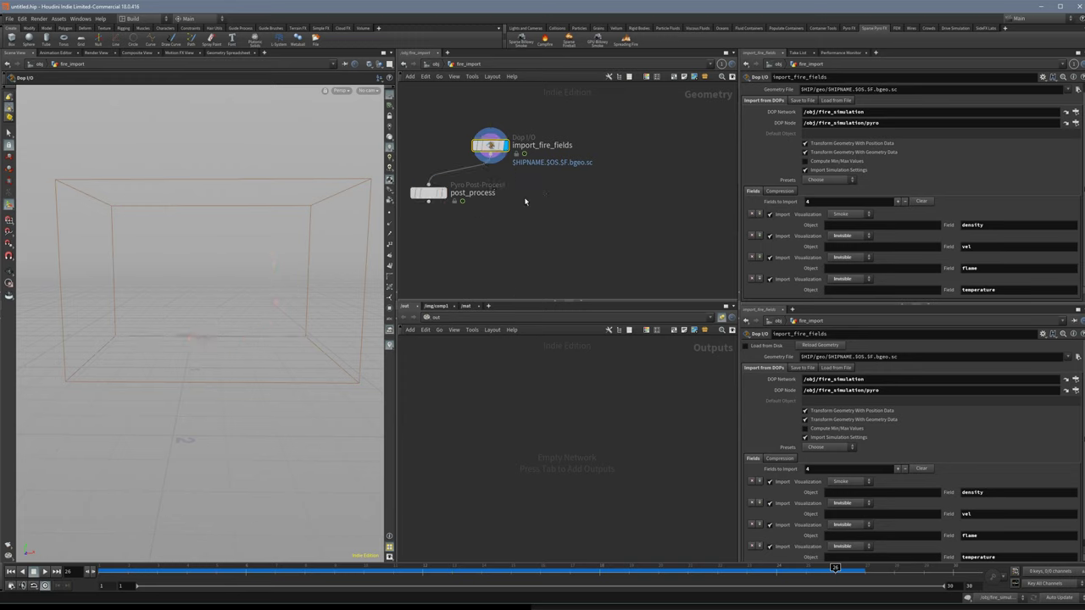
Display the post_process node and examine its look settings and field bindings.
click(427, 193)
click(442, 193)
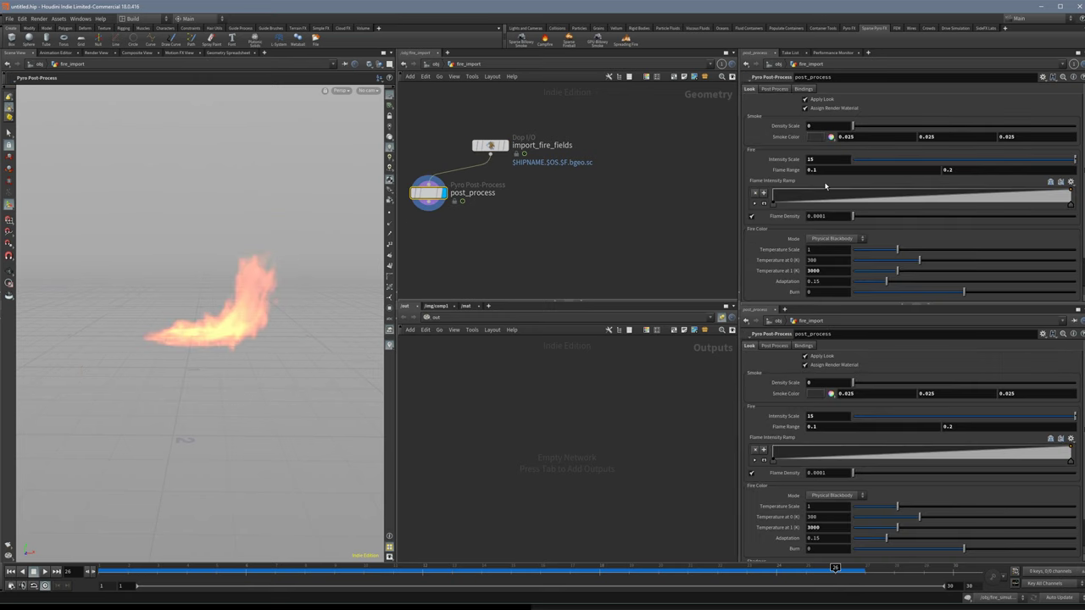
scroll(799, 136, down, 2)
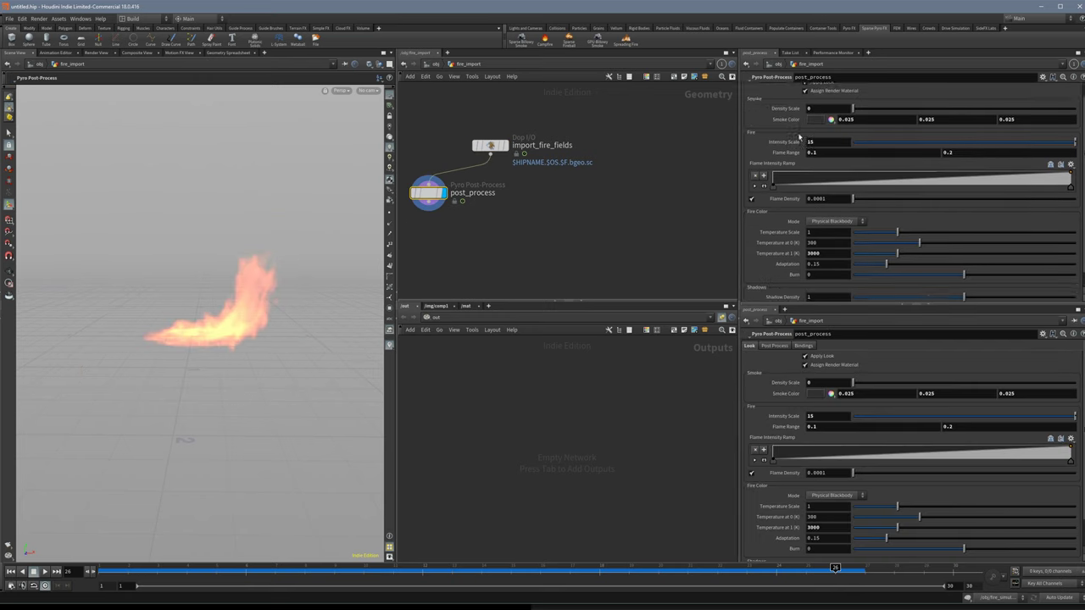
scroll(801, 137, up, 2)
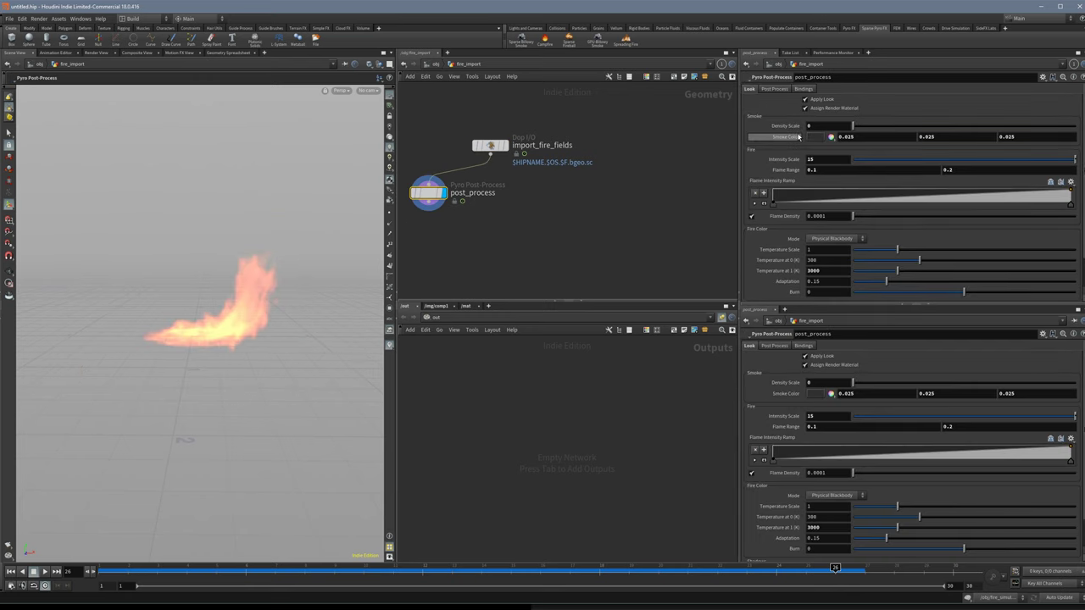
click(802, 89)
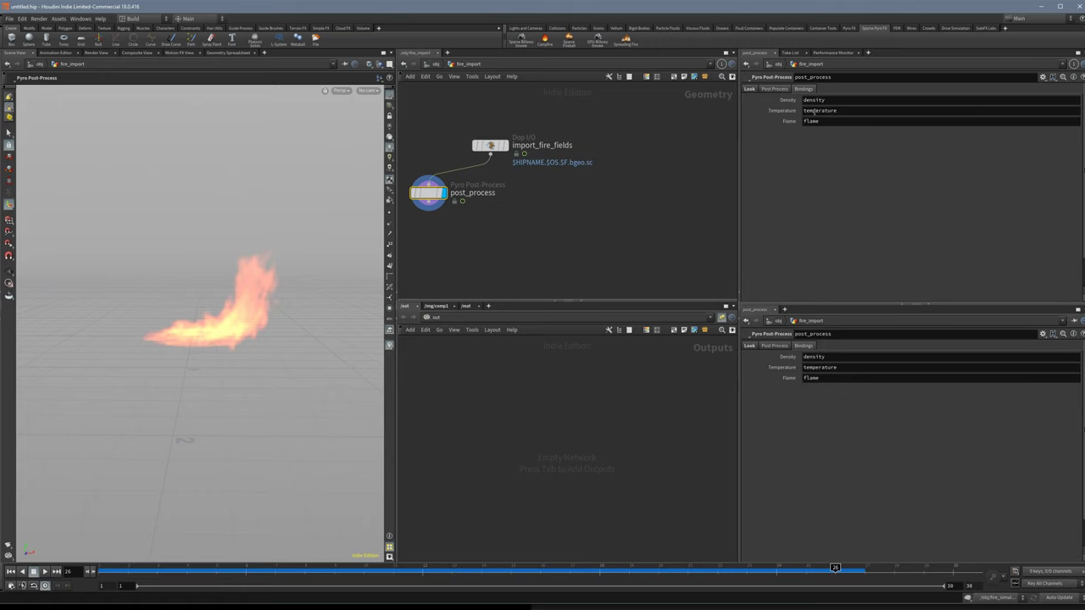
Shift post_process farther aside to free the space beneath import_fire_fields for a second branch.
middle_drag(570, 257, 585, 251)
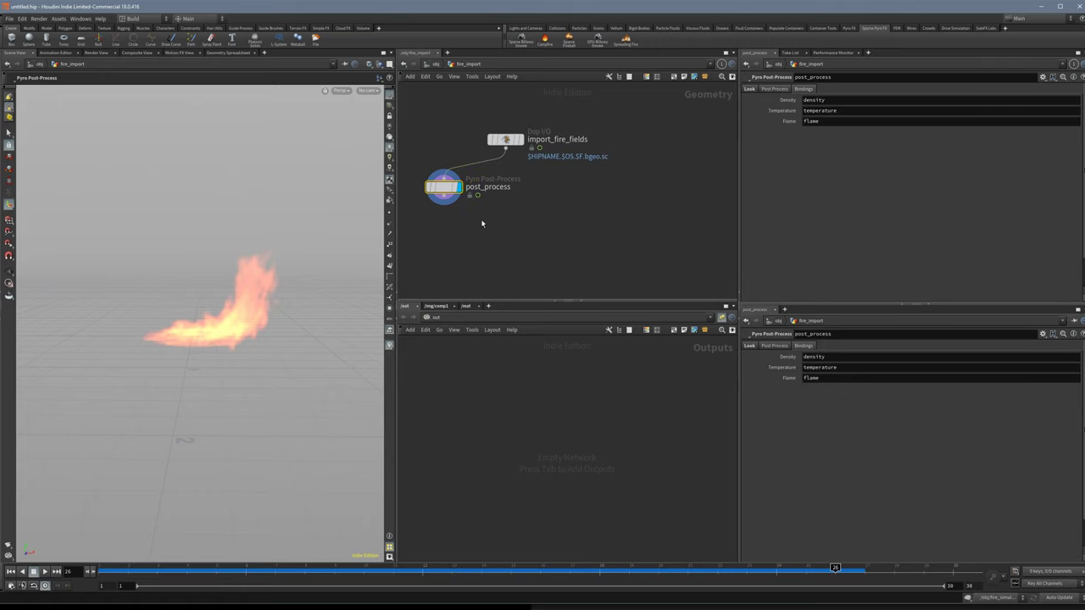
scroll(480, 222, down, 1)
drag(449, 193, 431, 195)
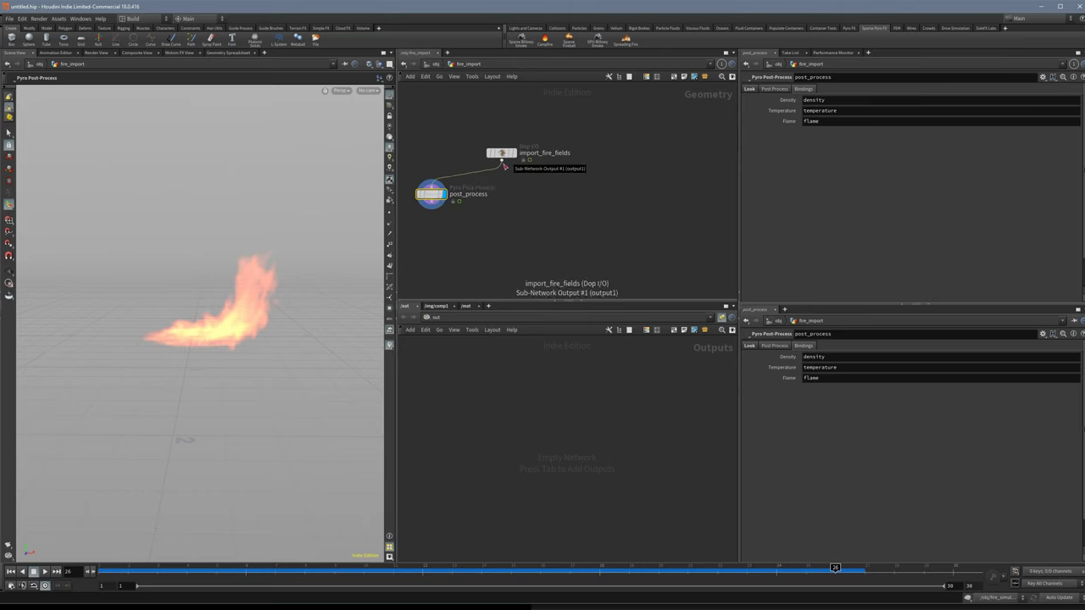
drag(503, 164, 558, 200)
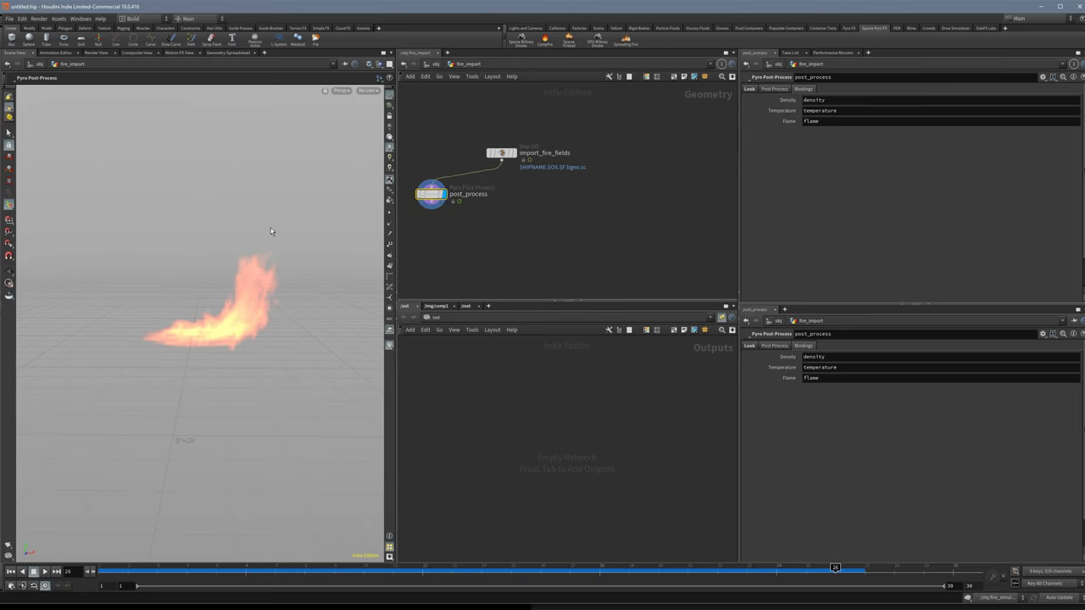
Switch to the finished fireSmokeIndependent_01a scene and open its fire_import network for reference.
key(alt+Tab)
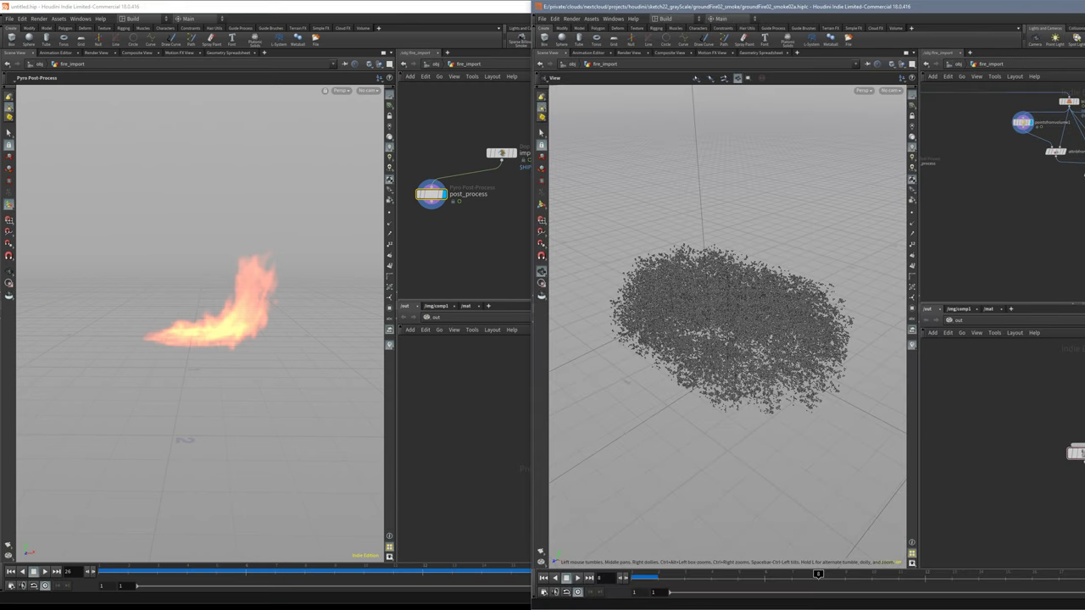
key(alt+Tab)
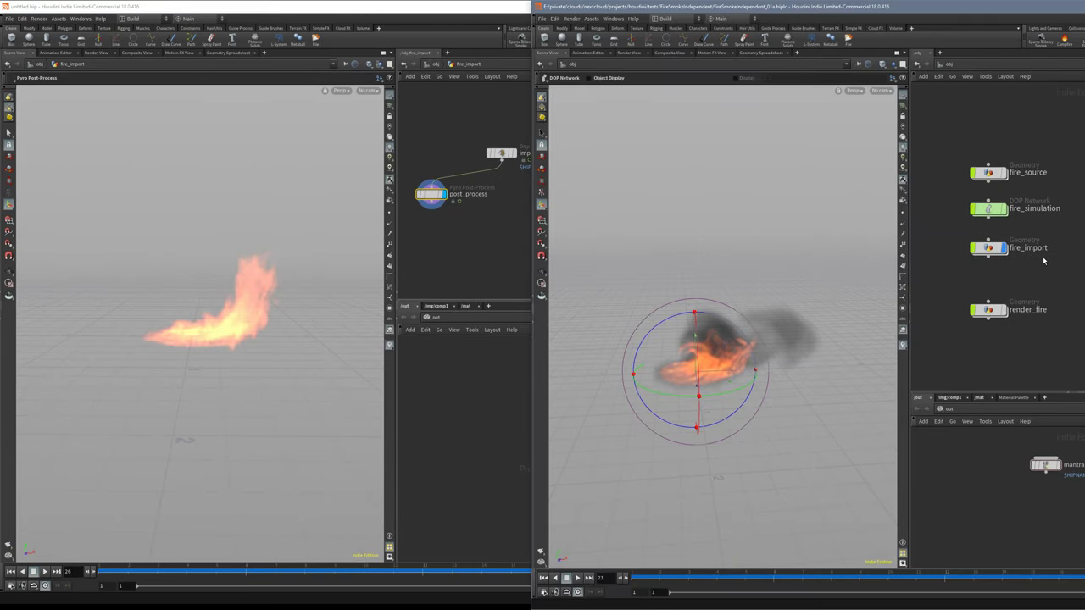
double_click(989, 248)
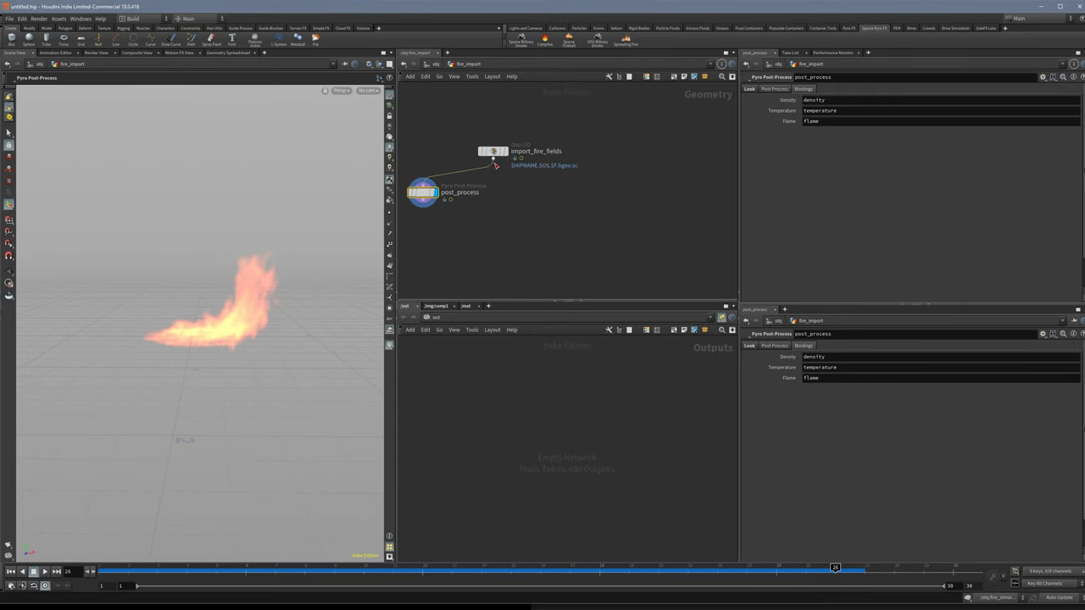
Add a Points from Volume node wired from import_fire_fields, place it well below and display it.
drag(495, 161, 497, 189)
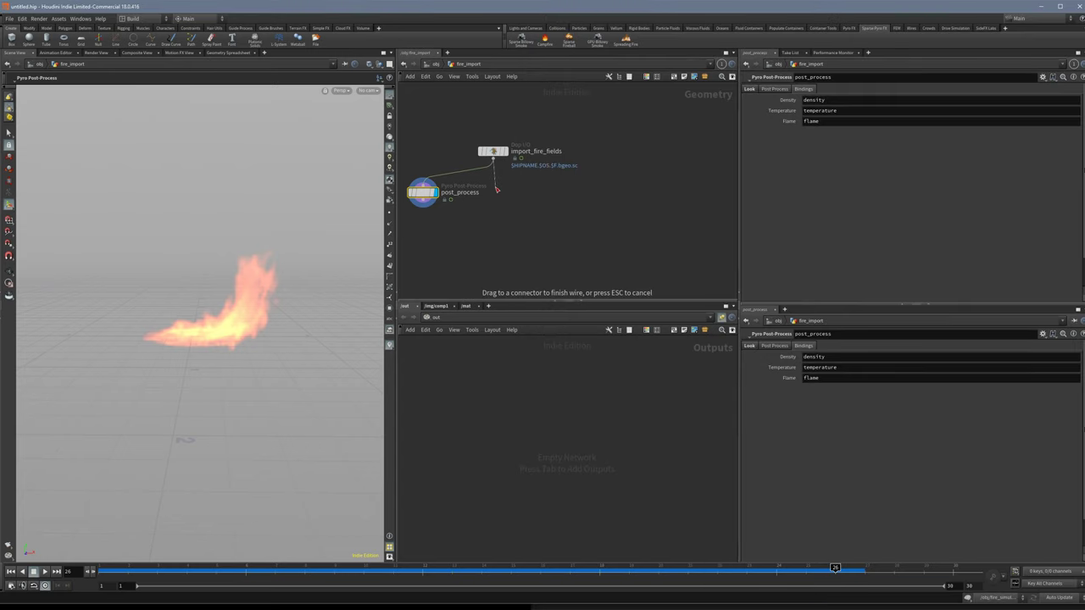
drag(498, 189, 496, 191)
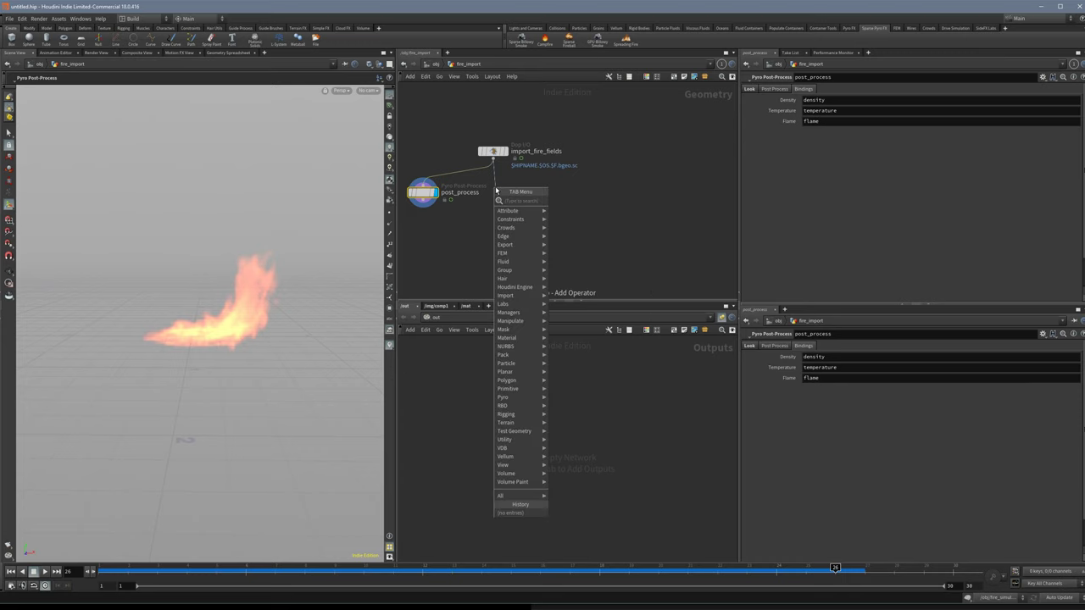
text(points)
key(Return)
click(496, 190)
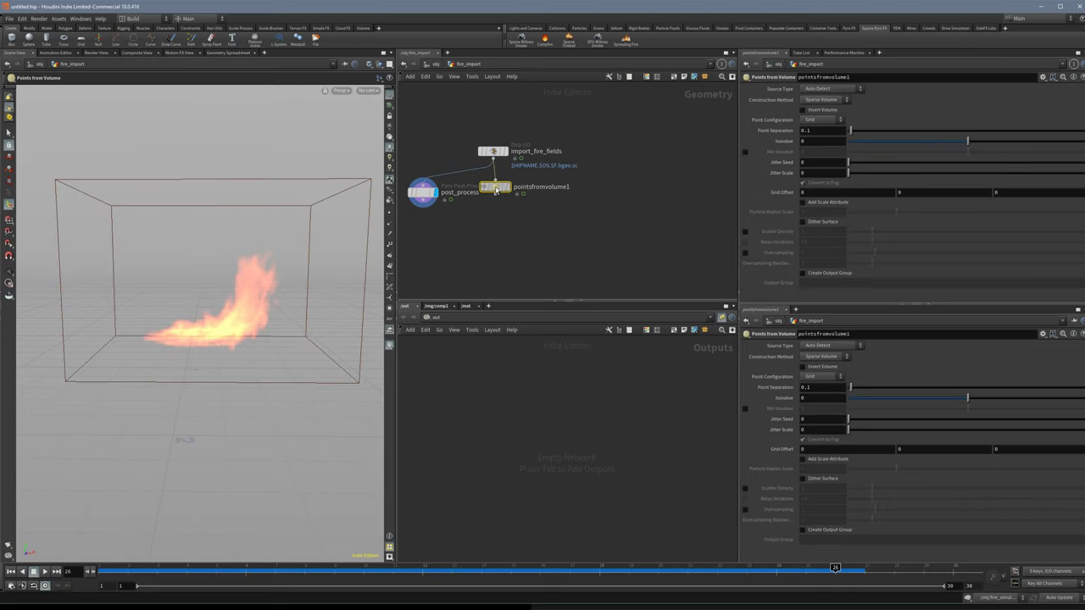
drag(496, 189, 498, 227)
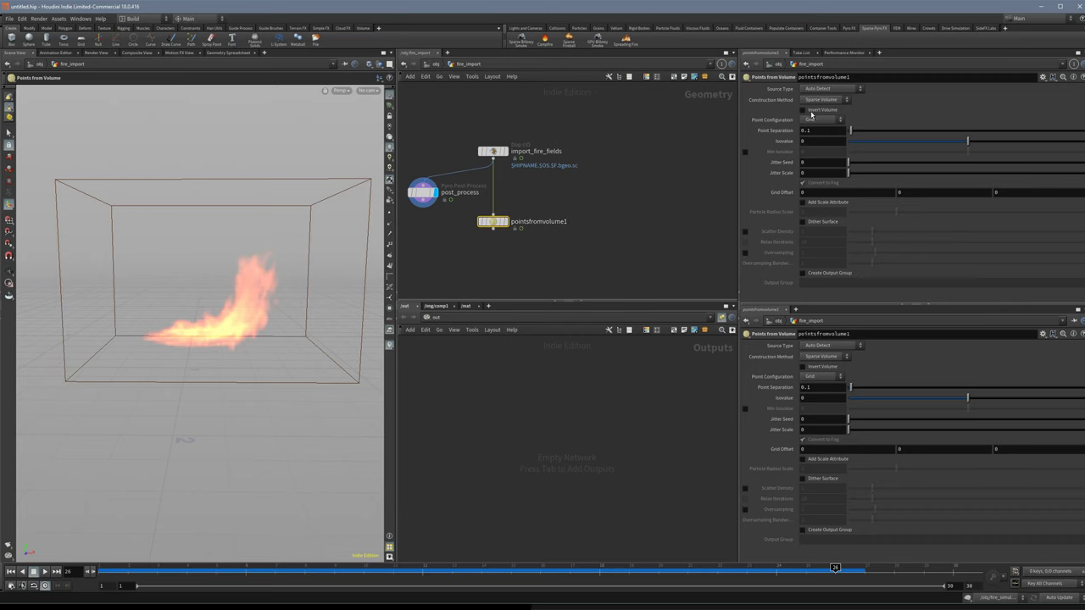
click(507, 223)
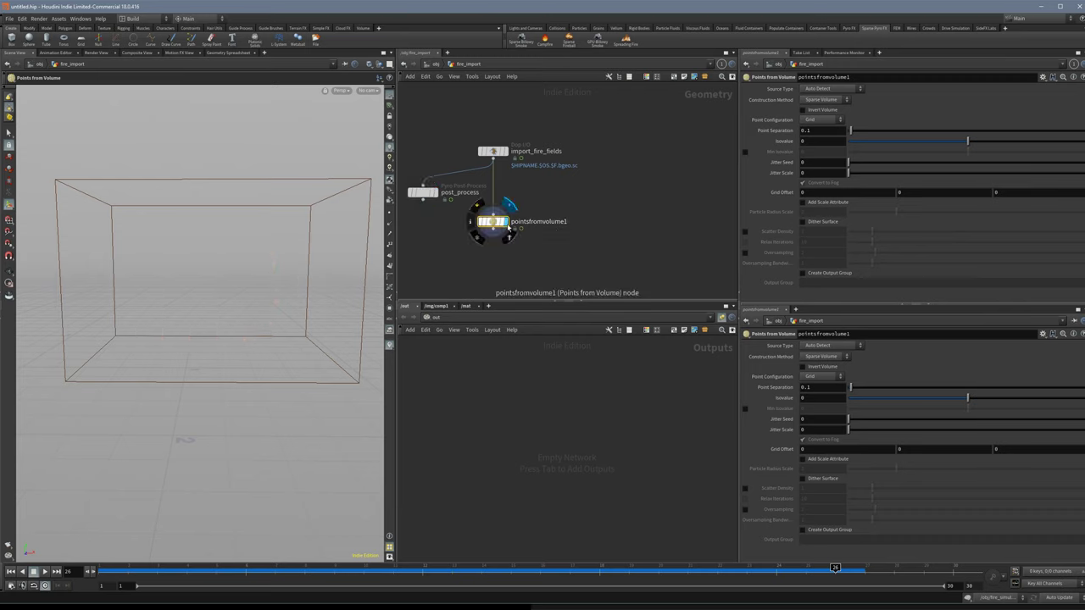
drag(493, 225, 495, 244)
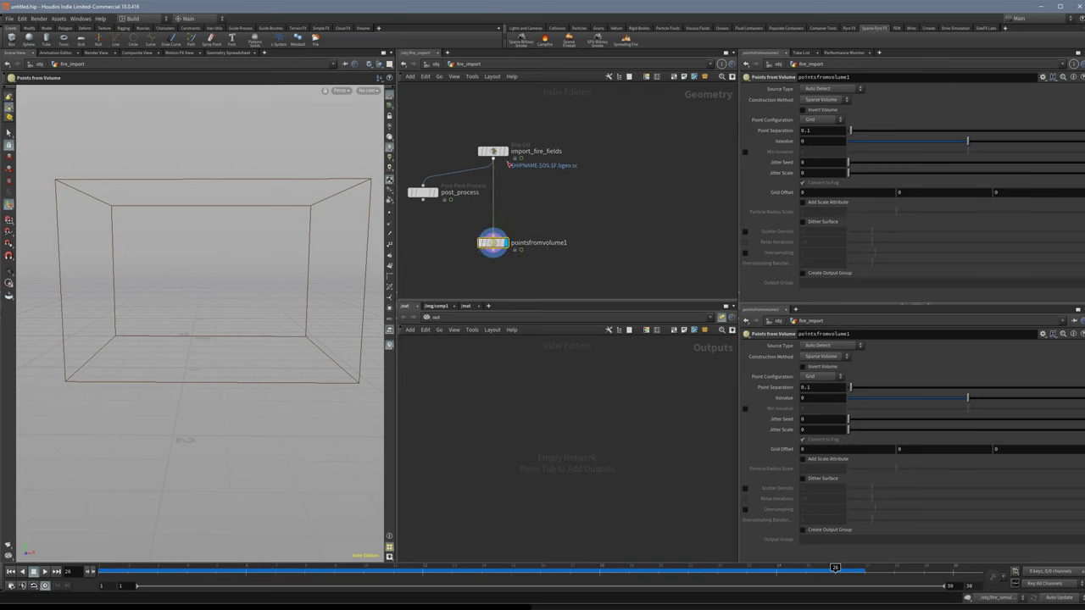
Check the fields imported by import_fire_fields and insert a Blast node between it and pointsfromvolume1.
click(495, 152)
scroll(978, 262, down, 1)
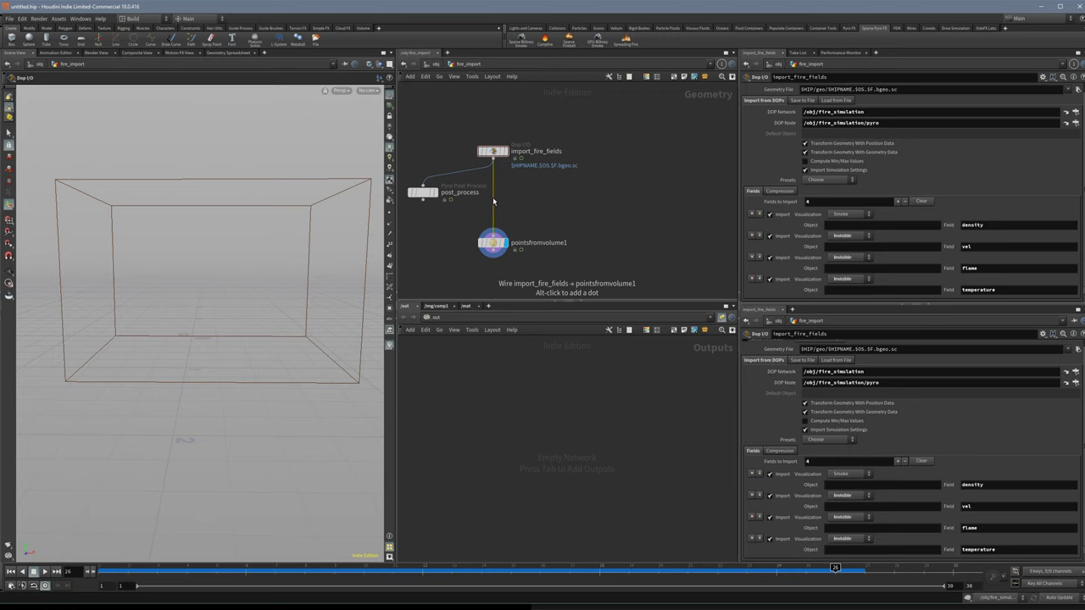
key(Tab)
text(blast)
key(Return)
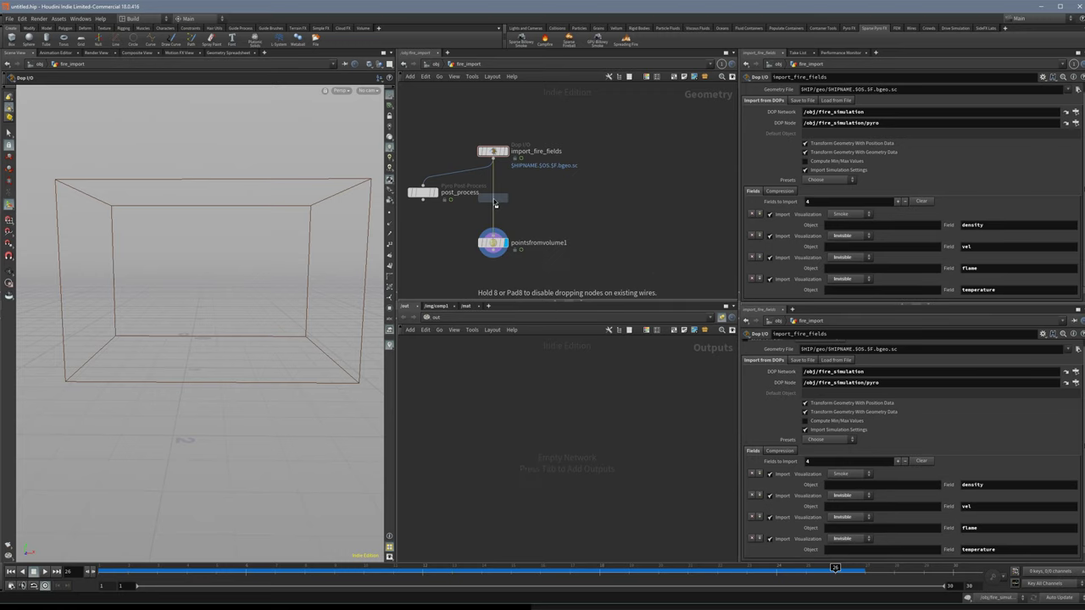
click(496, 205)
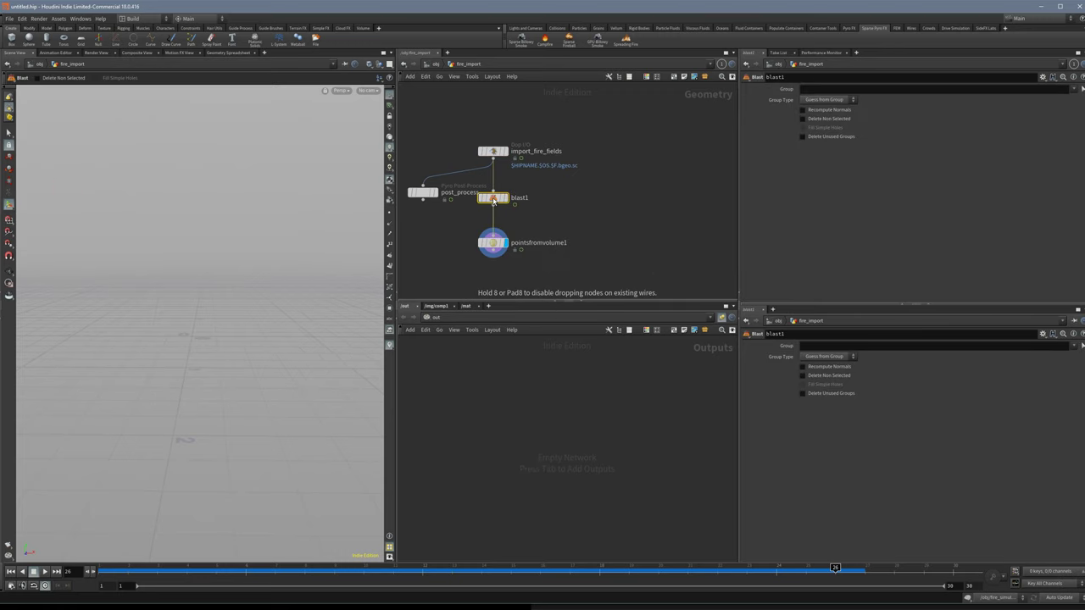
click(1074, 89)
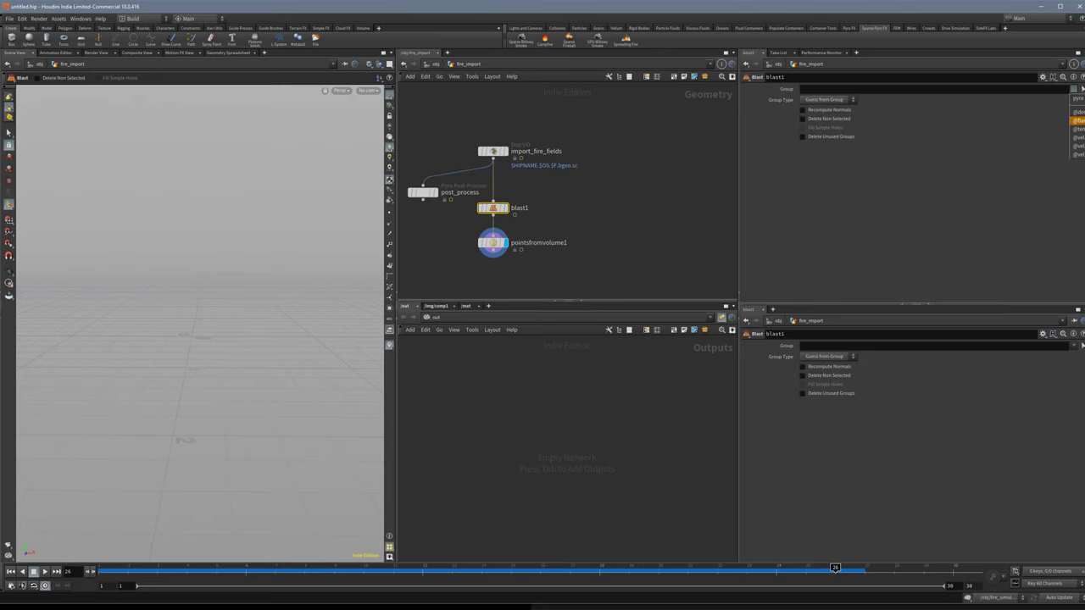
click(1078, 121)
click(840, 99)
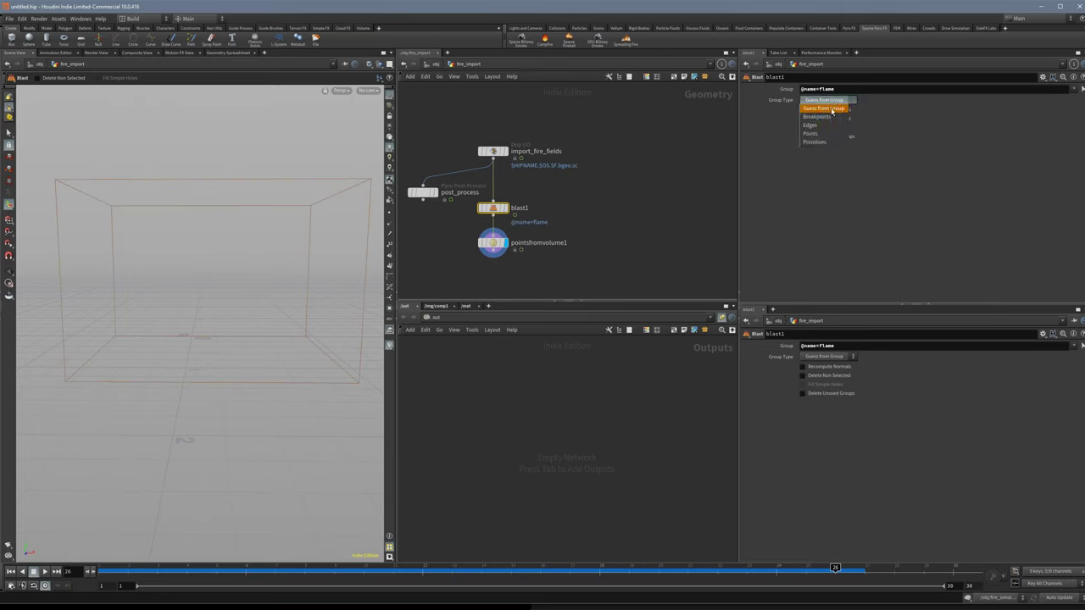
click(827, 108)
click(813, 120)
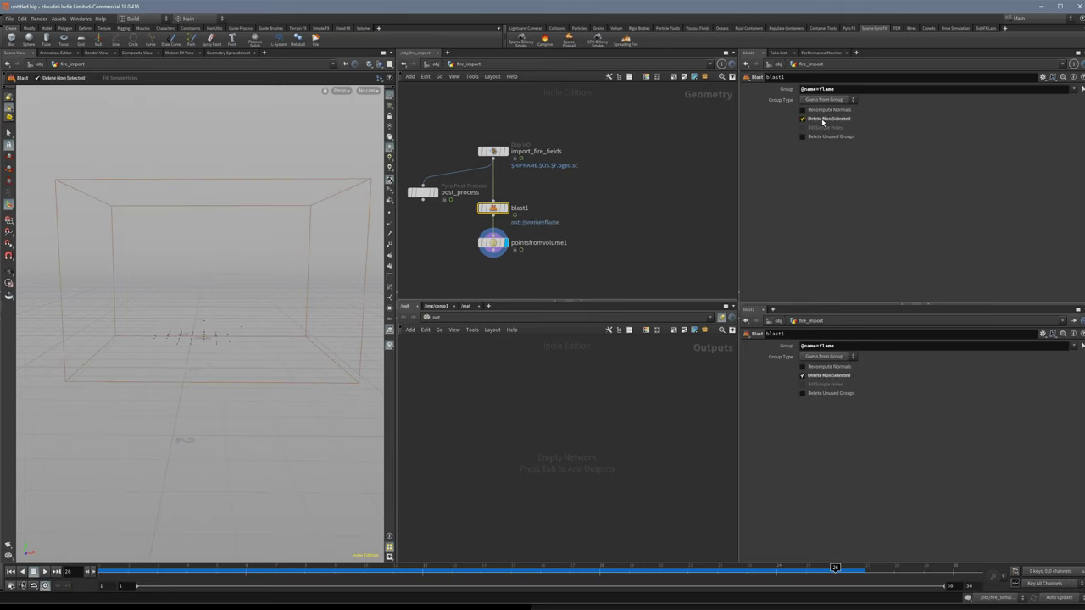
Check the node info of import_fire_fields and blast1, and set the Point Separation of pointsfromvolume1 to 0.01.
click(472, 151)
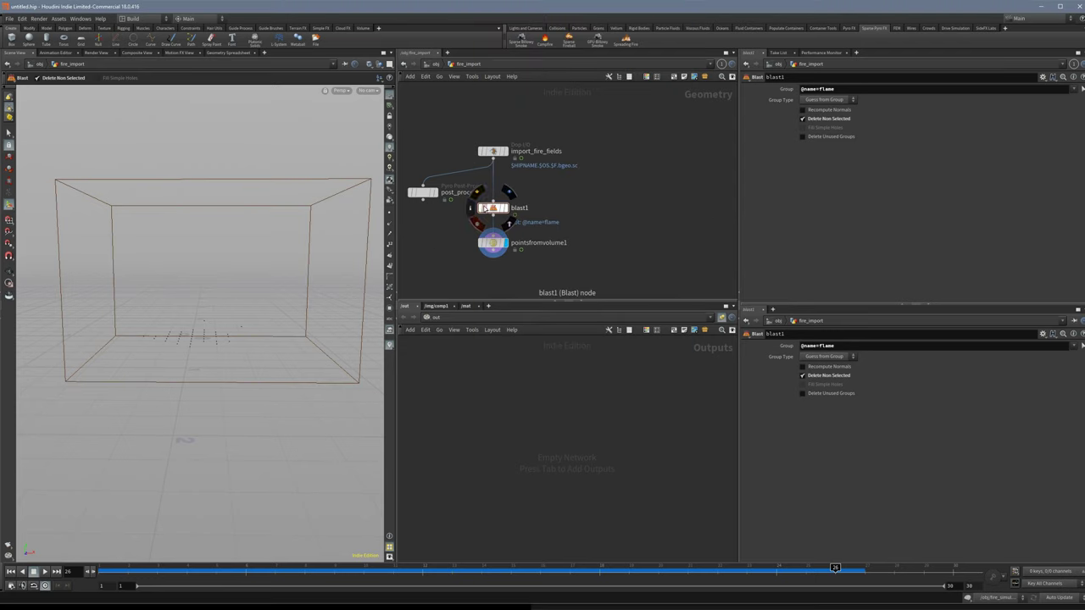
click(472, 209)
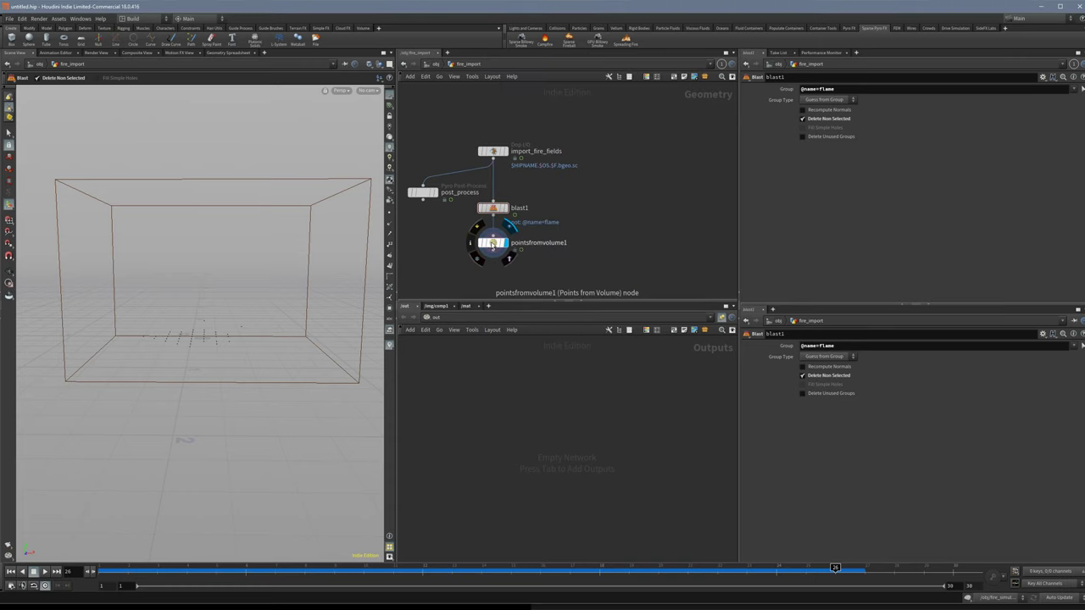
click(493, 247)
key(Escape)
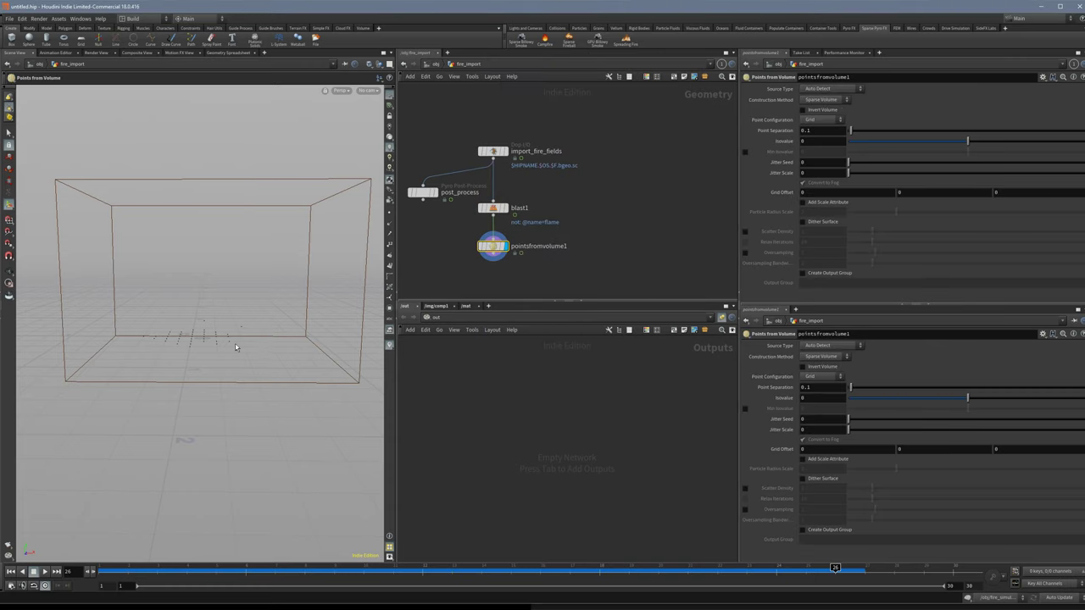
drag(238, 349, 283, 359)
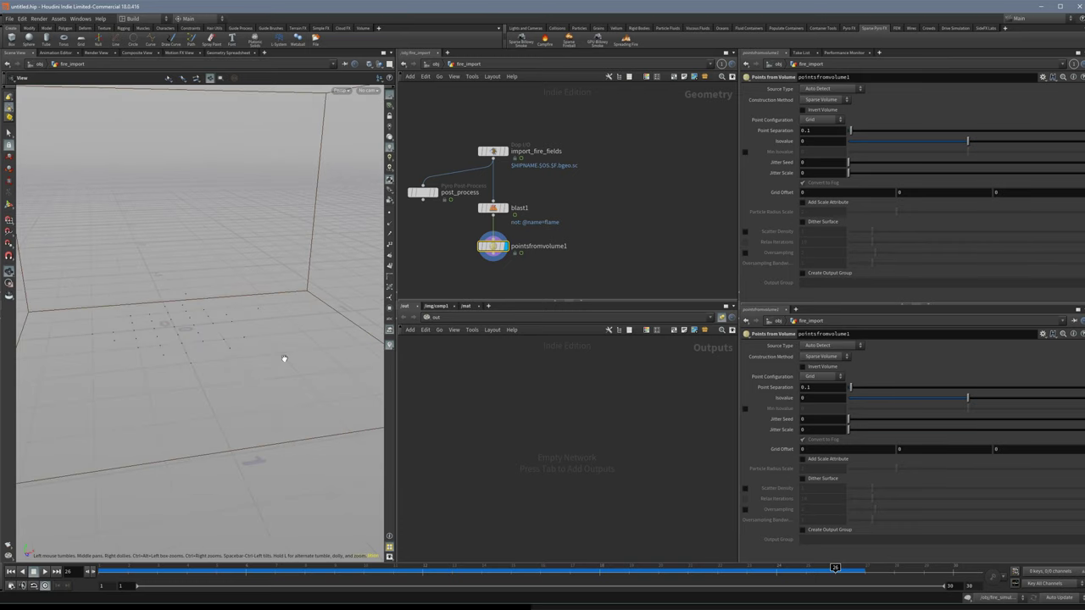
key(Return)
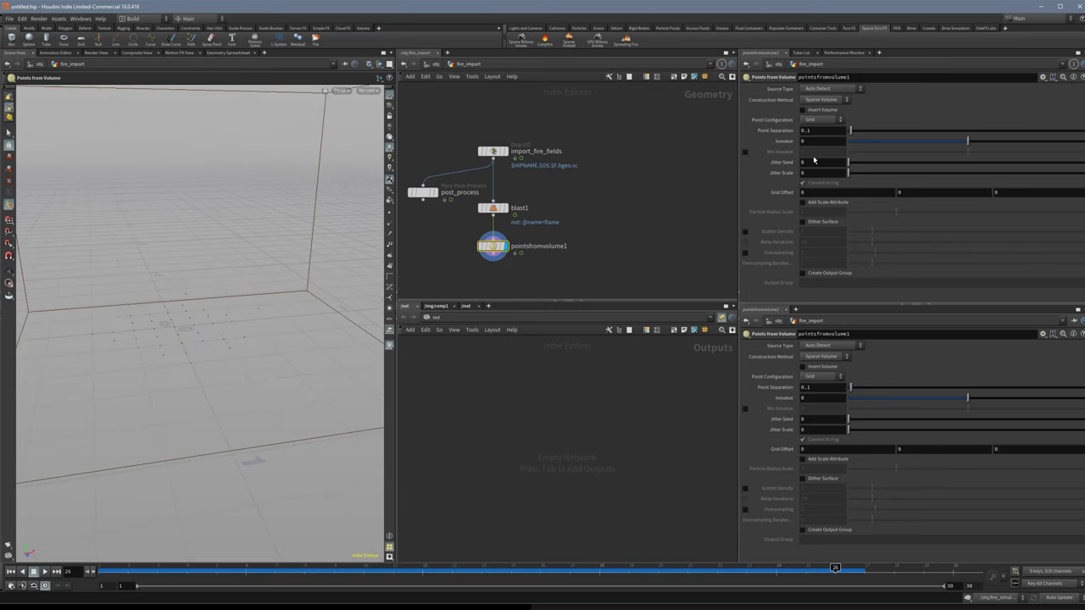
click(816, 131)
text(01)
key(Return)
Inspect the flame points around the last frames of the animation and view their attributes in the geometry spreadsheet.
mouse_move(212, 331)
alt+mouse_down()
mouse_move(254, 356)
mouse_move(277, 346)
mouse_move(223, 344)
alt+mouse_up()
drag(159, 572, 779, 559)
key(Up)
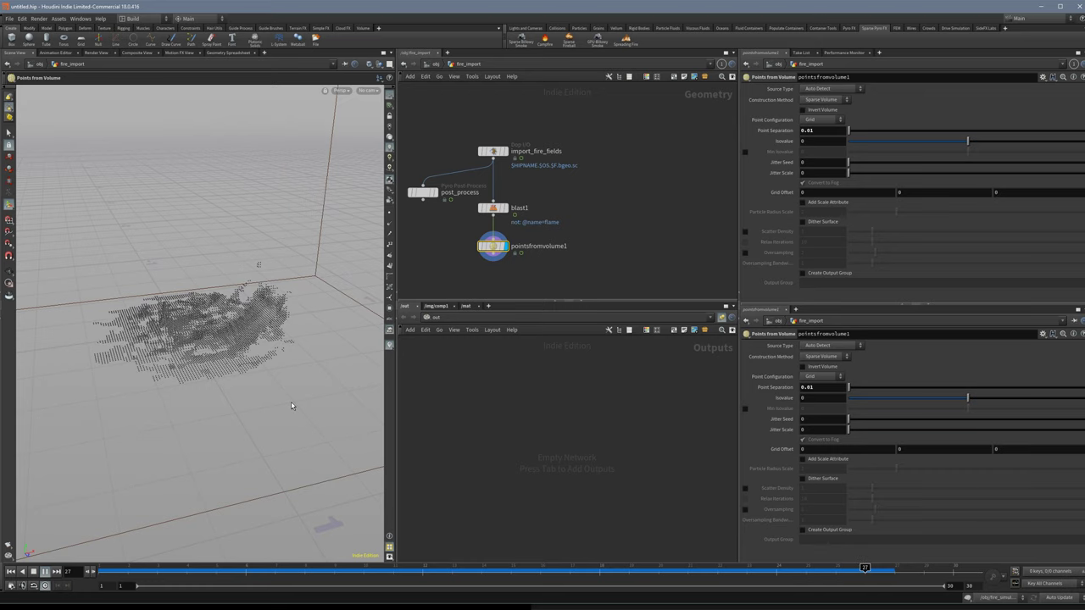
key(Escape)
drag(304, 370, 281, 363)
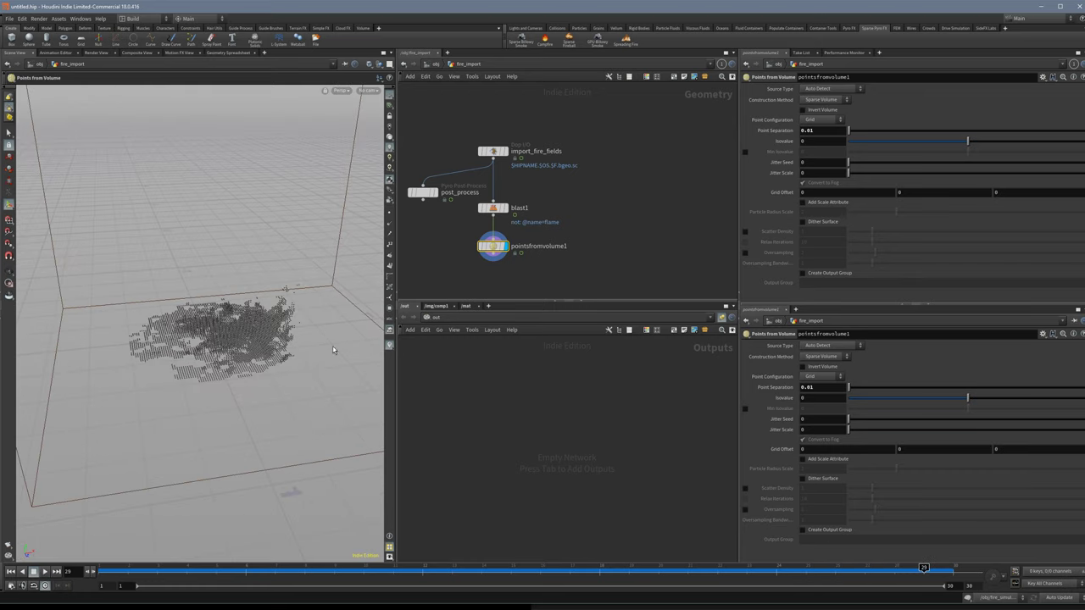
click(227, 54)
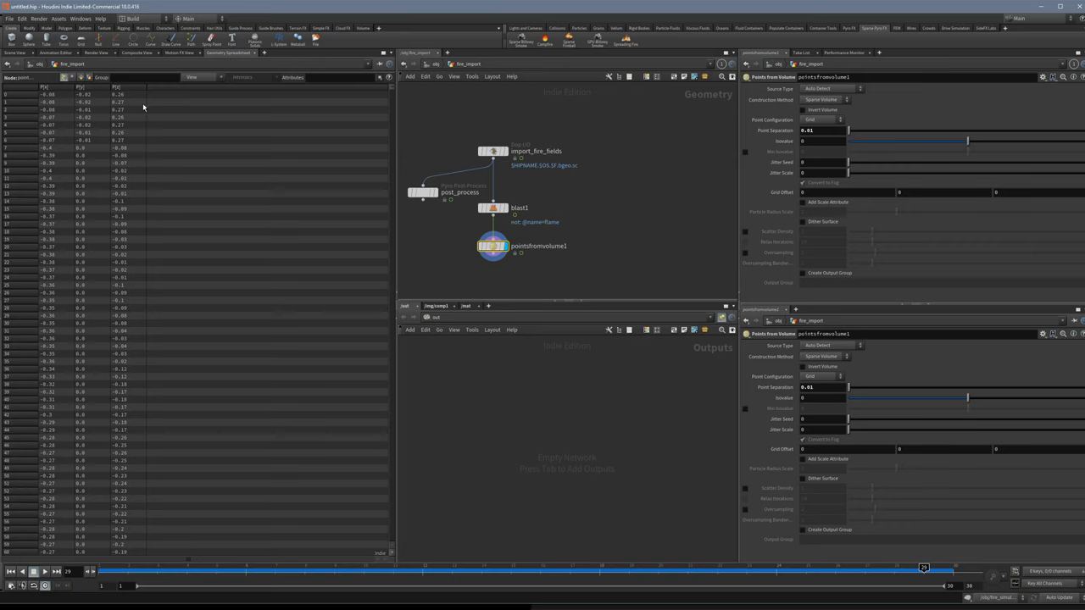
middle_drag(594, 276, 569, 242)
scroll(592, 236, down, 1)
scroll(592, 236, up, 1)
key(Tab)
text(attr cop)
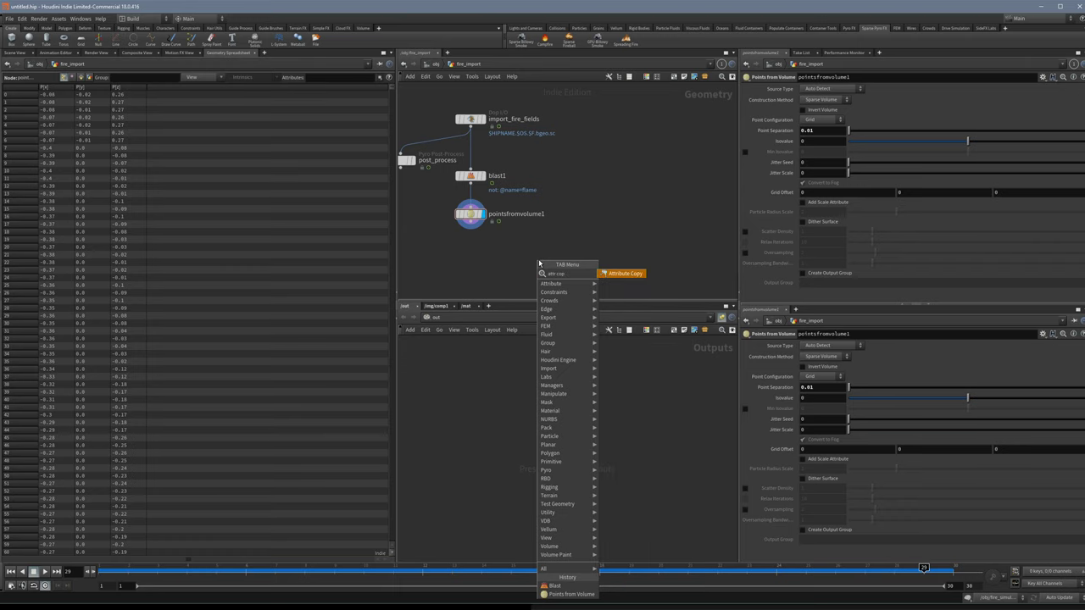
key(Return)
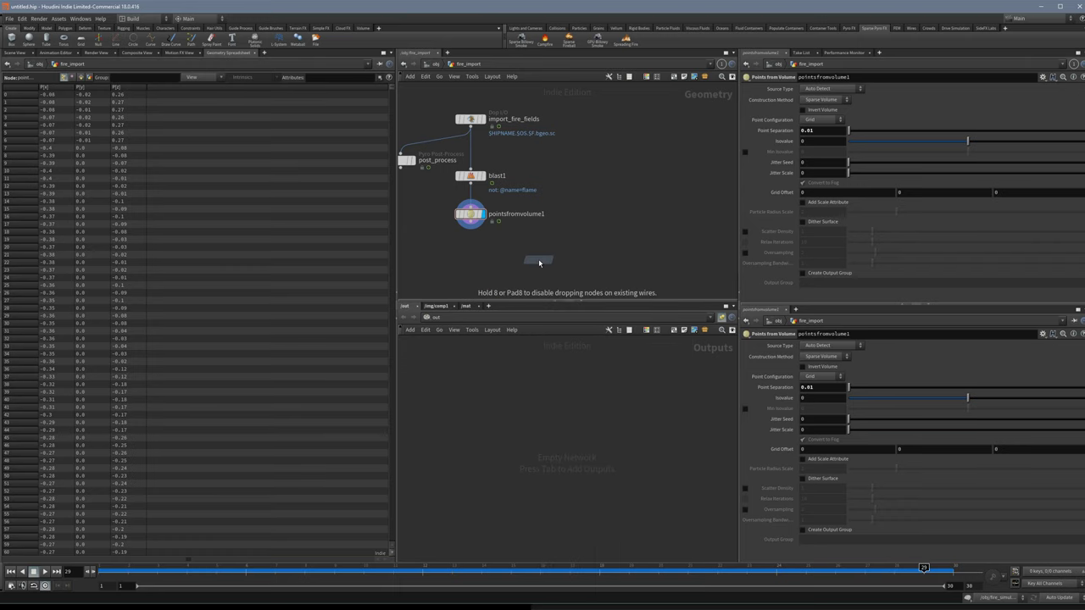
click(539, 263)
key(Delete)
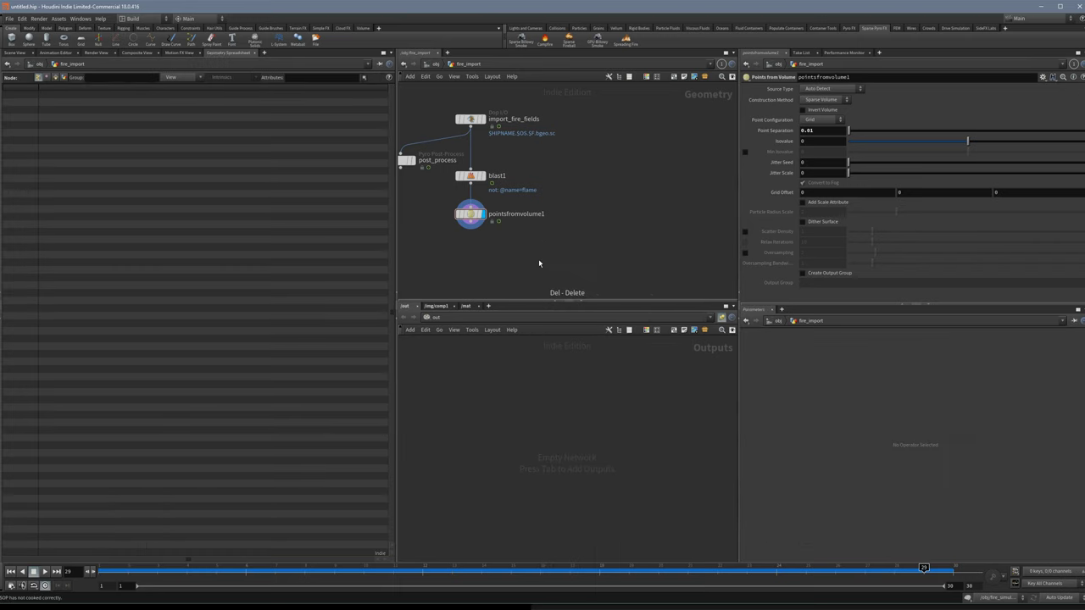
Add an Attribute from Volume node with pointsfromvolume1 wired to its first input and import_fire_fields to its second.
key(Tab)
text(attr from vol)
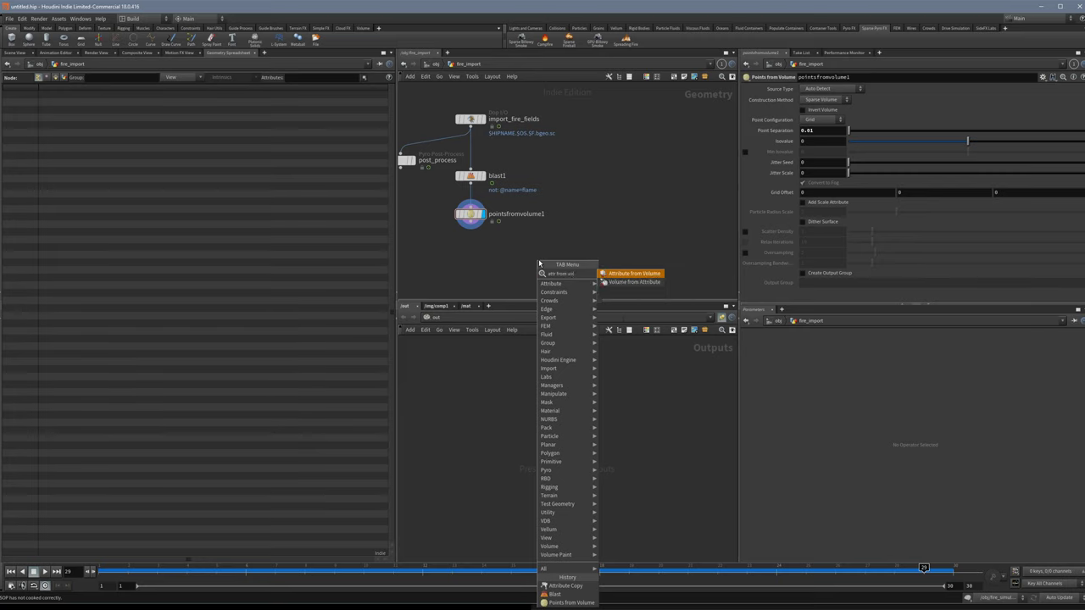
key(Return)
click(540, 263)
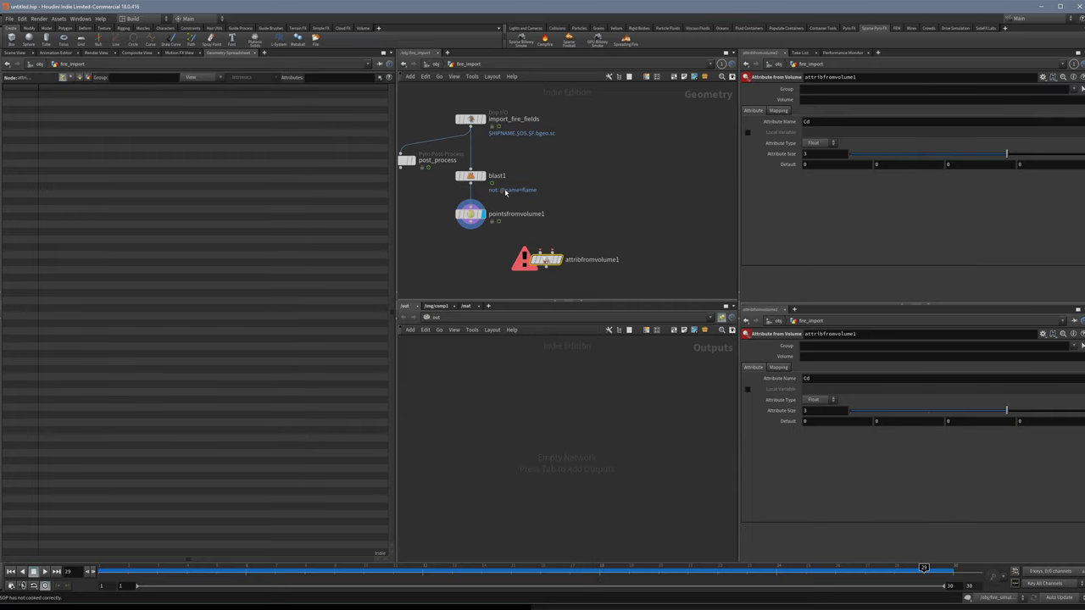
drag(540, 252, 470, 223)
drag(470, 127, 543, 246)
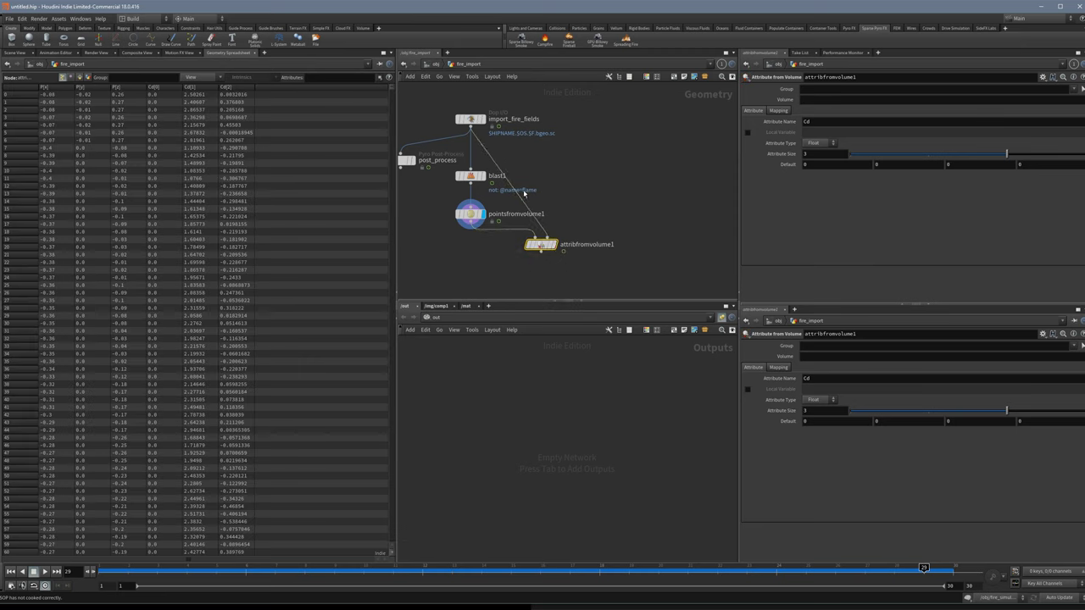
Check the field names imported by import_fire_fields and the node info of import_fire_fields and blast1.
click(471, 120)
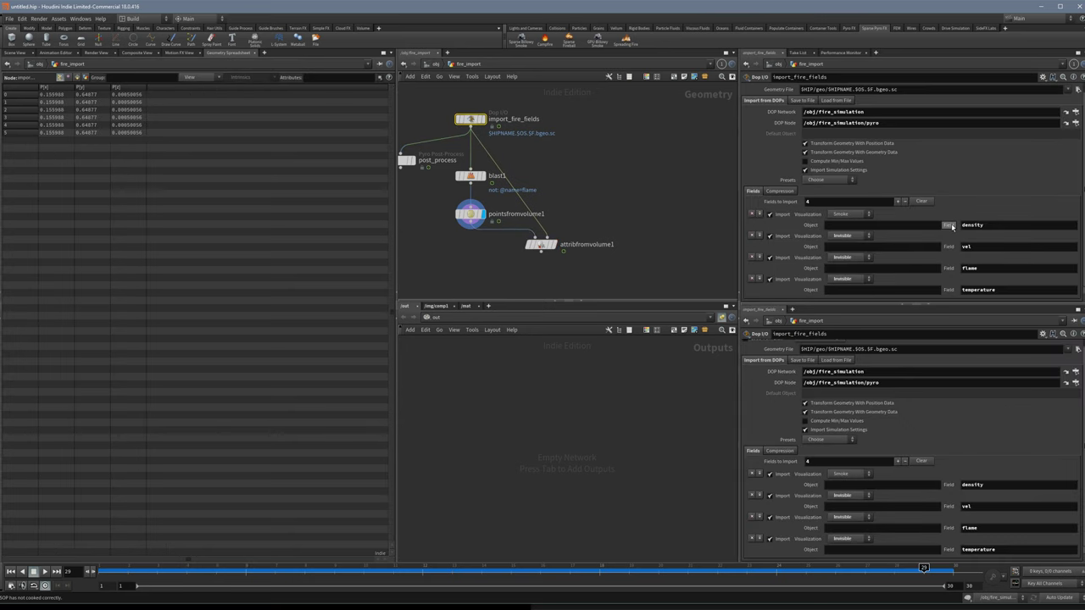
middle_click(470, 118)
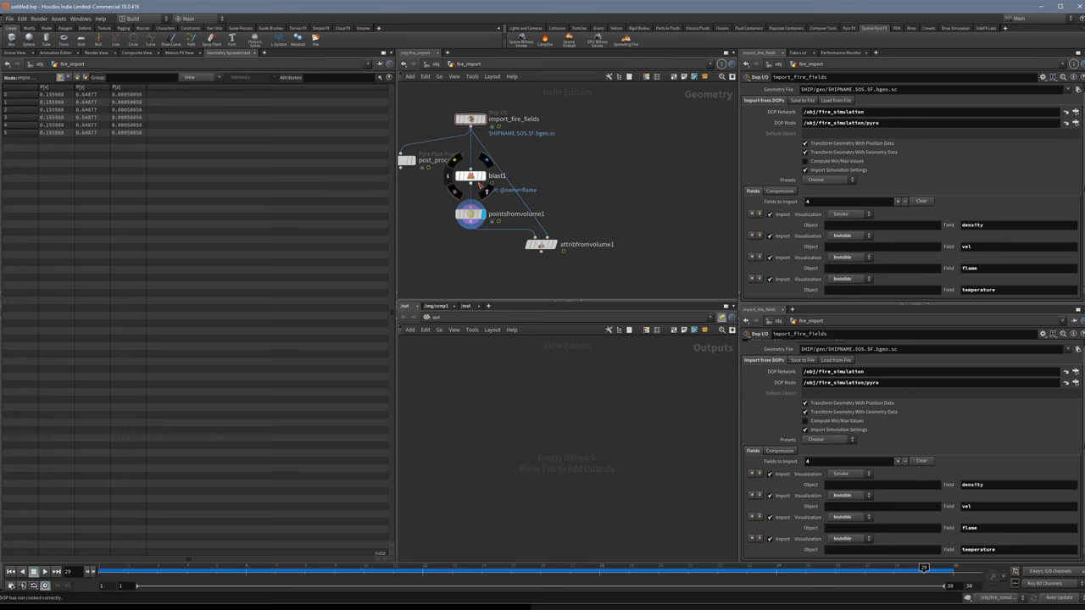
middle_click(471, 176)
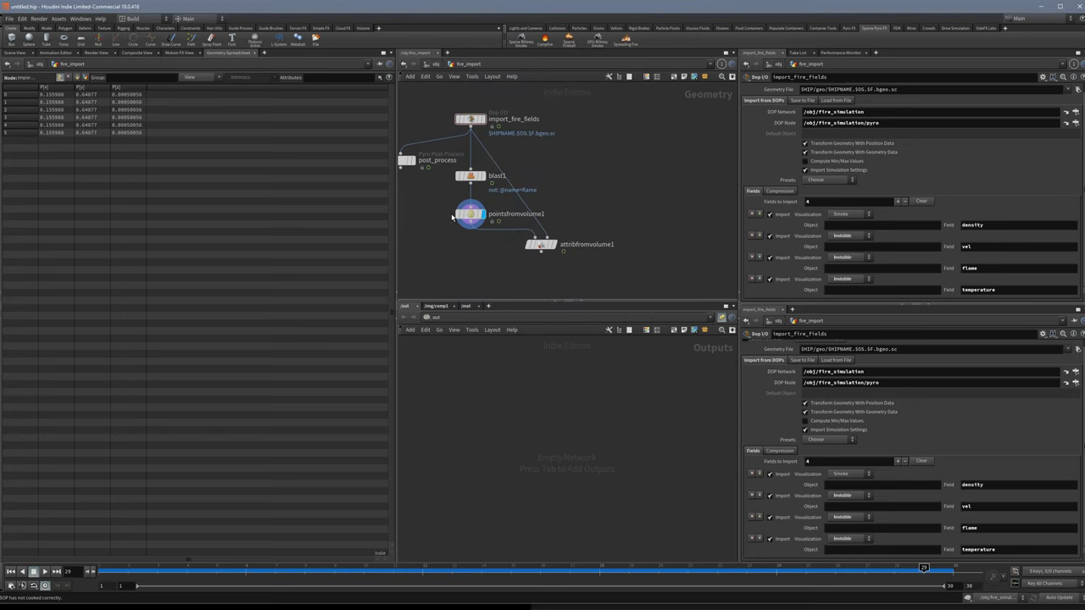
Set attribfromvolume1 to sample the flame volume into an attribute named density with Attribute Size 1.
click(541, 244)
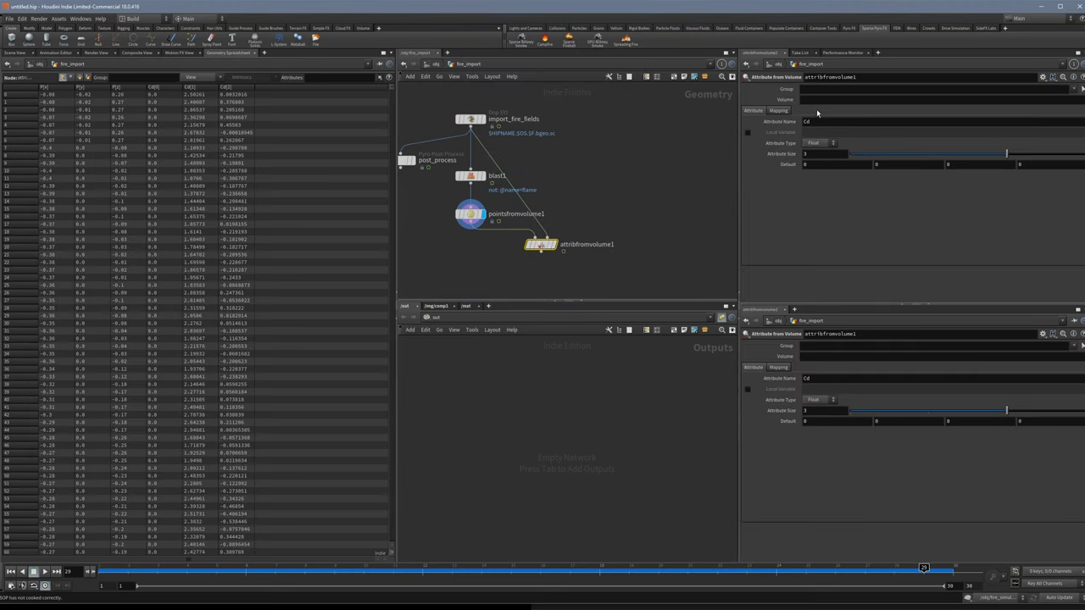
click(1052, 100)
text(f)
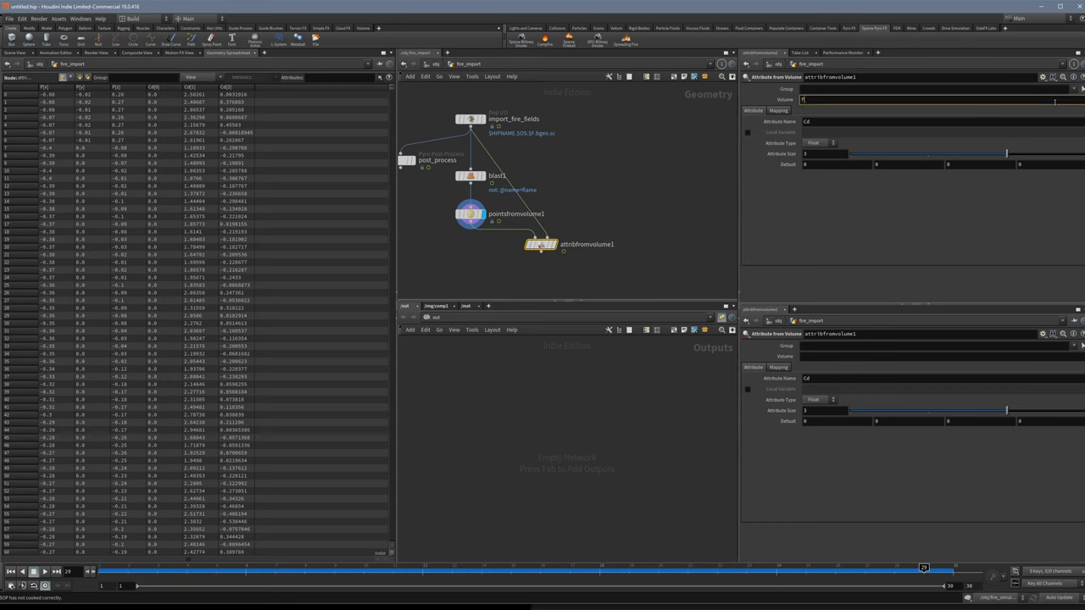
text(lame)
key(Return)
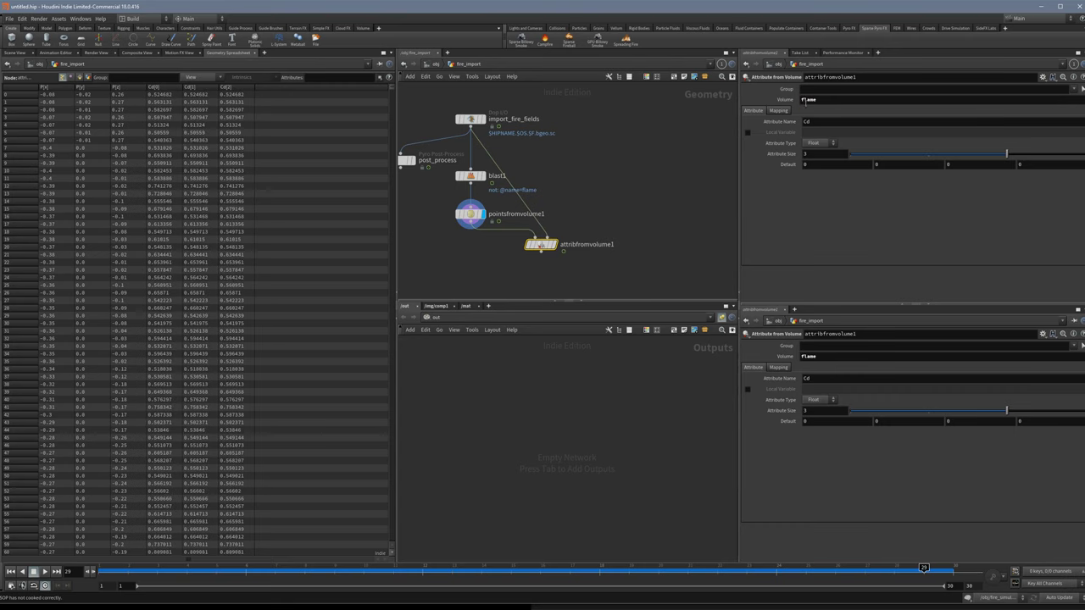
double_click(815, 122)
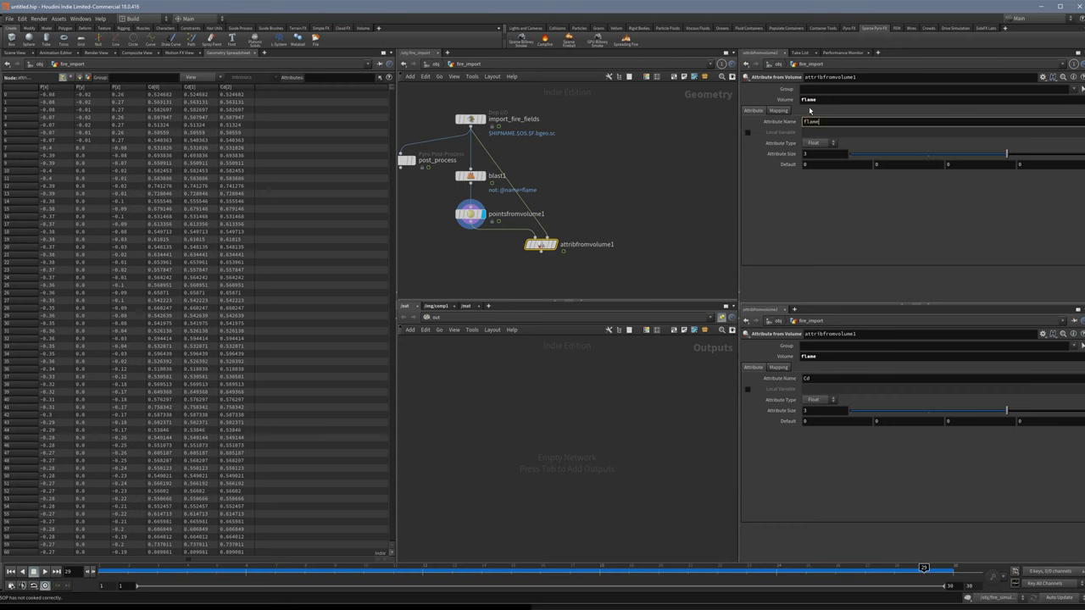
text(density)
key(Return)
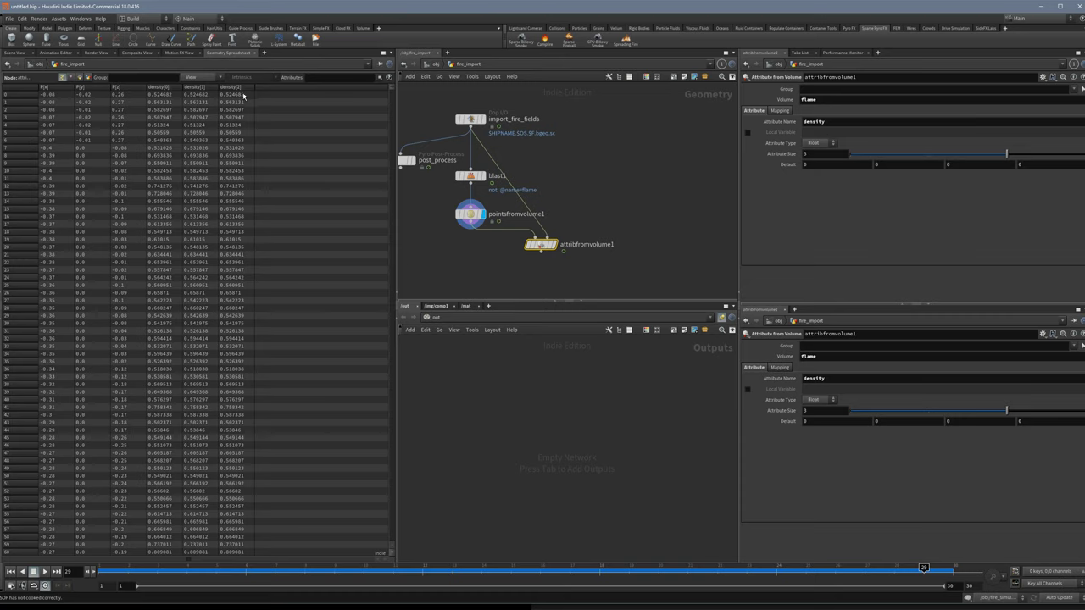
click(851, 155)
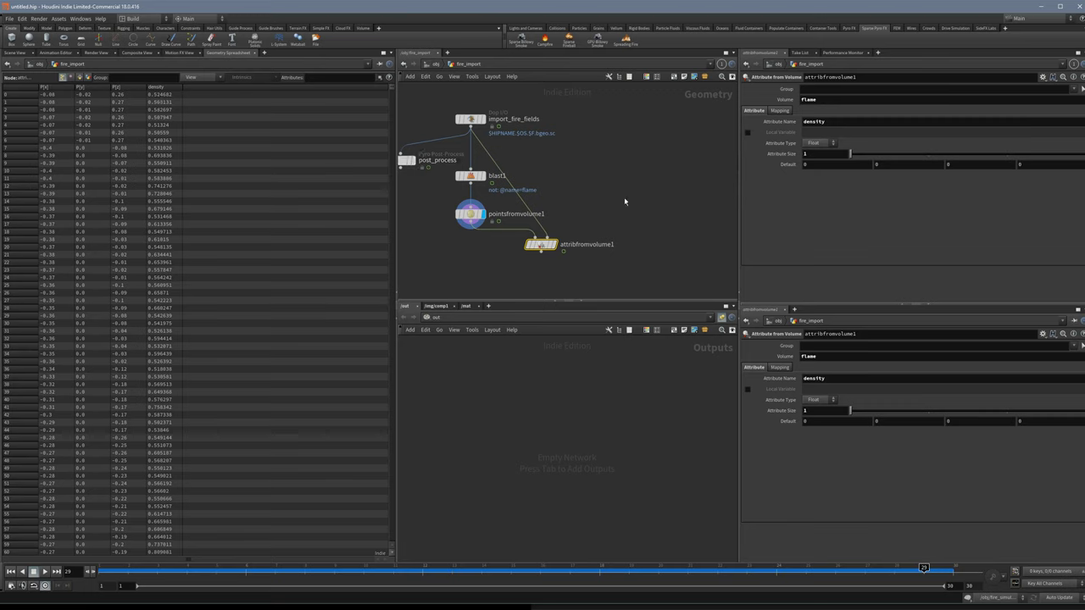
Duplicate attribfromvolume1 and wire the original's output into the copy's first input, keeping import_fire_fields on the second.
middle_drag(624, 197, 613, 181)
key(ctrl+c)
key(ctrl+v)
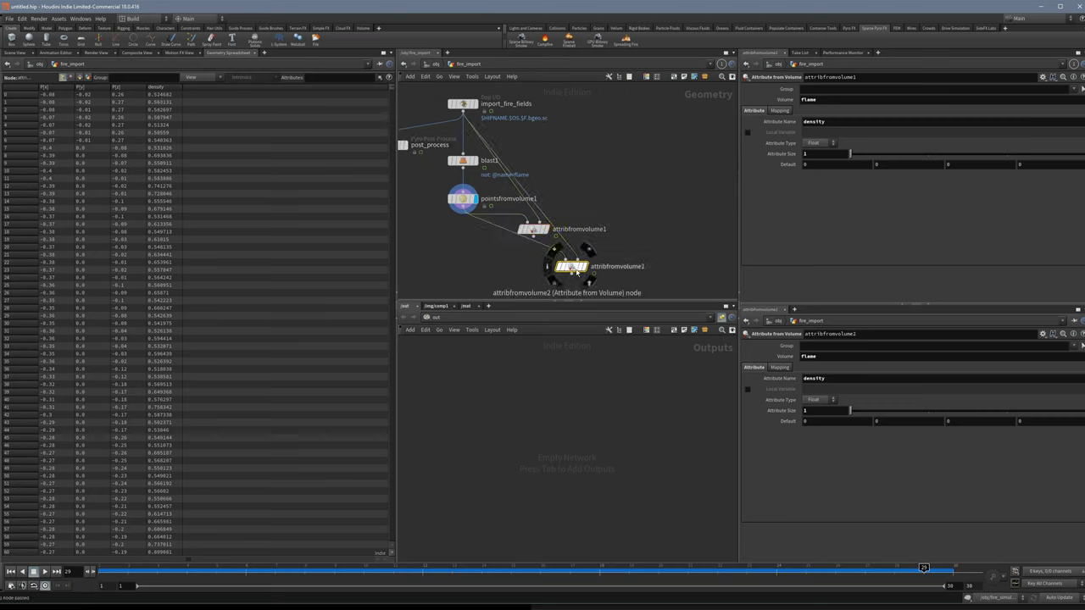
drag(572, 266, 587, 259)
drag(534, 237, 601, 261)
middle_drag(628, 238, 628, 223)
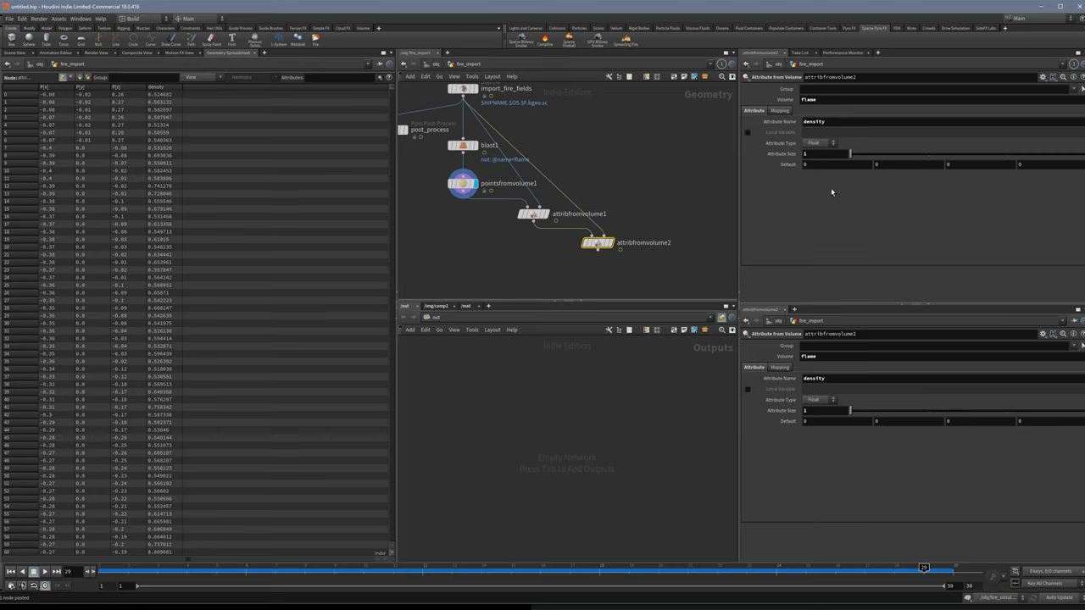
Set both the Volume and the Attribute Name of attribfromvolume2 to temperature.
mouse_move(772, 100)
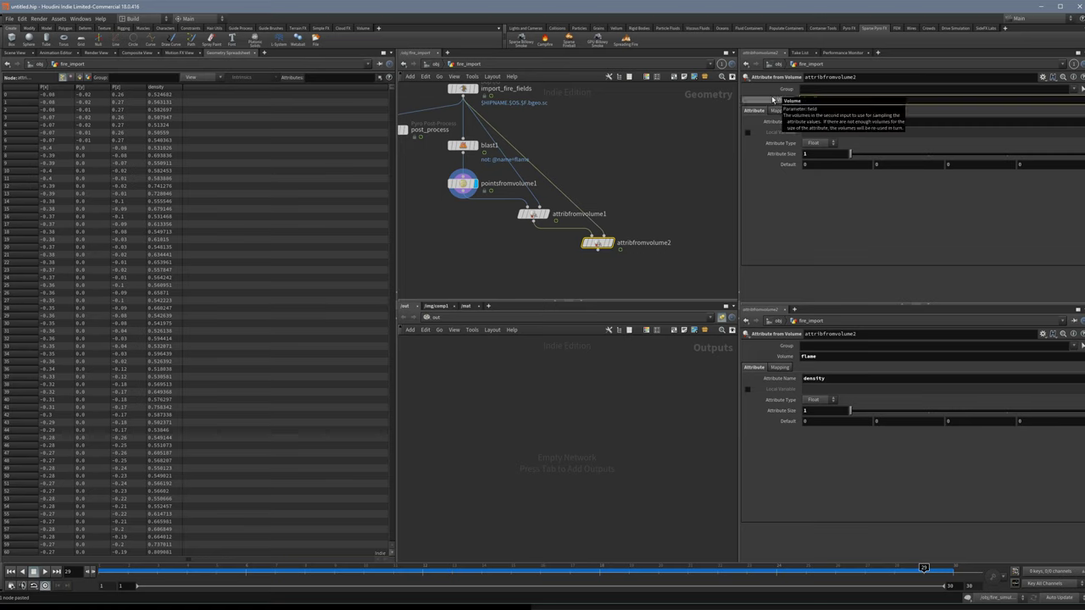
text(temepra)
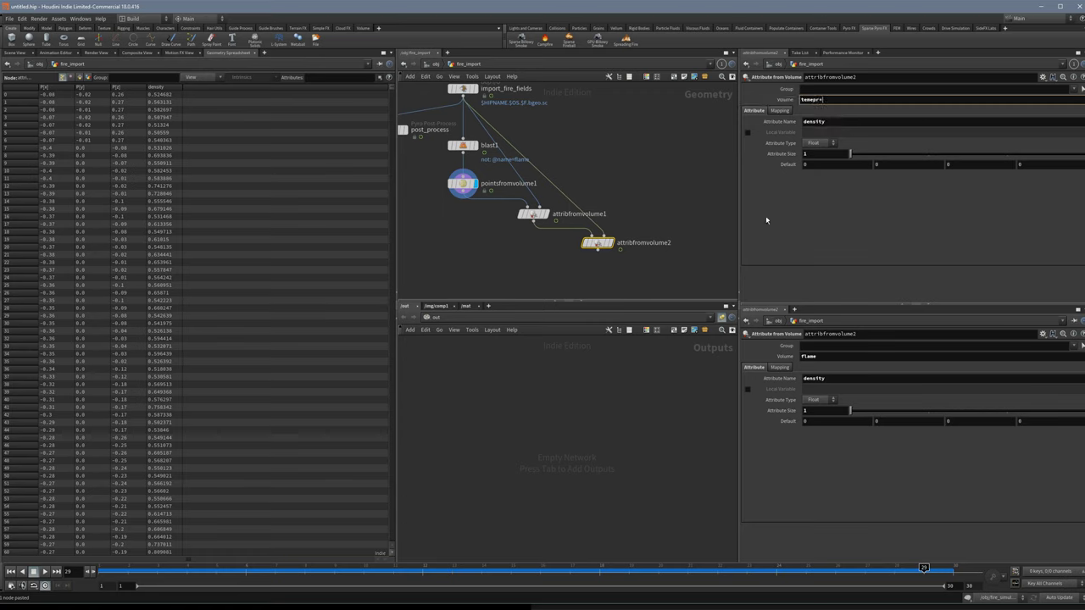
key(BackSpace)
key(BackSpace)
key(BackSpace)
key(BackSpace)
text(perature)
key(Return)
double_click(814, 121)
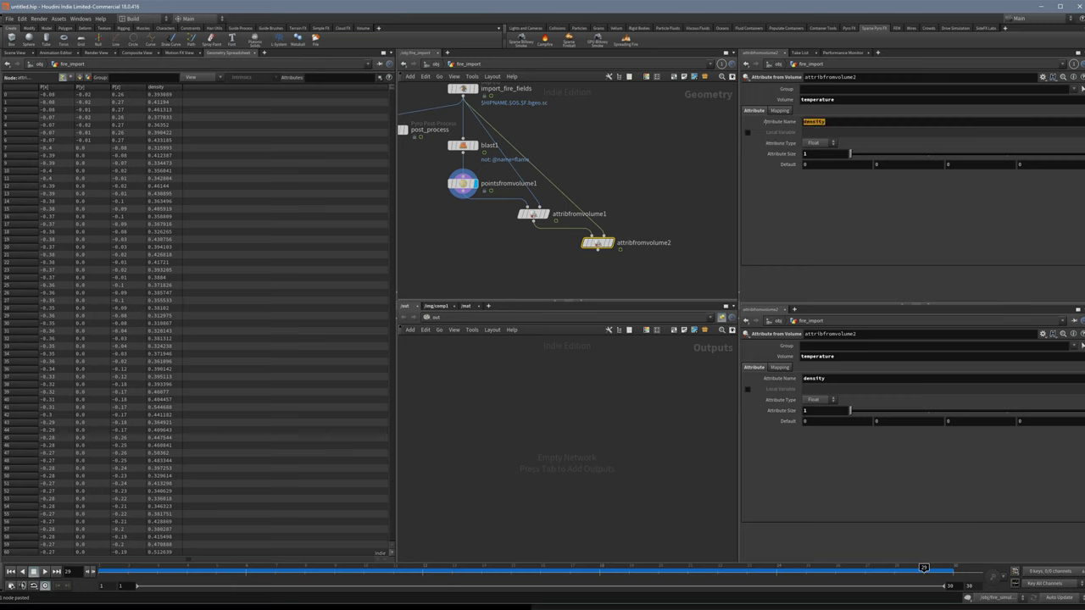
text(temperature)
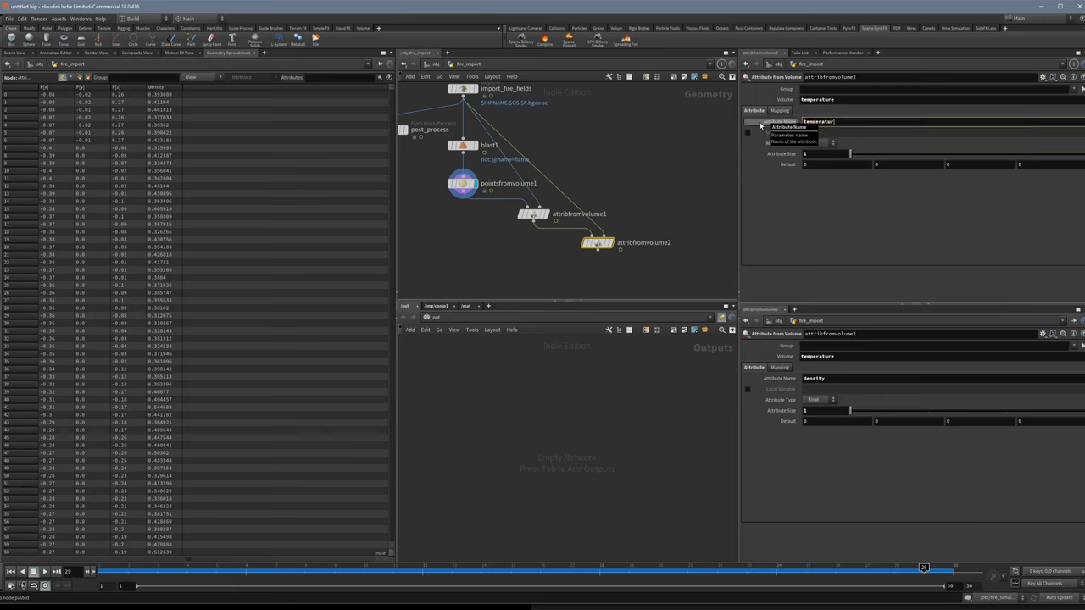
key(Return)
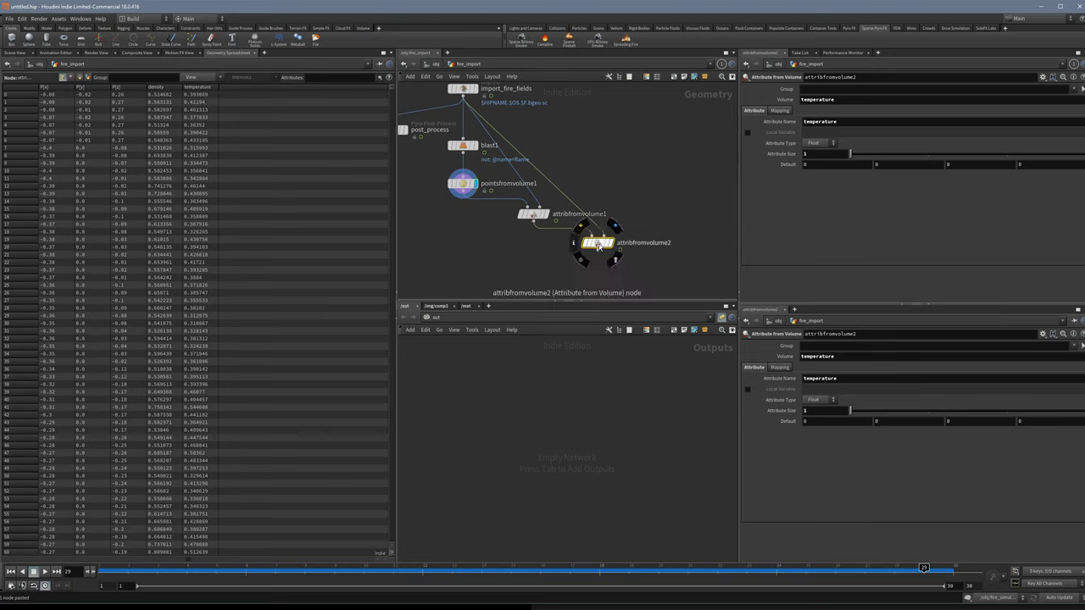
Chain a copy of attribfromvolume2 after it and set the copy's Volume to vel.*.
alt+drag(598, 243, 653, 271)
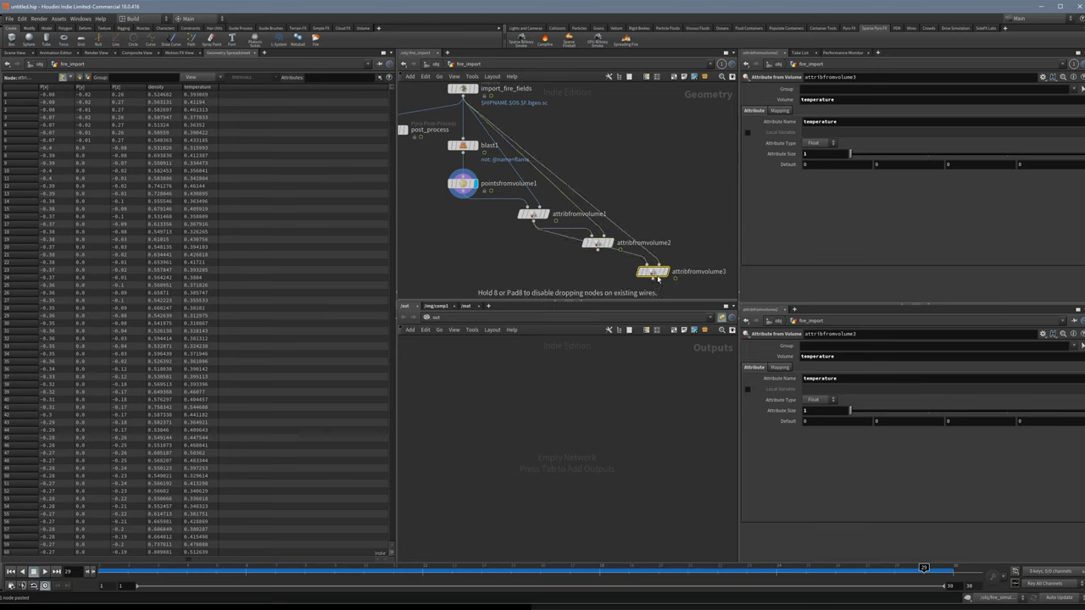
drag(598, 250, 648, 270)
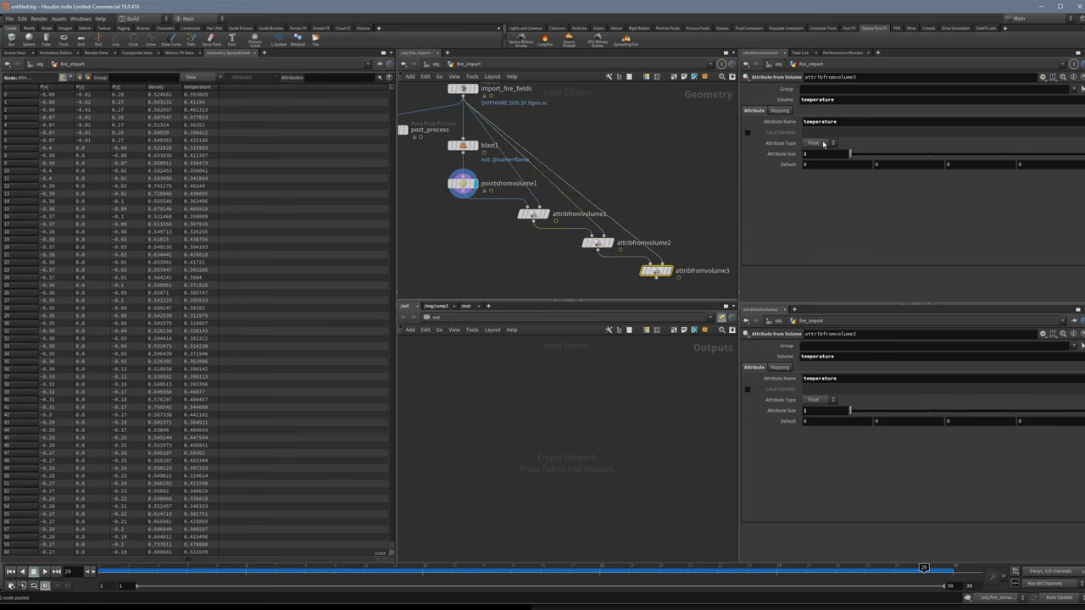
click(958, 100)
text(vel)
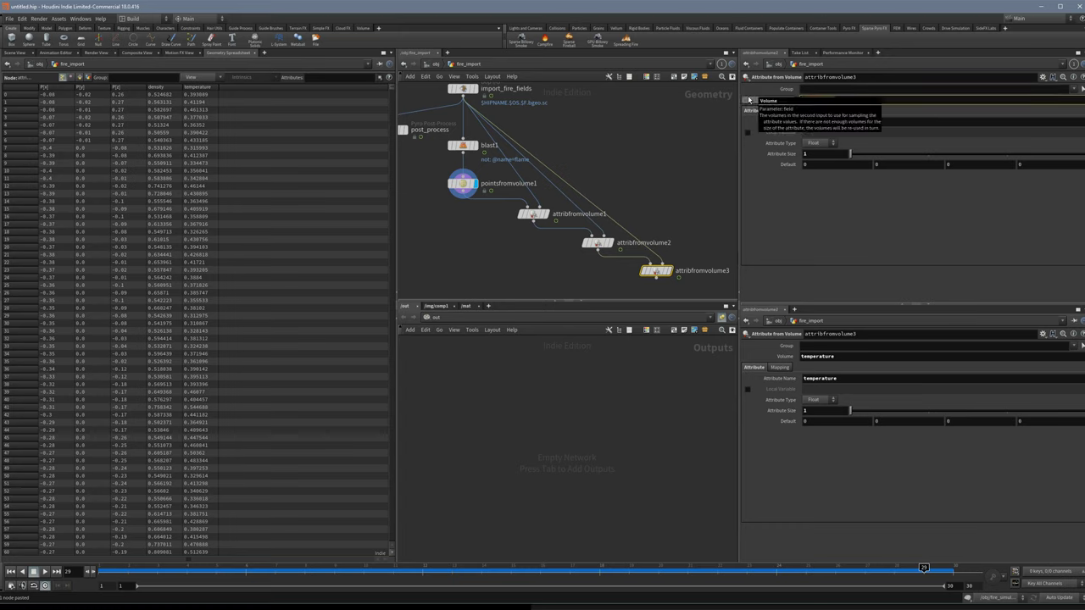
text(.*)
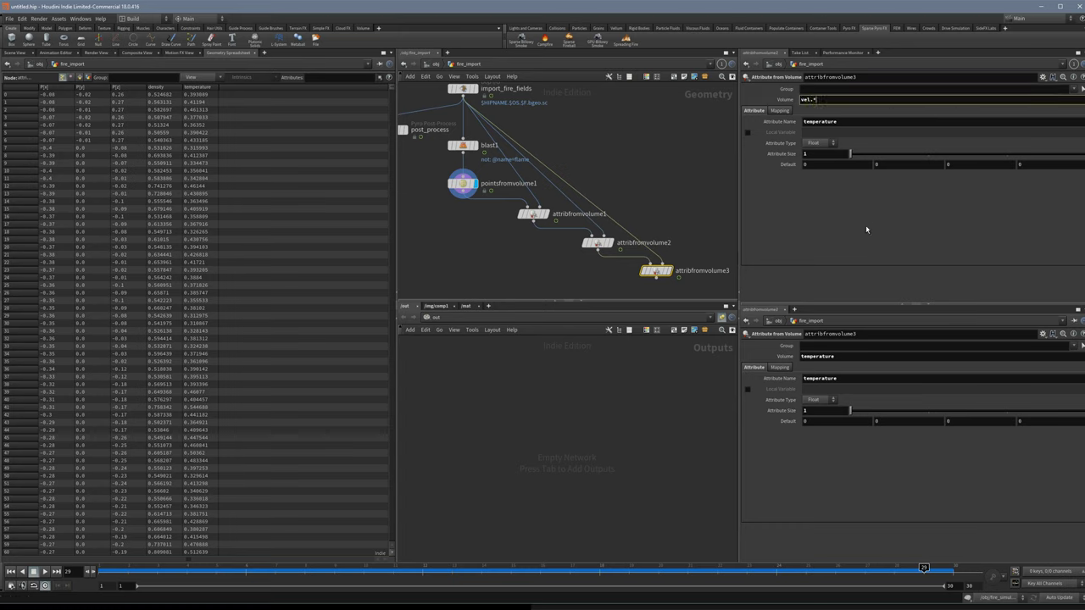
key(Return)
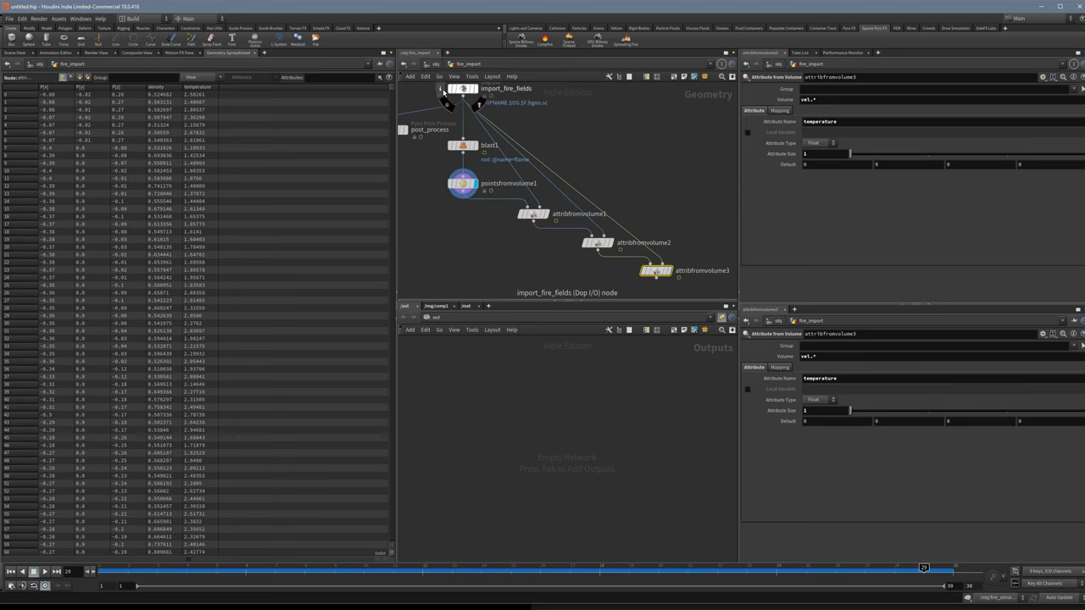
Check the field names on import_fire_fields, and set attribfromvolume3's Attribute Name to vel with Attribute Type Vector.
click(443, 88)
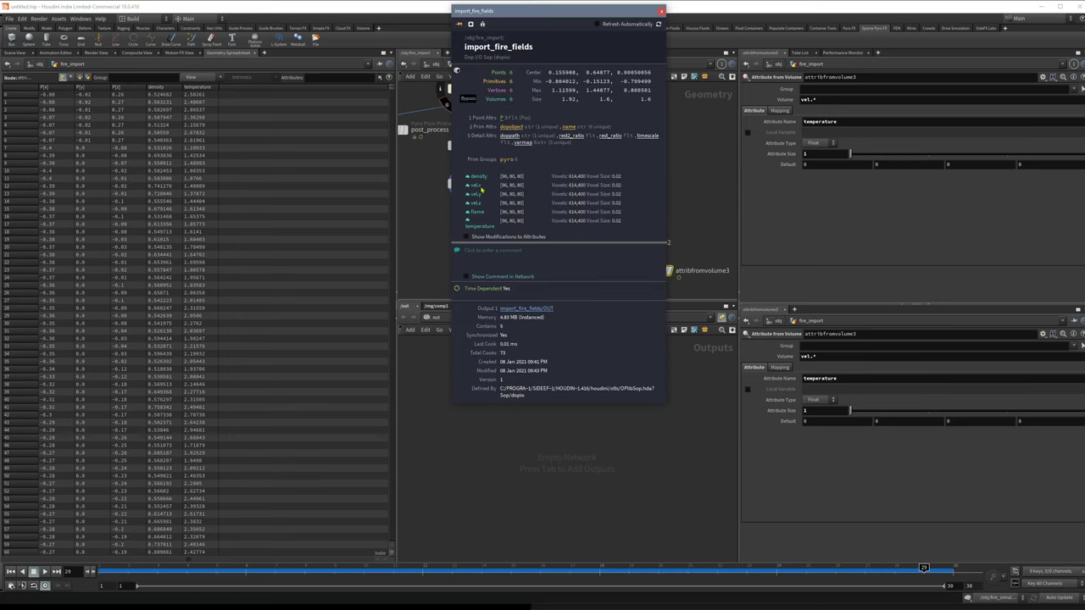
click(661, 11)
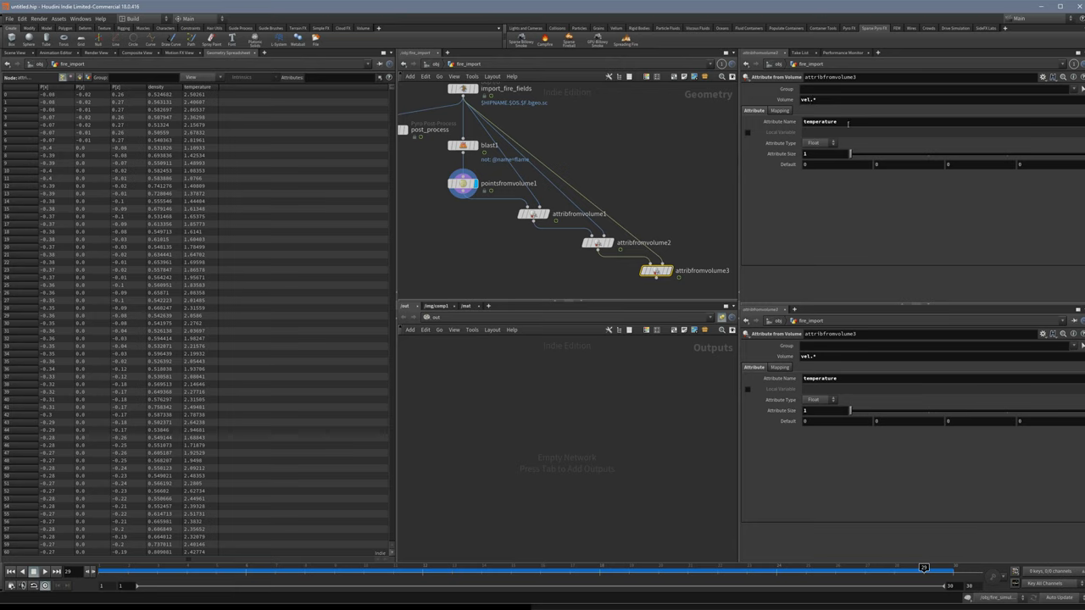
drag(847, 123, 782, 120)
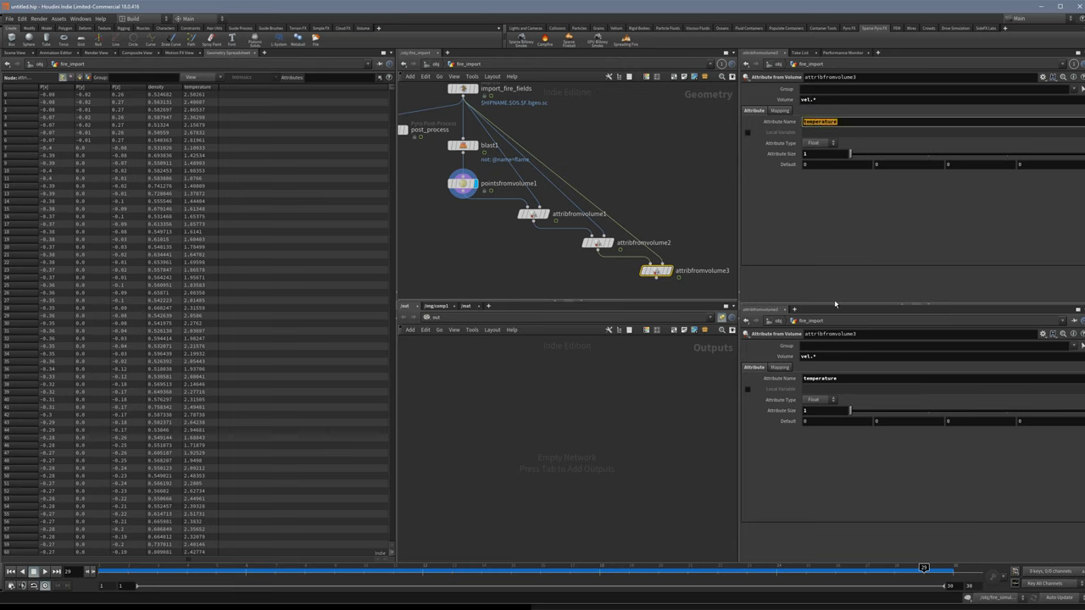
text(vel)
key(Return)
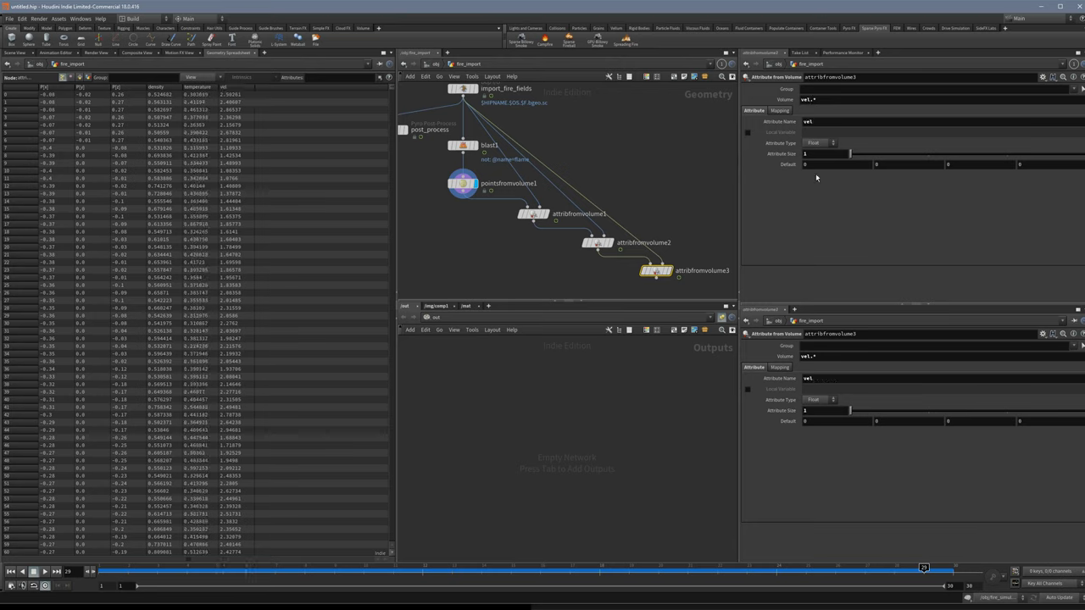
click(815, 142)
click(817, 167)
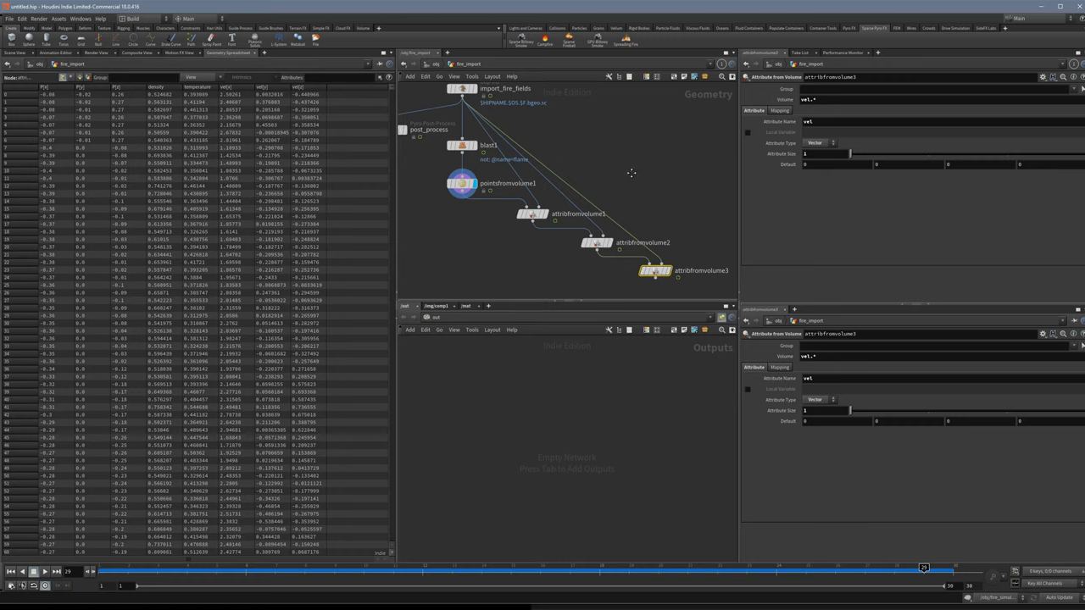
Display attribfromvolume3 and inspect its points in the scene view and its attributes in the geometry spreadsheet.
middle_drag(632, 172, 597, 133)
scroll(601, 131, down, 2)
click(615, 210)
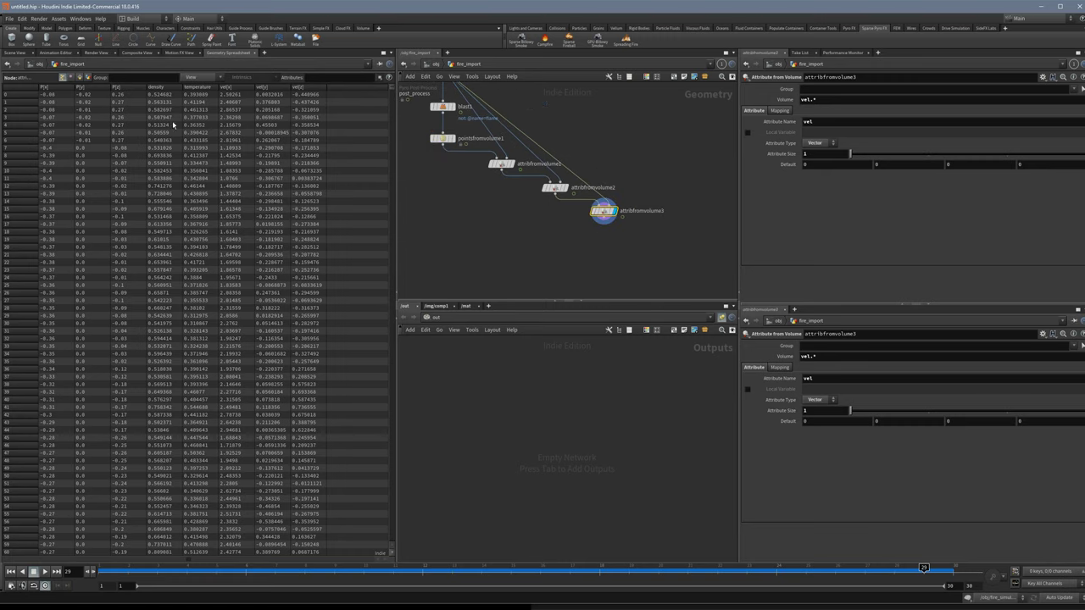
click(22, 54)
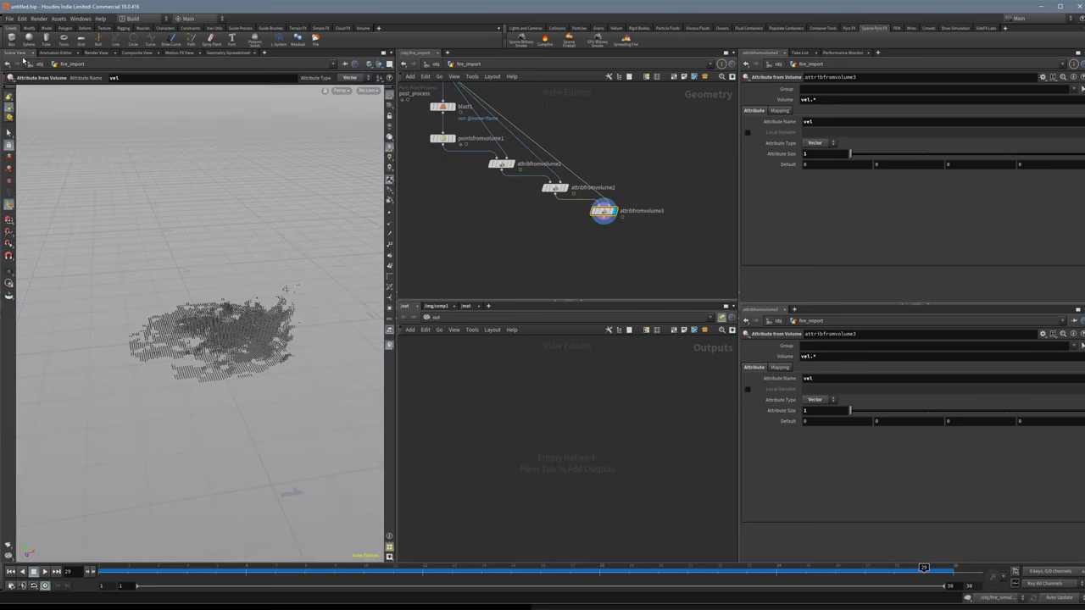
click(224, 53)
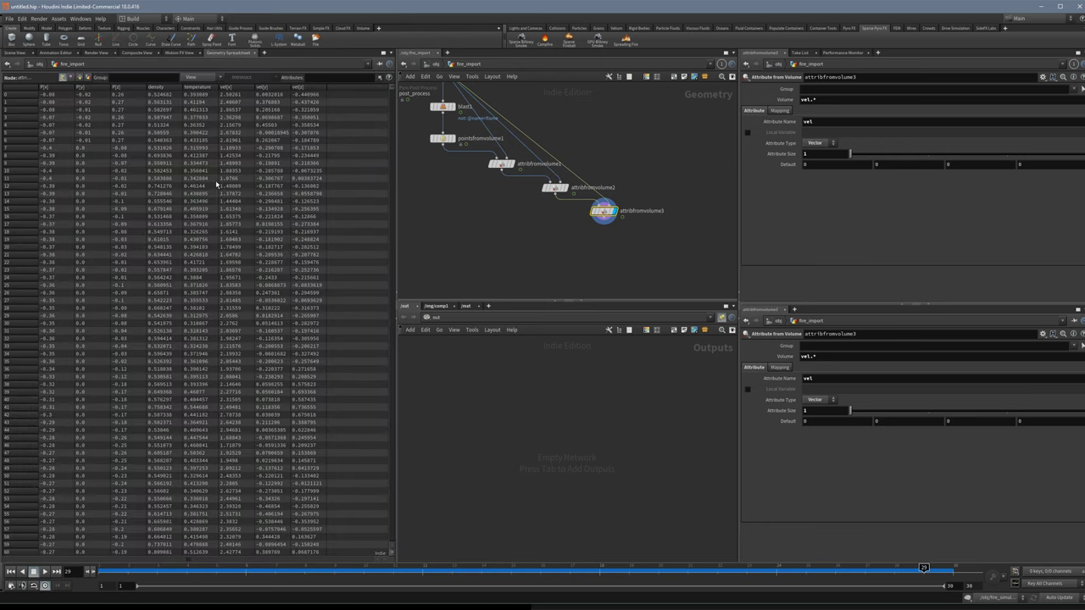
Append a Volume Rasterize Attributes node to attribfromvolume3's output and make it the displayed node.
middle_drag(628, 250, 604, 249)
click(581, 223)
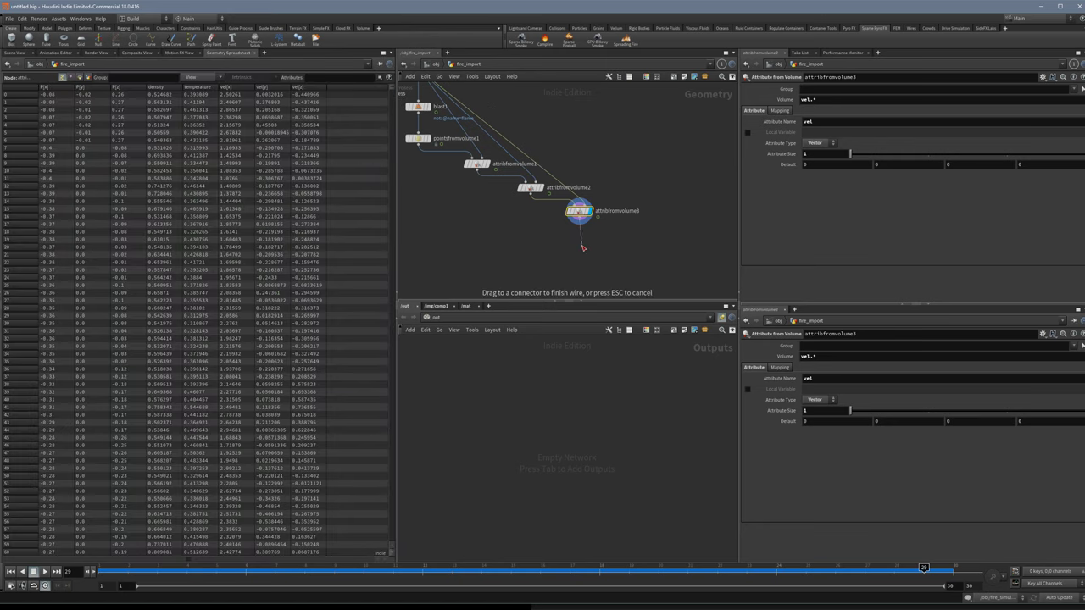
key(Tab)
text(raste)
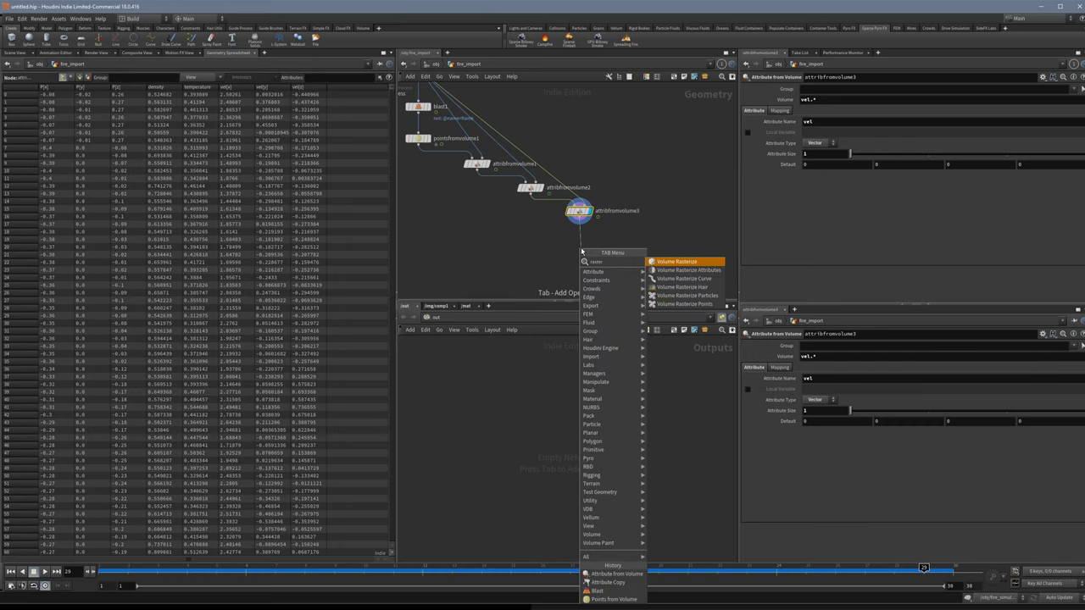
key(Down)
key(Return)
click(582, 251)
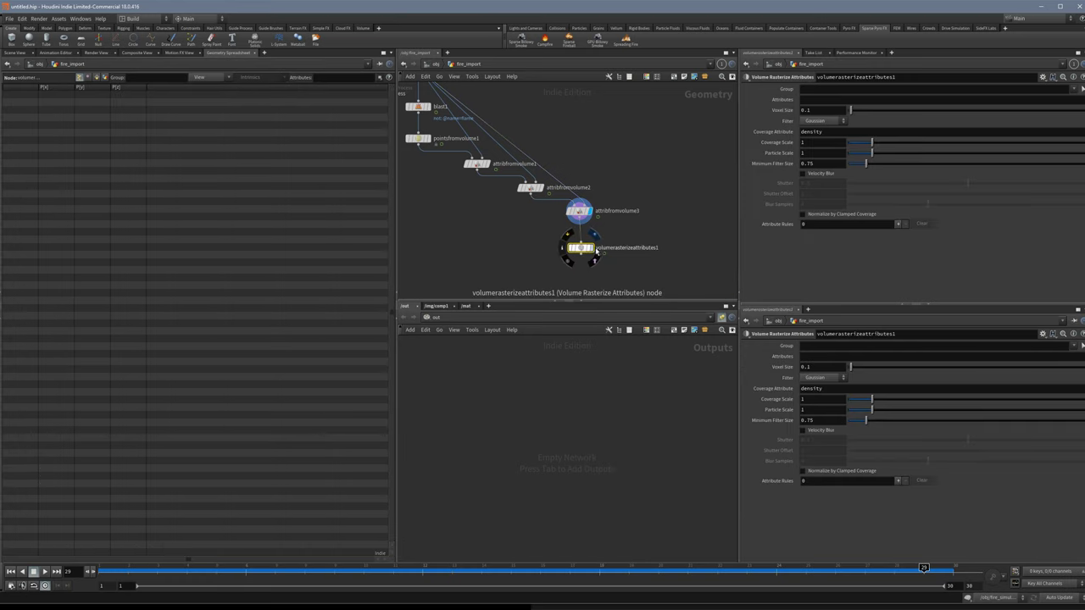
scroll(623, 248, up, 4)
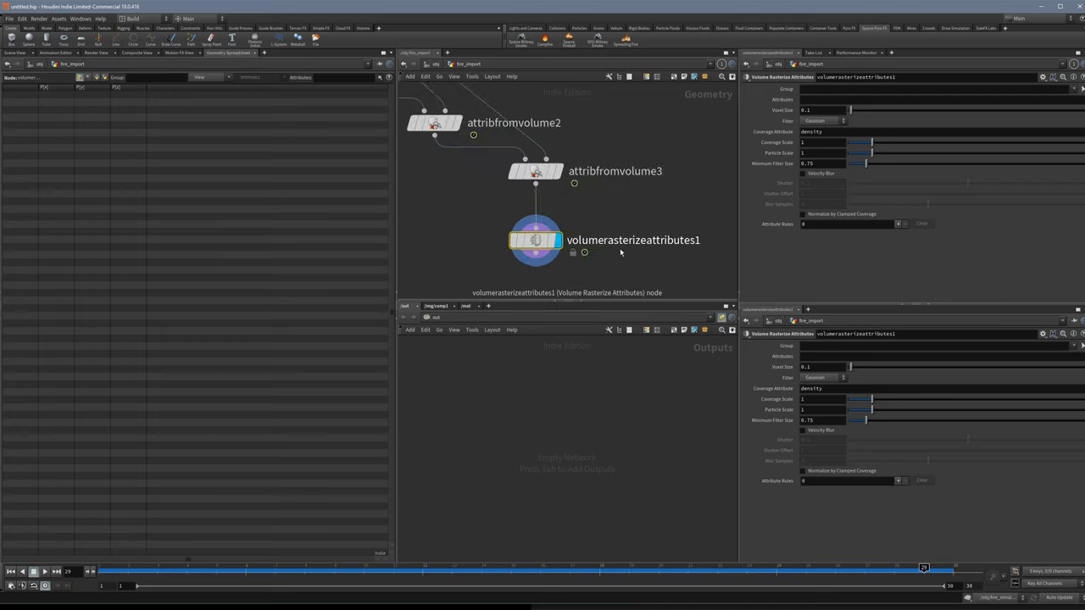
Enlarge the geometry network editor in both height and width.
drag(606, 306, 606, 449)
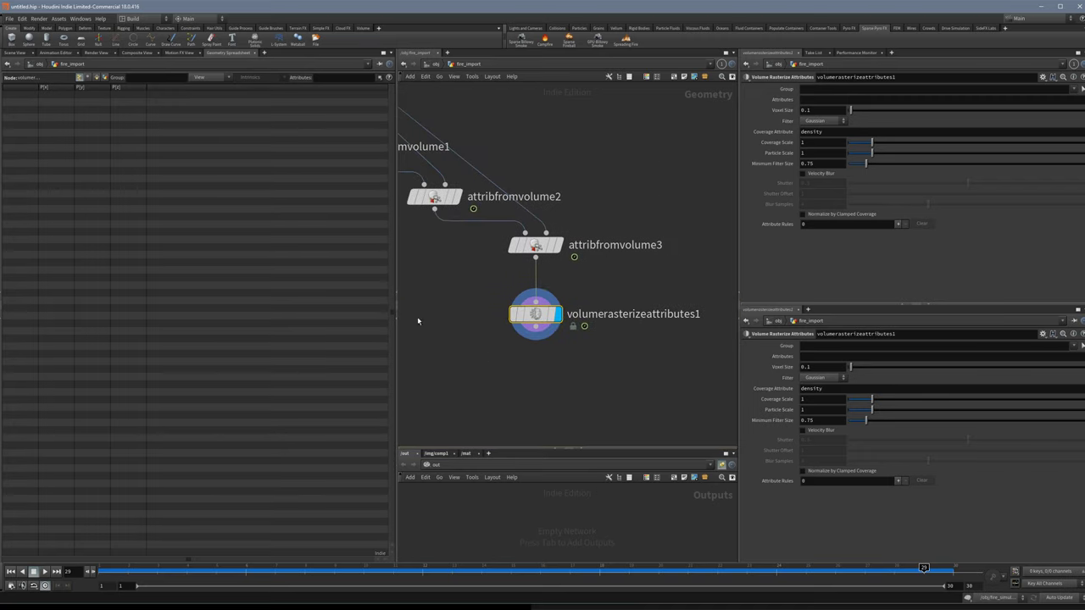
drag(397, 274, 366, 274)
scroll(582, 214, down, 3)
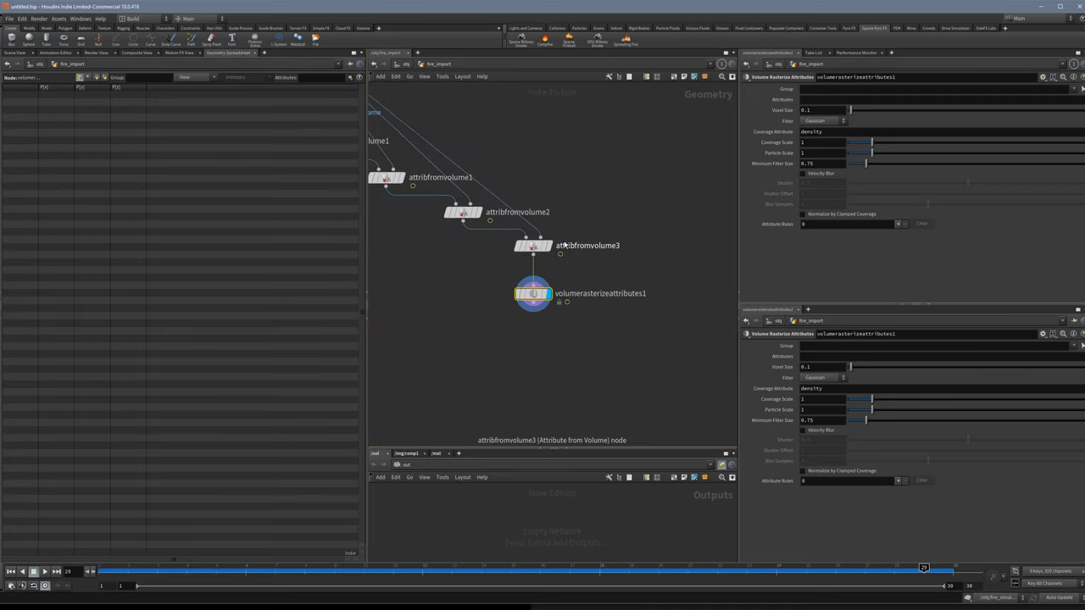
Place a Sphere node in the empty space beside the attribute chain.
scroll(581, 214, up, 2)
key(Tab)
text(obj)
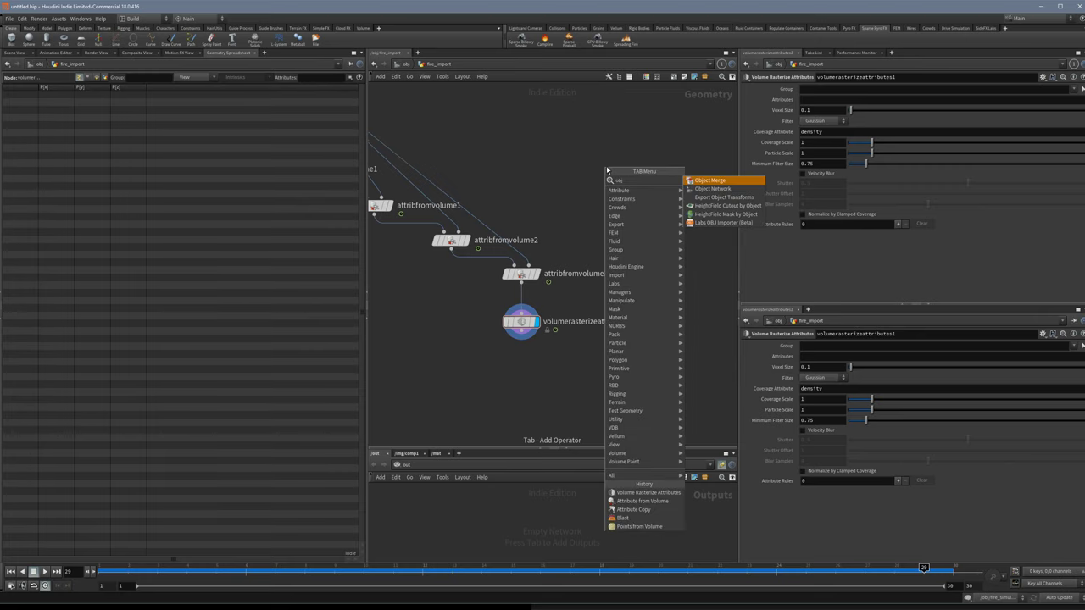
key(Escape)
key(Tab)
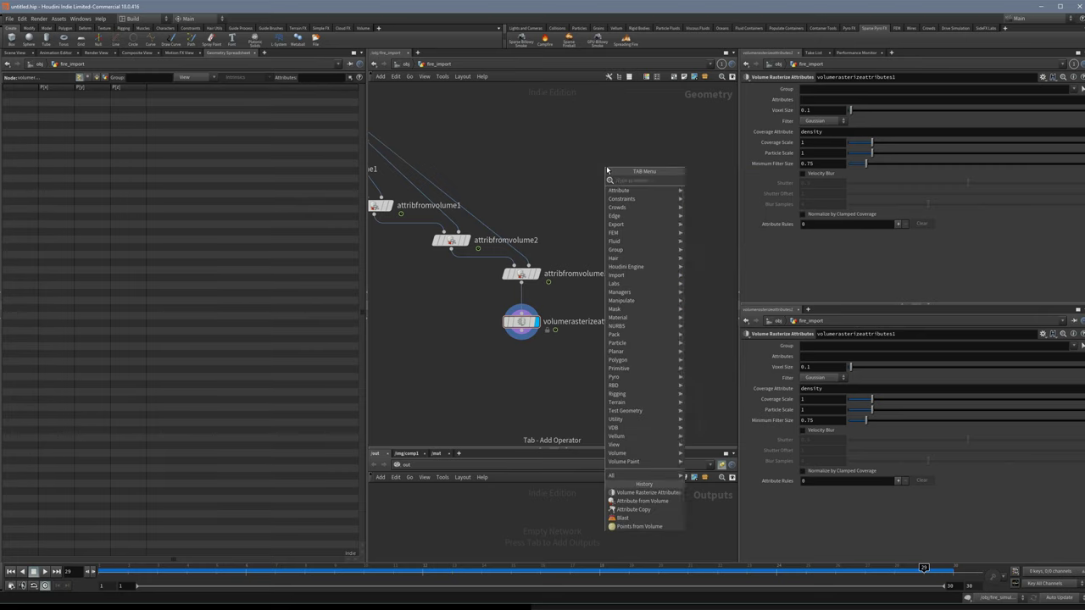
text(obj)
key(Return)
click(610, 154)
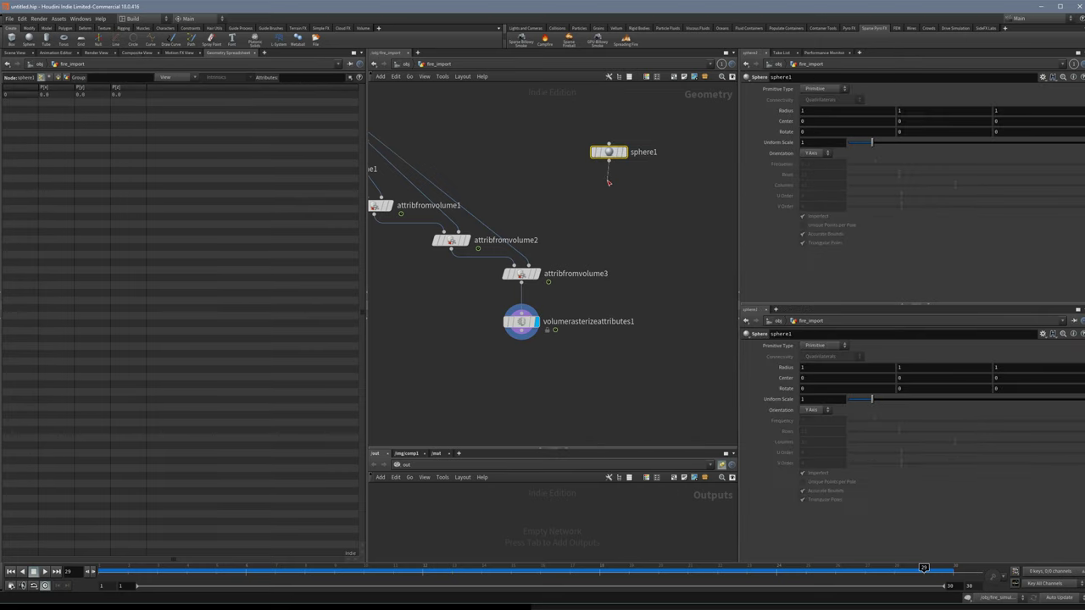
Append a Pyro Source node to the sphere and display it.
key(Tab)
text(pyro)
key(Down)
key(Down)
key(Down)
key(Down)
key(Down)
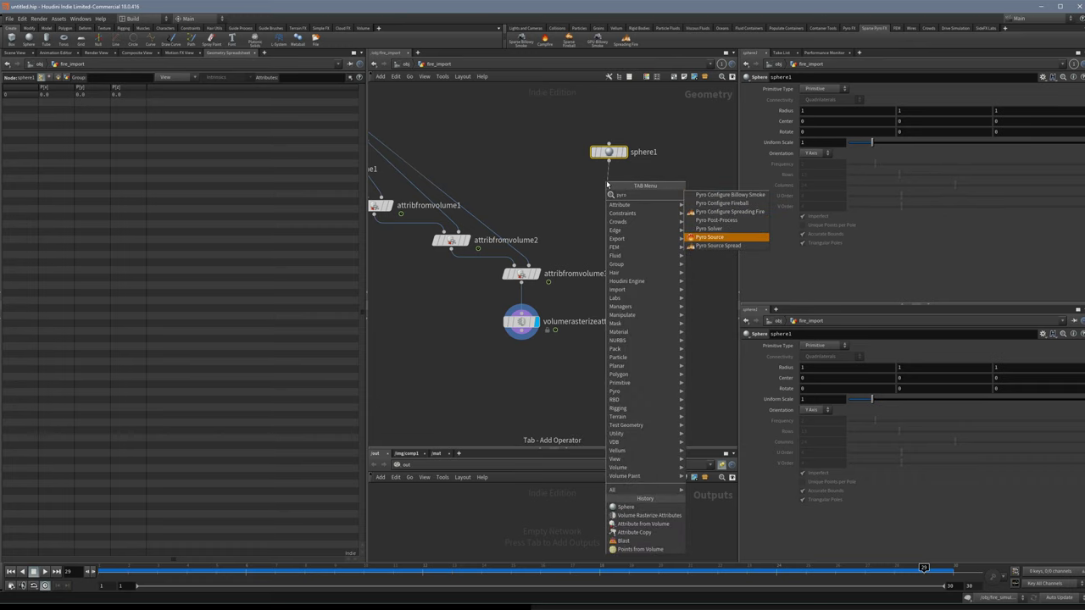
key(Return)
click(607, 184)
click(621, 189)
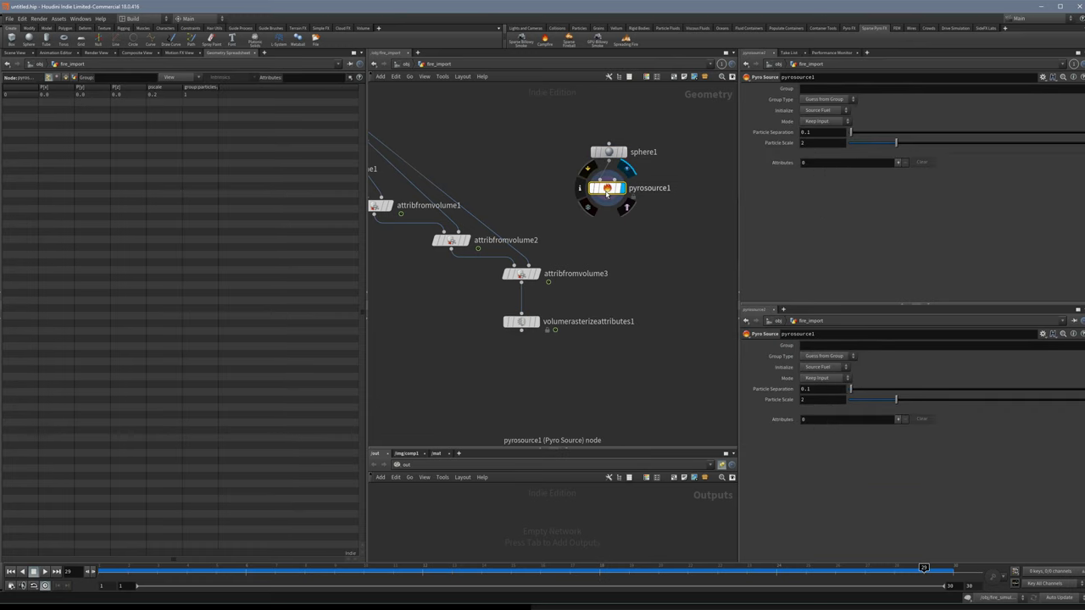
Add one attribute entry to pyrosource1 and wire its output into volumerasterizeattributes1 instead of attribfromvolume3.
click(898, 162)
middle_drag(496, 186, 556, 168)
drag(666, 173, 704, 256)
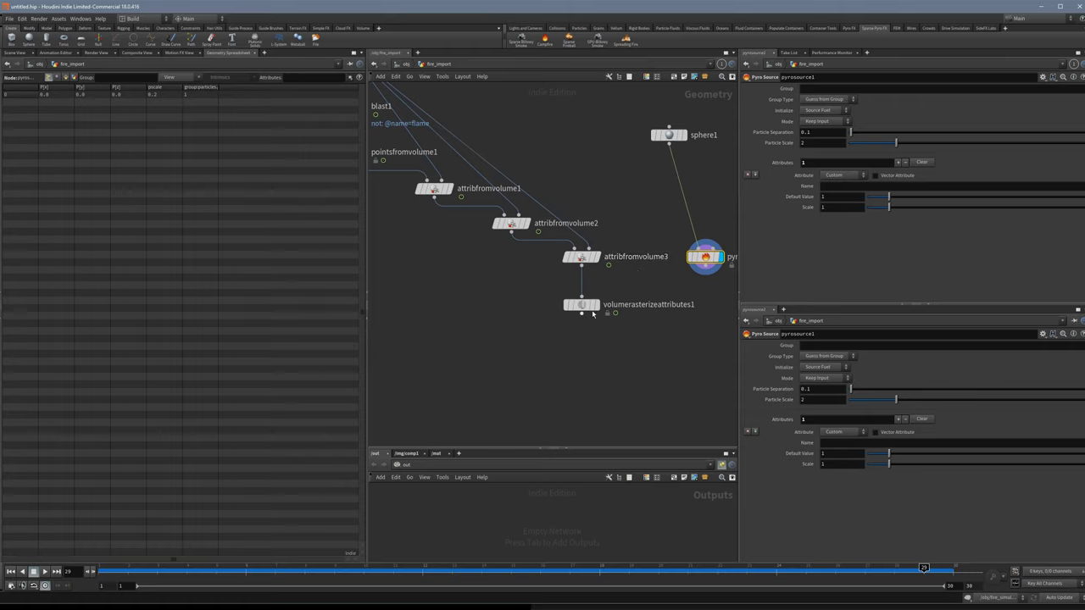
drag(581, 304, 708, 261)
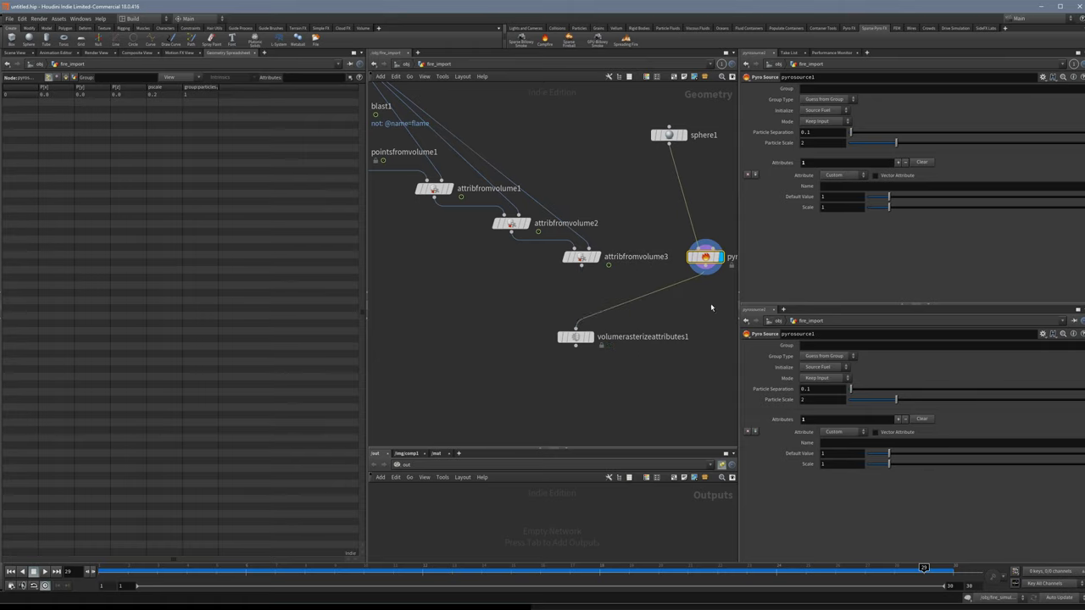
middle_drag(711, 302, 672, 303)
mouse_move(588, 341)
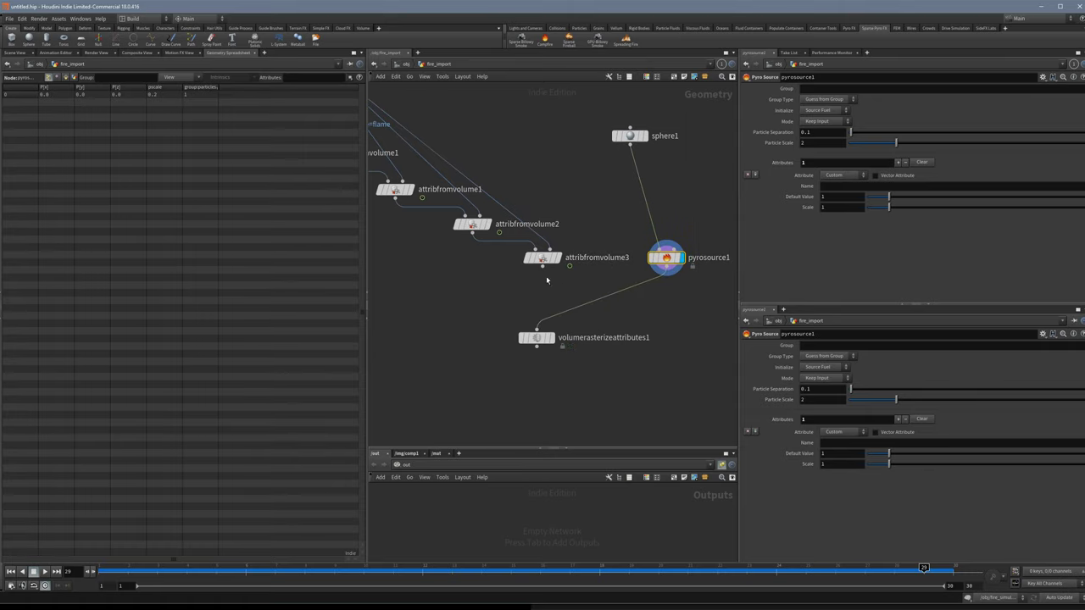
Reconnect attribfromvolume3 to volumerasterizeattributes1 and delete the sphere and Pyro Source nodes.
drag(542, 265, 543, 320)
drag(695, 112, 605, 157)
key(Delete)
drag(684, 202, 657, 273)
key(Delete)
middle_drag(629, 273, 648, 250)
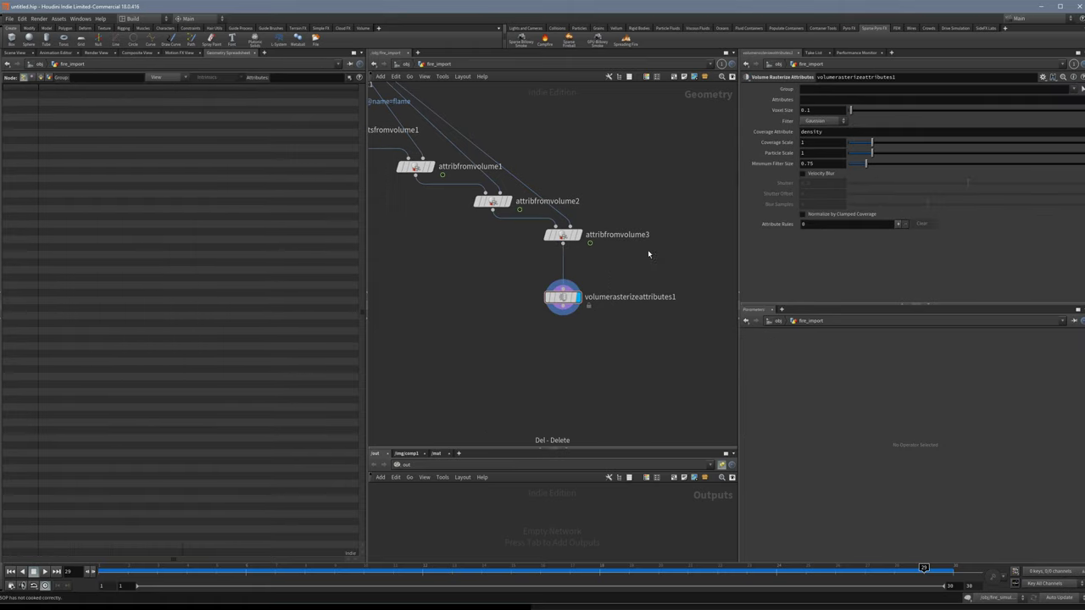
drag(557, 288, 556, 274)
Select volumerasterizeattributes1 and bring up the 3D scene view.
scroll(556, 273, down, 2)
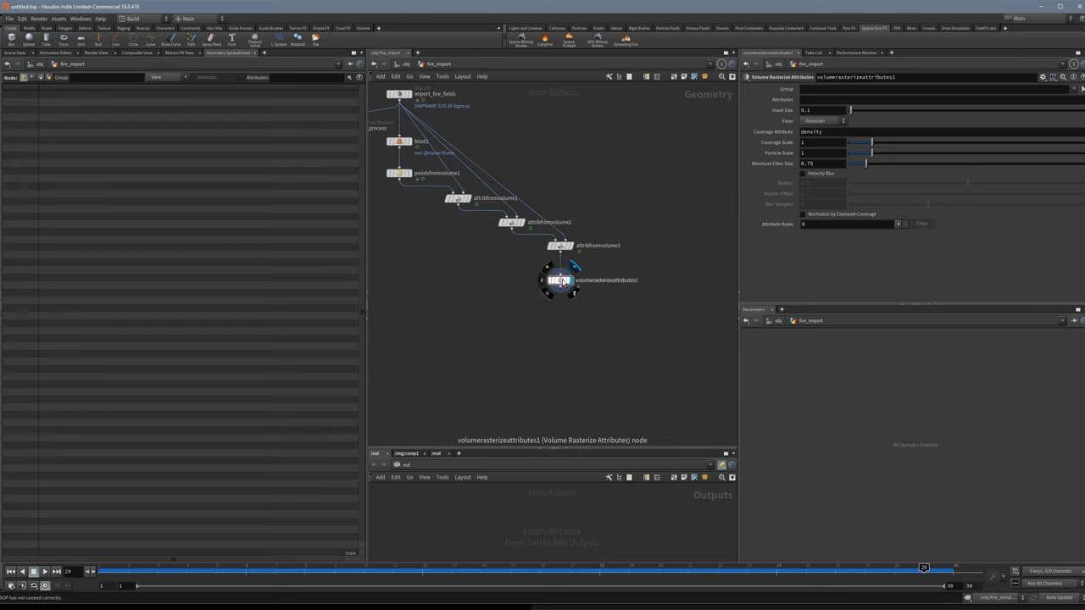
middle_drag(448, 234, 449, 245)
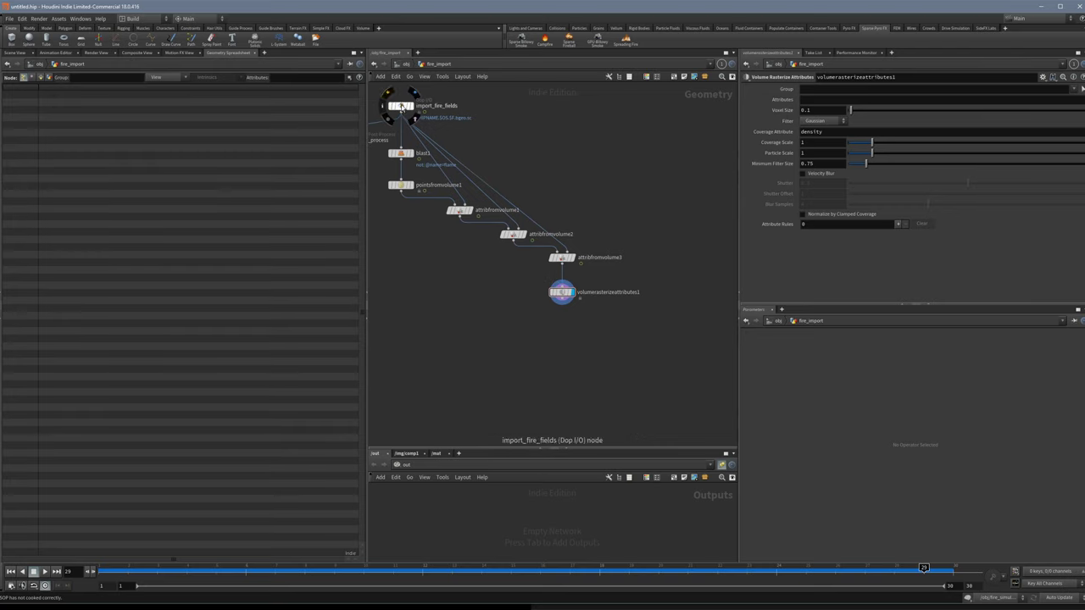
scroll(575, 299, up, 3)
click(556, 290)
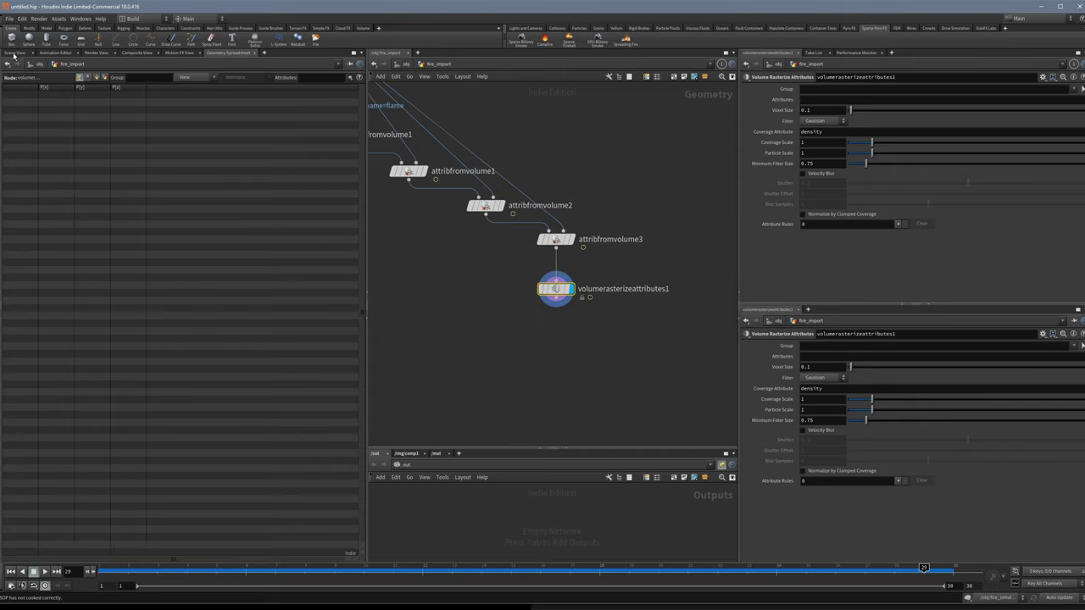
click(15, 52)
key(Escape)
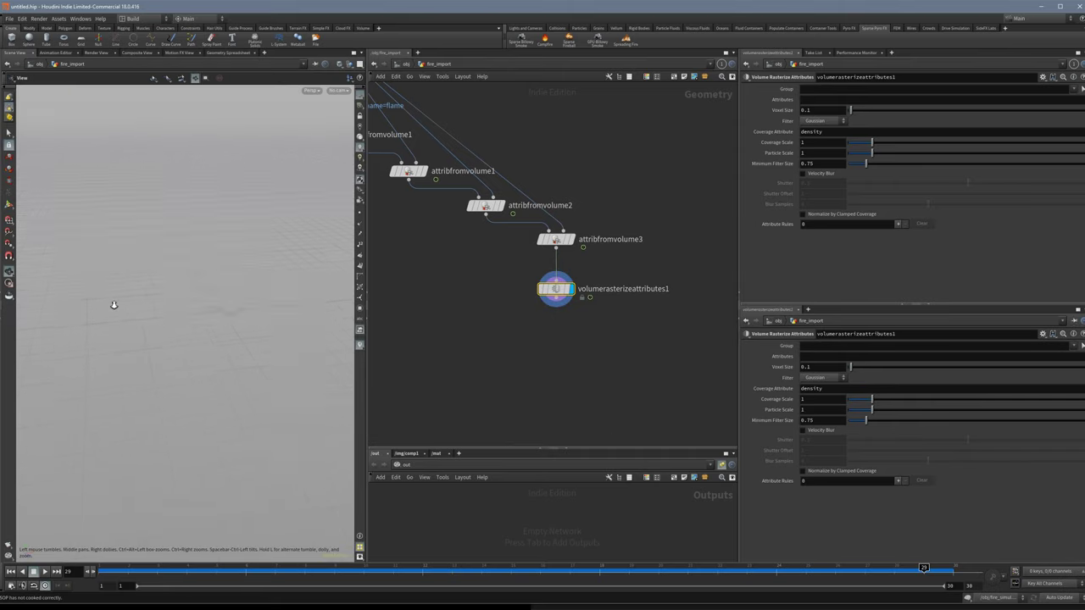
mouse_move(114, 303)
mouse_down()
mouse_move(277, 298)
mouse_move(104, 305)
mouse_up()
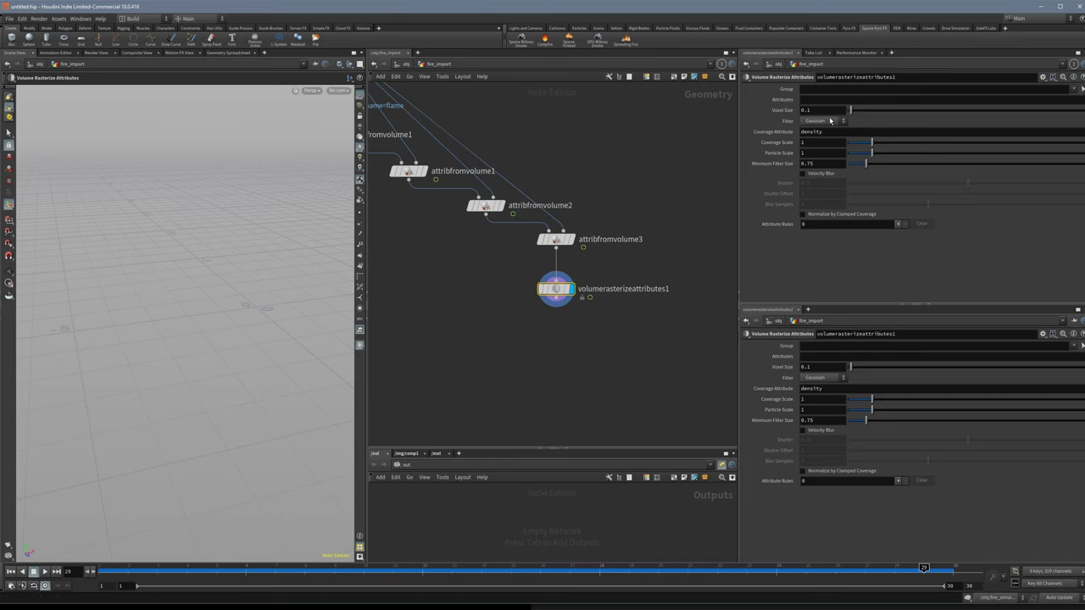
Set the Attributes of volumerasterizeattributes1 to flame temperature vel and view the resulting volume.
text(flam)
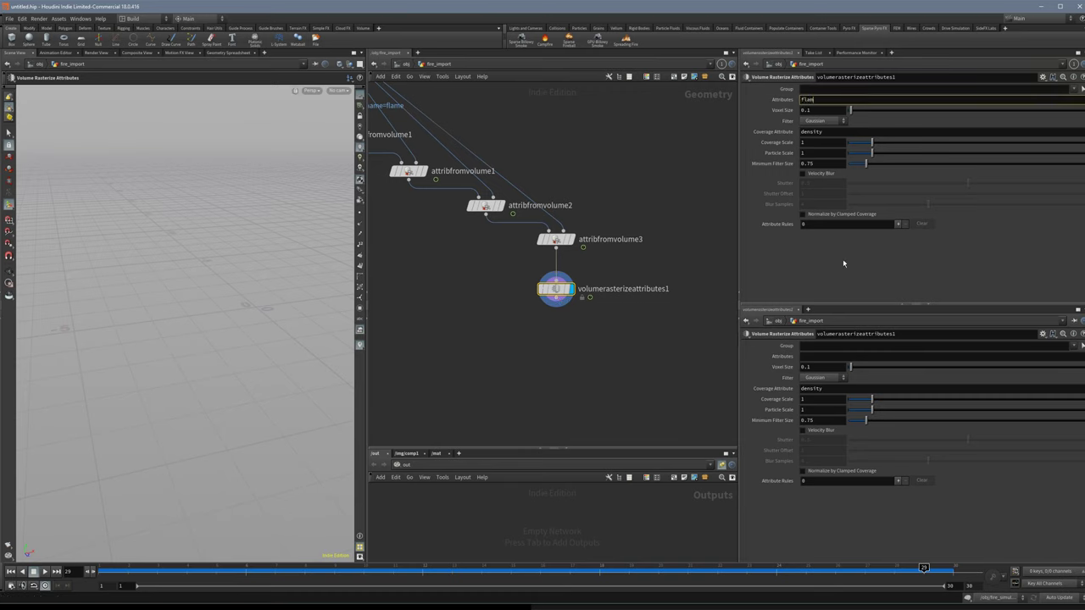
text(e temperature vel)
key(Return)
alt+right_drag(288, 327, 347, 334)
alt+middle_drag(285, 330, 213, 325)
mouse_move(213, 325)
alt+mouse_down()
mouse_move(231, 332)
mouse_move(223, 316)
alt+mouse_up()
alt+middle_drag(222, 316, 240, 308)
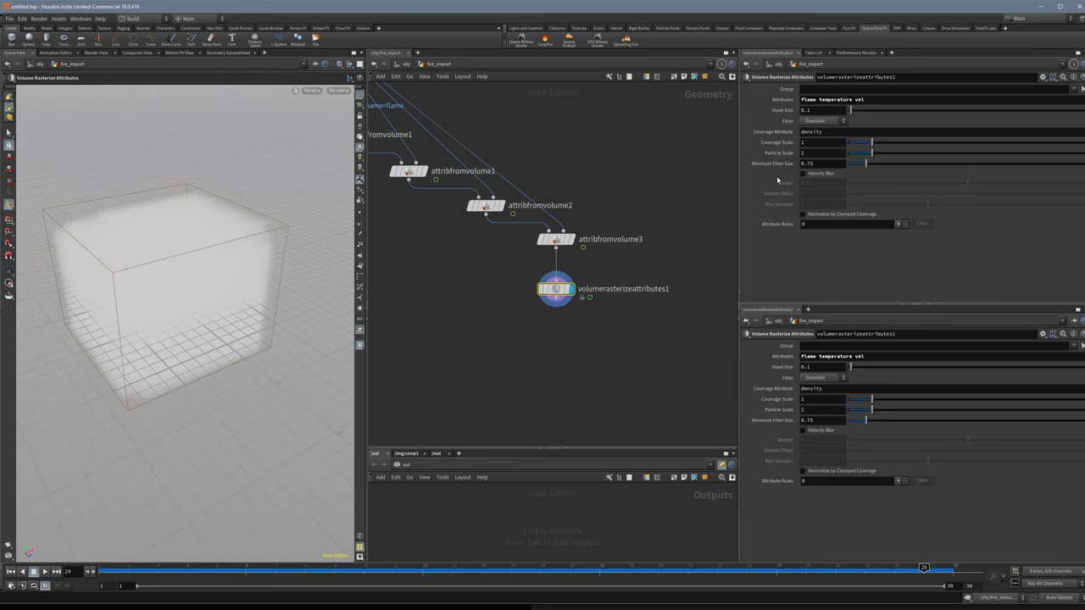
Set volumerasterizeattributes1's Particle Scale to 0.1 and examine the volume up close.
click(808, 152)
text(.1)
key(Return)
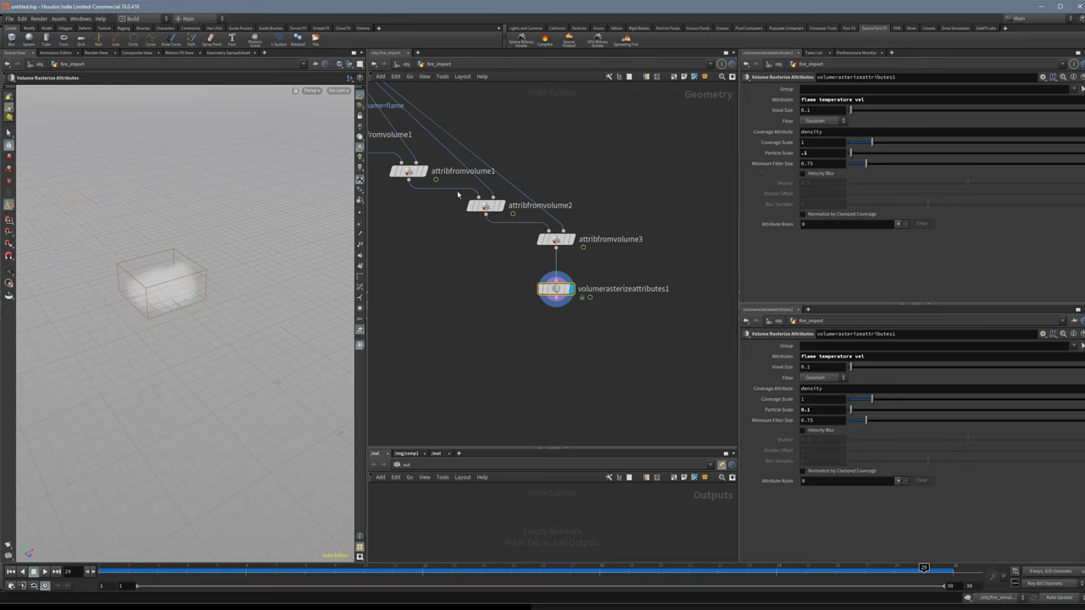
alt+right_drag(136, 284, 375, 283)
alt+drag(230, 290, 230, 274)
alt+middle_drag(283, 273, 229, 286)
Compare the points of pointsfromvolume1 with the rasterized volume by displaying each node in turn.
middle_drag(528, 167, 613, 238)
right_drag(444, 232, 444, 264)
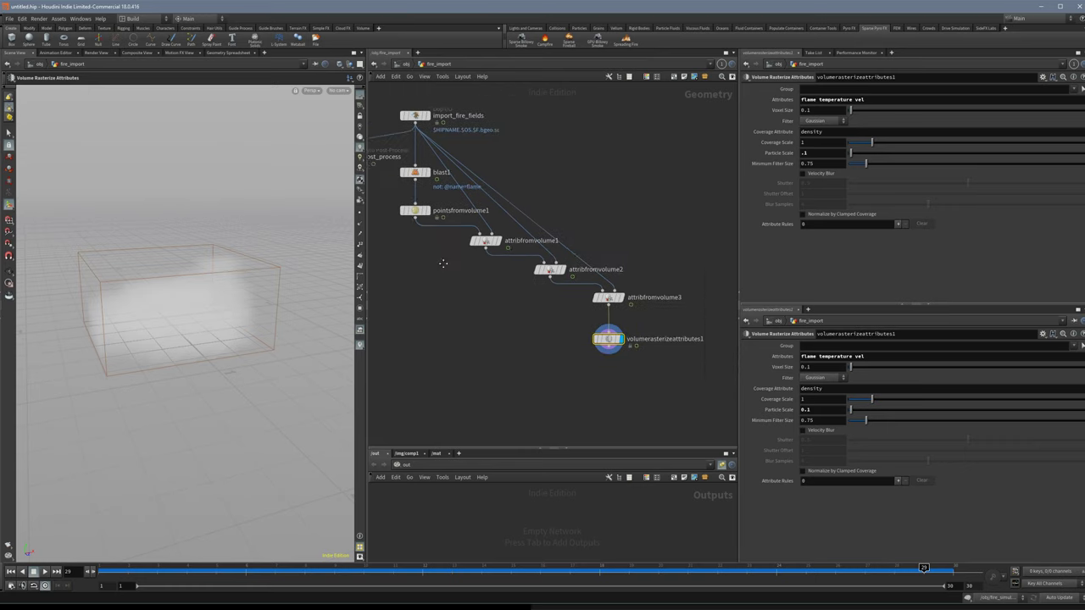
middle_drag(444, 264, 476, 264)
middle_drag(405, 204, 407, 209)
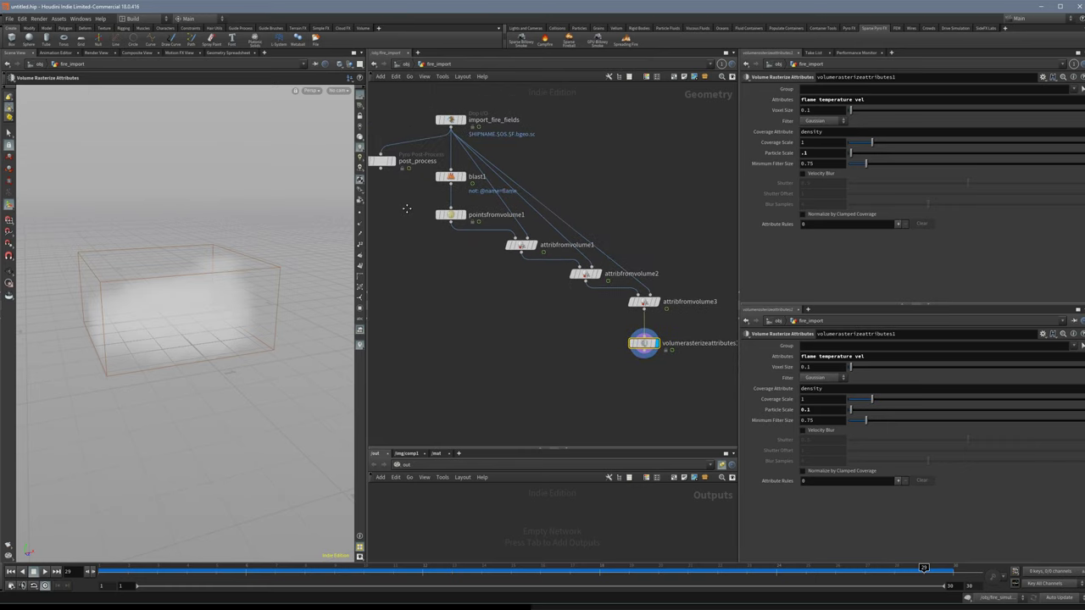
click(463, 213)
alt+drag(219, 343, 194, 323)
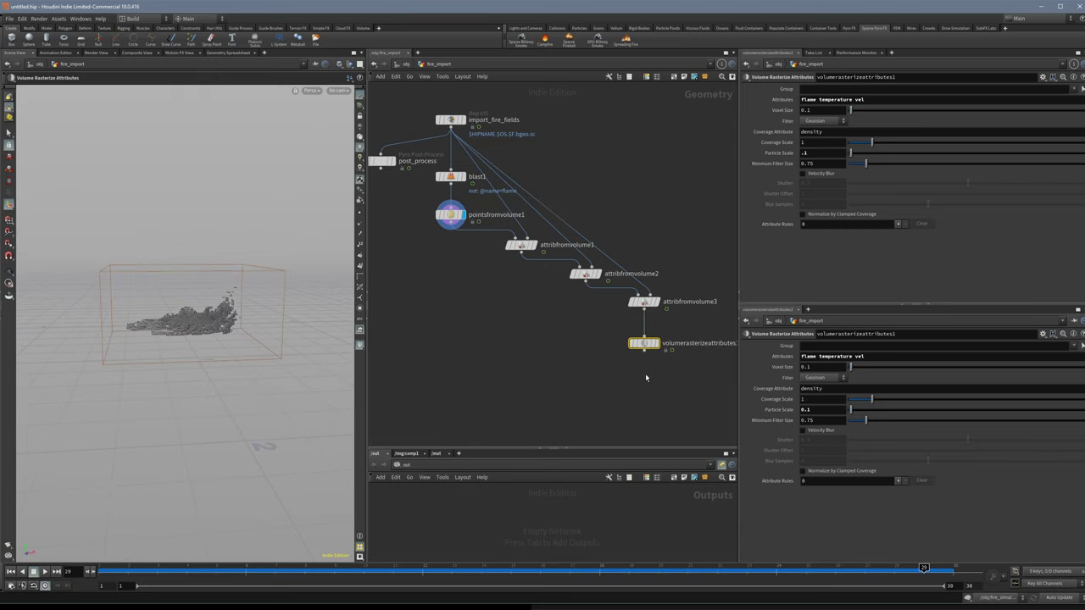
click(654, 343)
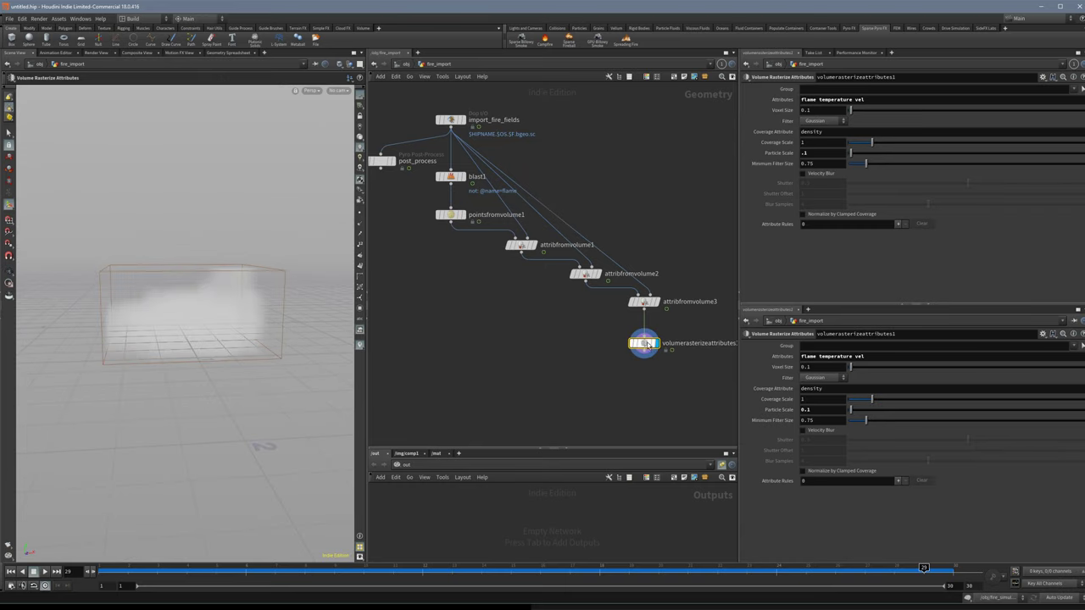
Set volumerasterizeattributes1's Minimum Filter Size to 0.1 and its Particle Scale to 0.01.
double_click(806, 164)
text(0.1)
key(Return)
click(822, 152)
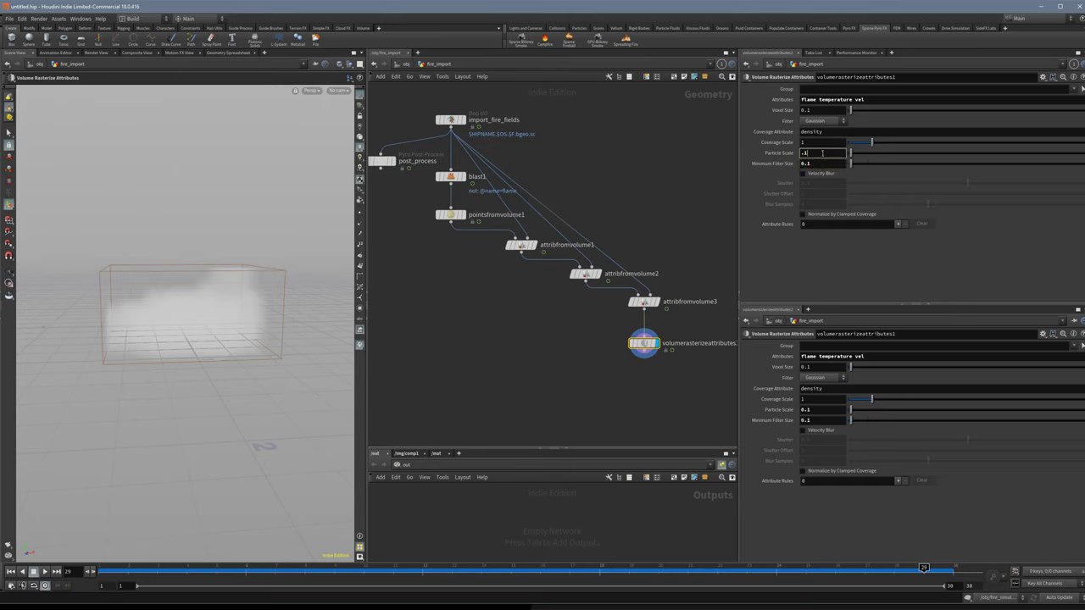
key(Return)
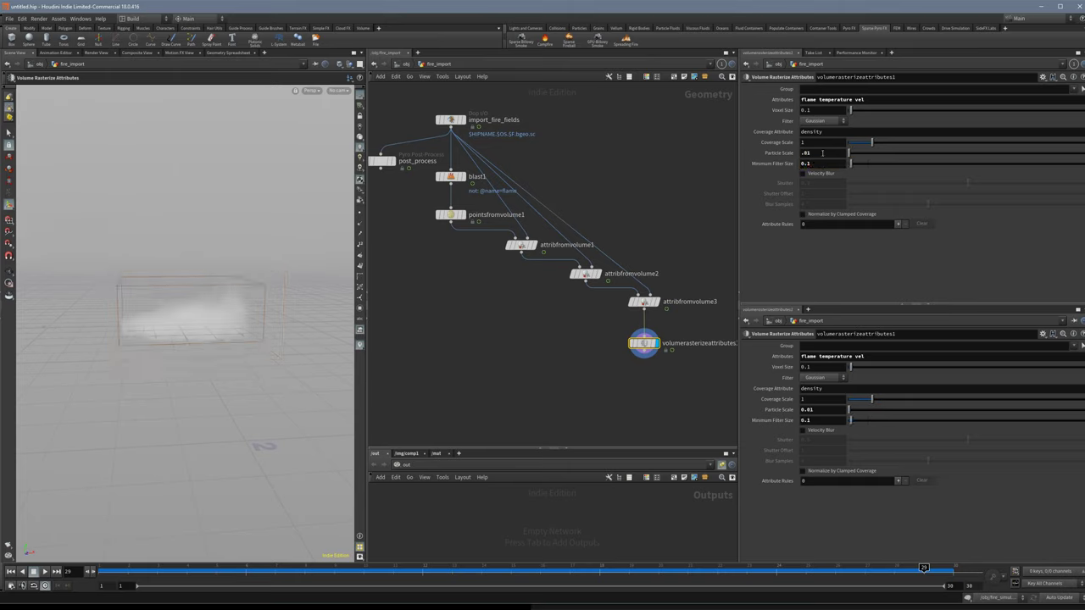
Try Minimum Filter Size values of 0.5 and 0.75 on volumerasterizeattributes1.
click(823, 152)
click(813, 163)
text(5)
key(Return)
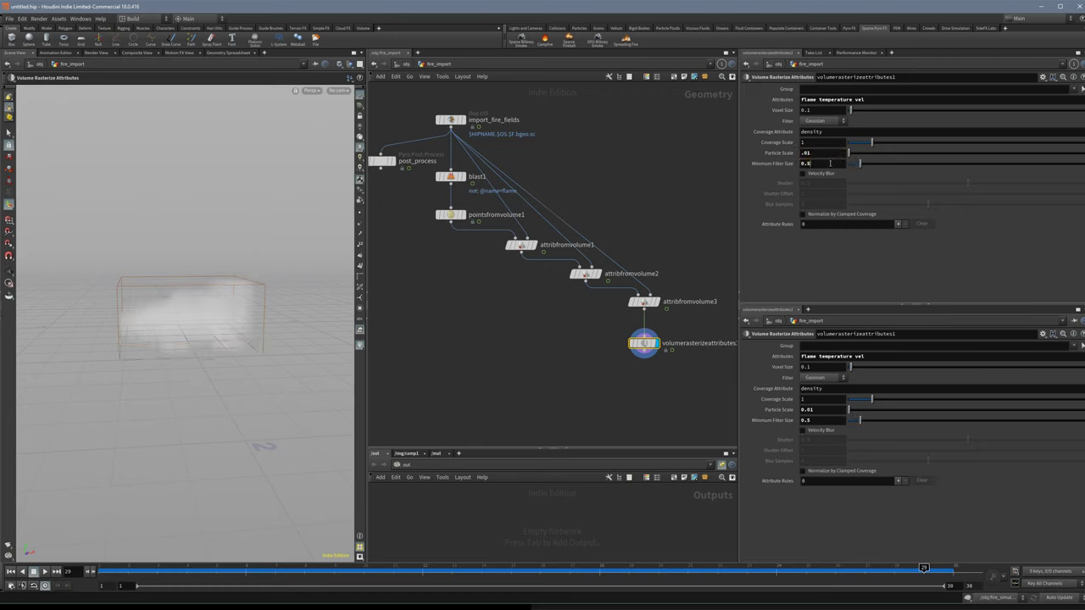
click(830, 163)
key(BackSpace)
text(75)
key(Return)
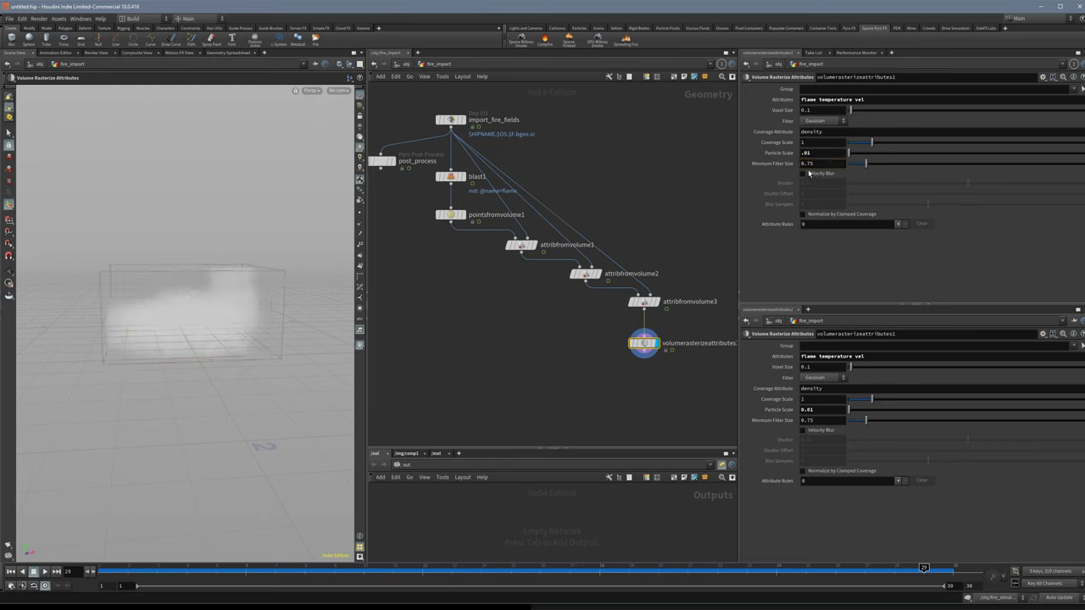
Set volumerasterizeattributes1's Minimum Filter Size to 0.05 and, after trying a smaller Particle Scale, set that to 0.01.
double_click(822, 165)
text(0.05)
key(Return)
click(824, 153)
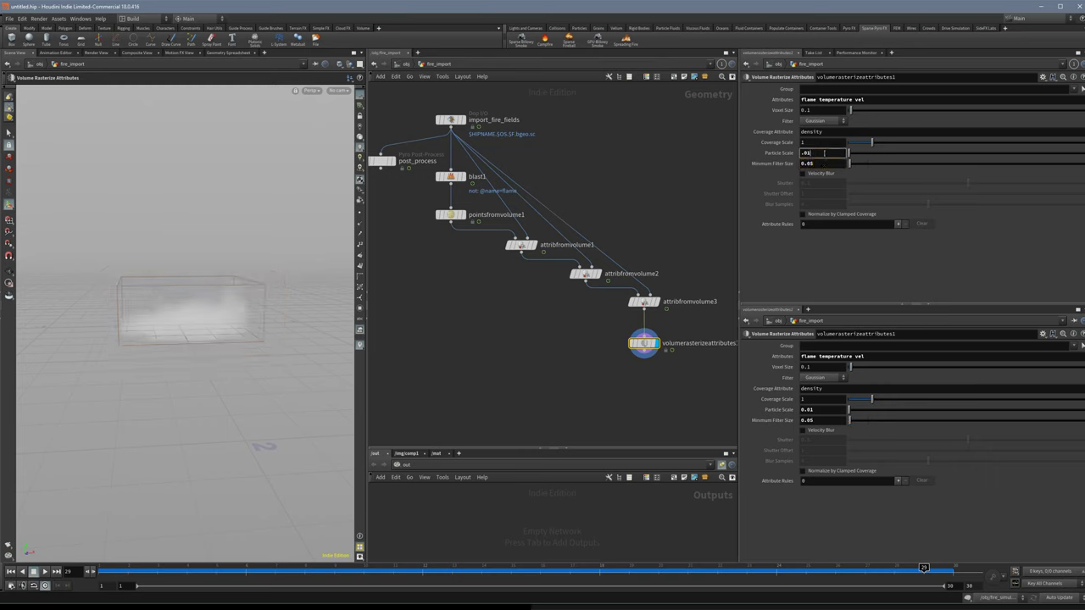
text(05)
key(Return)
click(823, 153)
key(BackSpace)
key(BackSpace)
text(1)
key(Return)
Check the refined volume against its source by displaying pointsfromvolume1 and switching back to volumerasterizeattributes1.
mouse_move(262, 387)
alt+mouse_down()
mouse_move(348, 395)
mouse_move(317, 375)
mouse_move(274, 385)
alt+mouse_up()
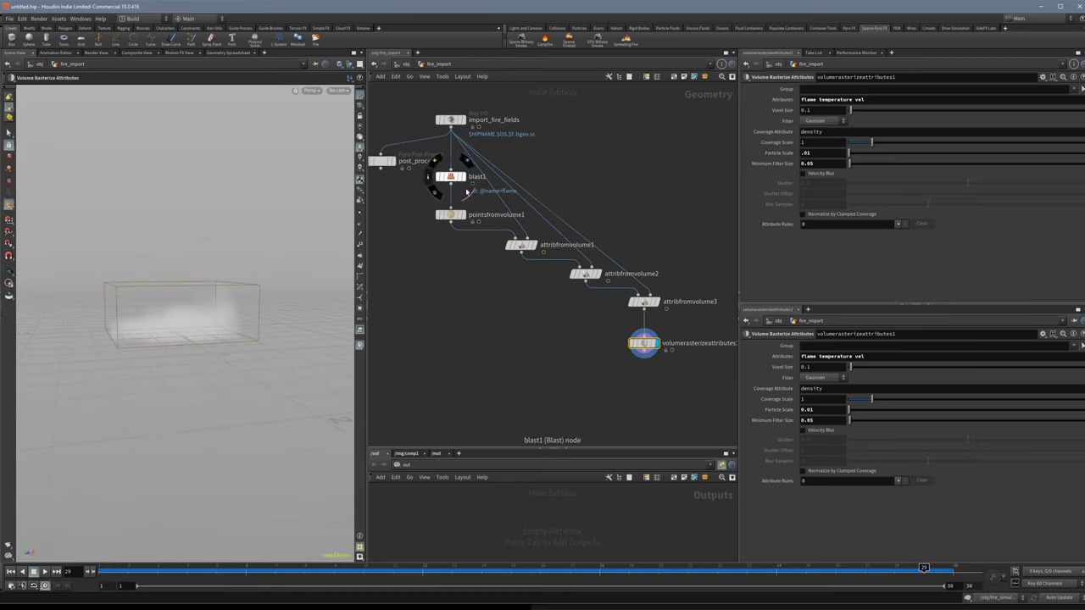
click(460, 215)
alt+drag(177, 353, 266, 339)
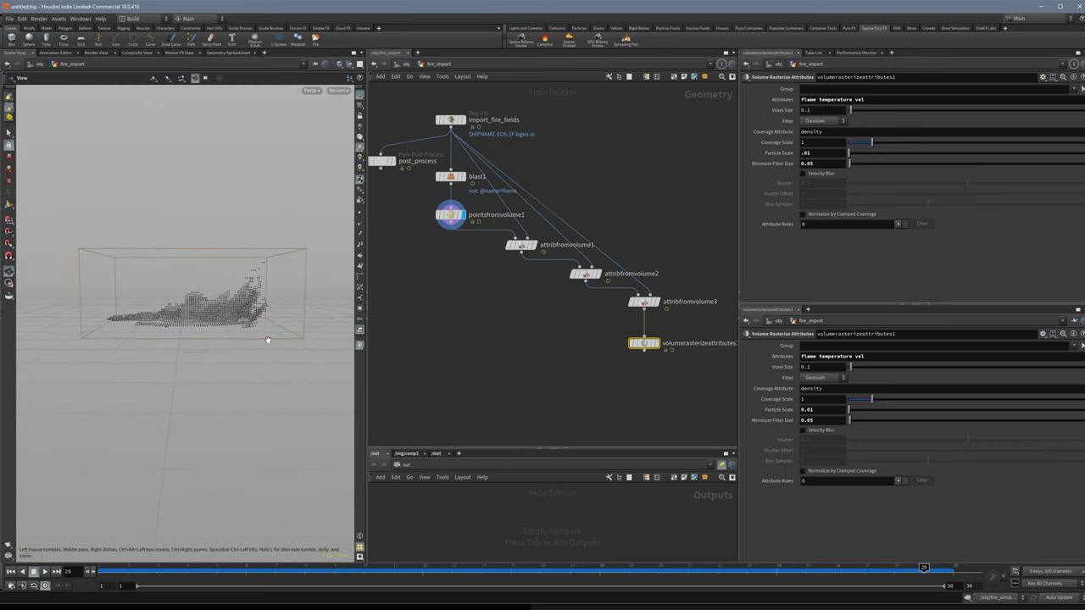
click(660, 328)
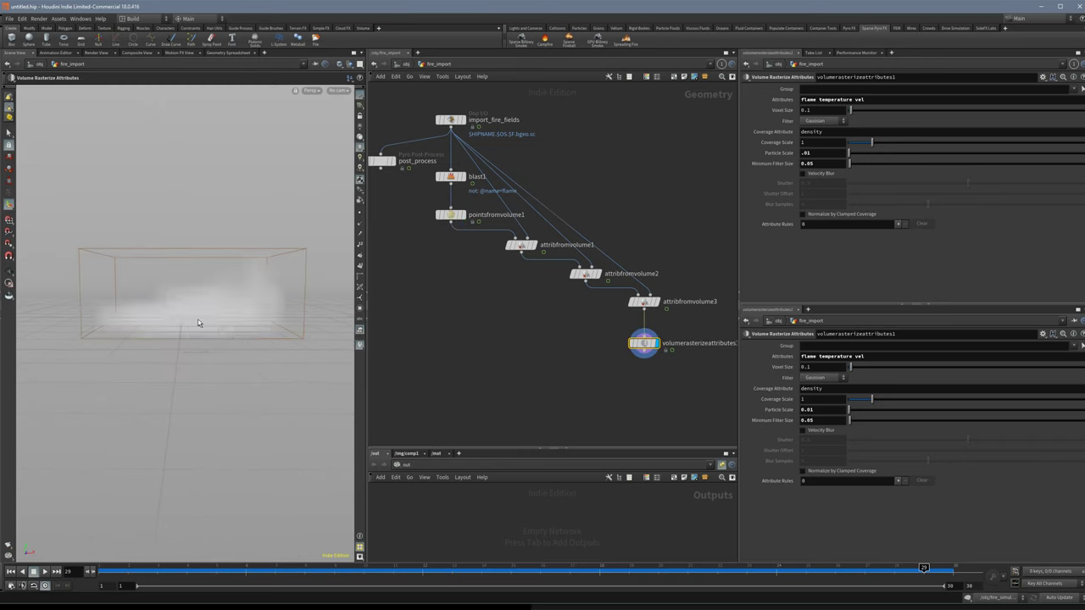
mouse_move(201, 322)
mouse_down()
mouse_move(235, 323)
mouse_move(222, 298)
mouse_move(220, 323)
mouse_up()
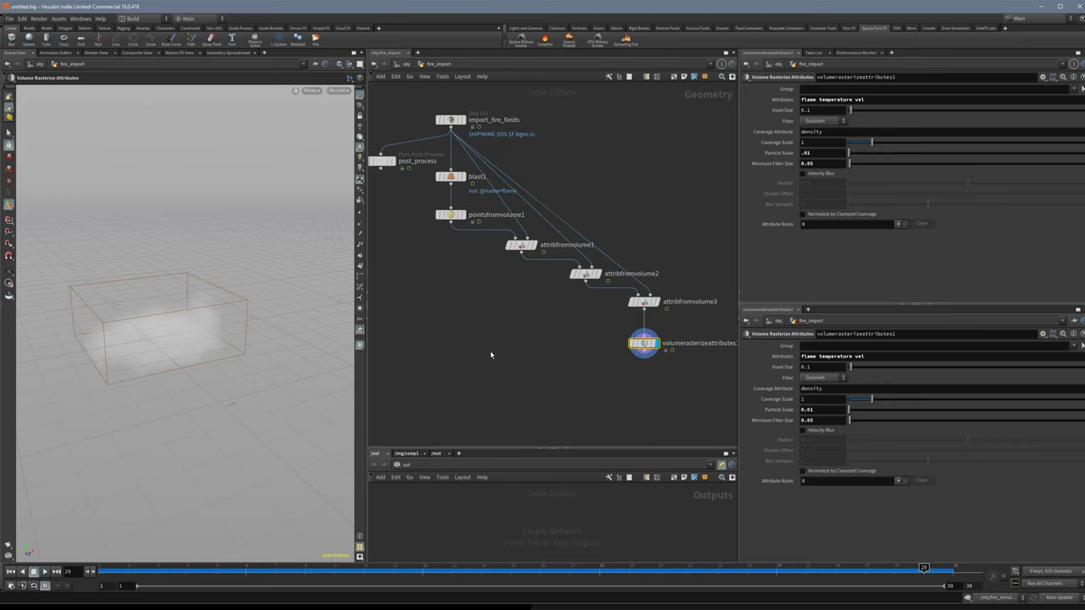
Append a Null after volumerasterizeattributes1 and name it OUT_source_smoke.
middle_drag(607, 381, 586, 362)
key(Tab)
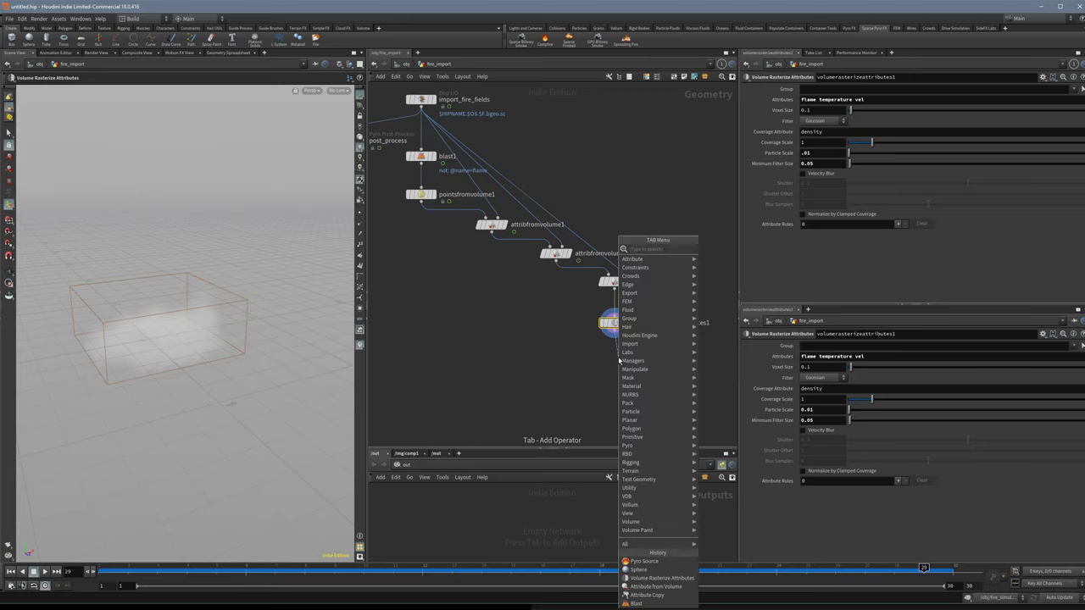
text(null)
key(Return)
click(618, 357)
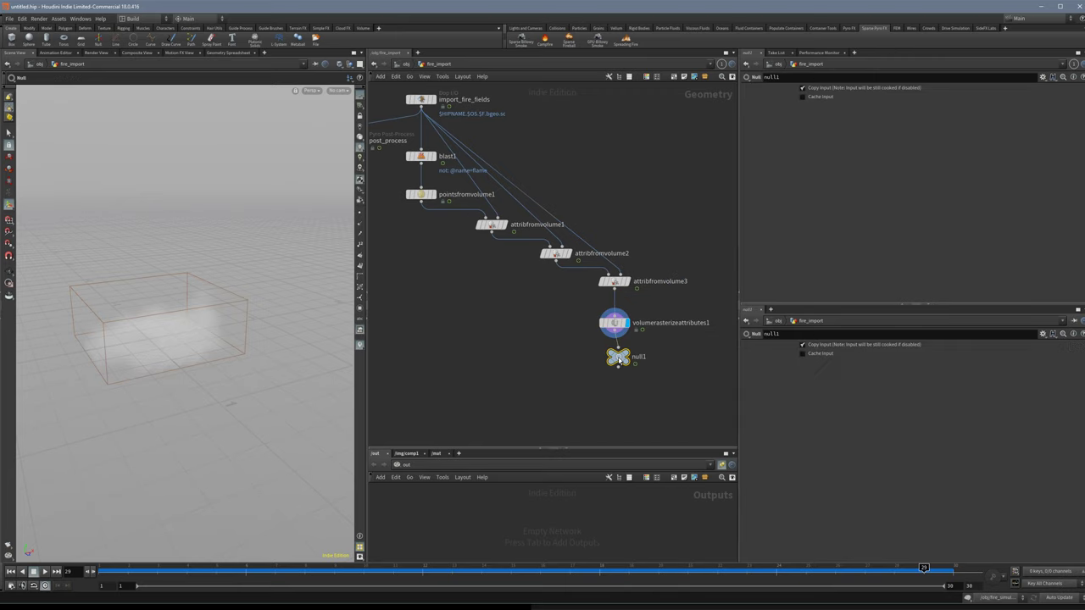
click(636, 358)
text(OUT_)
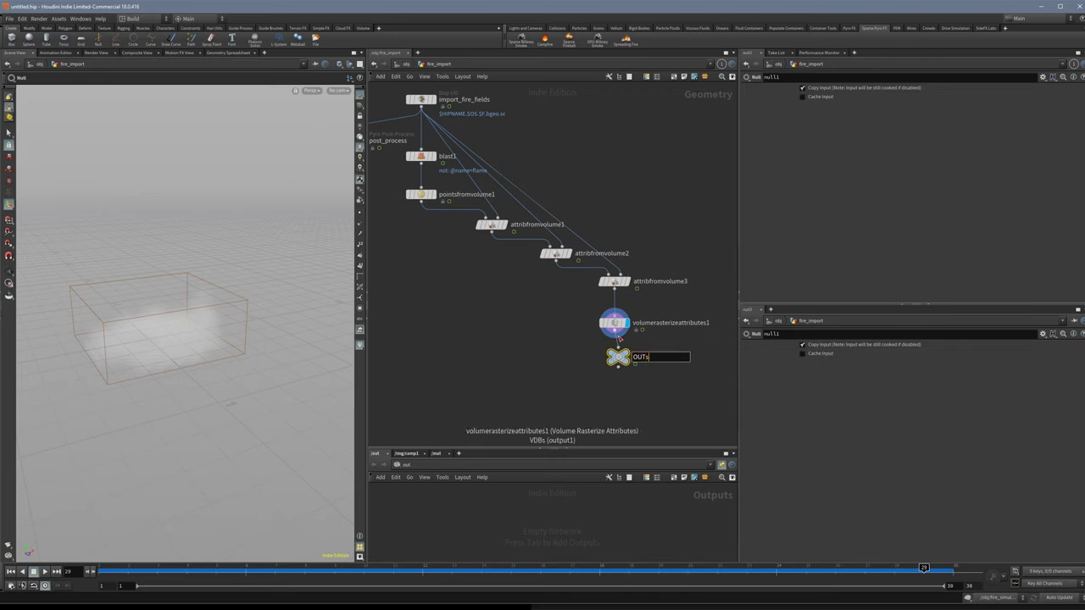
text(source_smoke)
key(Return)
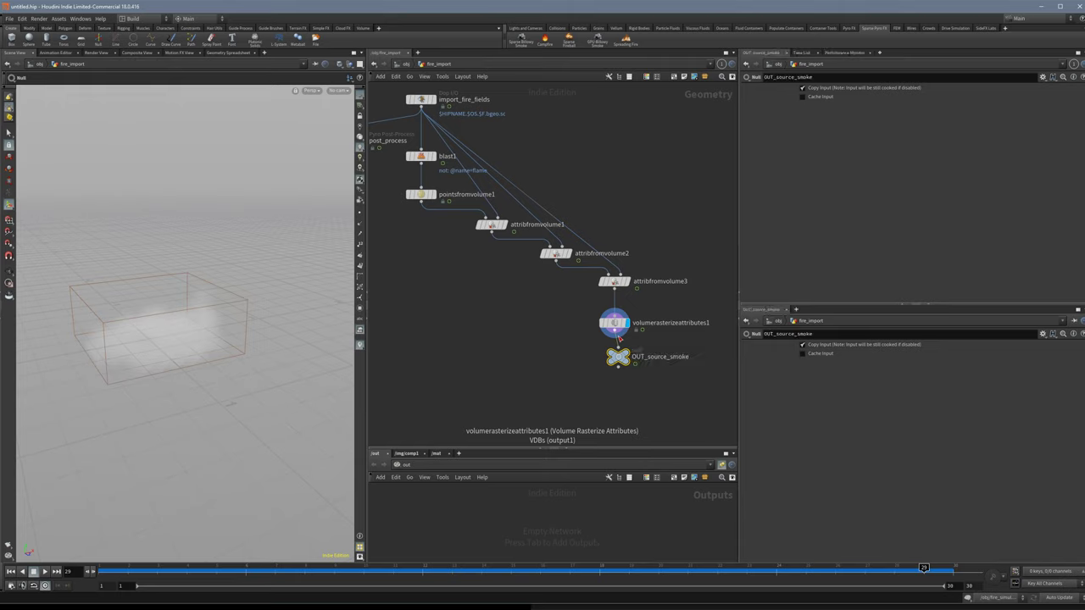
Tidy the fire_import network by moving import_fire_fields higher and post_process farther from the blast1 branch.
scroll(615, 335, down, 3)
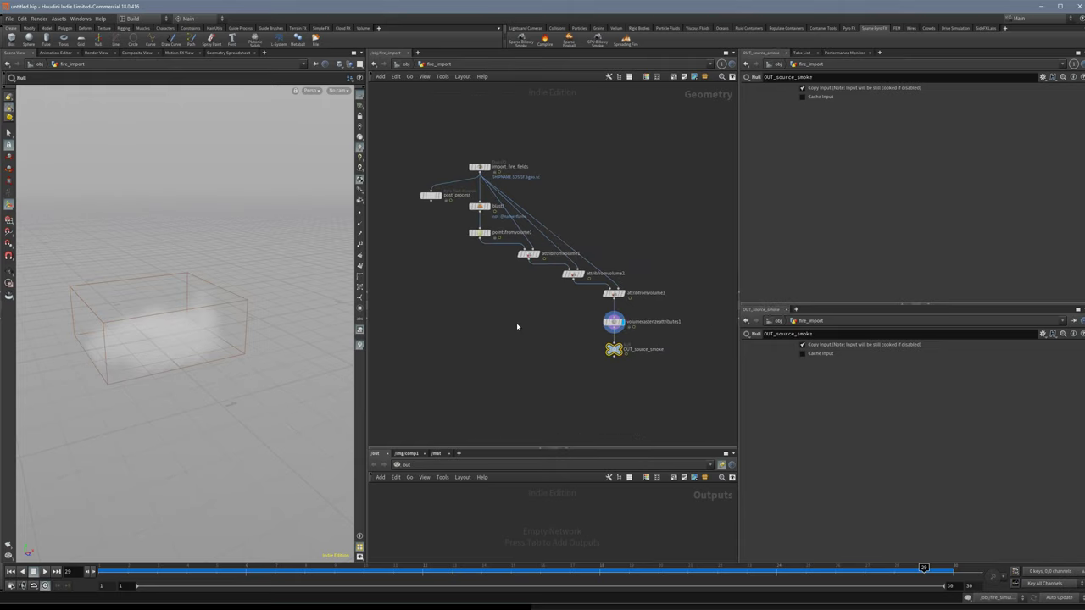
drag(479, 167, 479, 137)
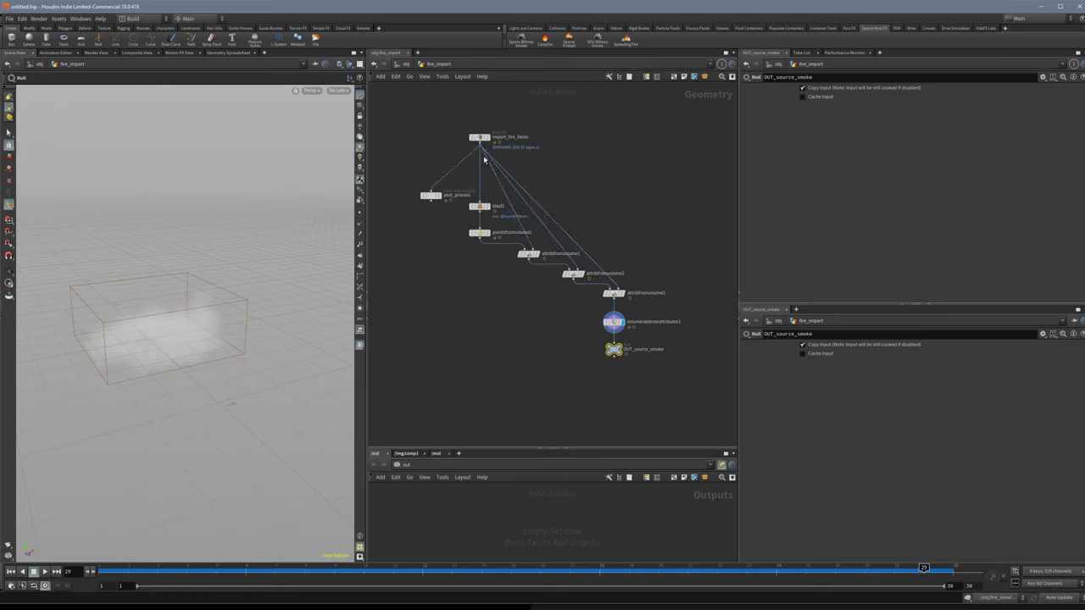
drag(480, 138, 479, 154)
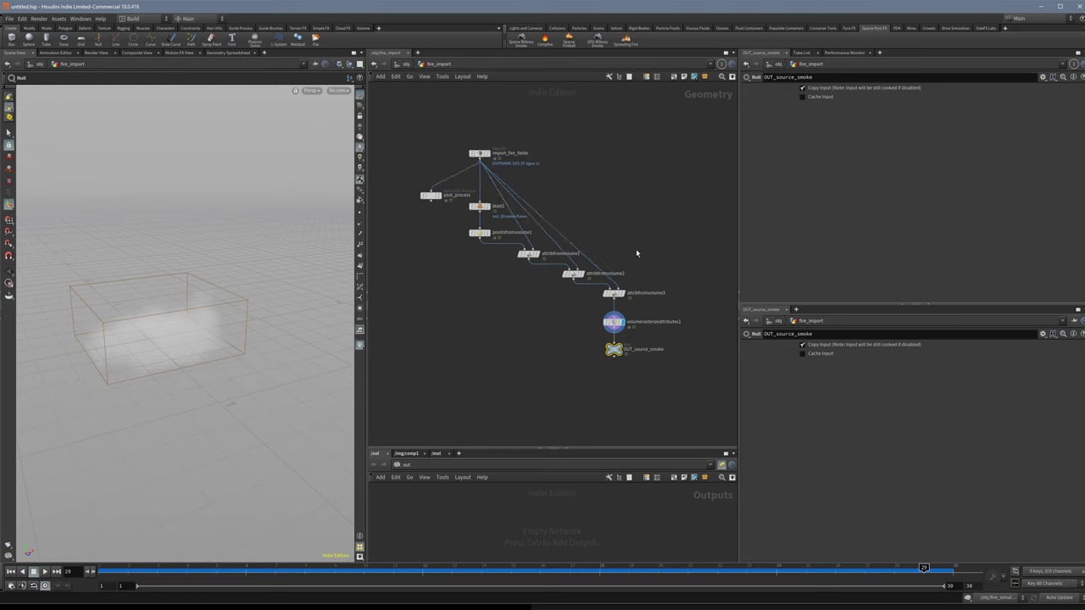
drag(426, 201, 404, 212)
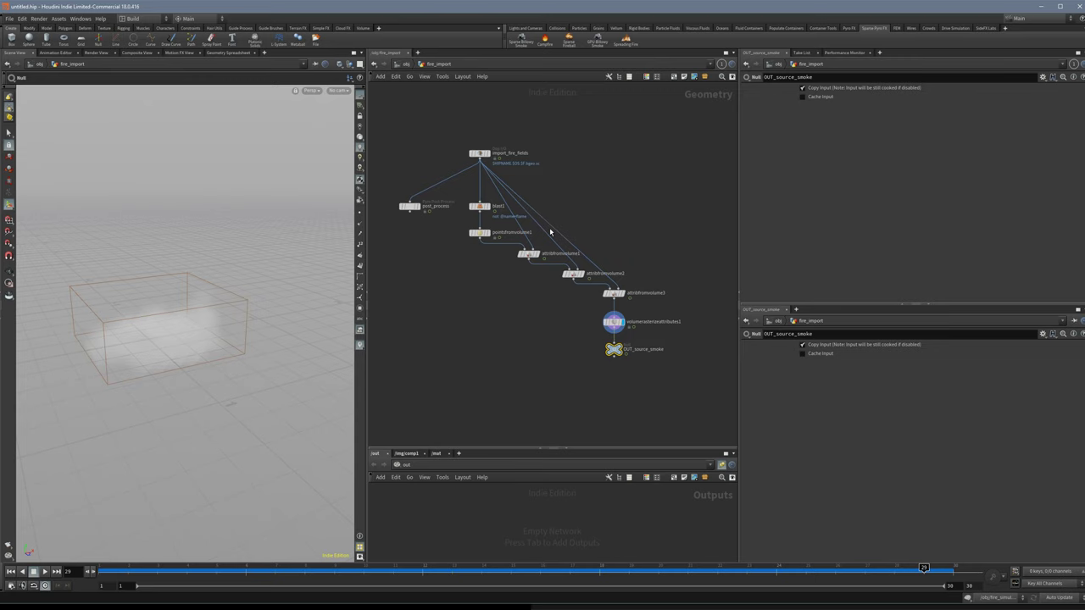
Make post_process the displayed node of fire_import, return to the object level and move fire_import slightly lower.
key(u)
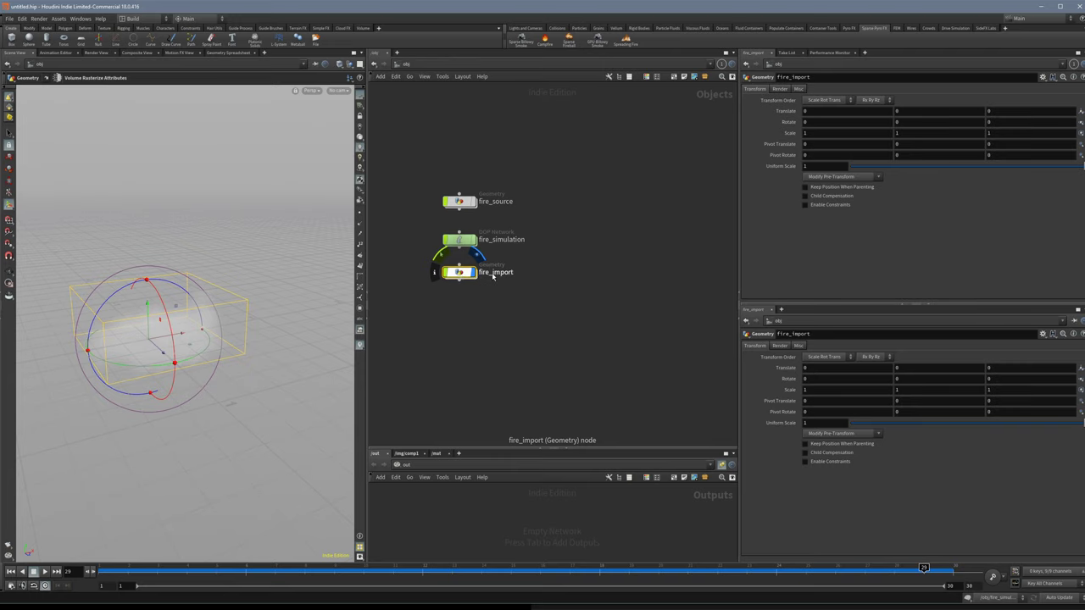
double_click(460, 273)
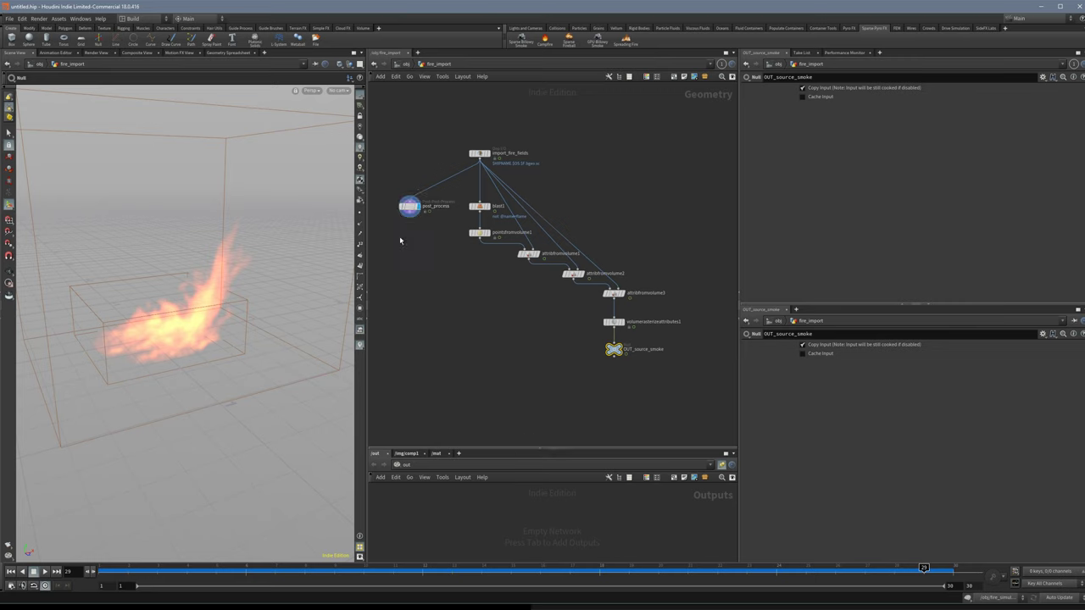
key(u)
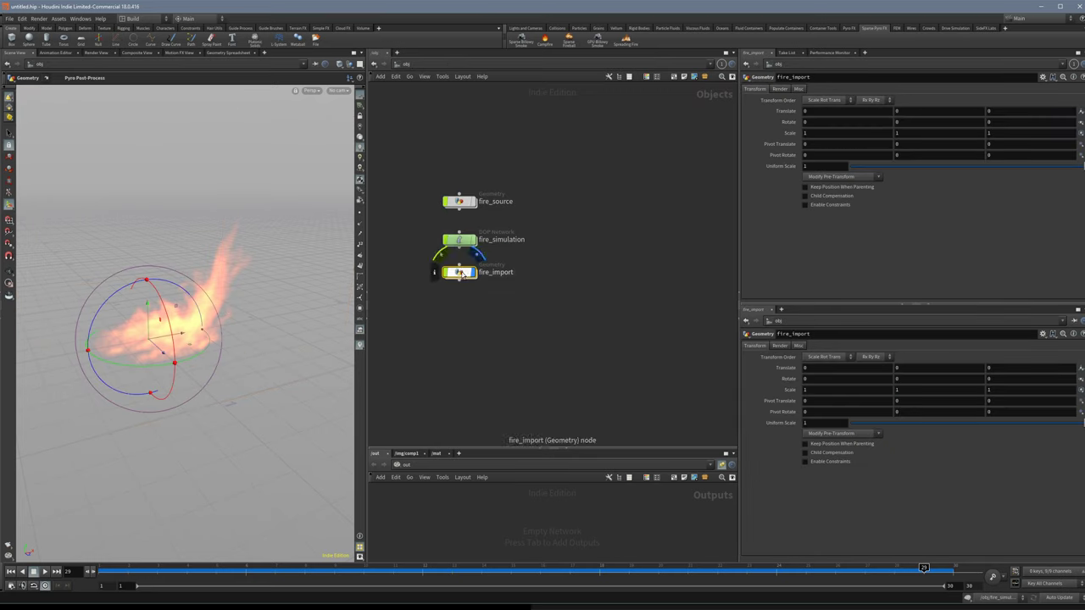
drag(460, 272, 460, 280)
Duplicate the fire_simulation DOP network, place the copy beside the original and rename it smoke_sim.
click(451, 240)
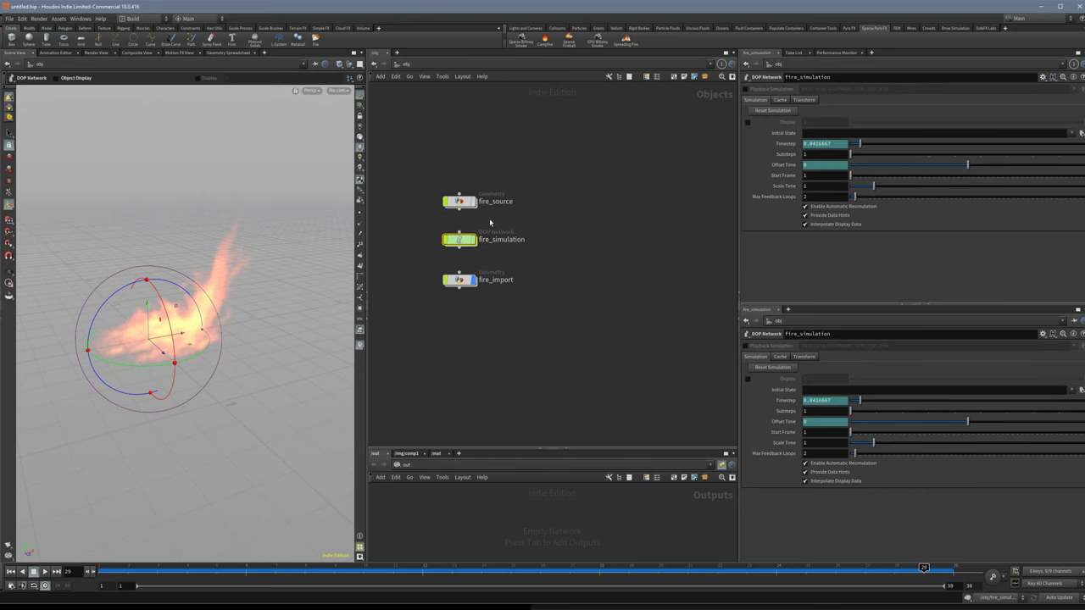
key(ctrl+c)
key(ctrl+v)
drag(544, 256, 569, 243)
double_click(604, 240)
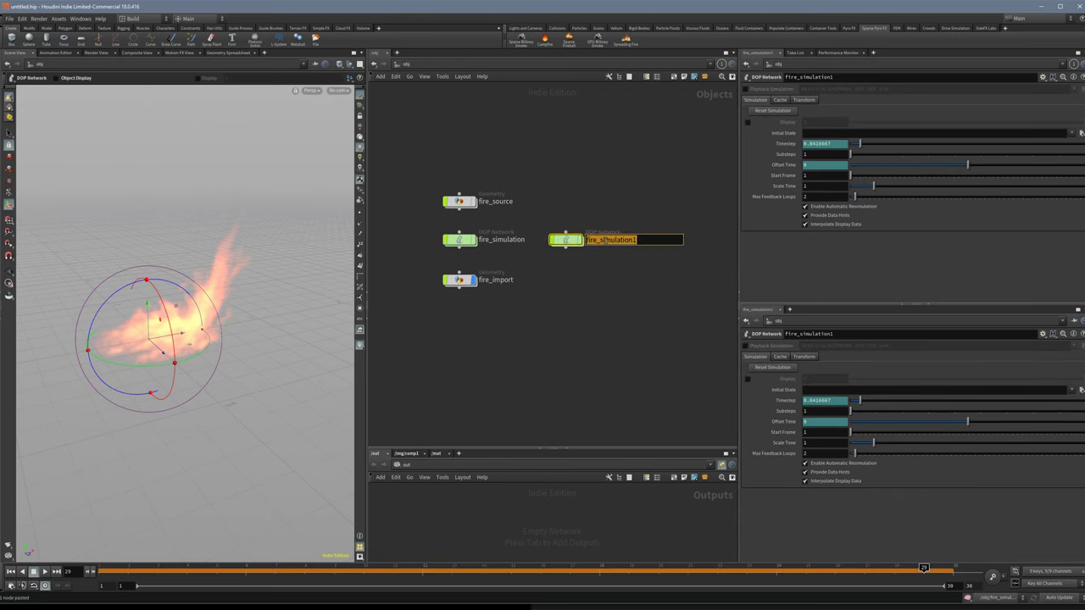
text(smoke_sim)
key(Return)
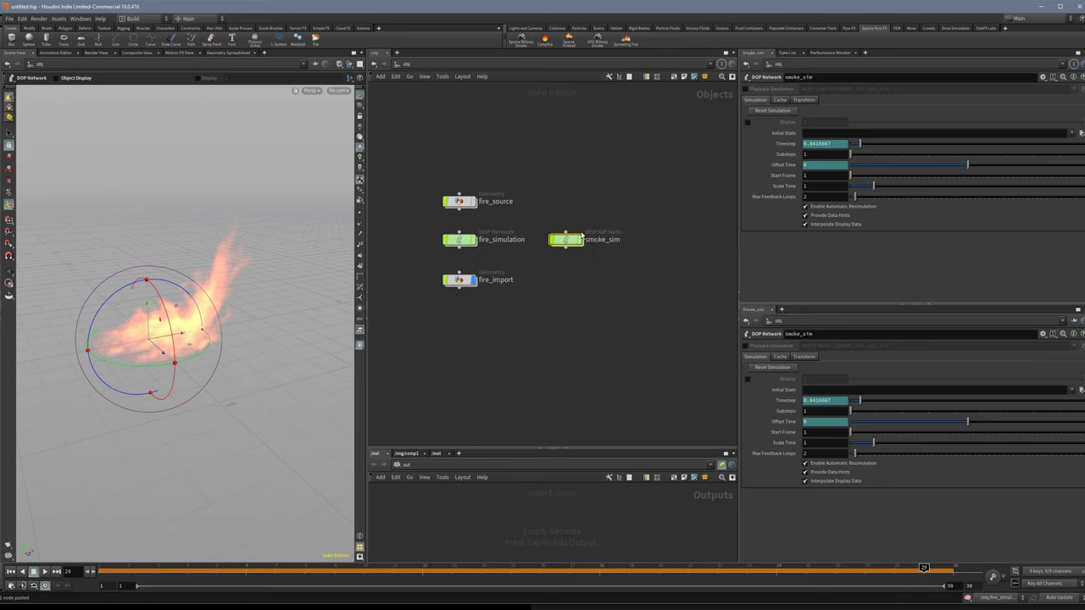
Inside smoke_sim, set source_burn's SOP Path to the OUT_source_smoke node of fire_import.
double_click(566, 239)
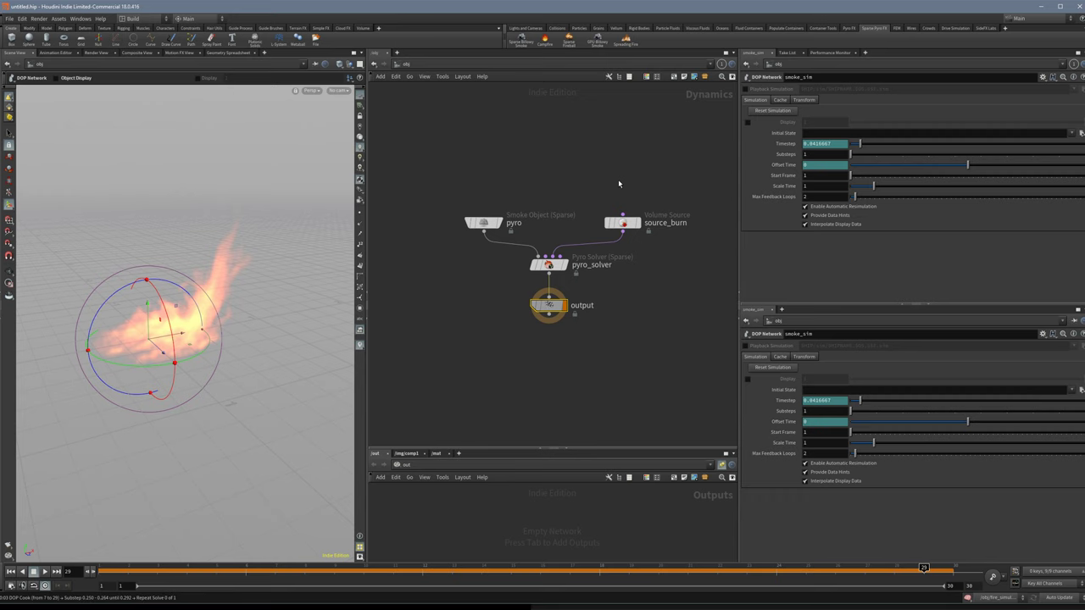
middle_drag(651, 195, 627, 181)
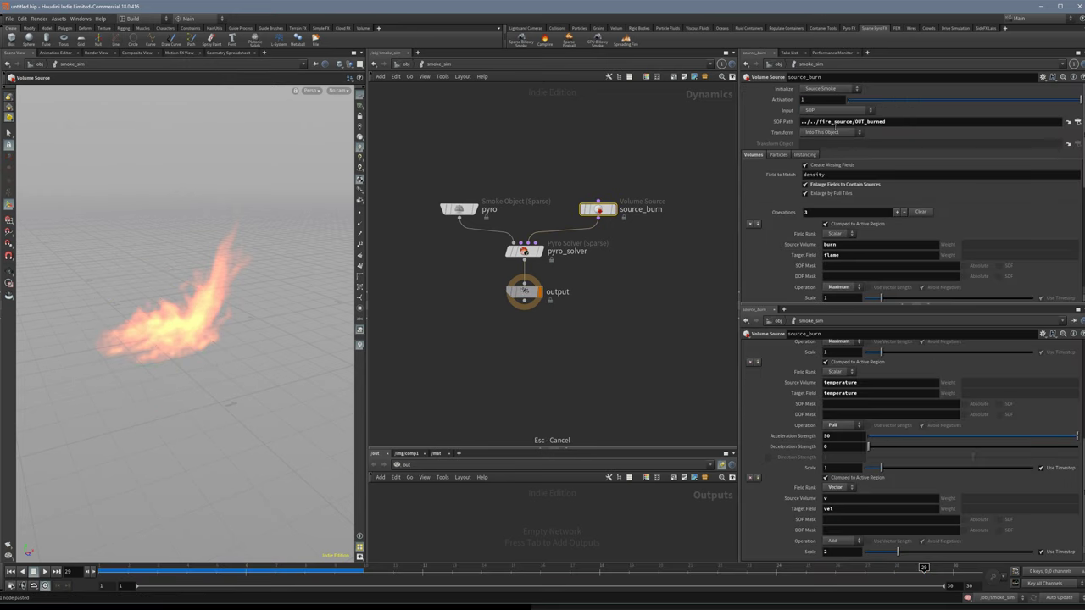
click(1078, 121)
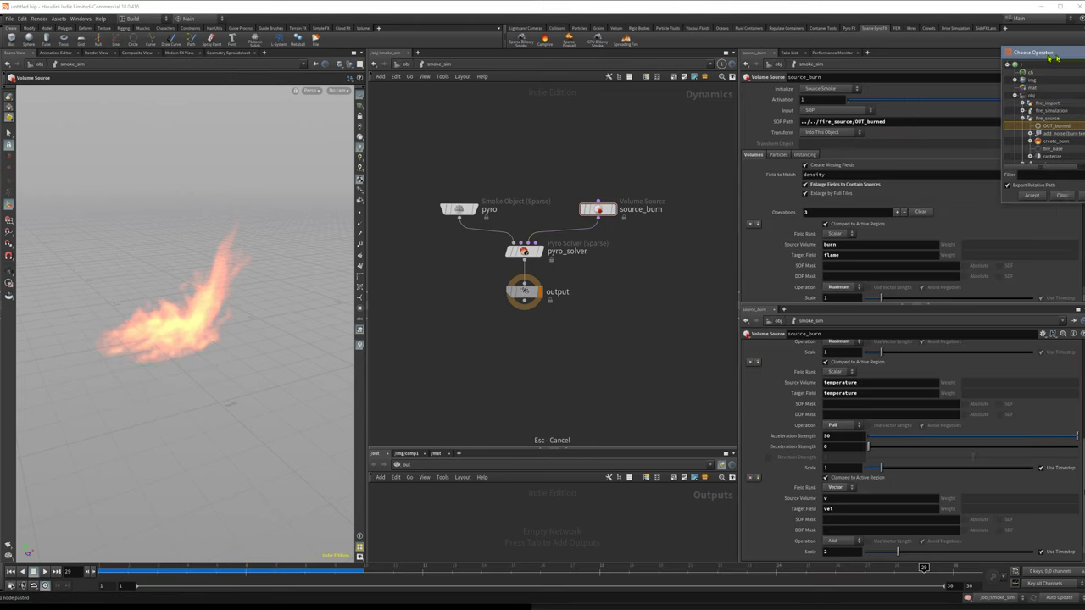
click(891, 108)
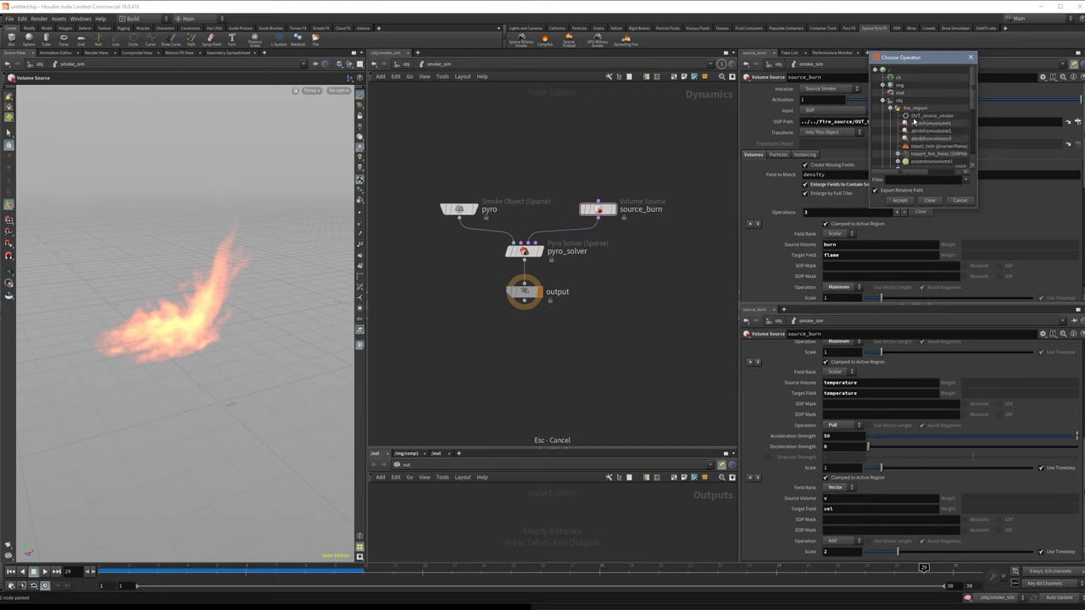
double_click(929, 119)
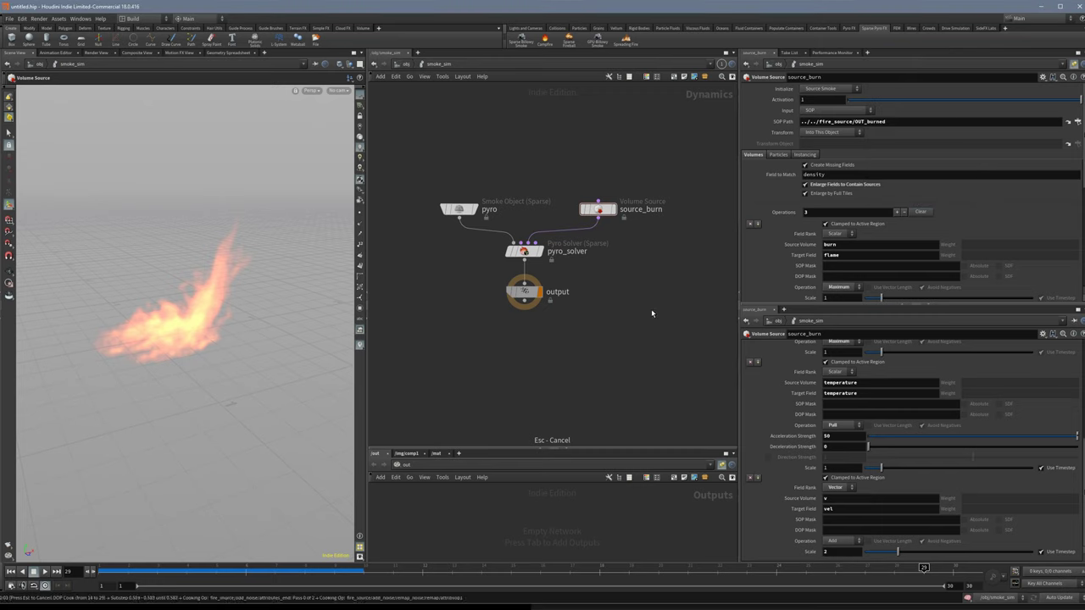
key(ctrl+v)
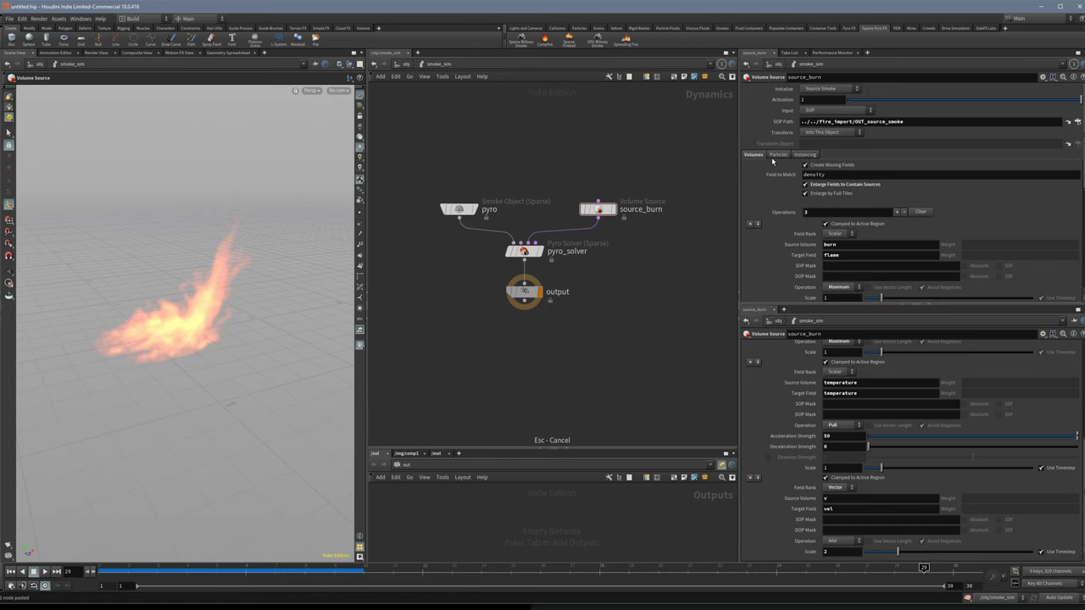
Set the Voxel Size of smoke_sim's pyro smoke object to 0.1 and go back to frame 1.
click(459, 208)
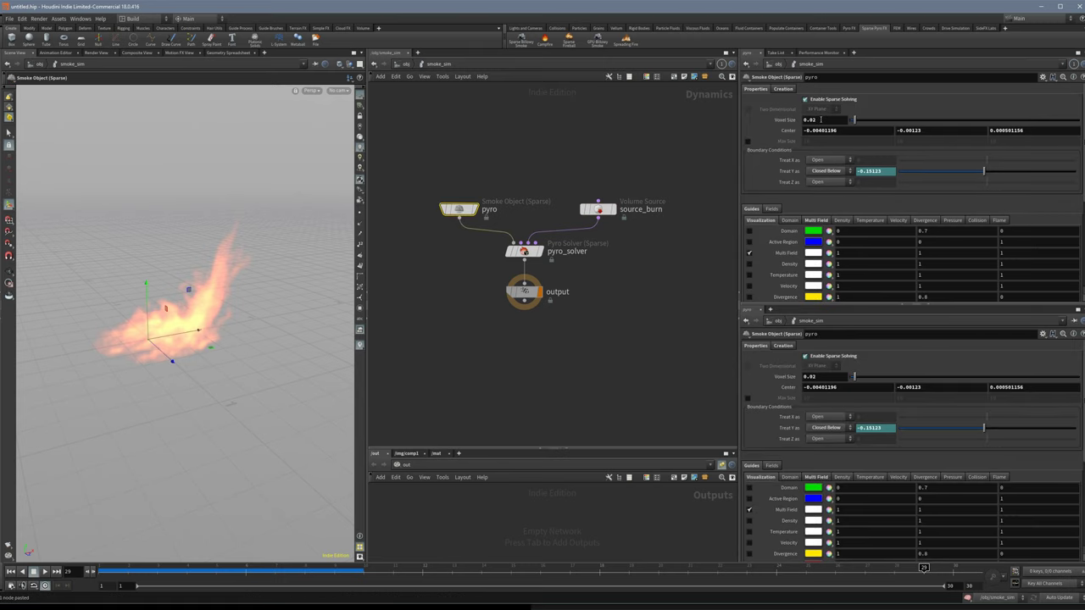
double_click(821, 119)
text(0.1)
key(Return)
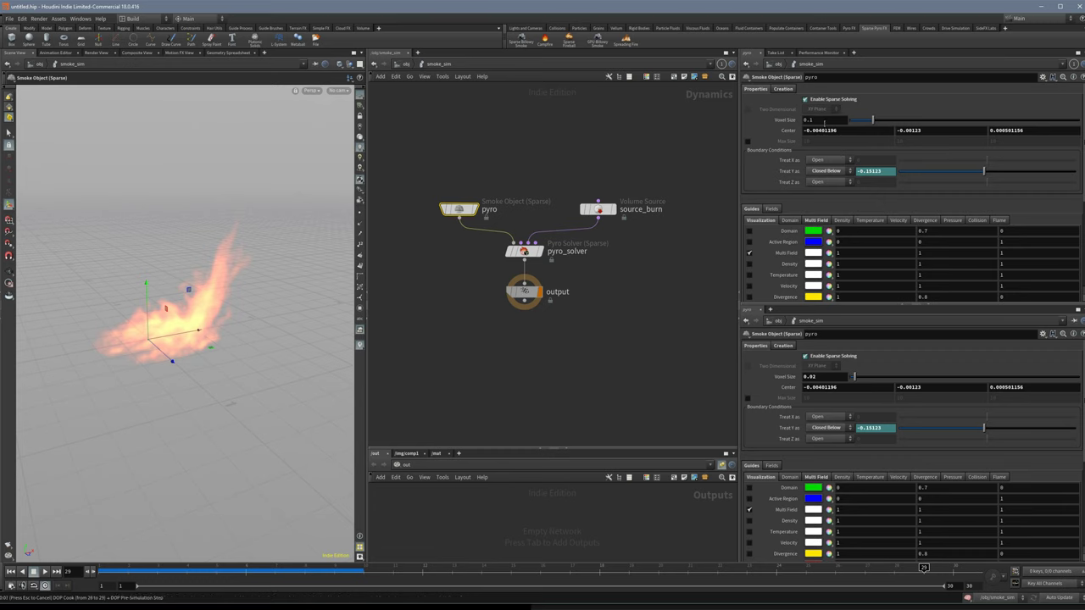
key(Return)
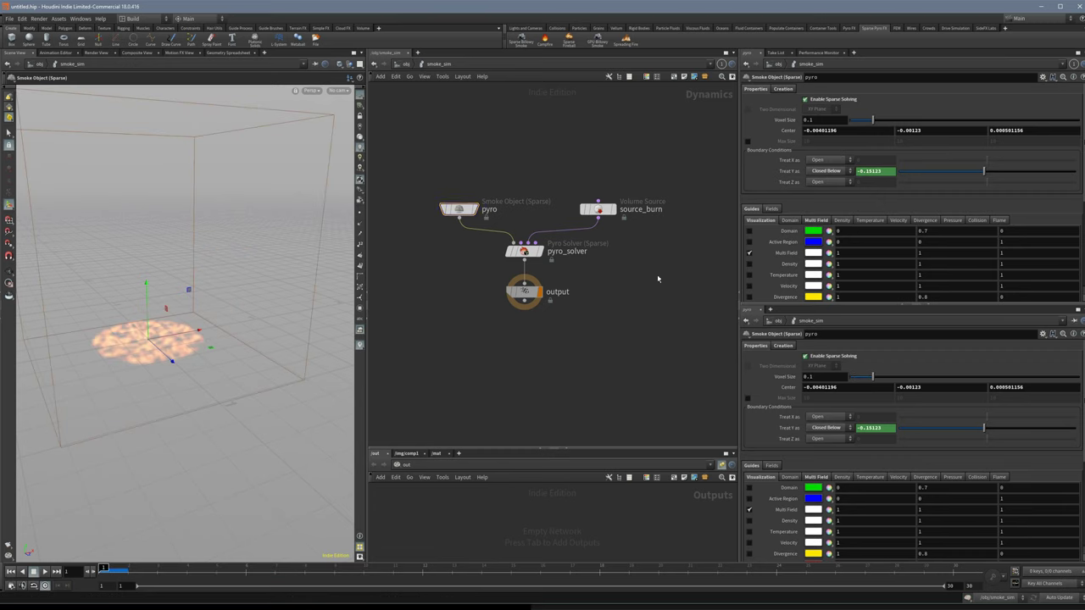
Return to the object level and change how objects are displayed in the 3D view.
key(u)
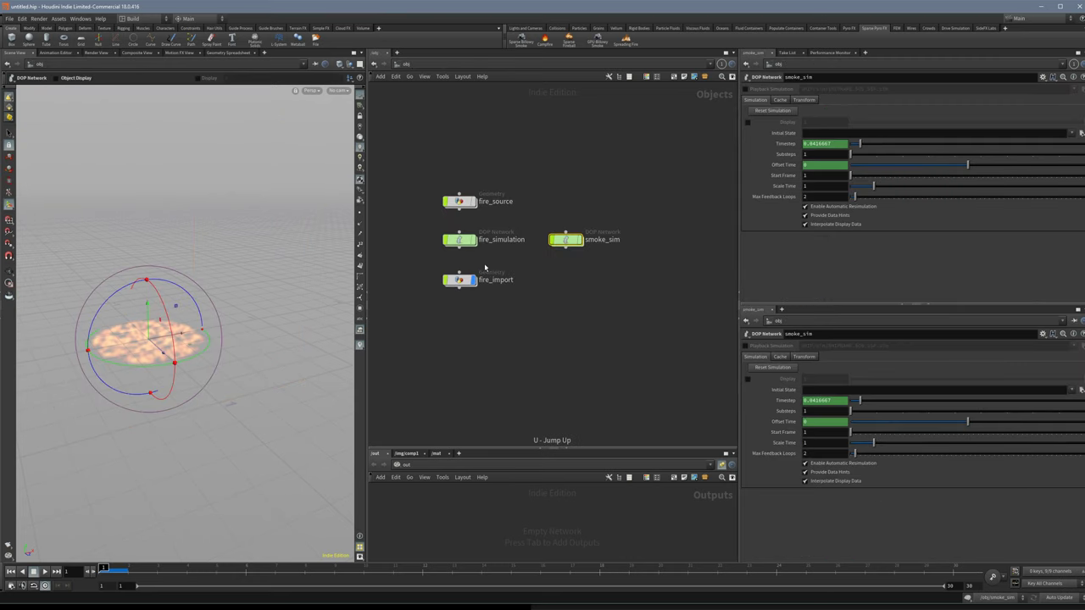
click(340, 65)
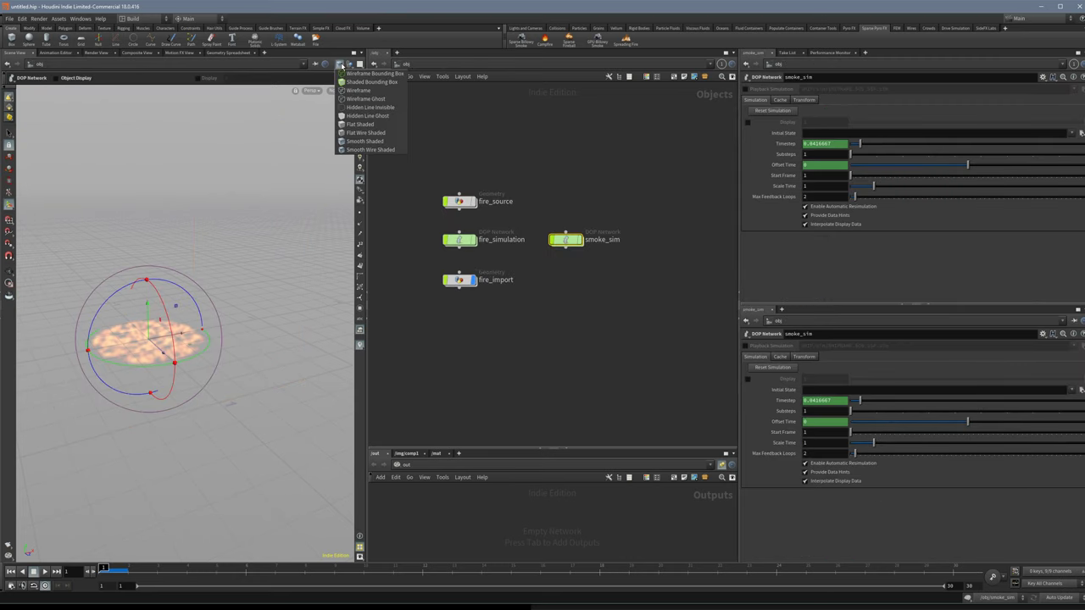
click(350, 66)
click(362, 92)
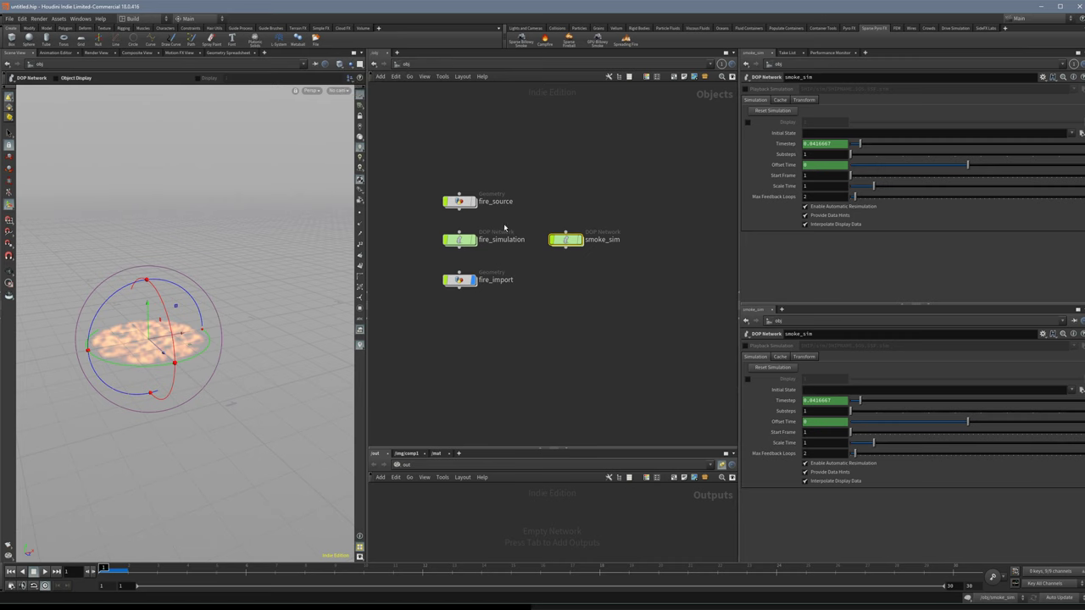
Inside smoke_sim, set both the Source Volume and Target Field of source_burn's first operation to density.
double_click(566, 241)
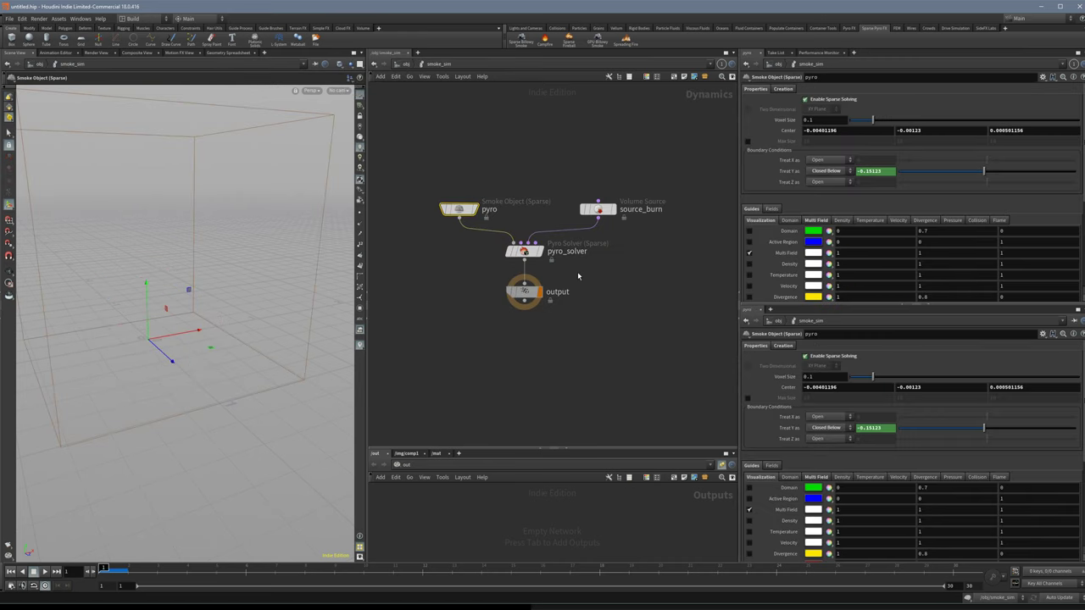
key(Up)
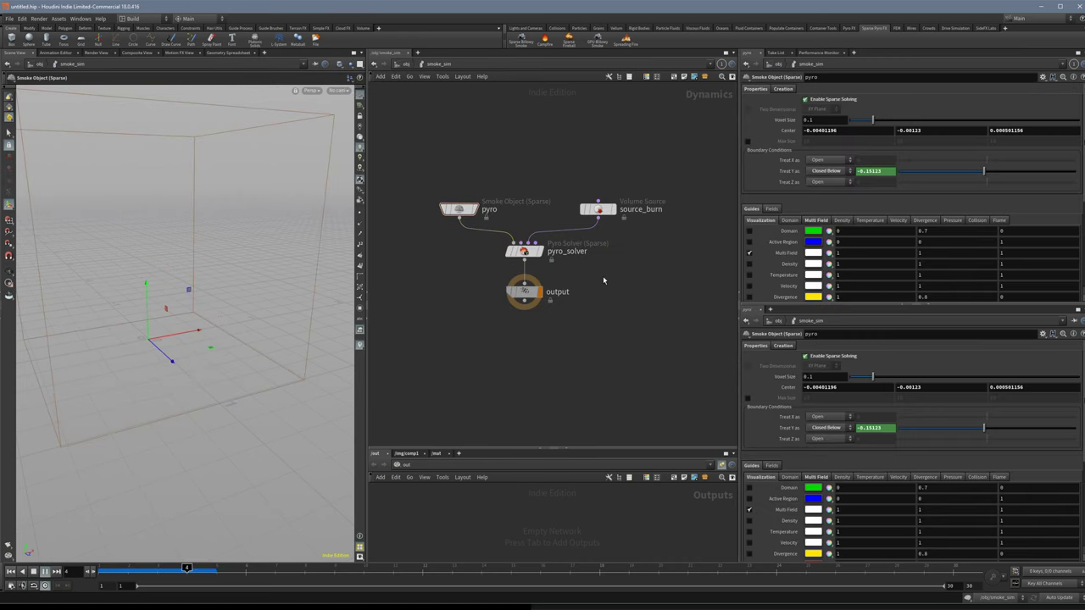
click(599, 208)
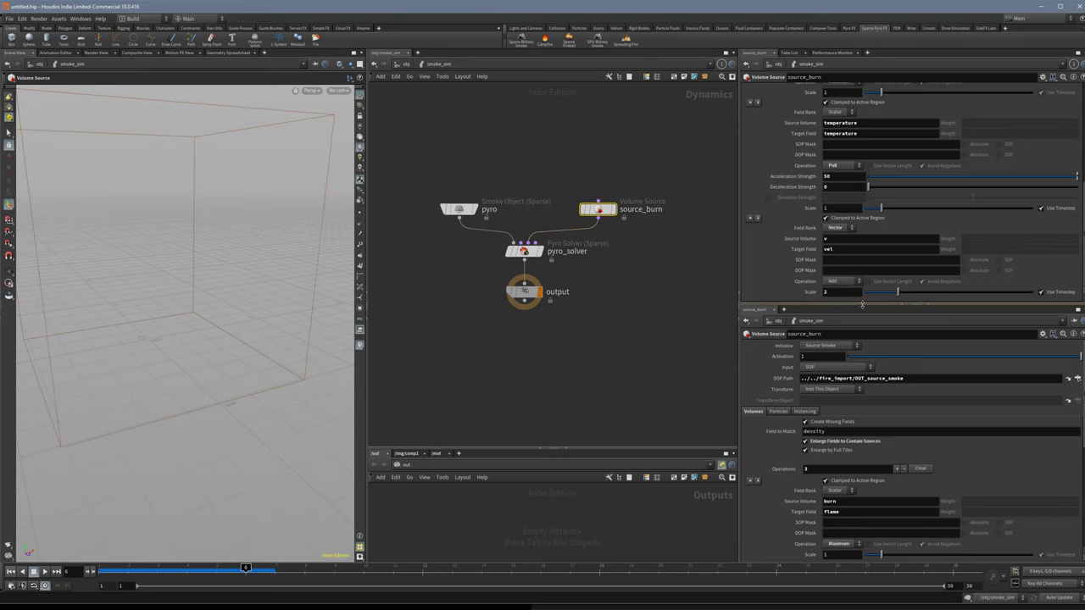
drag(862, 303, 866, 436)
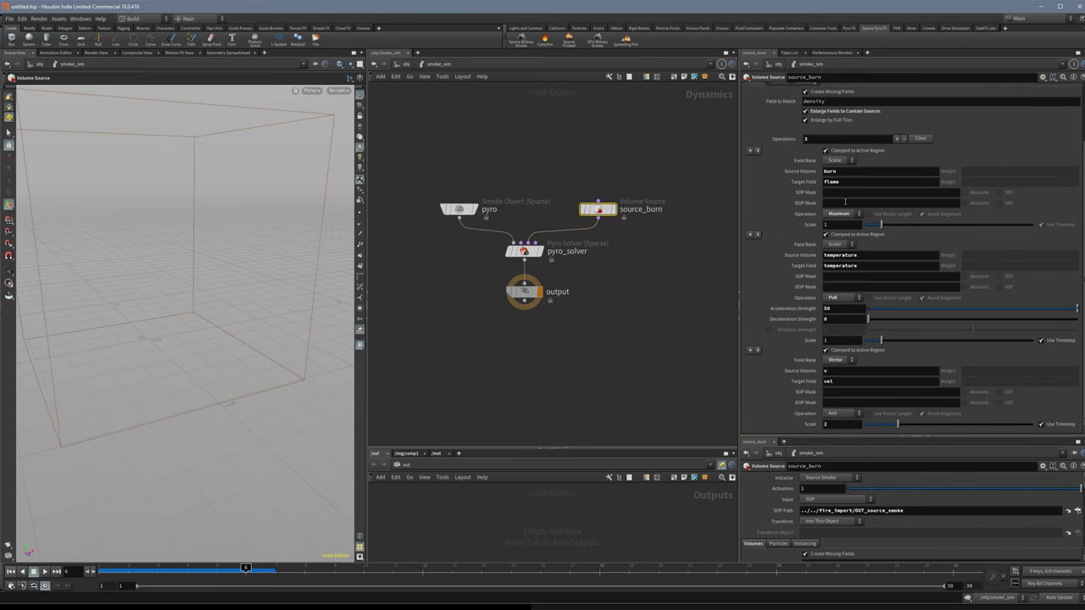
drag(850, 175, 799, 173)
text(density)
key(Tab)
text(density)
key(Return)
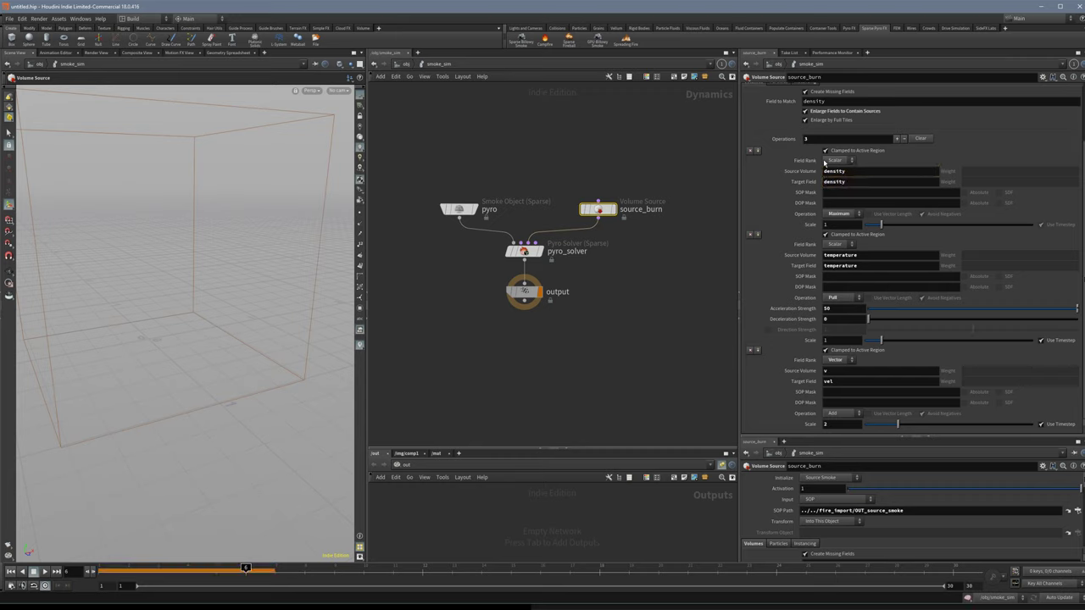
In source_burn, set the density operation to Add and the Source Volume of the vector operation to vel.
click(845, 219)
click(841, 223)
click(839, 371)
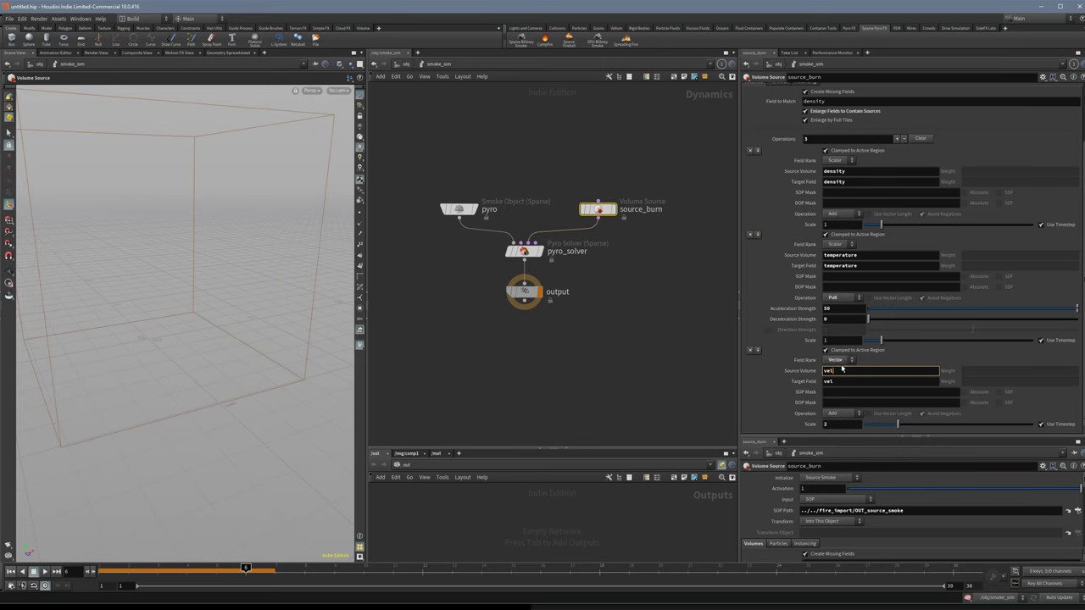
key(Return)
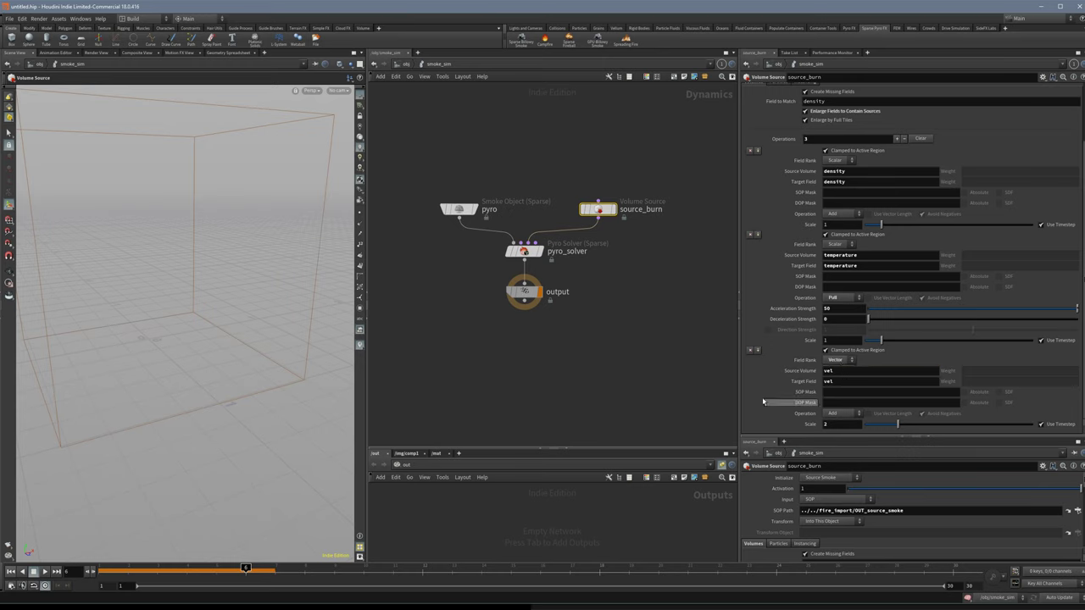
Play the smoke simulation, then turn off the pyro object's Multi Field guide and turn on its Density guide.
click(640, 340)
key(Up)
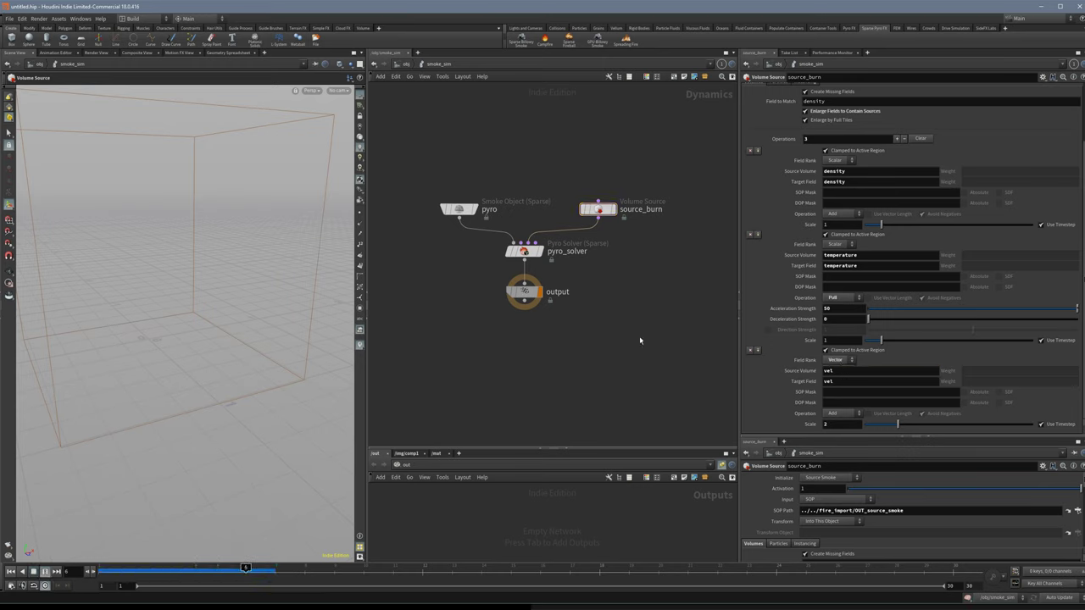
mouse_move(471, 216)
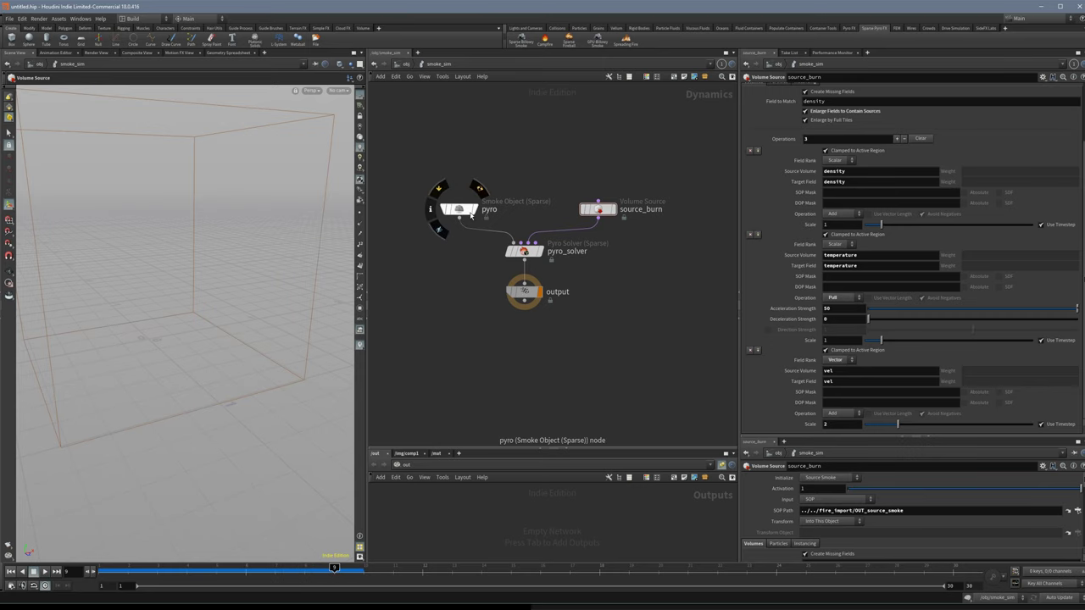
click(469, 213)
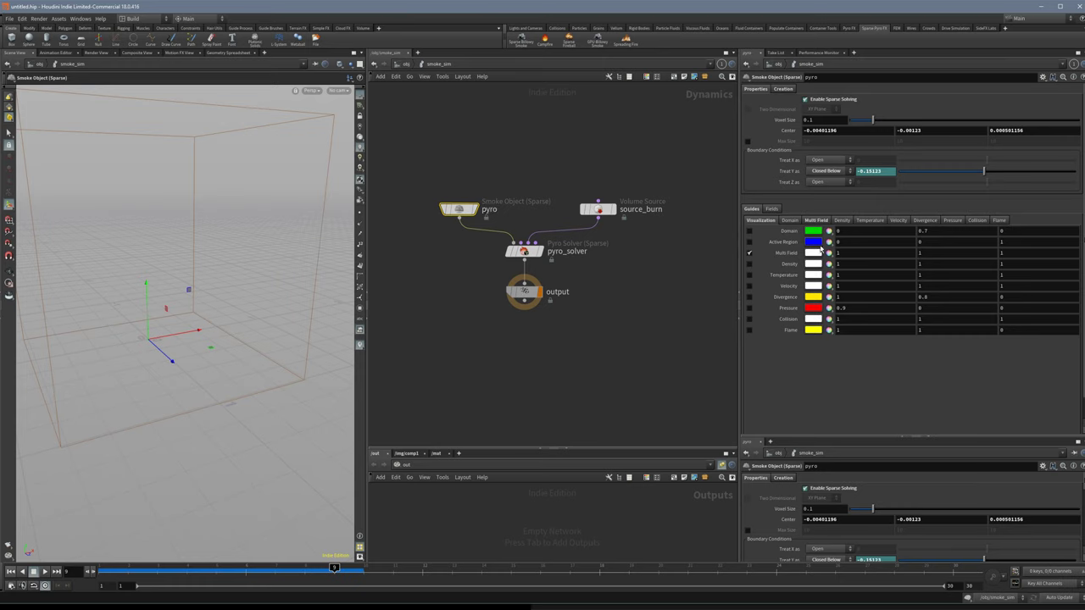
click(817, 220)
scroll(854, 278, down, 1)
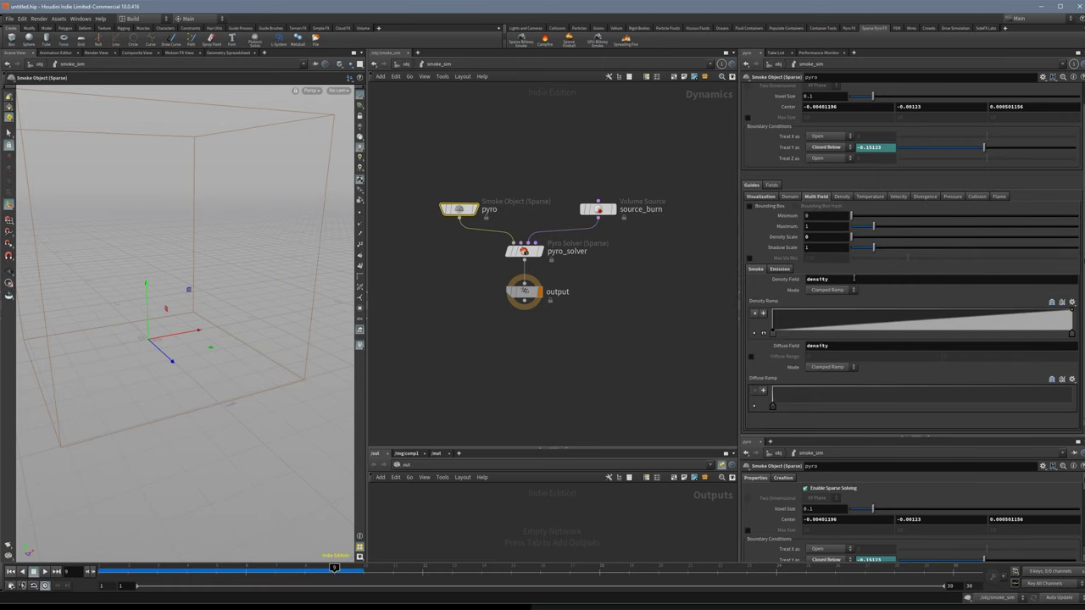
click(760, 196)
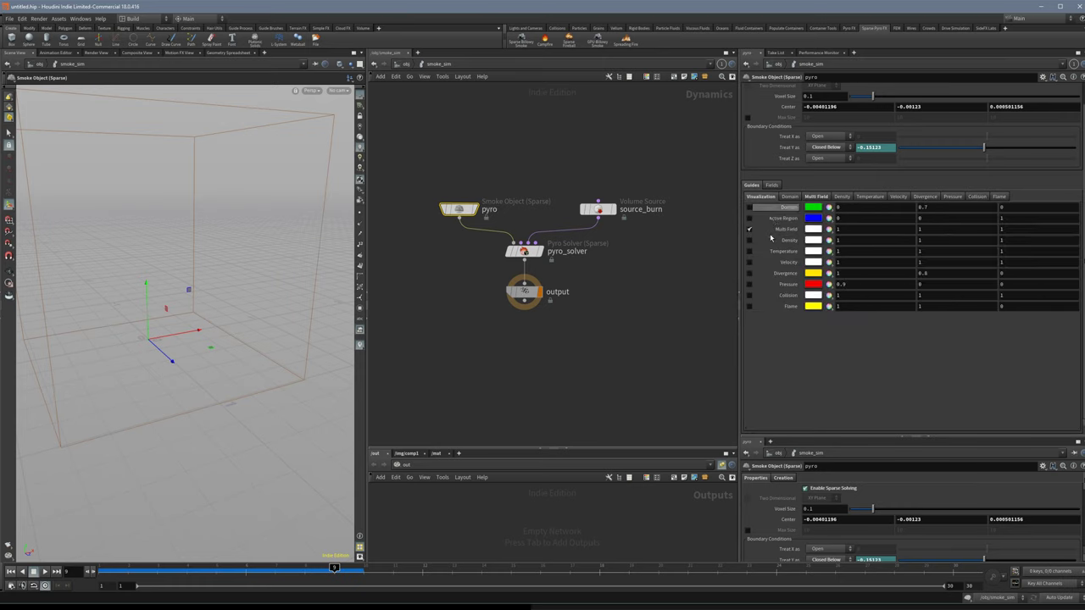
click(749, 230)
click(749, 241)
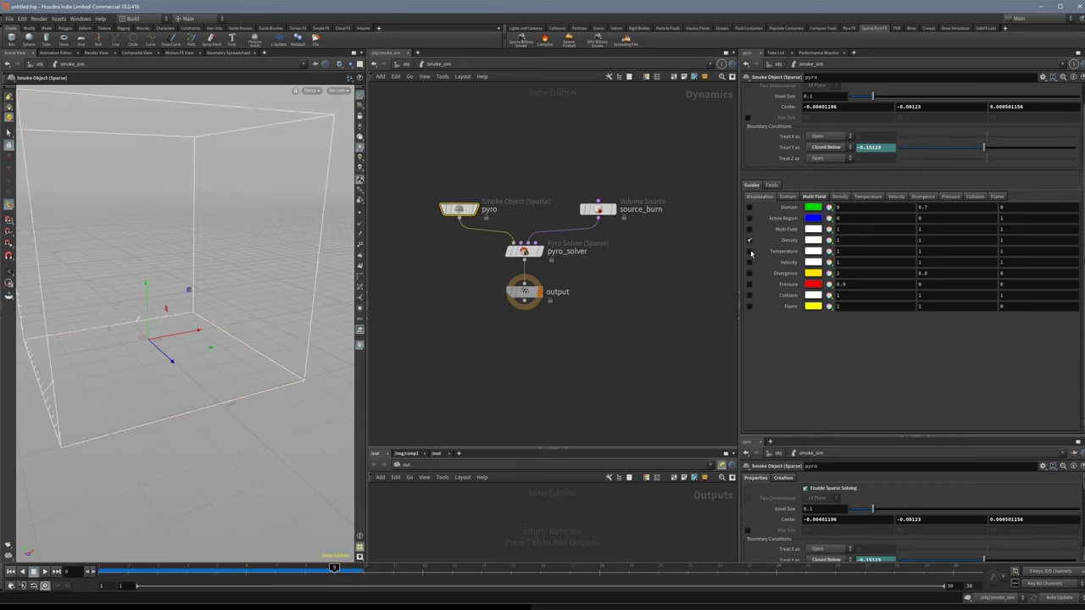
Replay the smoke simulation from frame 1 and review the source_burn and pyro_solver settings, comparing the source setup in fire_simulation.
key(ctrl+Up)
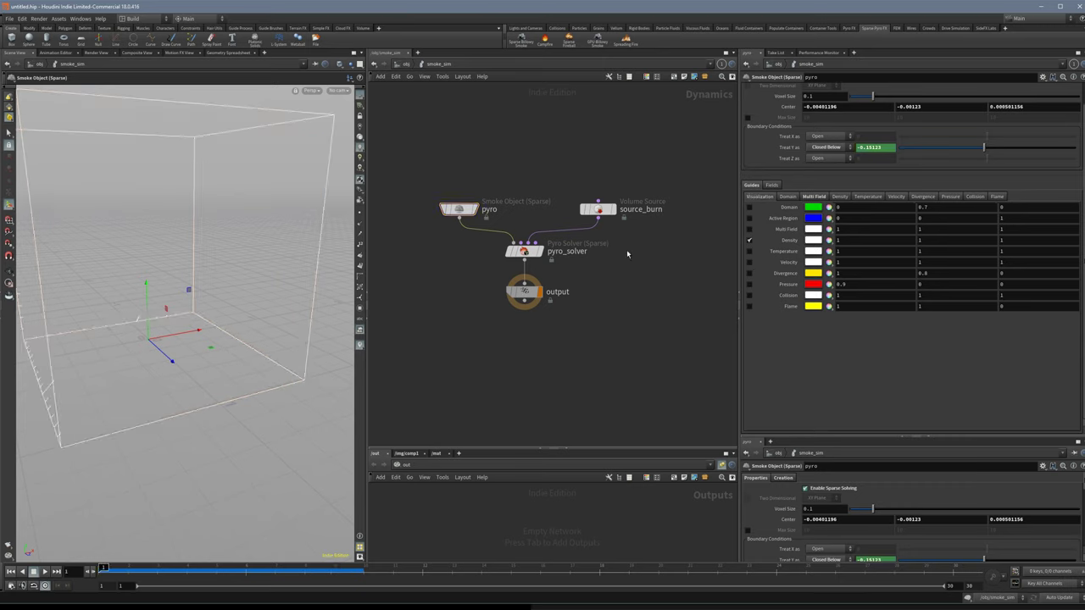
key(Up)
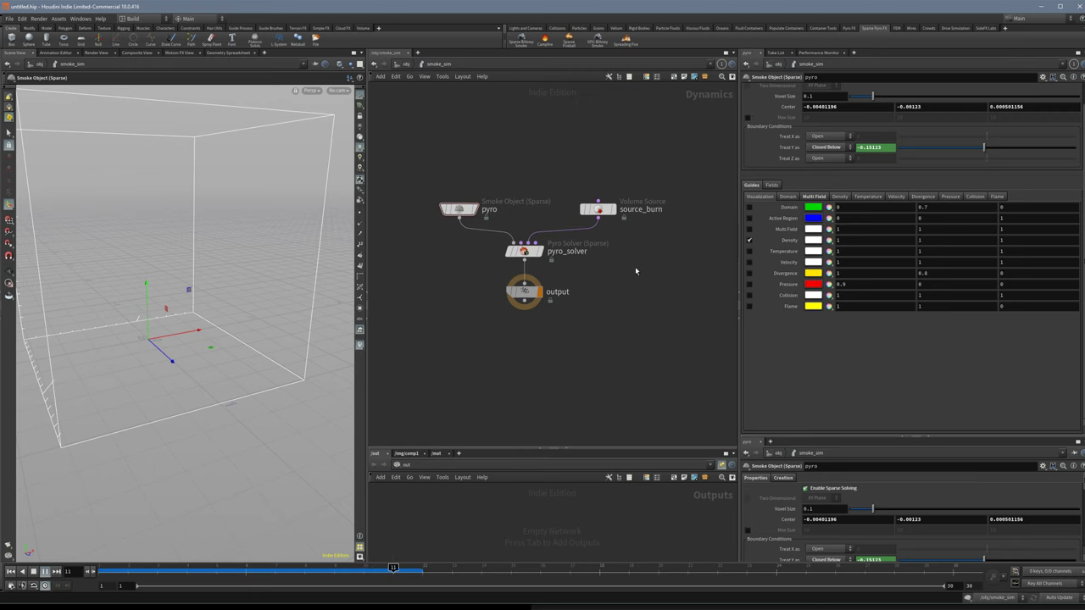
click(597, 208)
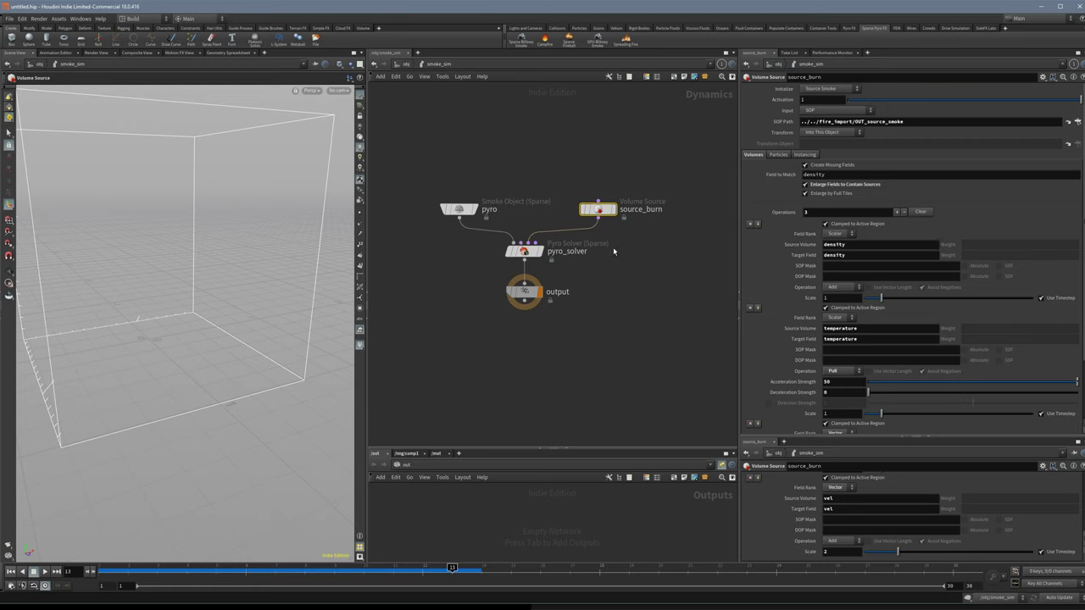
click(534, 254)
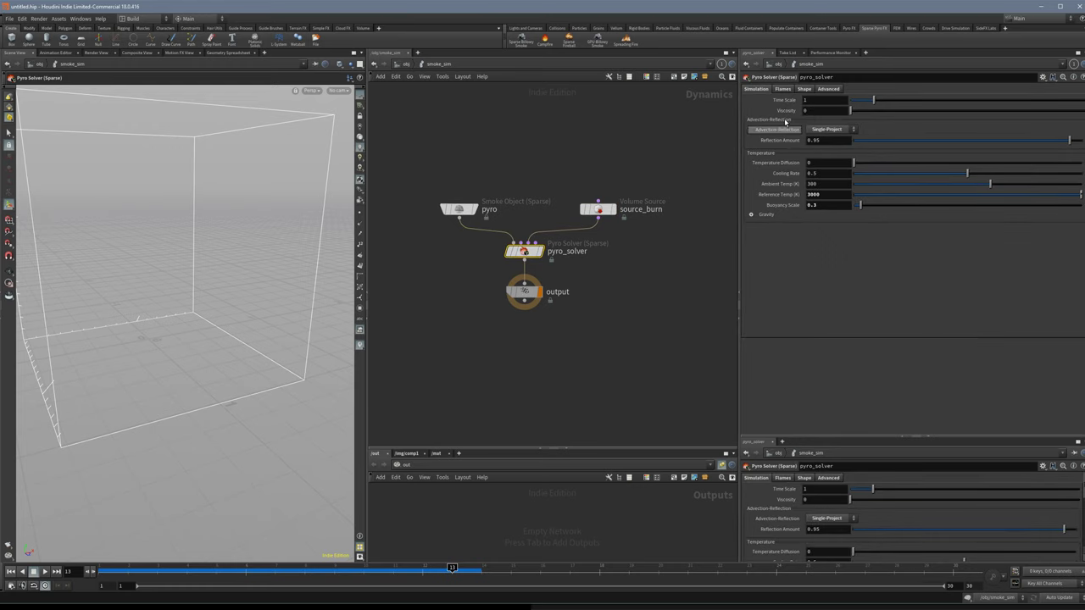
click(785, 89)
click(804, 90)
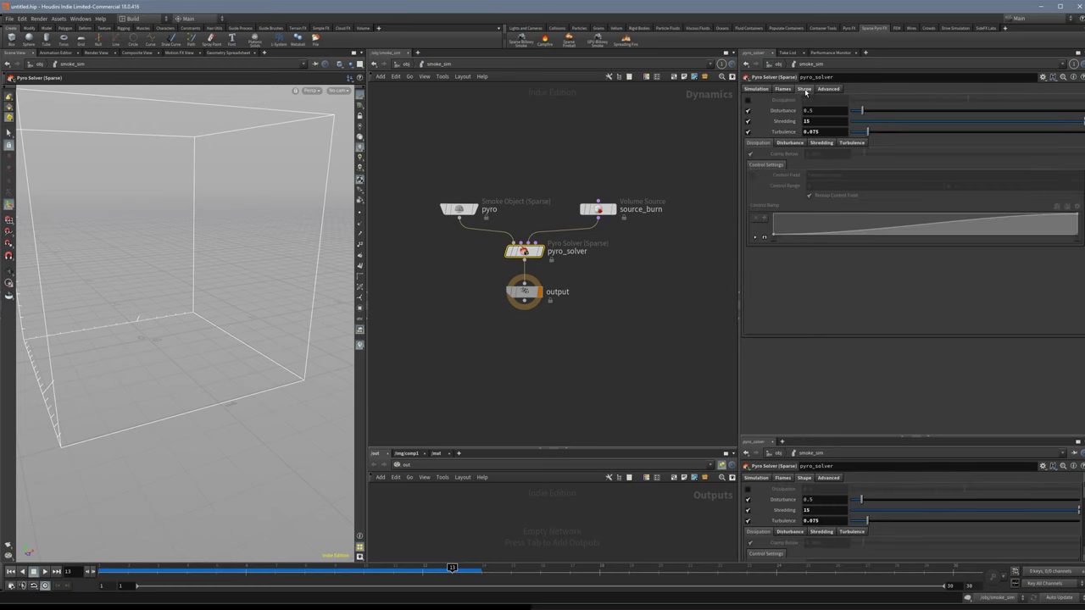
click(827, 89)
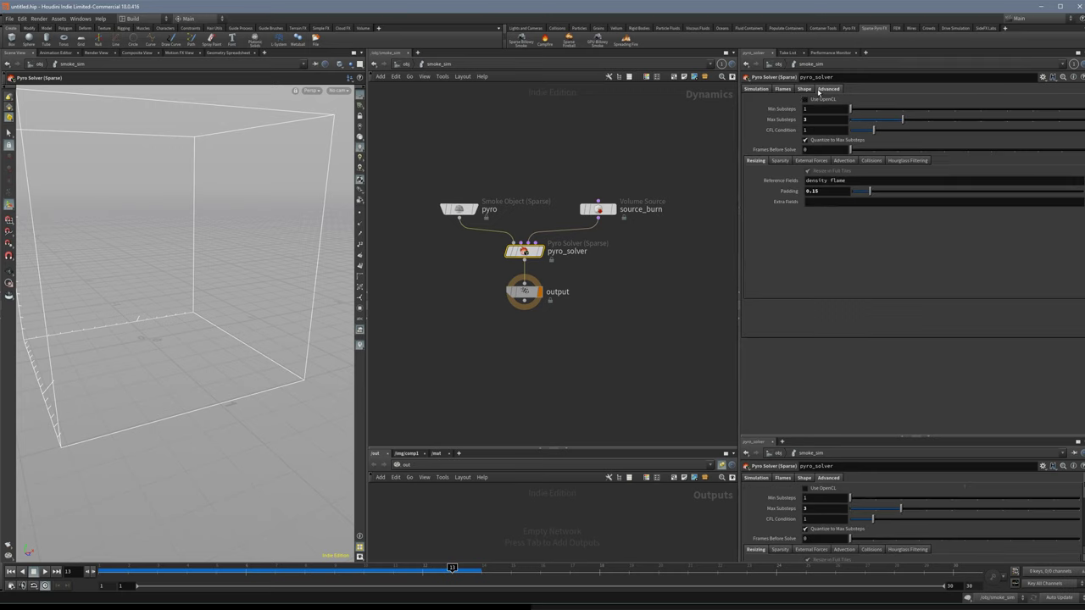
click(757, 89)
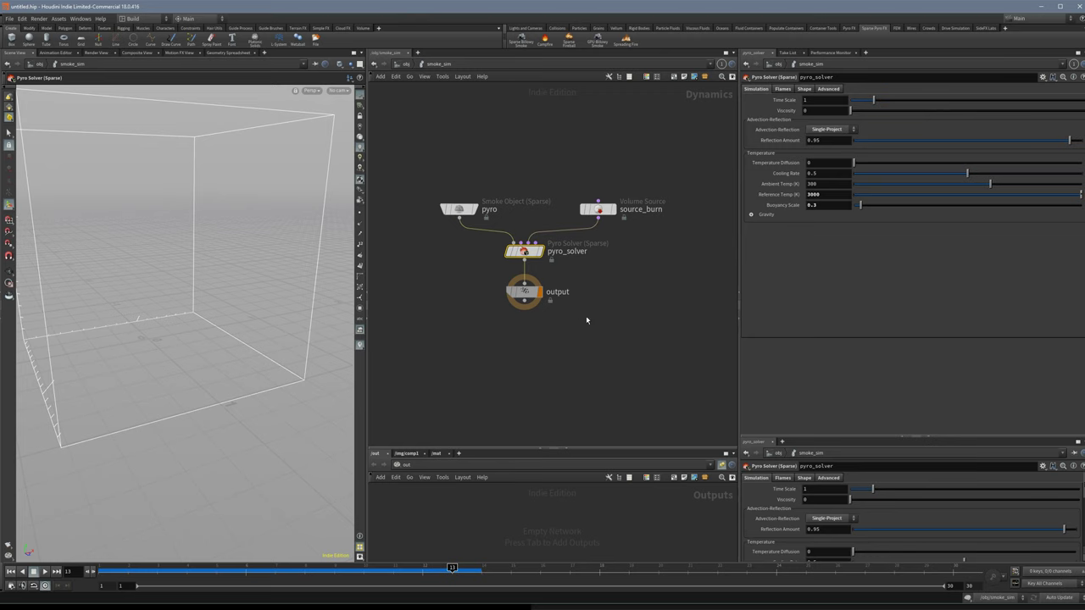
key(u)
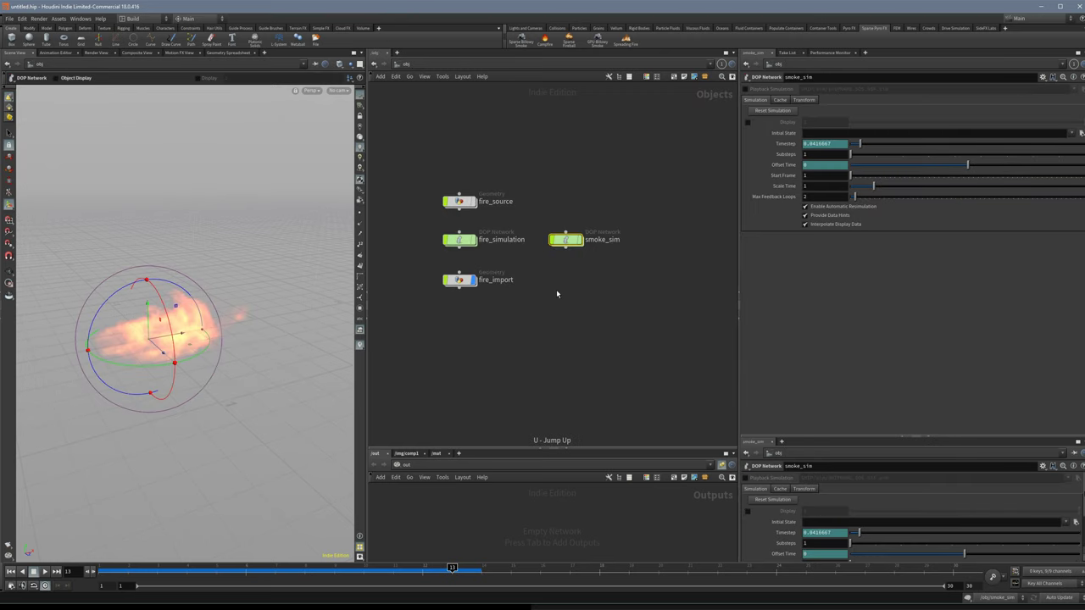
double_click(463, 240)
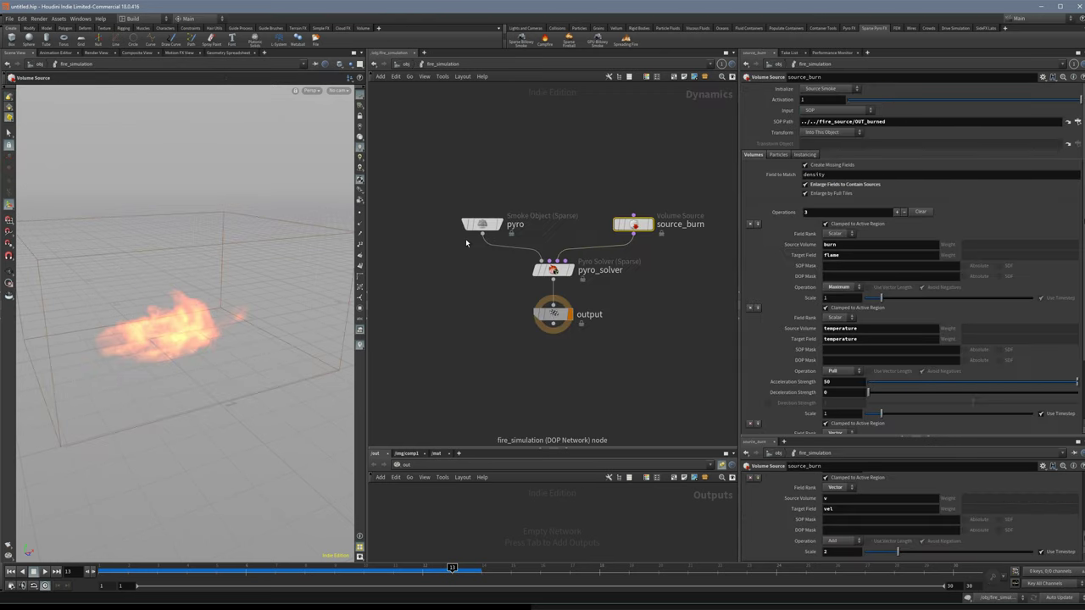
key(u)
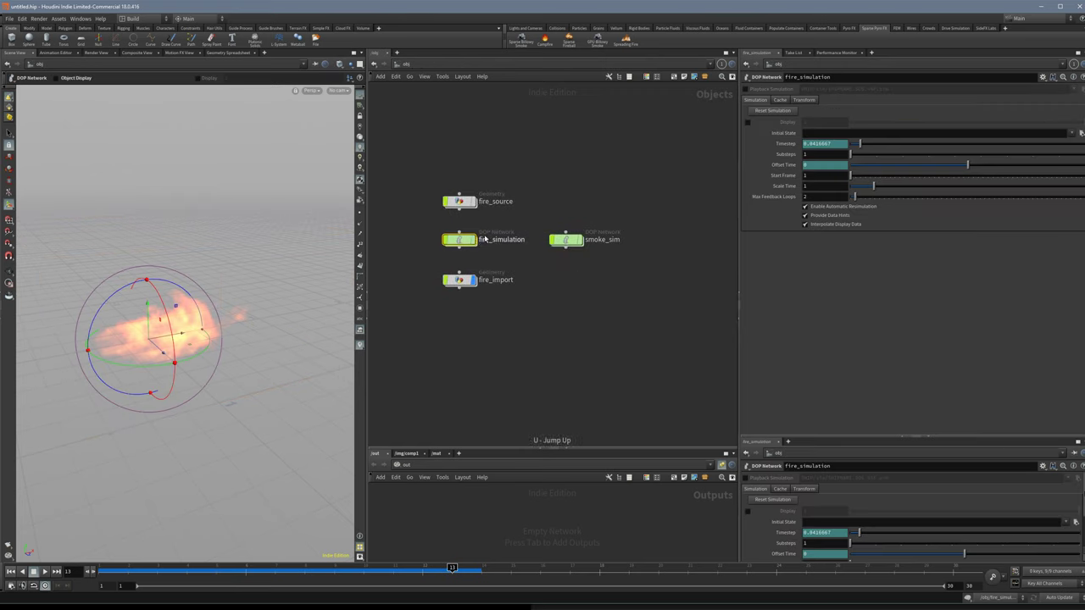
In fire_import, check the rasterized volumes and replace flame with density in the Attributes of volumerasterizeattributes1.
double_click(461, 280)
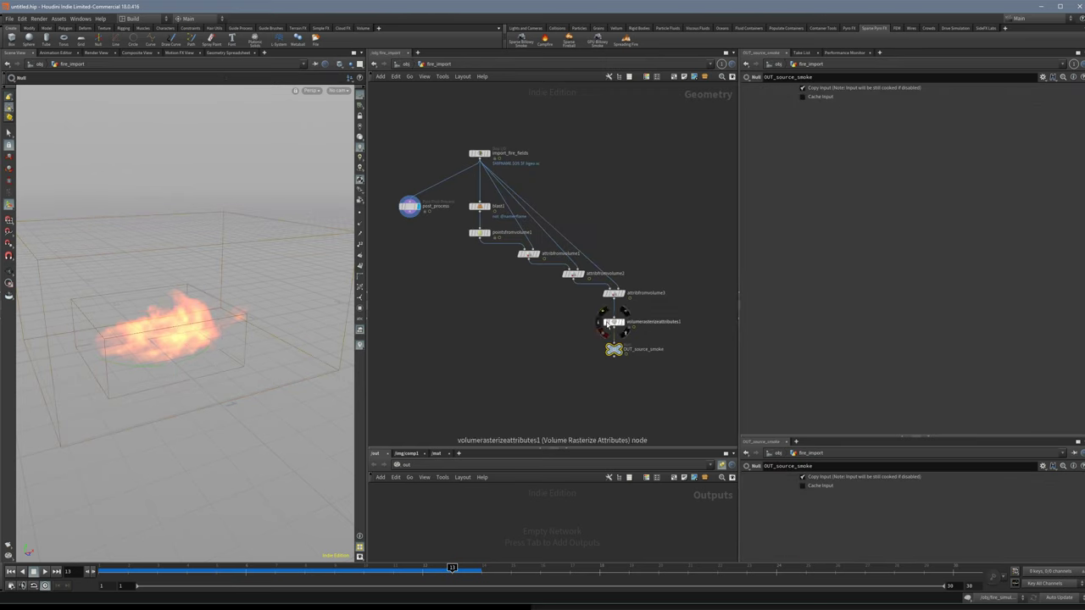
click(602, 326)
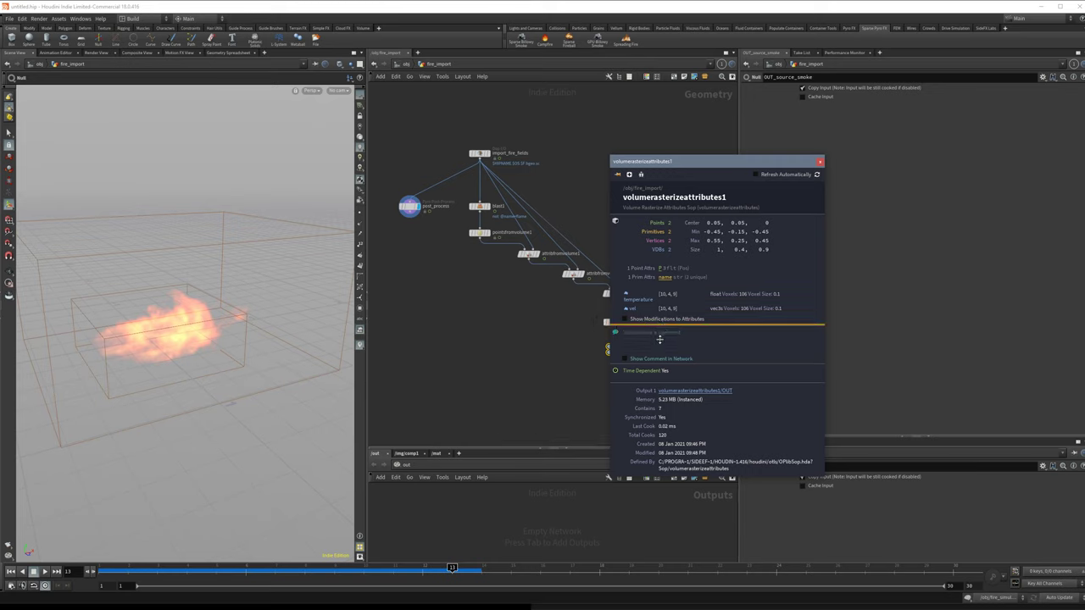
click(613, 322)
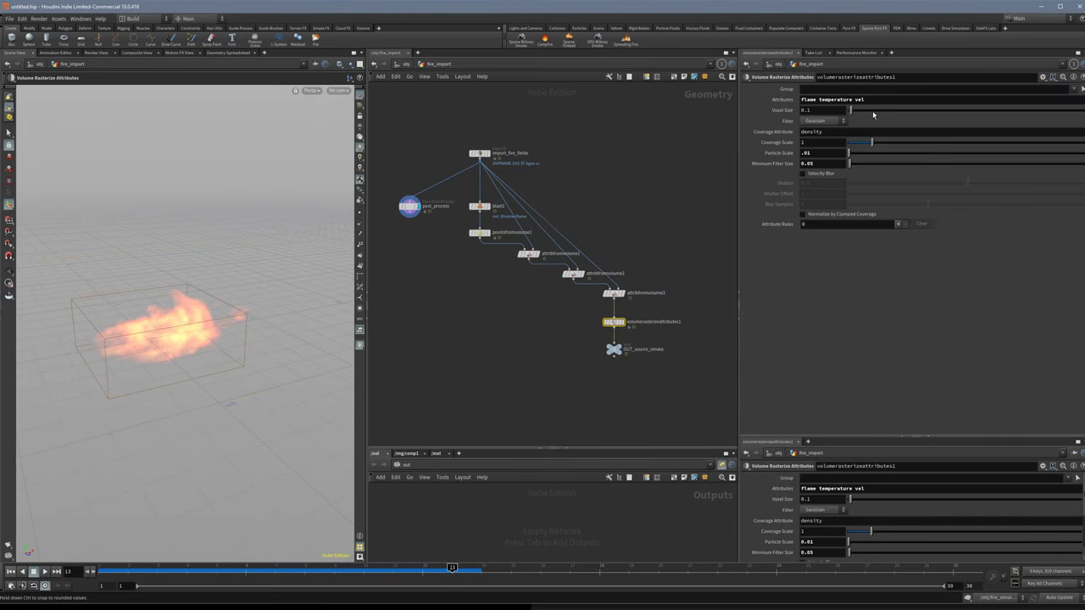
click(527, 253)
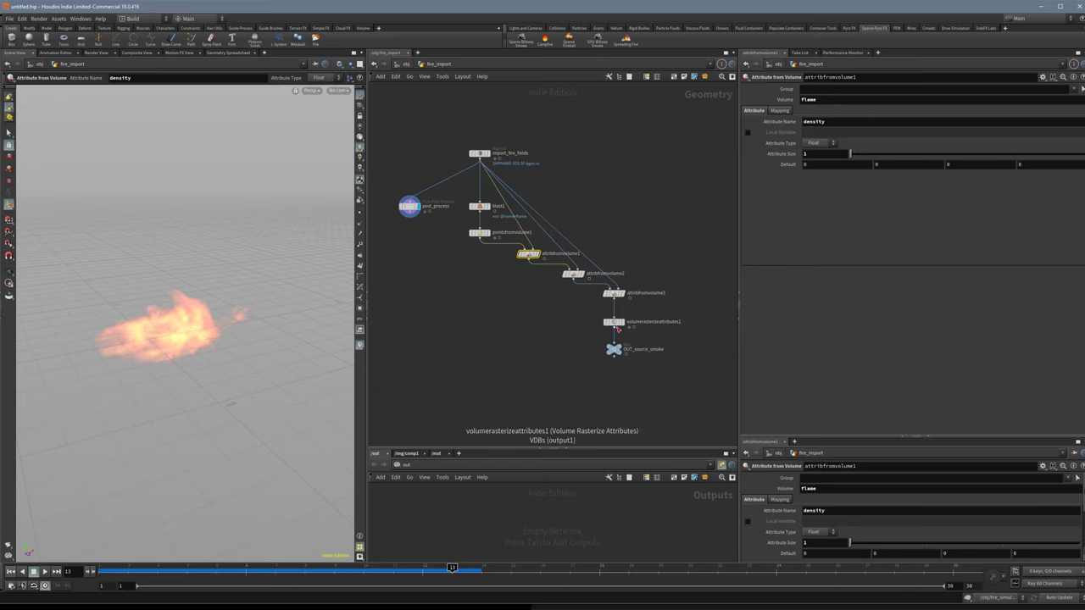
click(614, 322)
triple_click(812, 100)
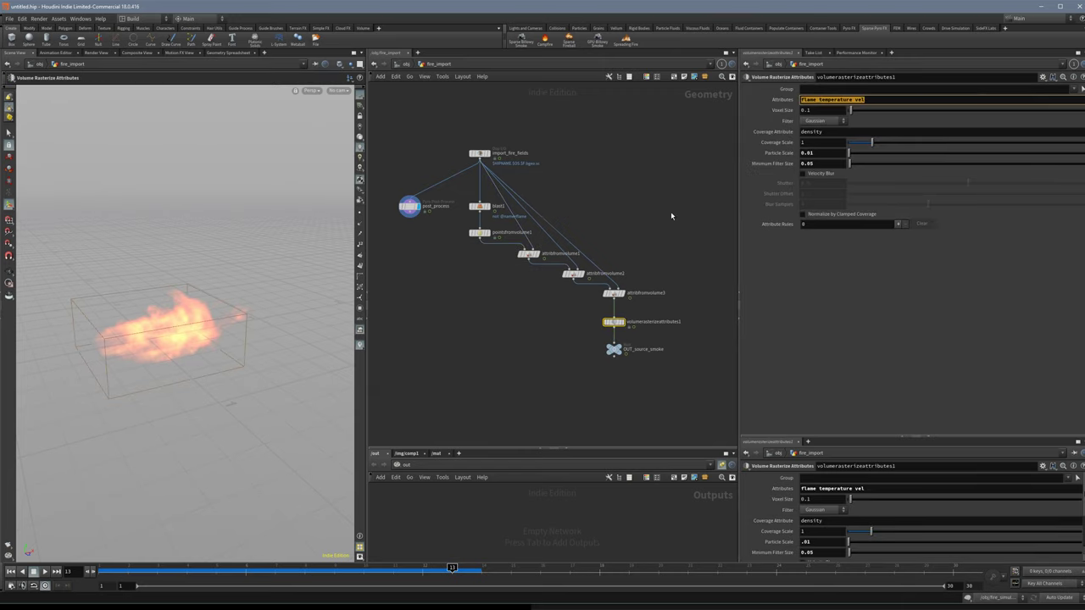
key(Home)
key(ctrl+shift+Right)
text(density)
key(Return)
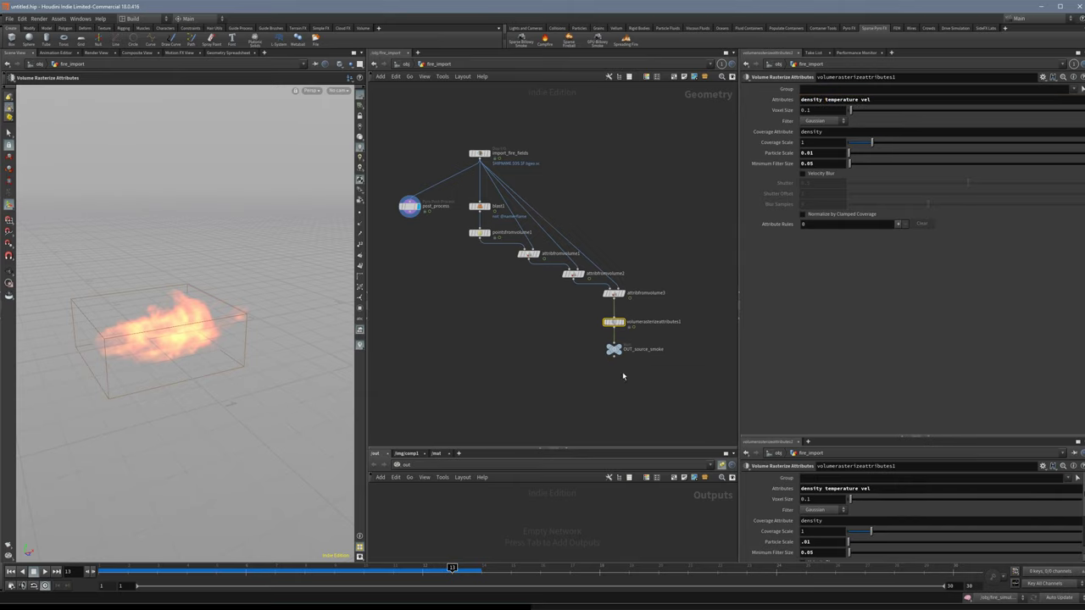
Return to smoke_sim and set the Smoke Density of the pyro object's Density guide to 20.
key(u)
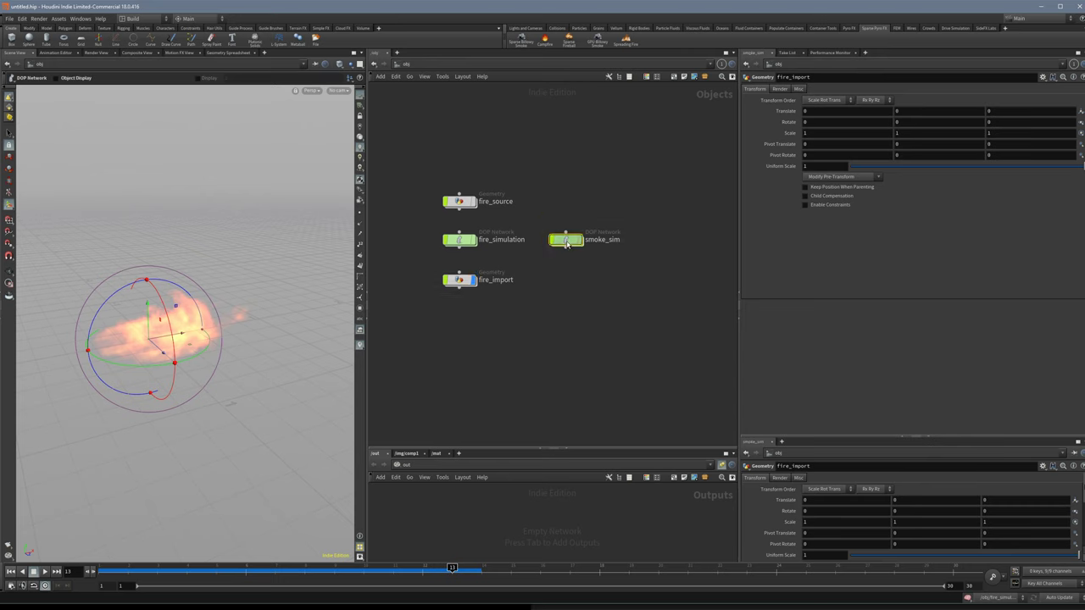
double_click(566, 240)
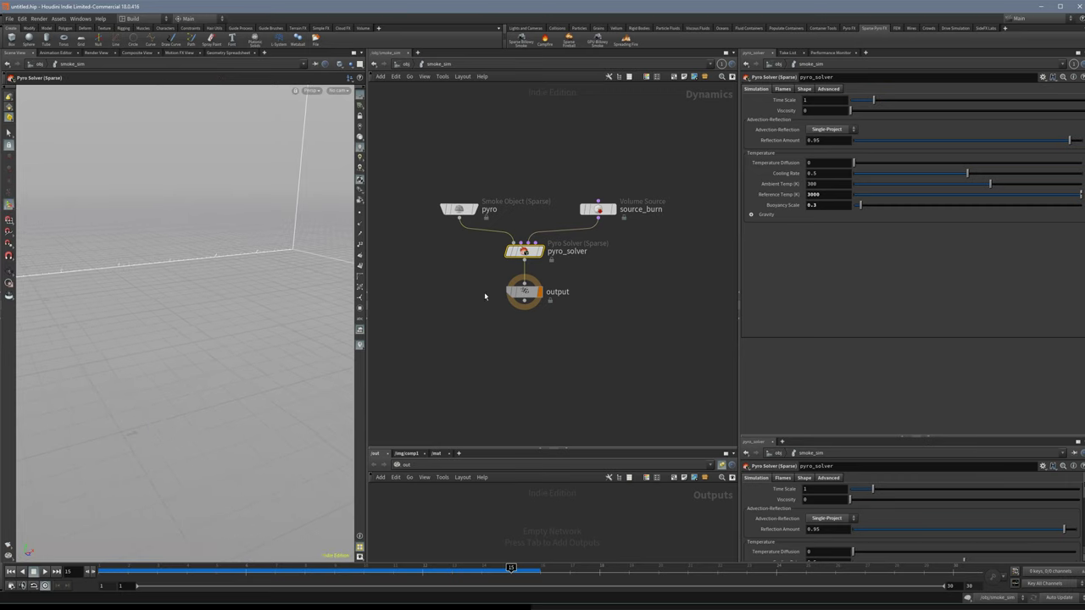
click(464, 214)
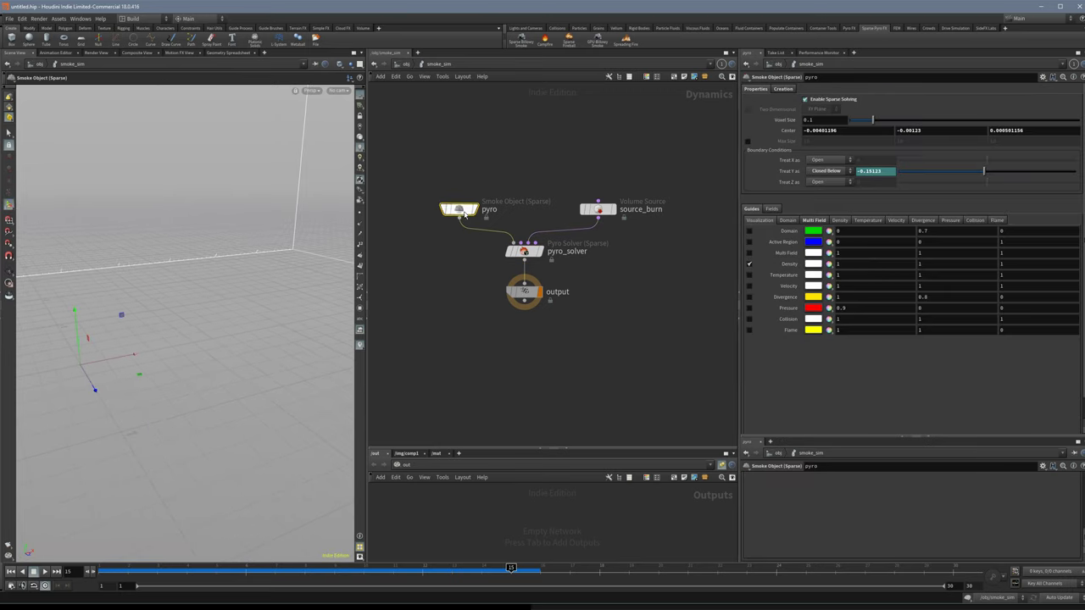
click(837, 221)
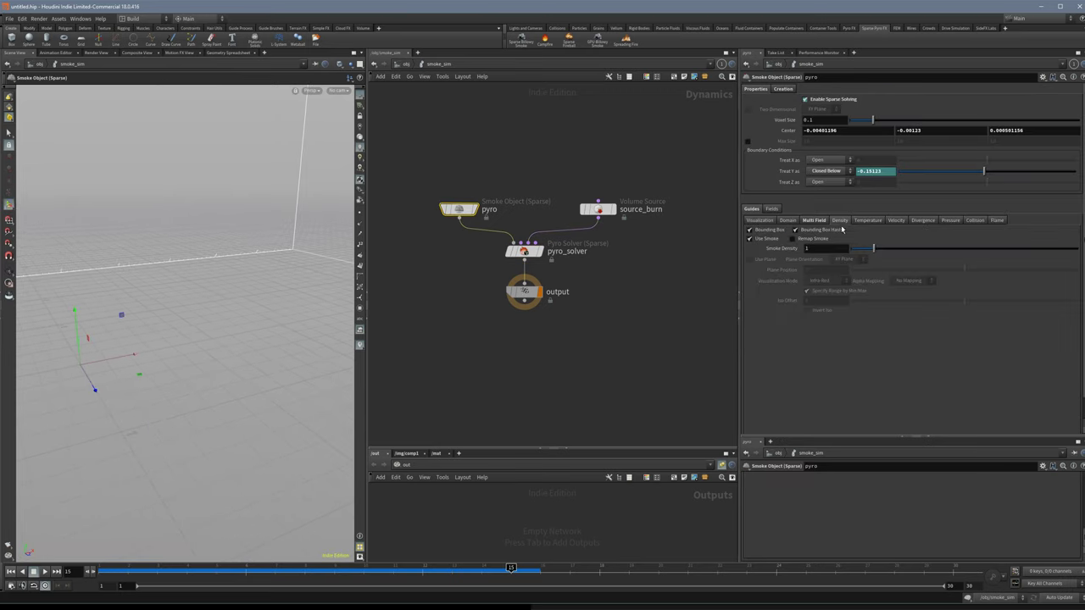
double_click(824, 250)
text(10)
key(Return)
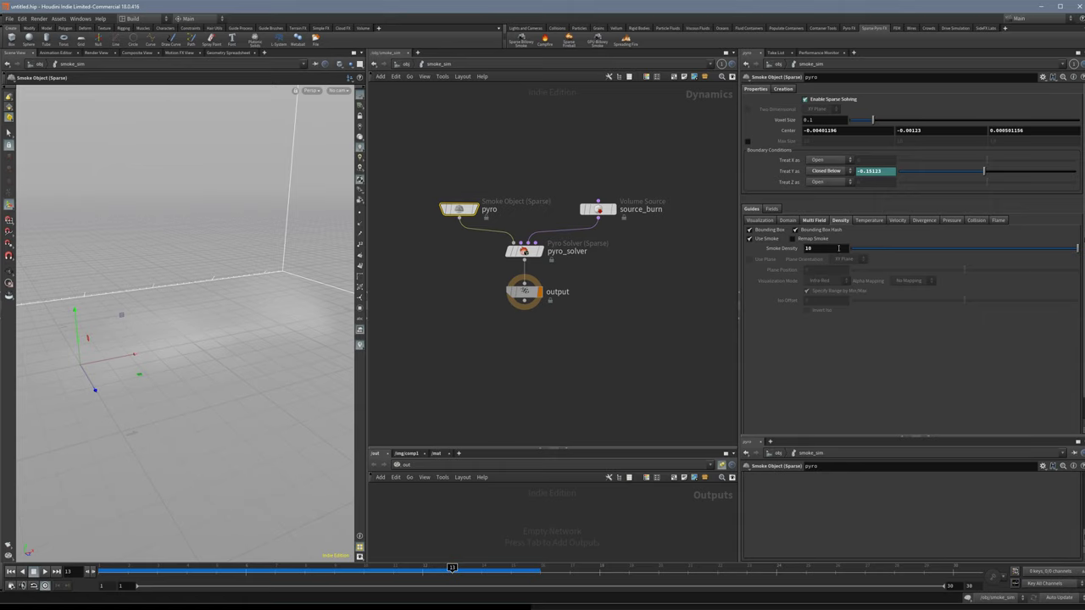
drag(838, 248, 787, 253)
text(20)
key(Return)
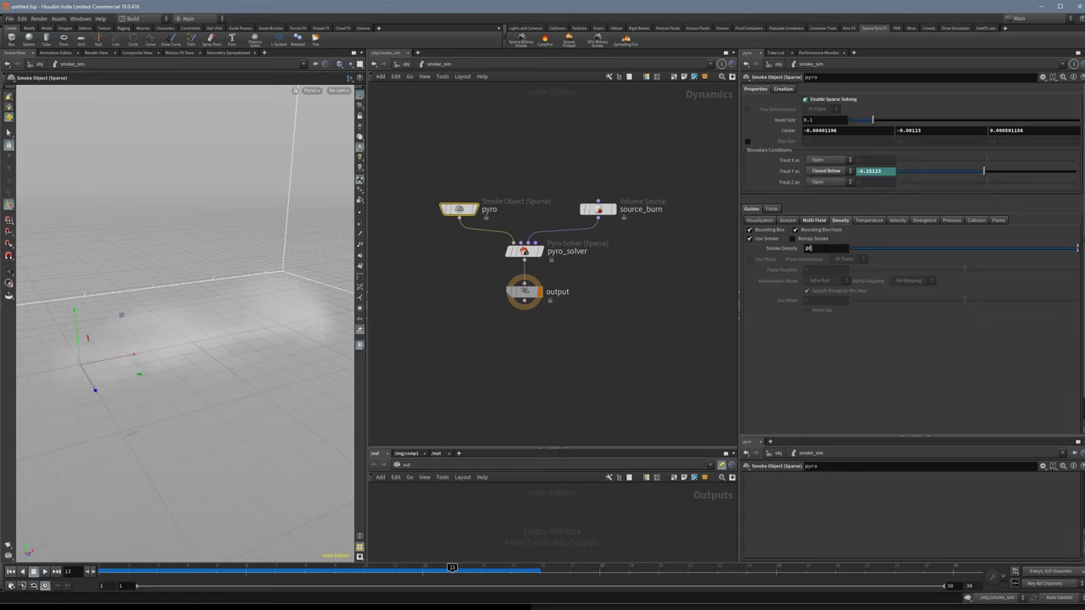
Set the Smoke Density of the pyro object's Density guide to 100.
click(818, 248)
text(100)
key(Return)
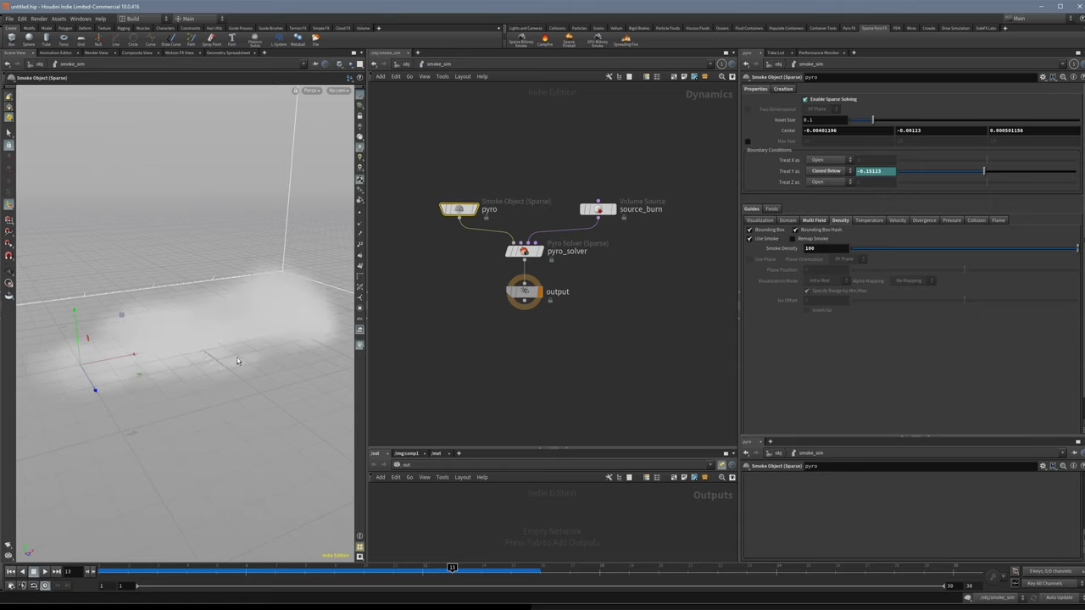
Scrub through the timeline and replay the smoke simulation from frame 1 to examine the smoke's motion.
alt+right_drag(291, 352, 182, 342)
alt+drag(181, 341, 303, 331)
alt+middle_drag(303, 332, 205, 342)
alt+drag(206, 342, 229, 356)
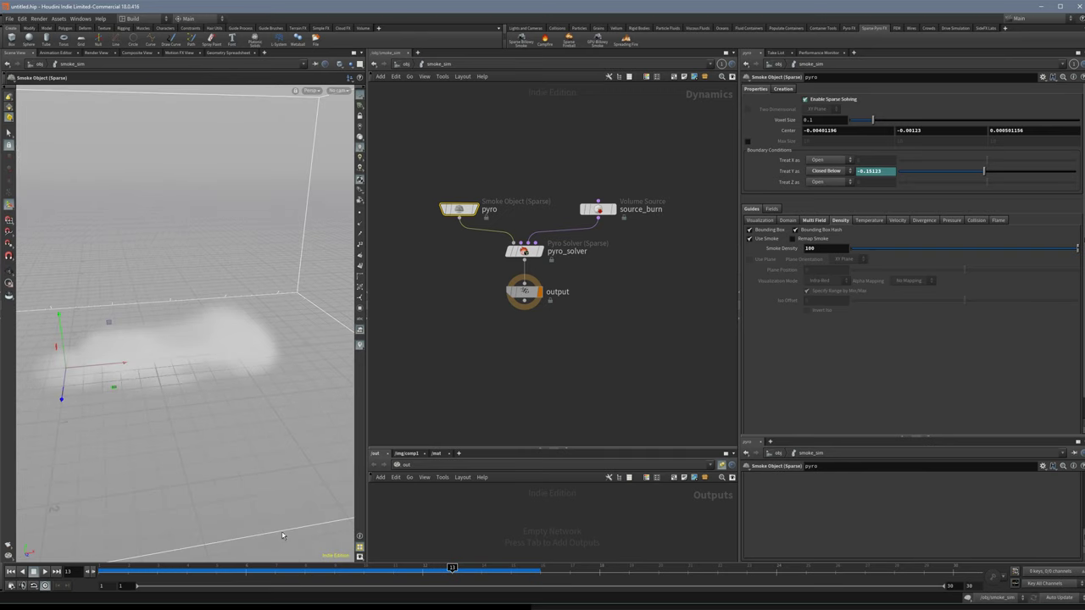
mouse_move(284, 572)
mouse_down()
mouse_move(216, 571)
mouse_move(600, 565)
mouse_up()
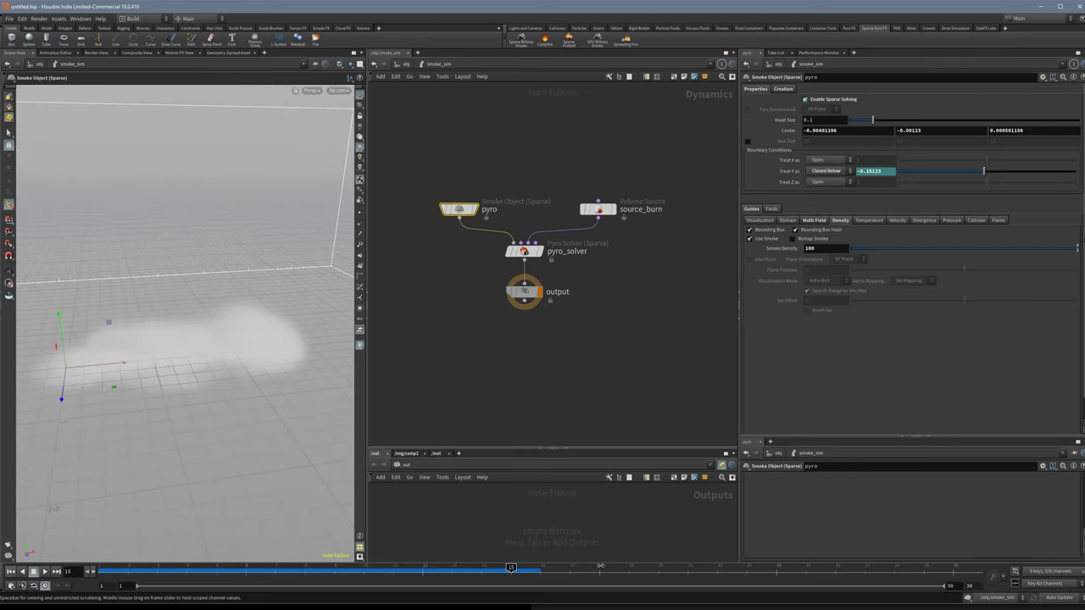
drag(345, 572, 157, 572)
mouse_move(184, 430)
alt+right_down()
mouse_move(162, 436)
mouse_move(191, 429)
alt+right_up()
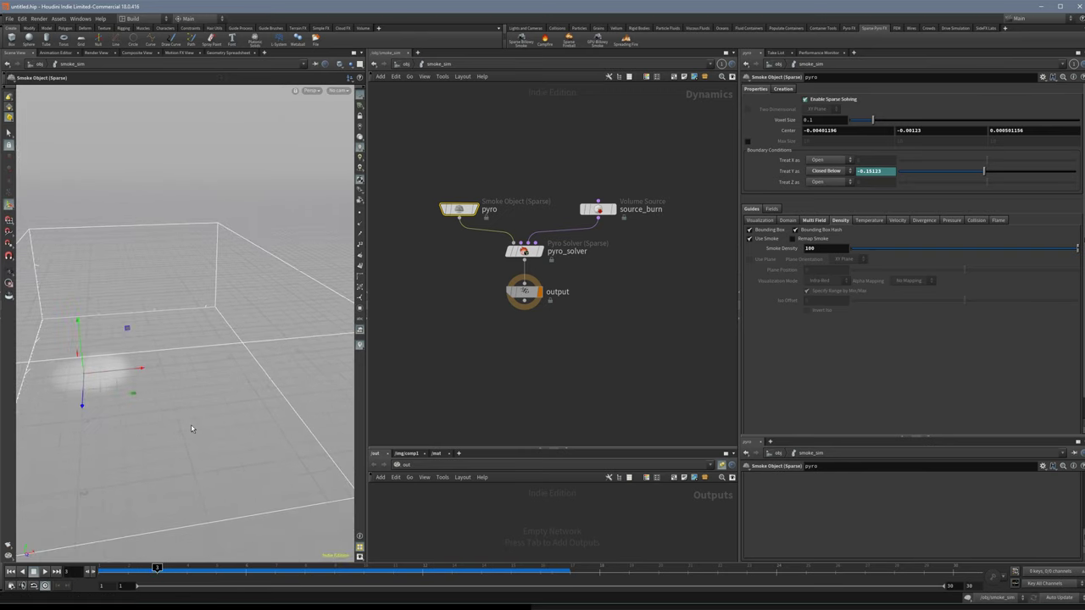
key(Up)
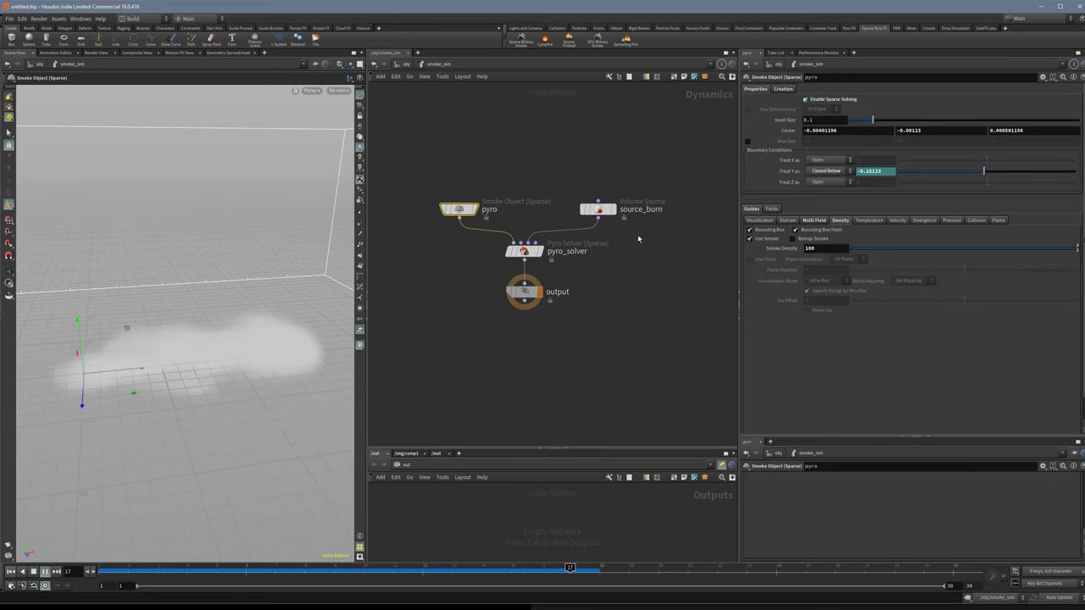
Lower the Scale of source_burn's vel operation to 0.5 and finally to 0.25, replaying the smoke after each change.
click(600, 210)
scroll(845, 360, down, 3)
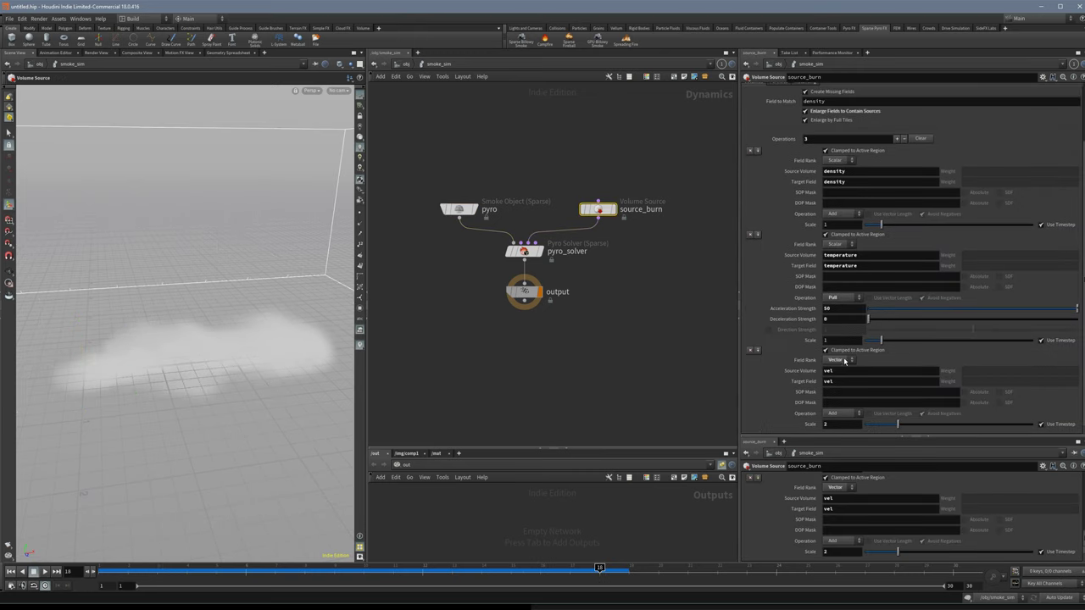
click(827, 423)
text(.5)
key(Return)
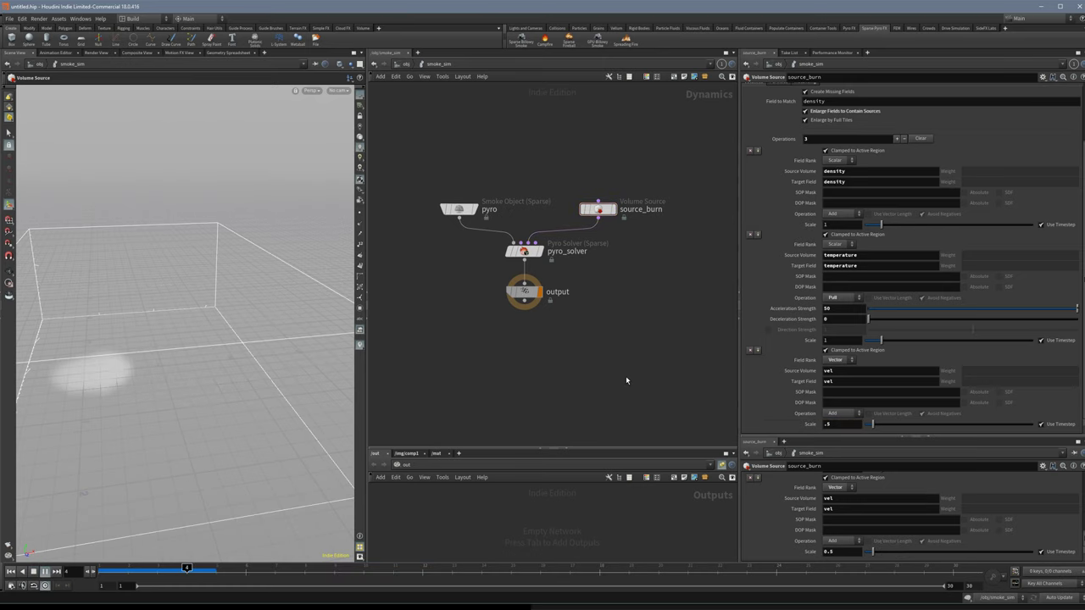
click(837, 424)
key(BackSpace)
text(25)
key(Return)
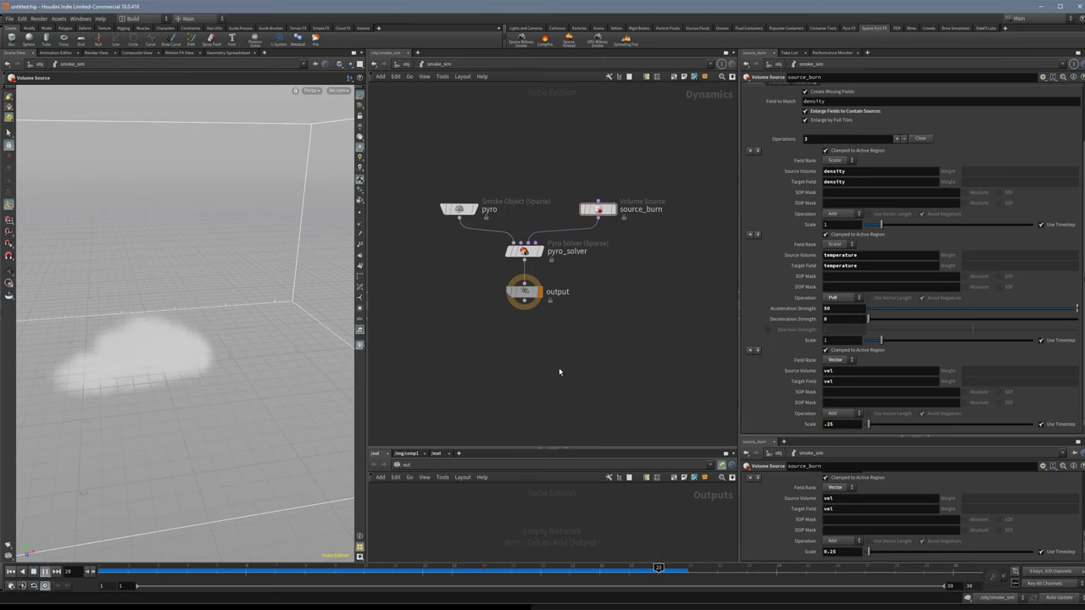
alt+drag(314, 368, 245, 351)
At the object level, duplicate fire_import, place the copy below smoke_sim and name it smoke_import.
key(u)
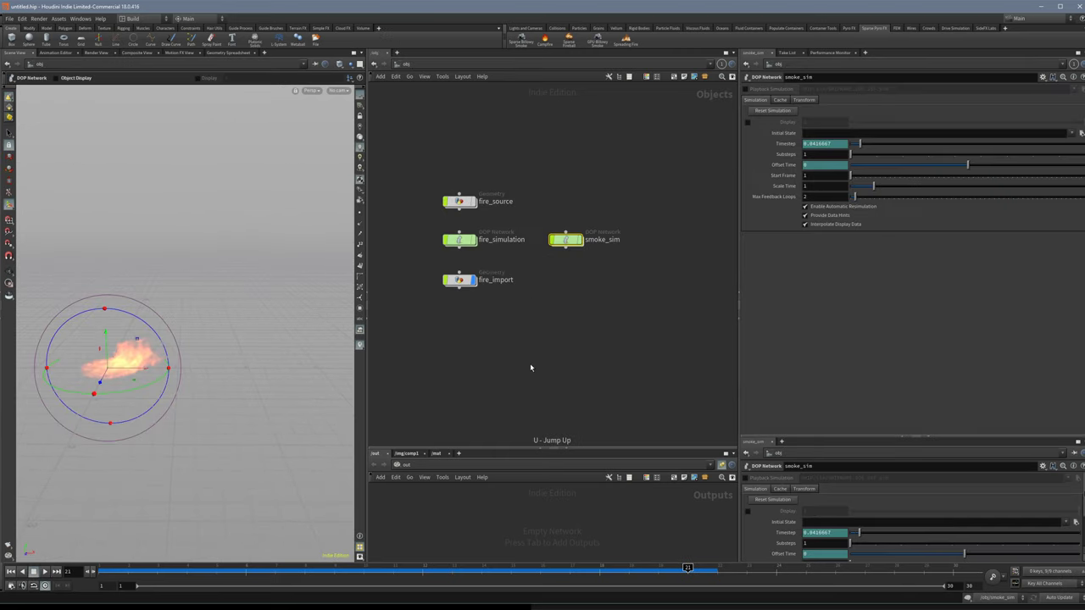
middle_drag(554, 281, 557, 270)
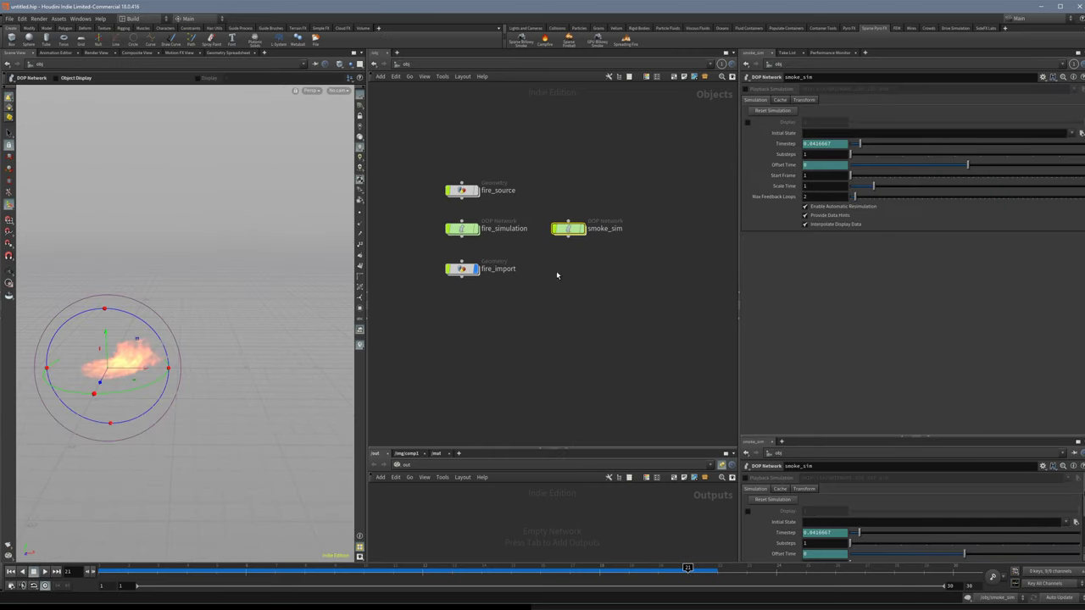
click(469, 271)
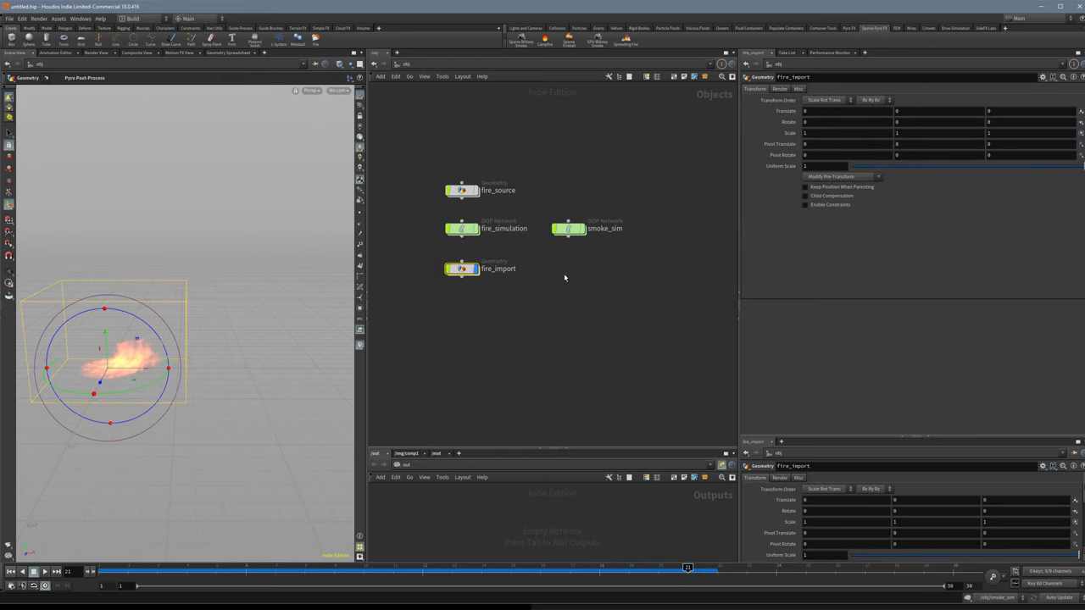
key(ctrl+c)
key(ctrl+v)
drag(562, 280, 566, 276)
double_click(606, 268)
text(smoke_)
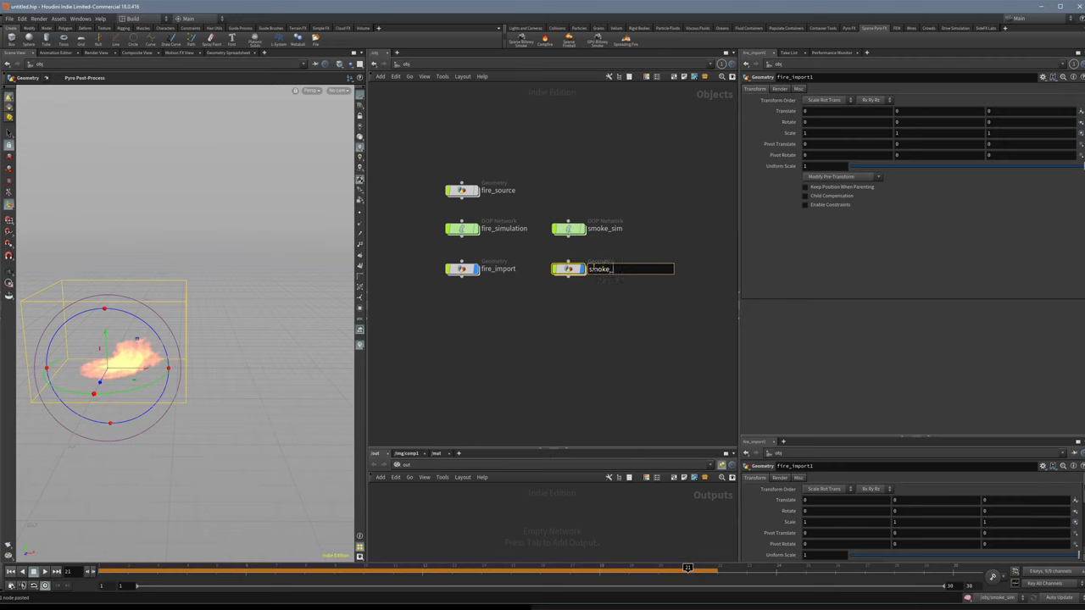
text(import)
key(Return)
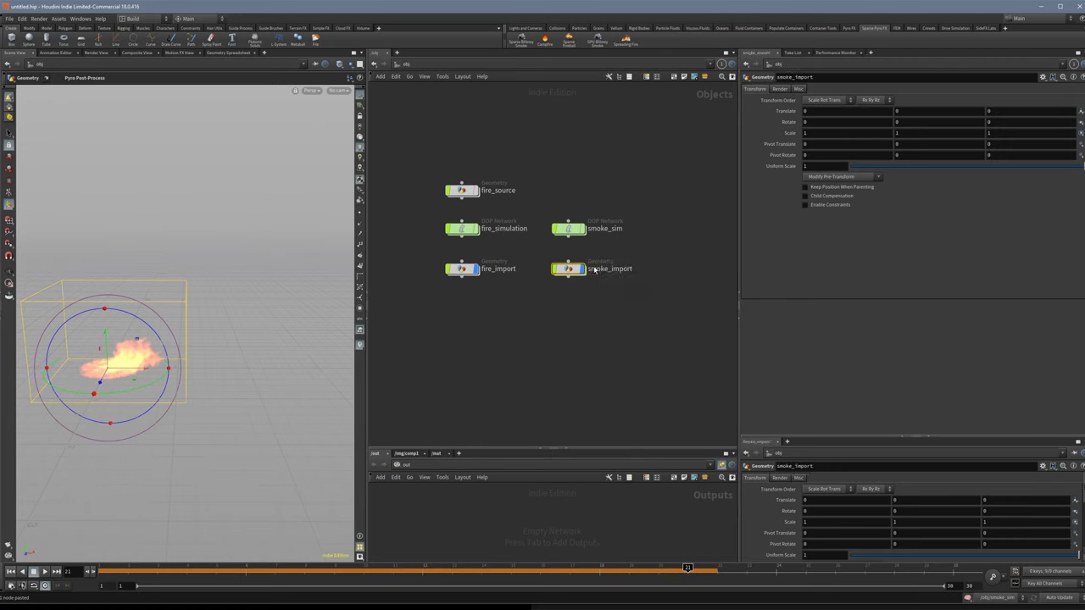
Inside smoke_import, delete the smoke source chain from blast1 through OUT_source_smoke, keeping import_fire_fields and post_process.
double_click(568, 269)
middle_drag(665, 190, 654, 191)
scroll(607, 202, down, 3)
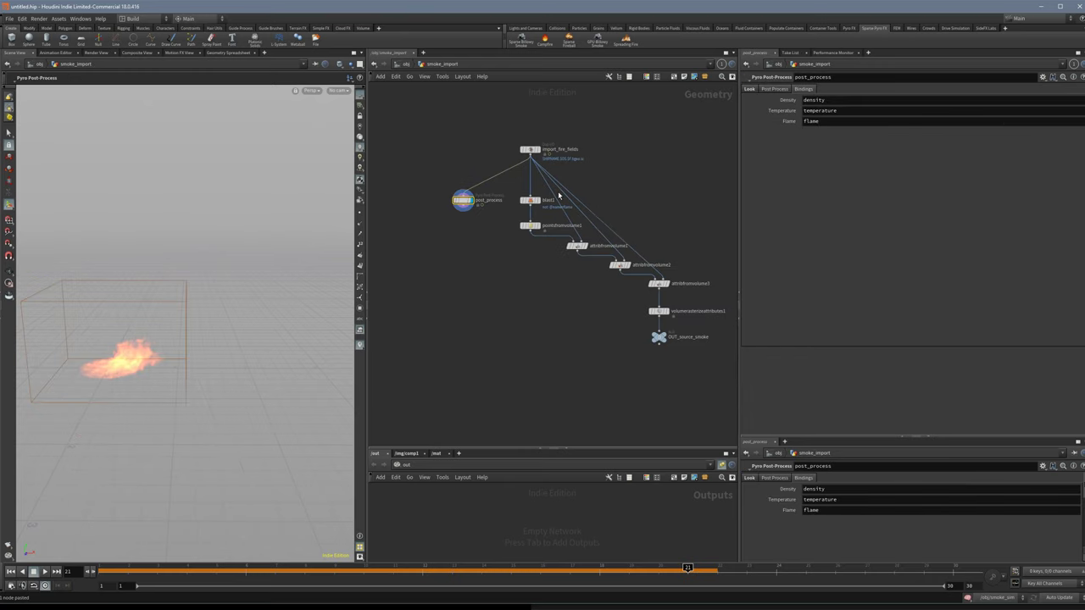
drag(519, 185, 690, 351)
key(Delete)
scroll(516, 228, up, 2)
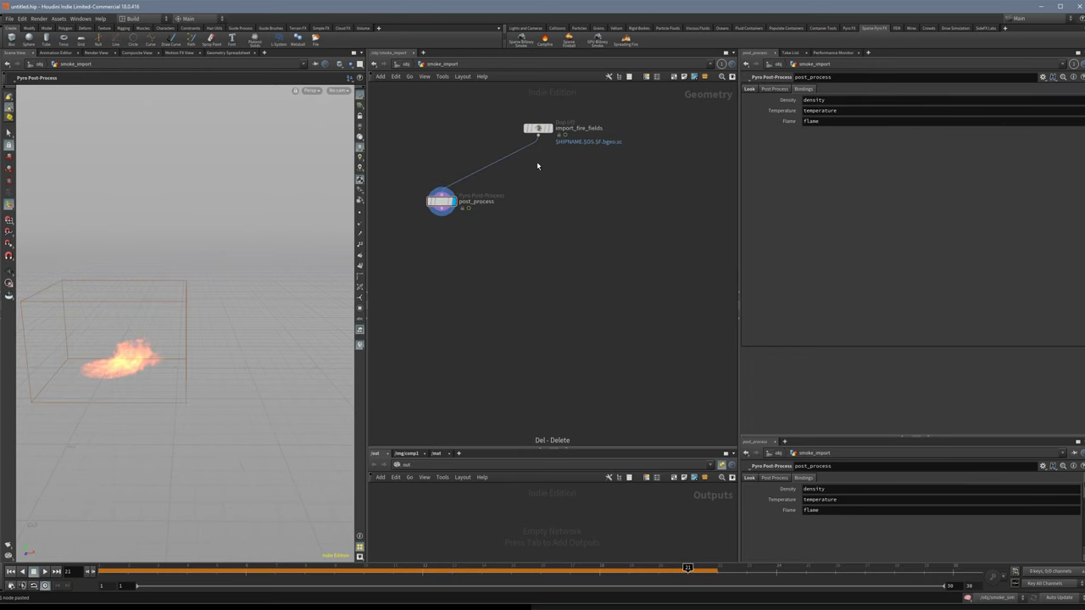
Point the DOP Network of import_fire_fields in smoke_import to /obj/smoke_sim.
click(539, 143)
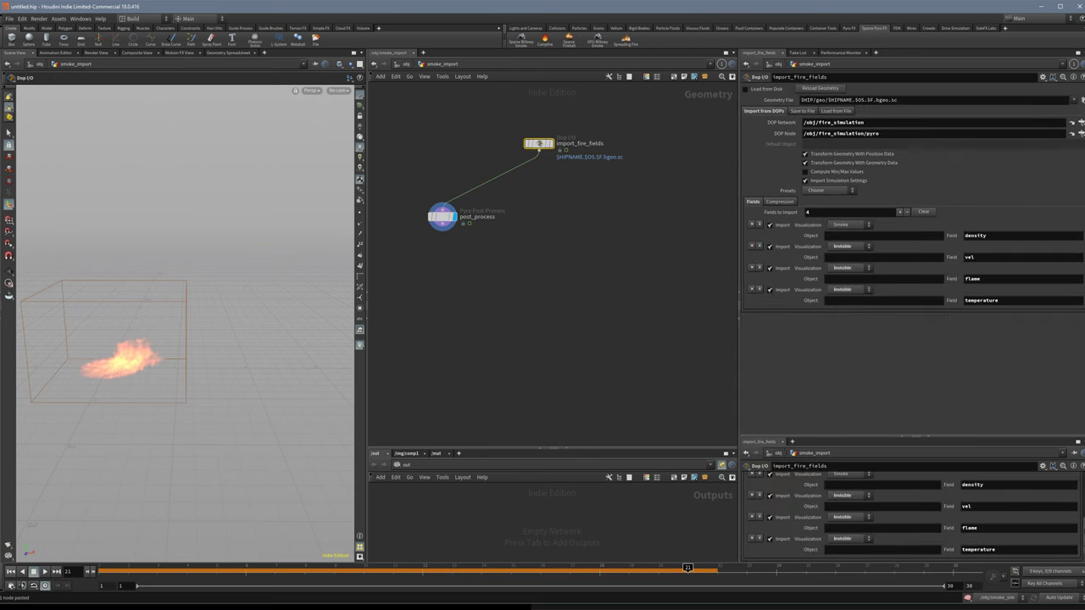
click(1077, 100)
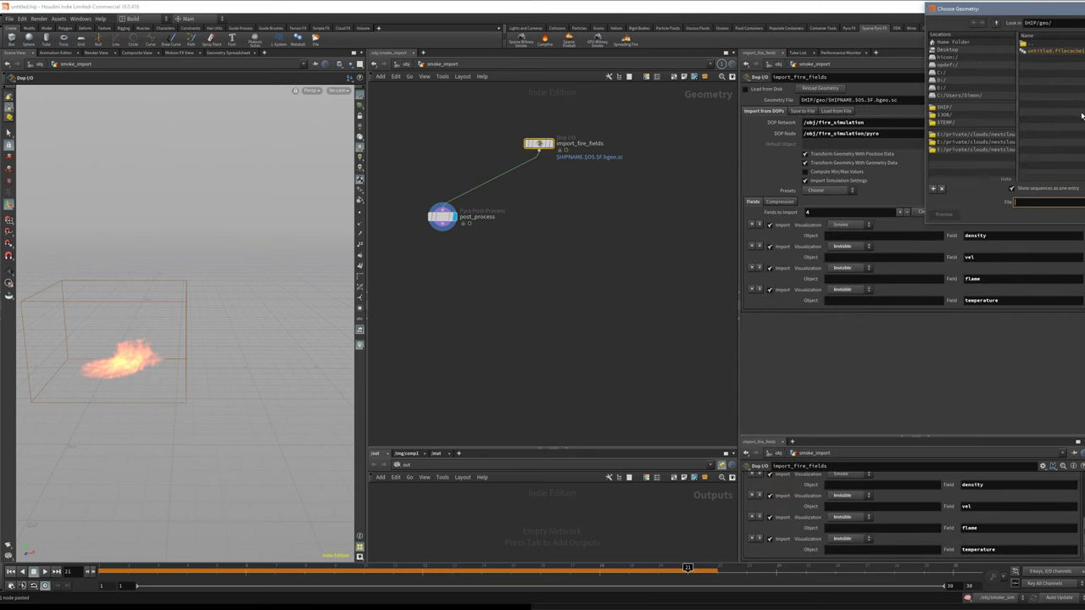
key(Escape)
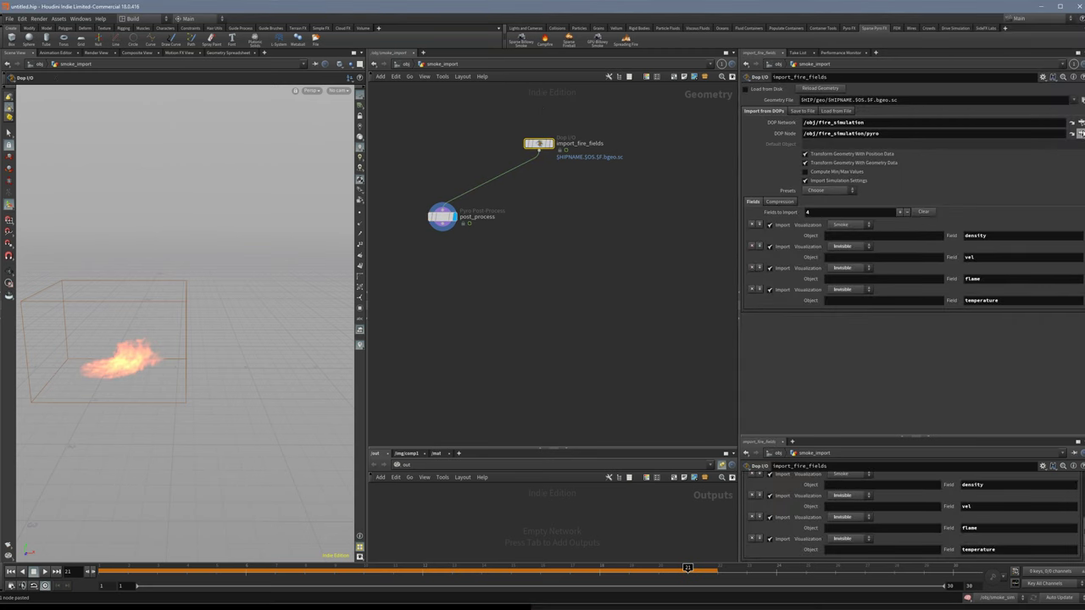
click(1080, 123)
drag(1075, 54, 863, 71)
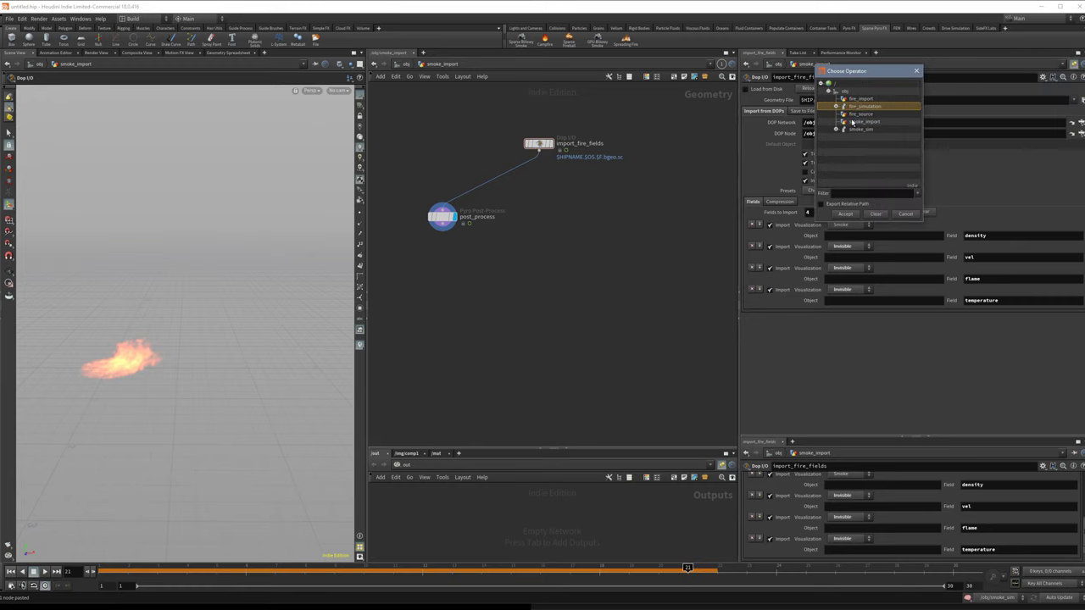
click(865, 121)
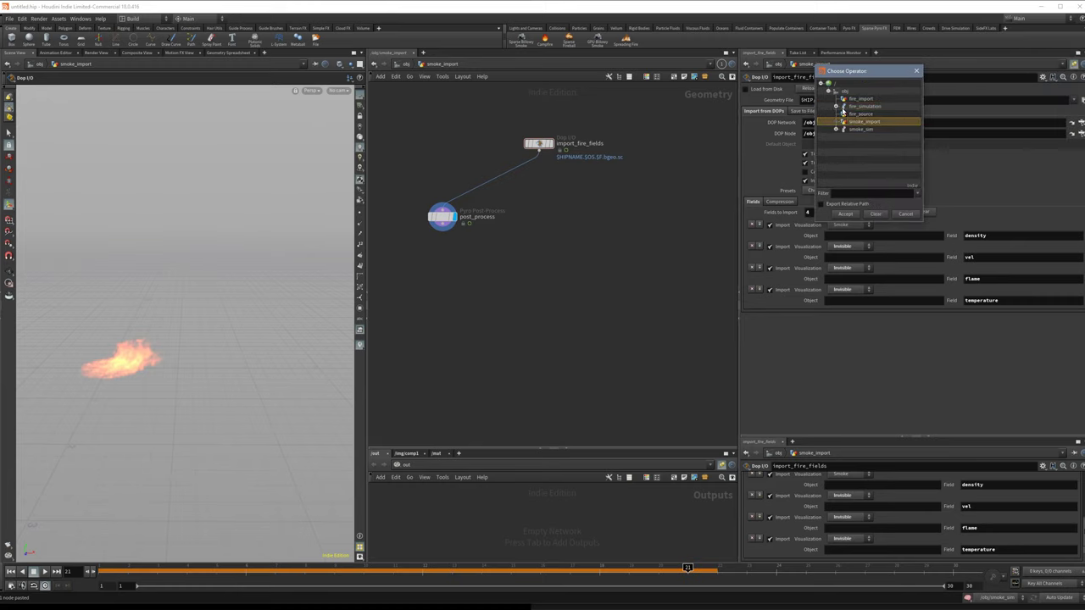
click(854, 129)
click(848, 215)
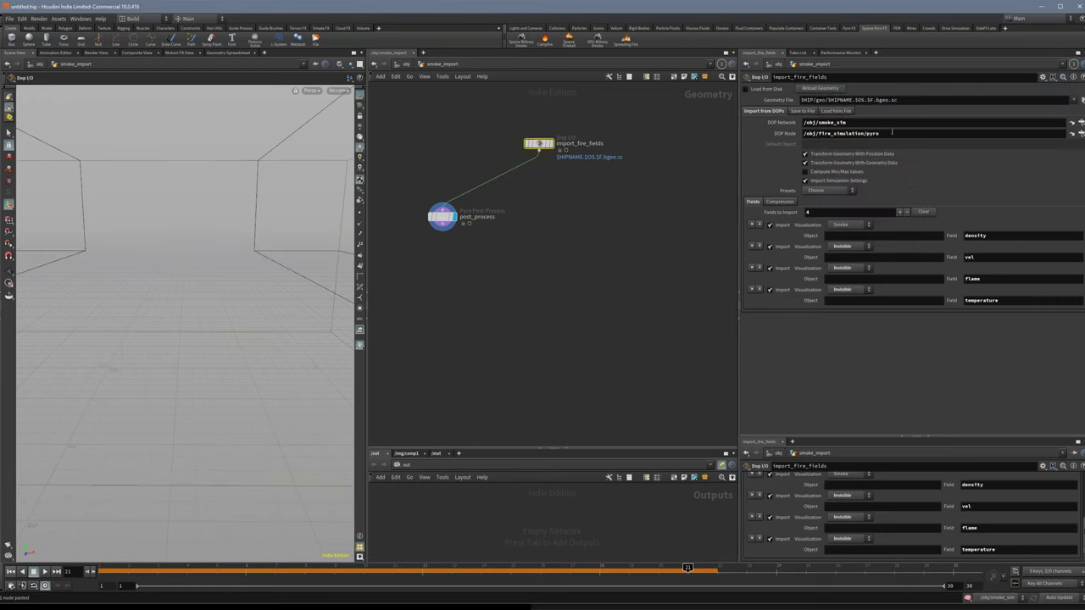
Check the smoke object's name in smoke_sim and set the DOP Node of import_fire_fields to pyro.
text(*)
key(Return)
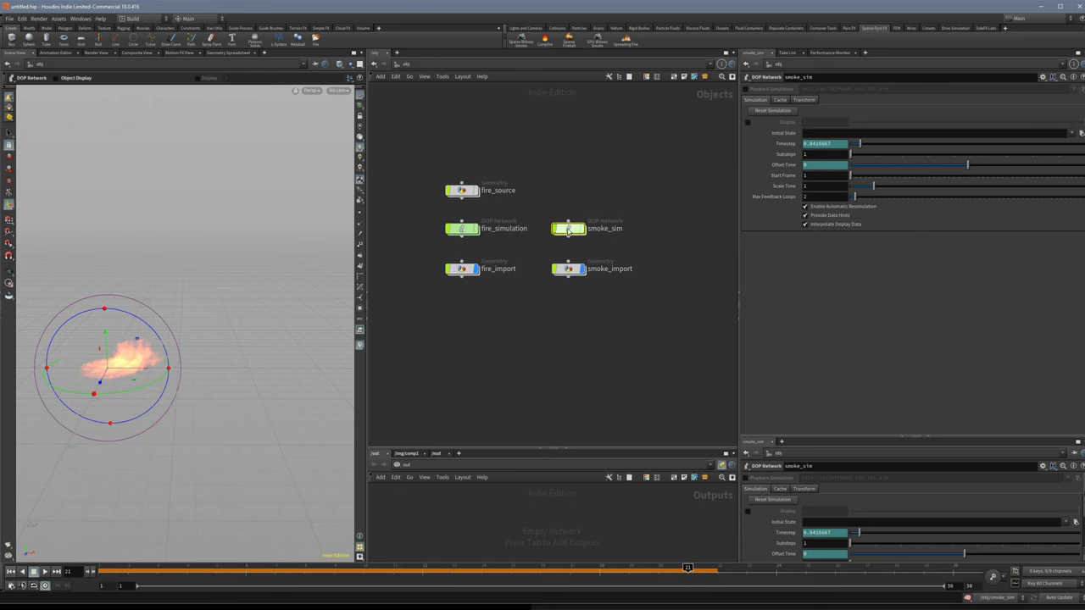
double_click(573, 227)
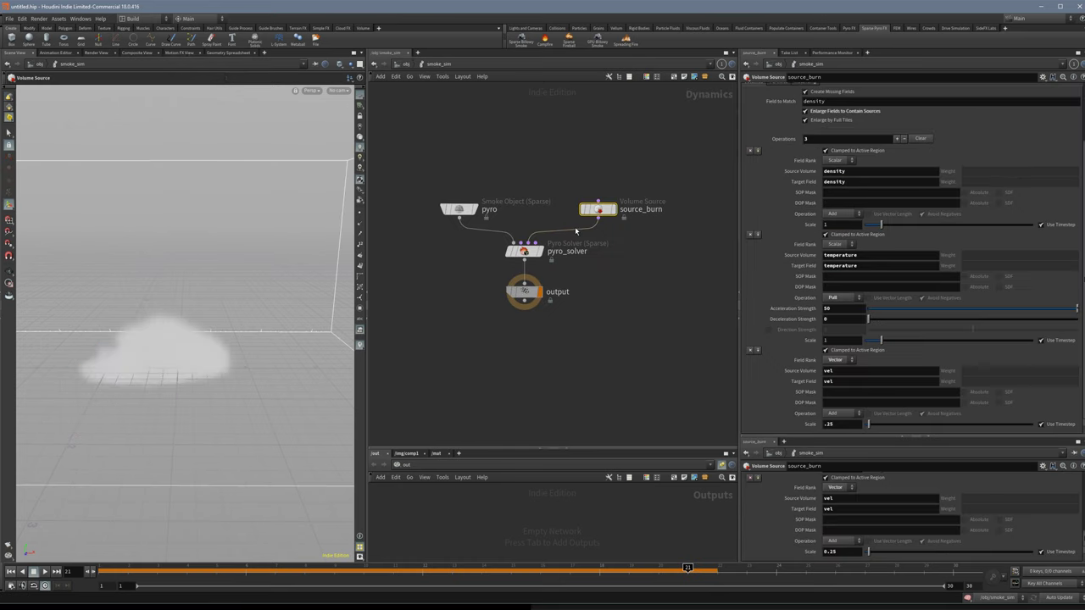
double_click(489, 210)
key(Return)
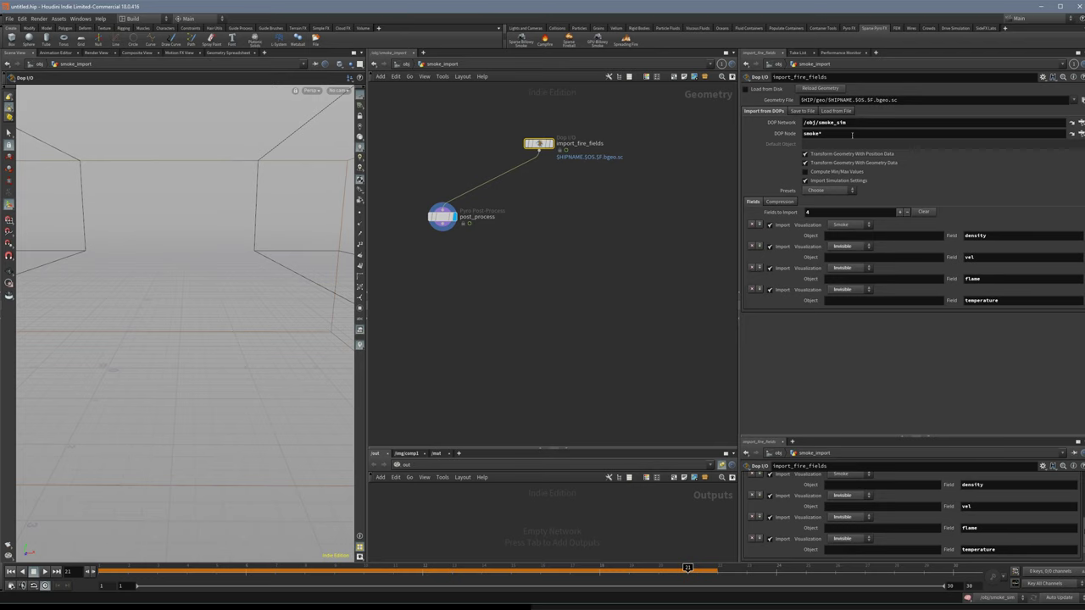
drag(852, 135, 748, 138)
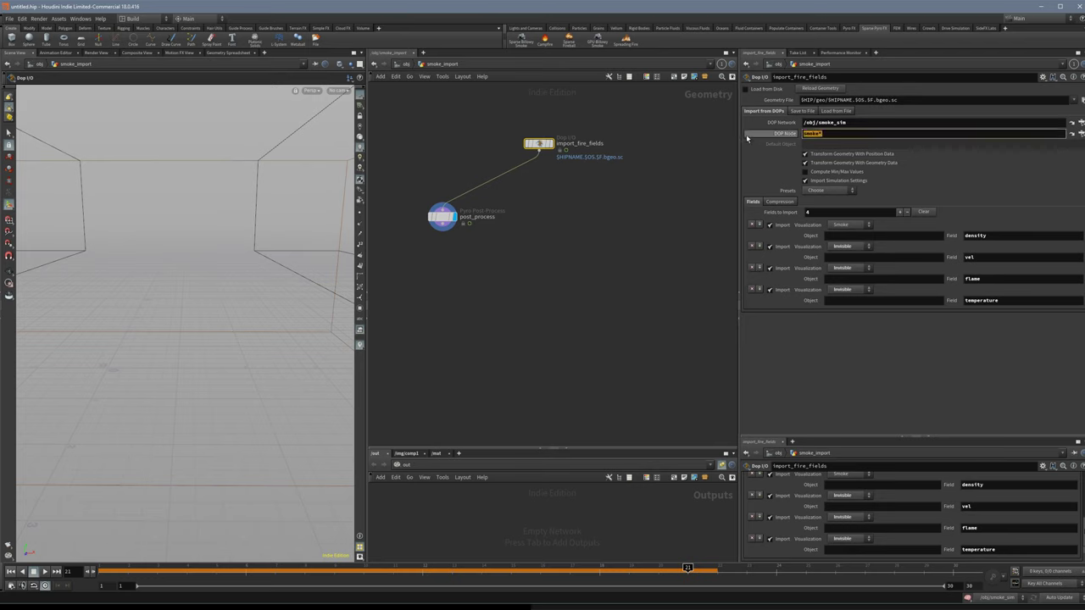
text(pyro)
key(Return)
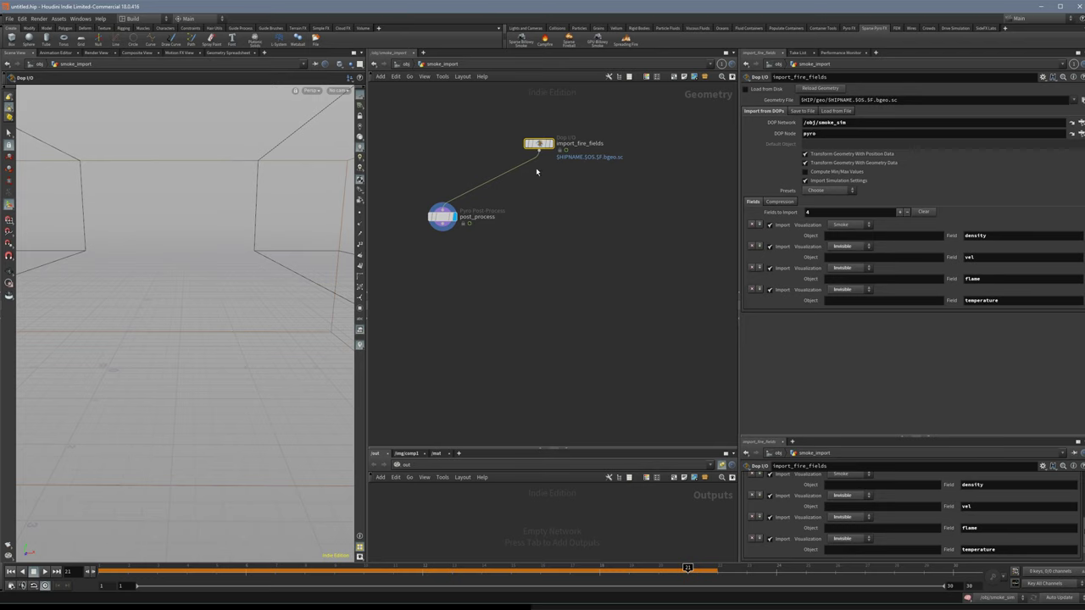
Preview the imported smoke at import_fire_fields and delete the post_process node.
click(551, 143)
key(Up)
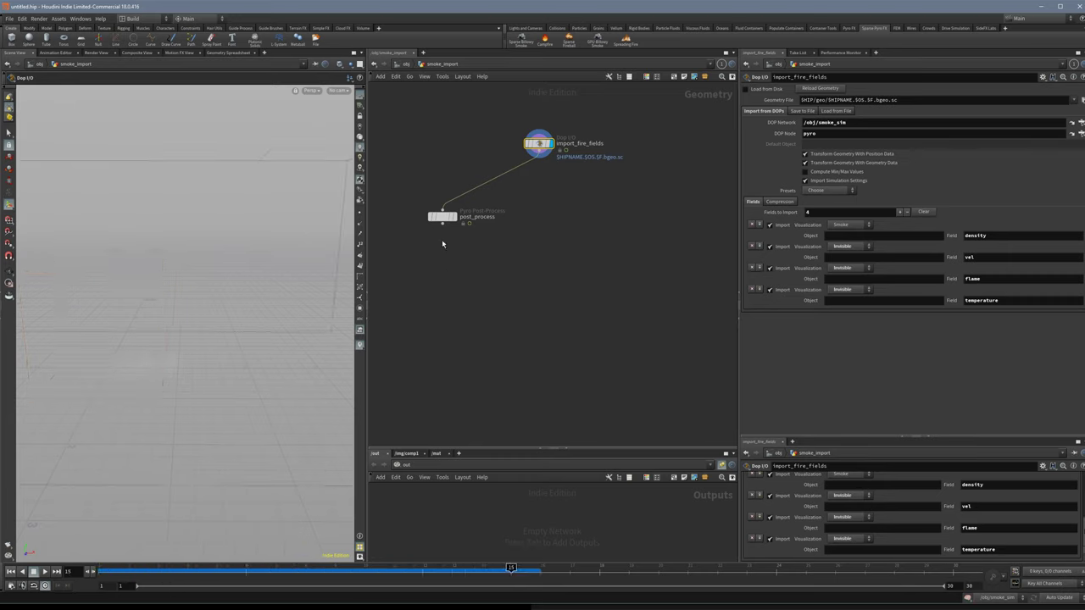
drag(457, 220, 604, 218)
click(604, 217)
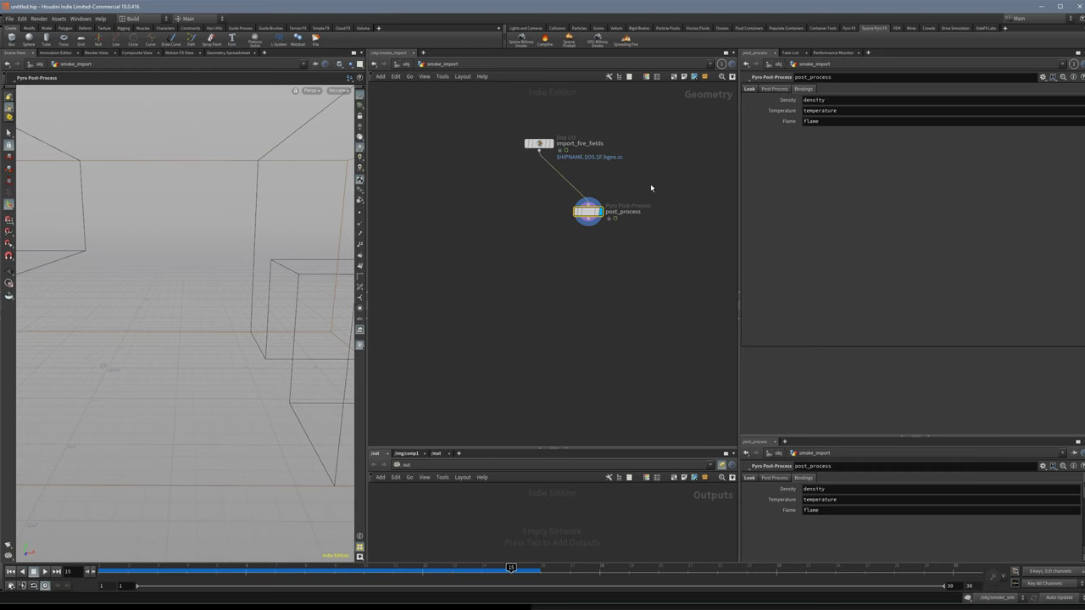
key(Delete)
Append a Volume Visualization node to import_fire_fields.
drag(539, 151, 588, 206)
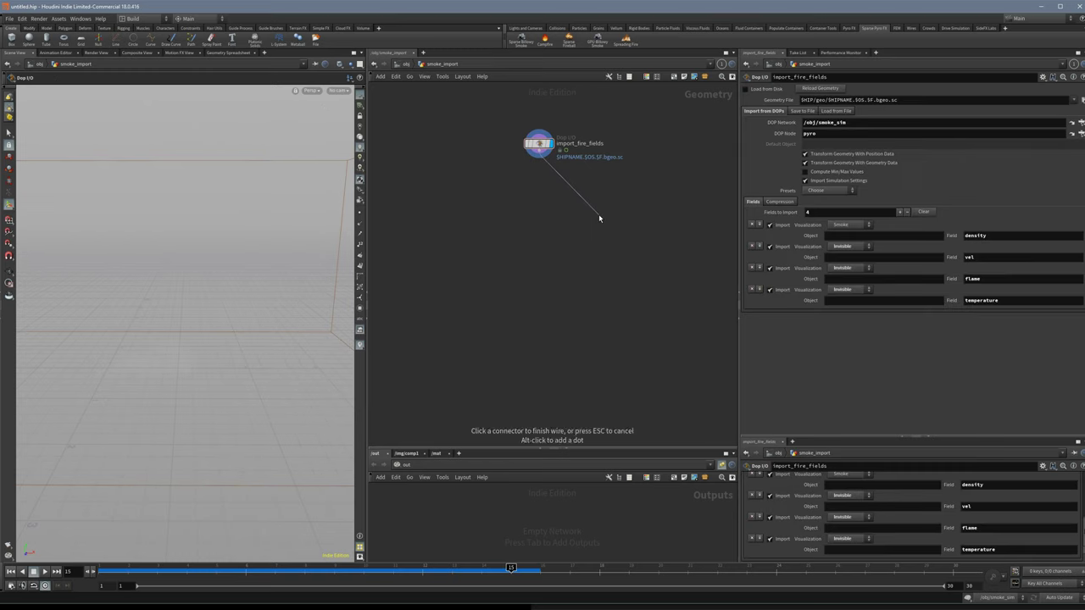
click(599, 214)
text(vol vis)
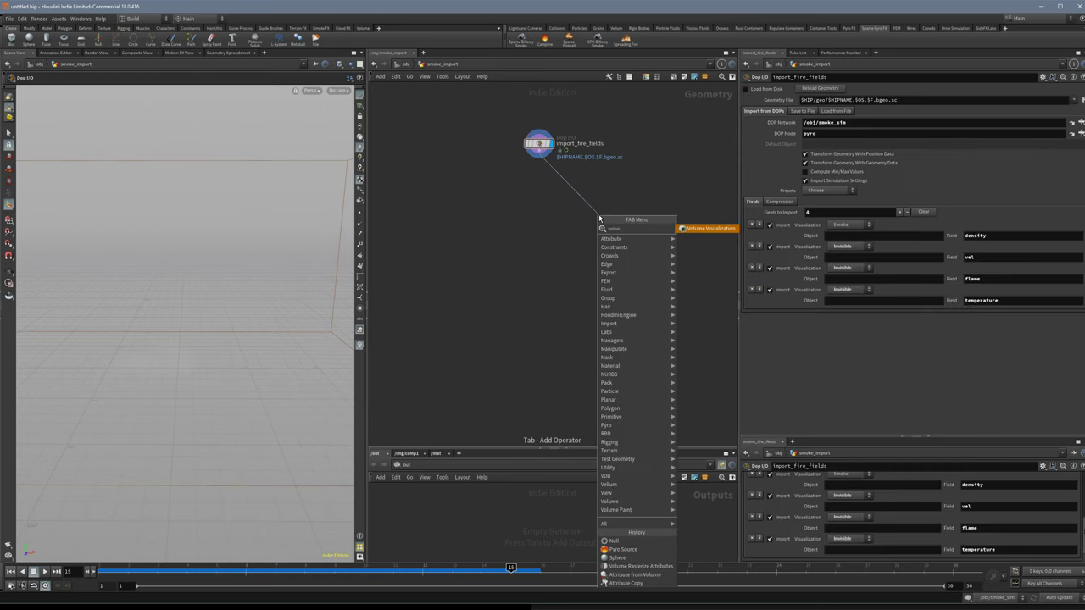
key(Return)
click(595, 197)
Set both the Density Field and the Diffuse Field of volumevisualization1 to density.
click(839, 164)
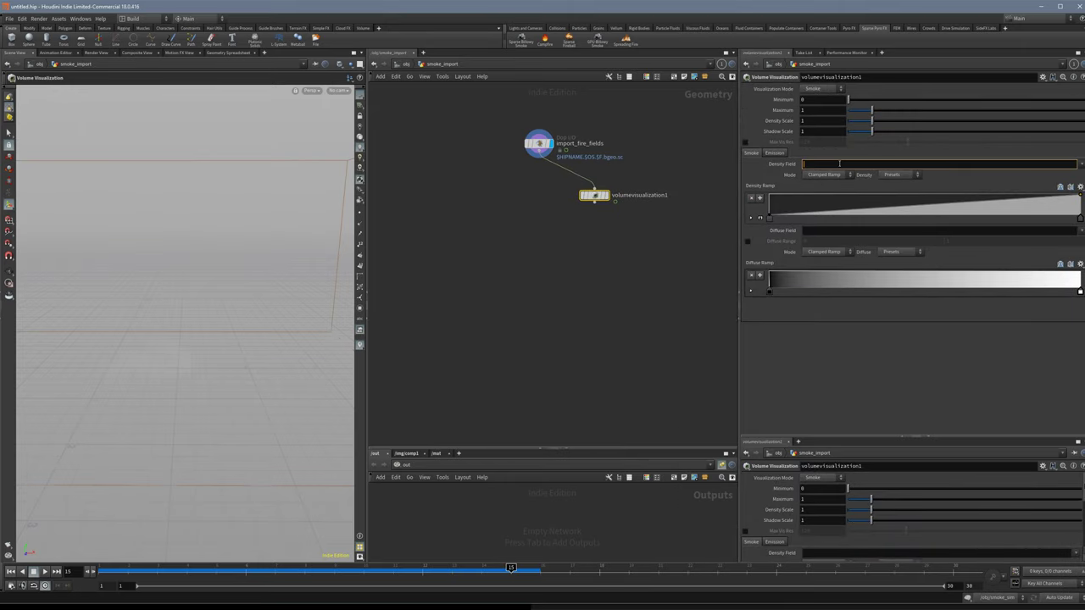
text(density)
key(Return)
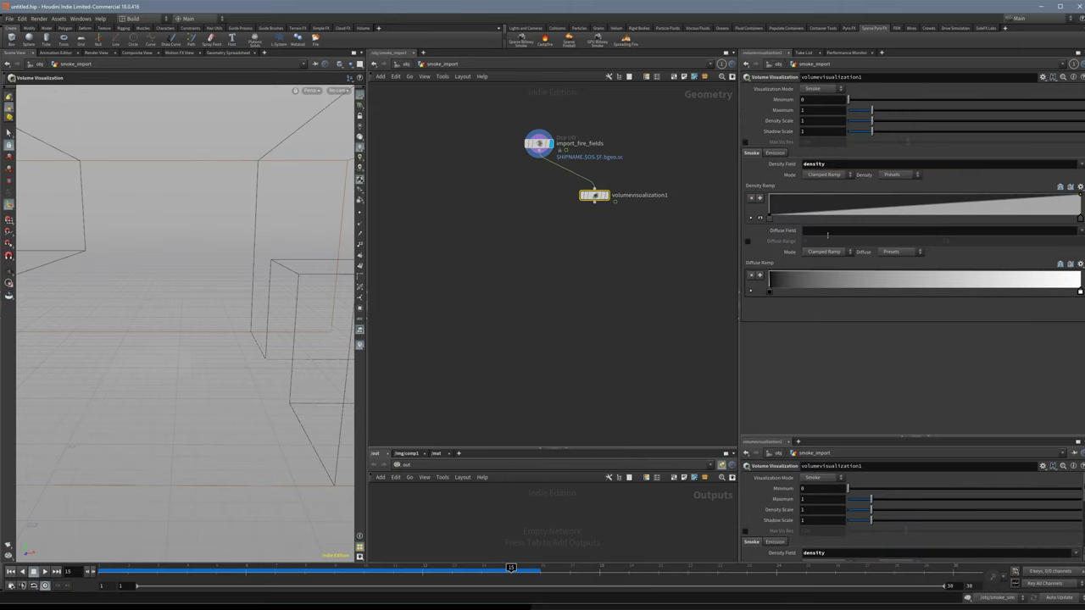
click(827, 232)
text(density)
key(Return)
Set the Density Scale of volumevisualization1 to 100 and display that node while the simulation plays.
double_click(801, 121)
text(100)
key(Return)
click(605, 196)
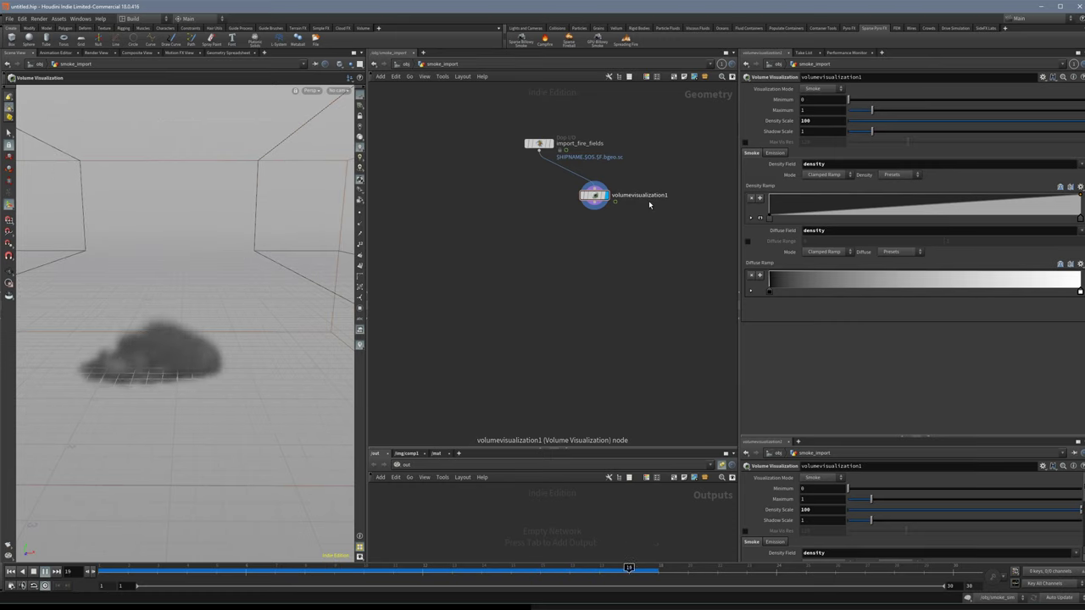
Reduce the Density Scale of volumevisualization1 to 10 and return to the object level to view fire and smoke together.
click(809, 121)
text(10)
key(Return)
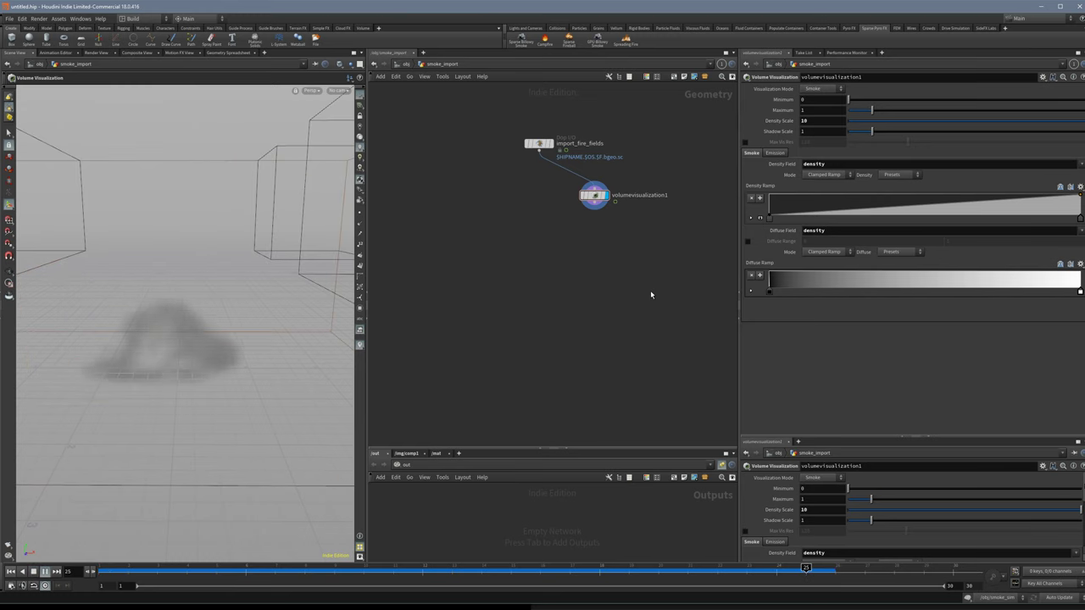
key(u)
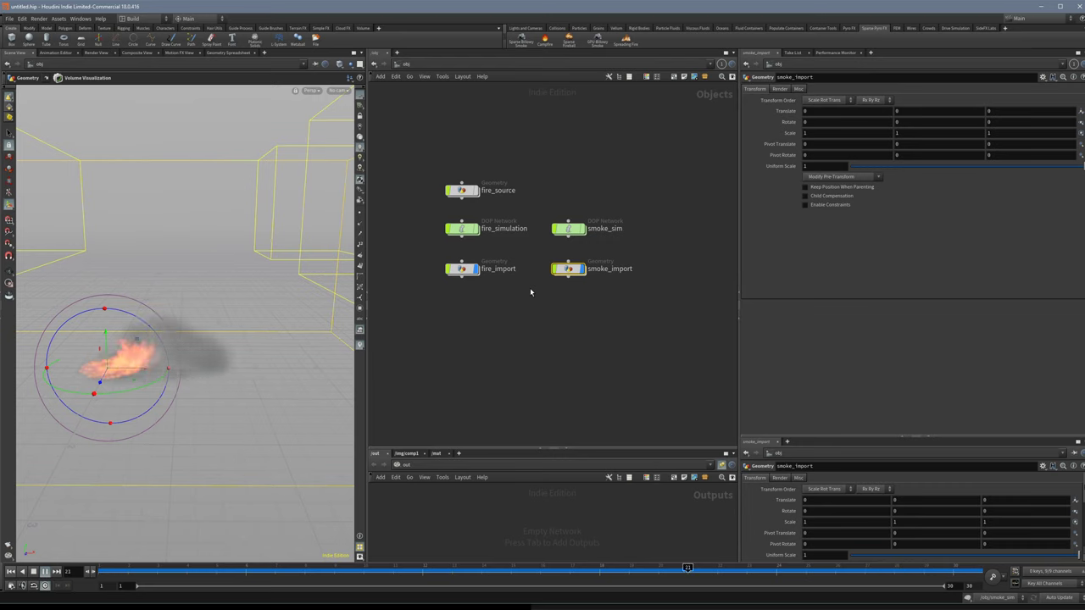
Stop the playback and set the Voxel Size of the pyro smoke object inside fire_simulation to 0.01.
key(Escape)
drag(251, 406, 252, 376)
click(523, 354)
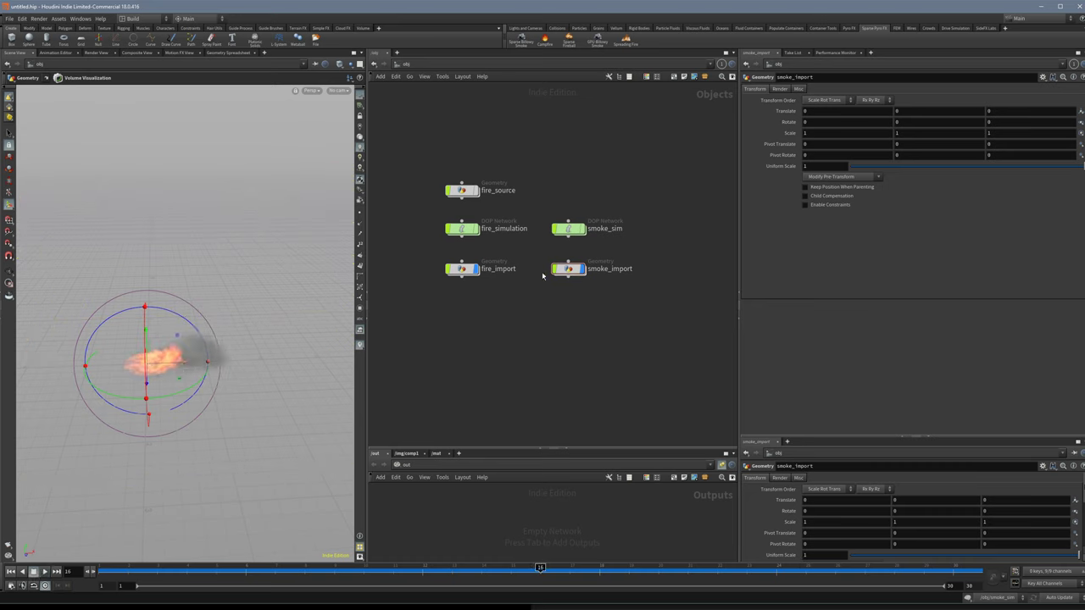
double_click(470, 231)
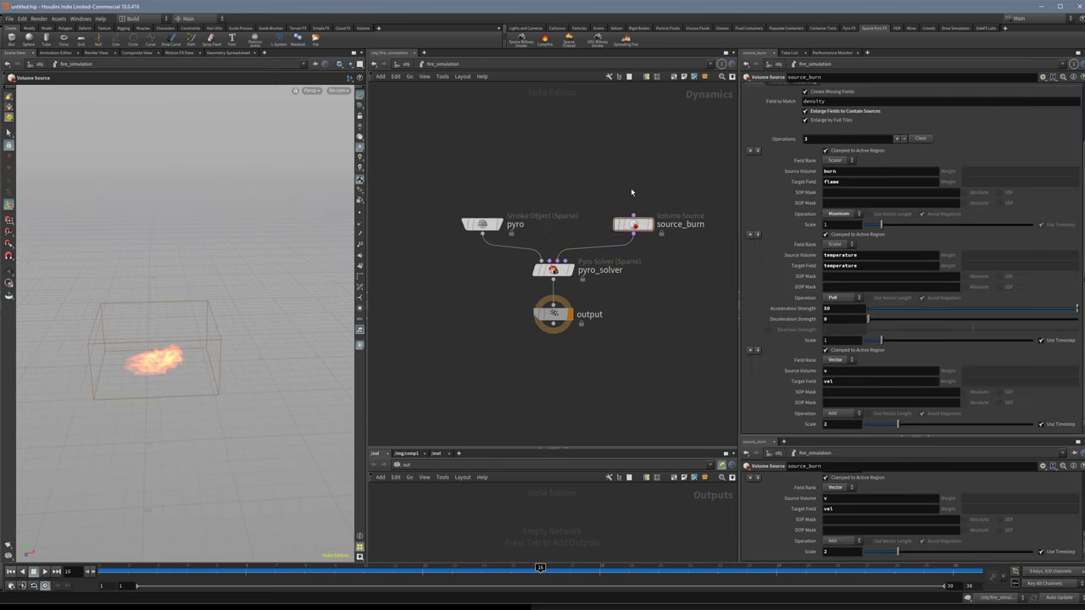
click(469, 224)
click(821, 96)
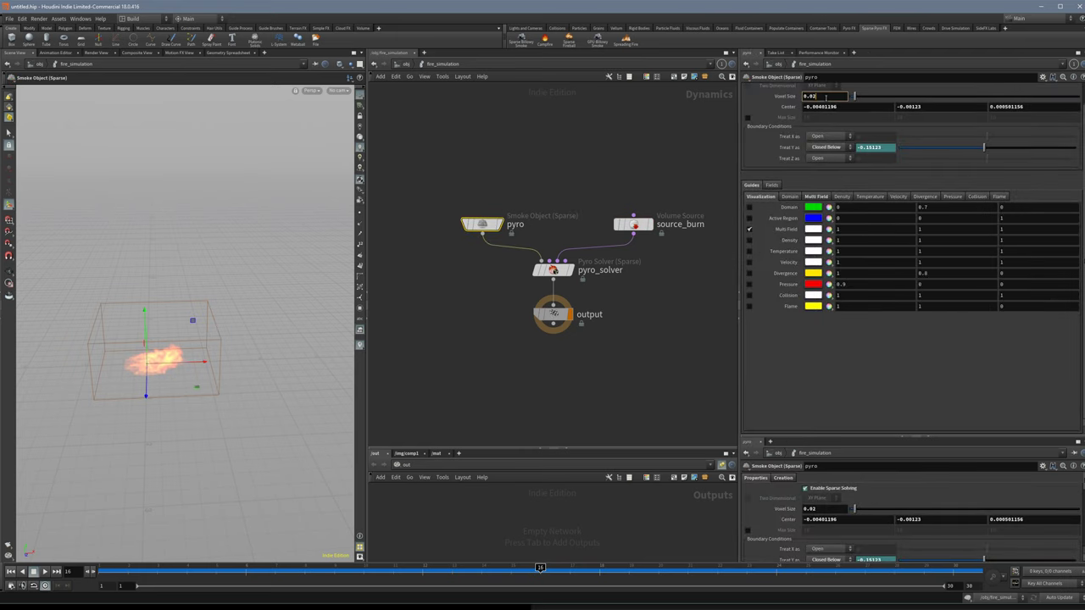
key(BackSpace)
text(1)
key(Return)
click(611, 142)
key(u)
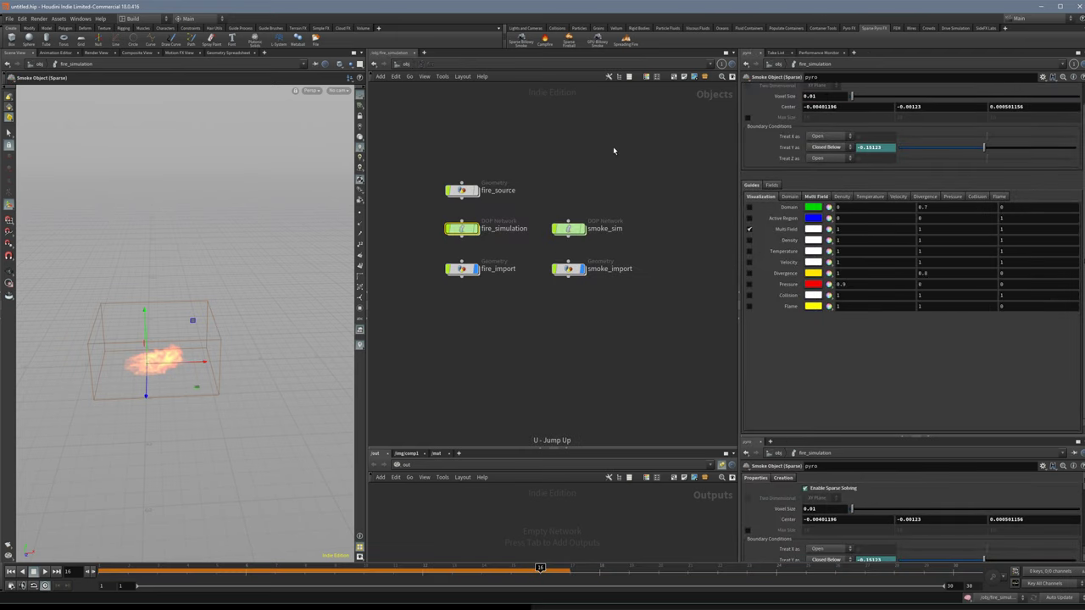
Set the Voxel Size of smoke_sim's pyro object to 0.05 and simulate fire and smoke up to frame 21.
double_click(572, 226)
click(462, 210)
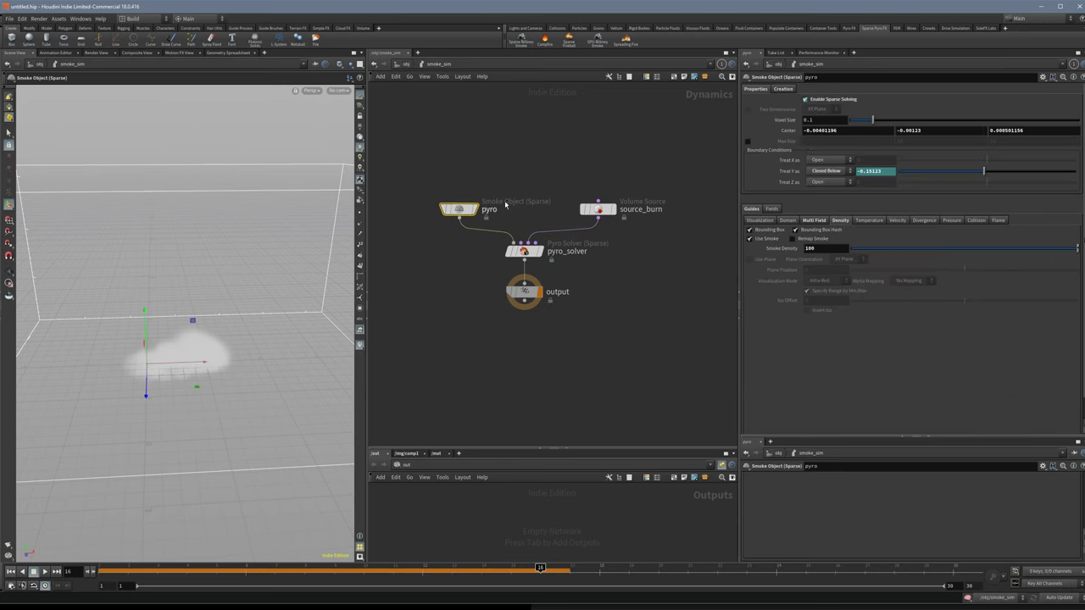
double_click(818, 120)
text(0.05)
key(Return)
key(u)
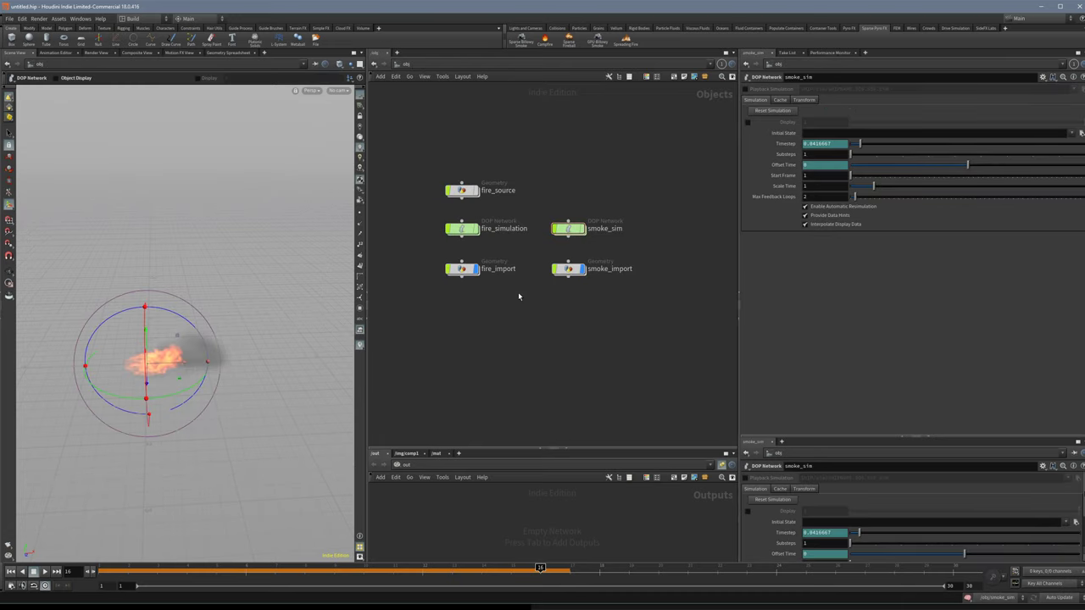
key(ctrl+Up)
key(Up)
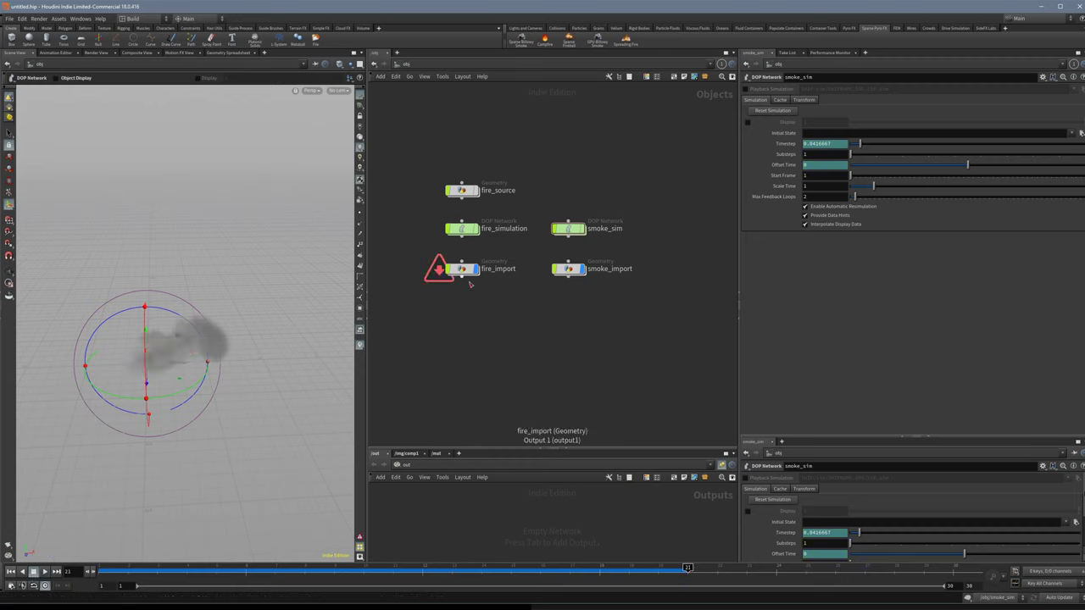
Frame the fire and smoke closely and render them in the Render View using Scene View 1 as the camera.
key(Tab)
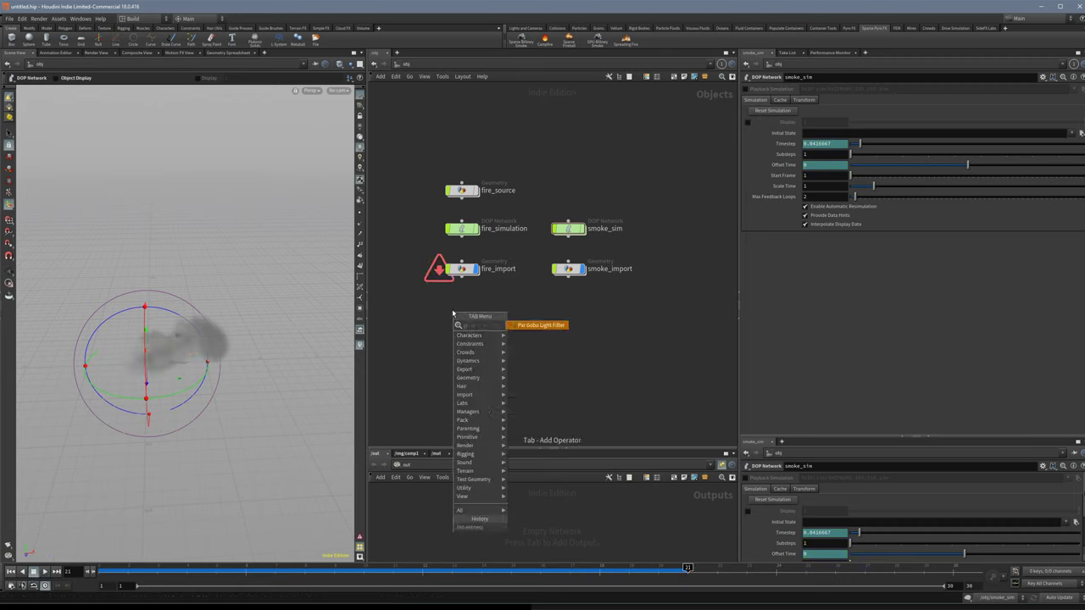
click(510, 298)
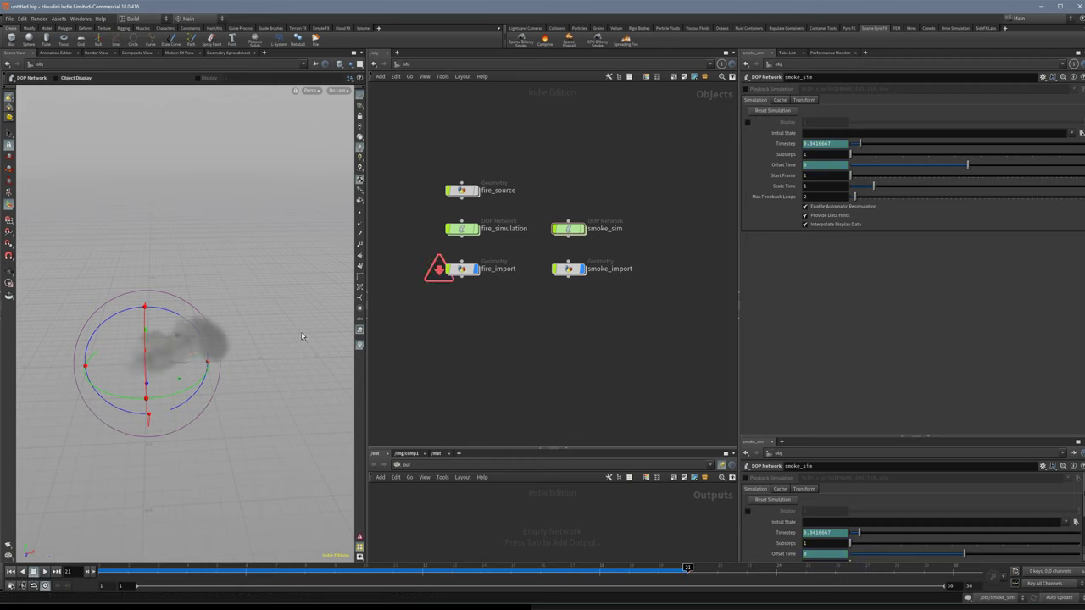
alt+right_drag(178, 270, 247, 268)
alt+drag(248, 268, 249, 249)
alt+right_drag(196, 256, 234, 262)
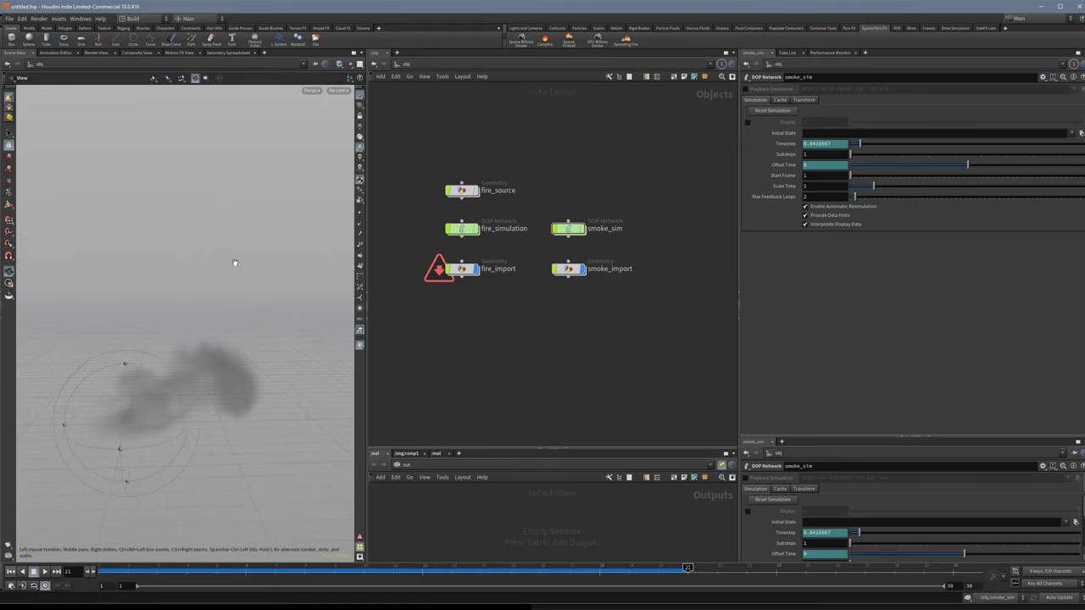
alt+drag(235, 262, 235, 246)
click(99, 54)
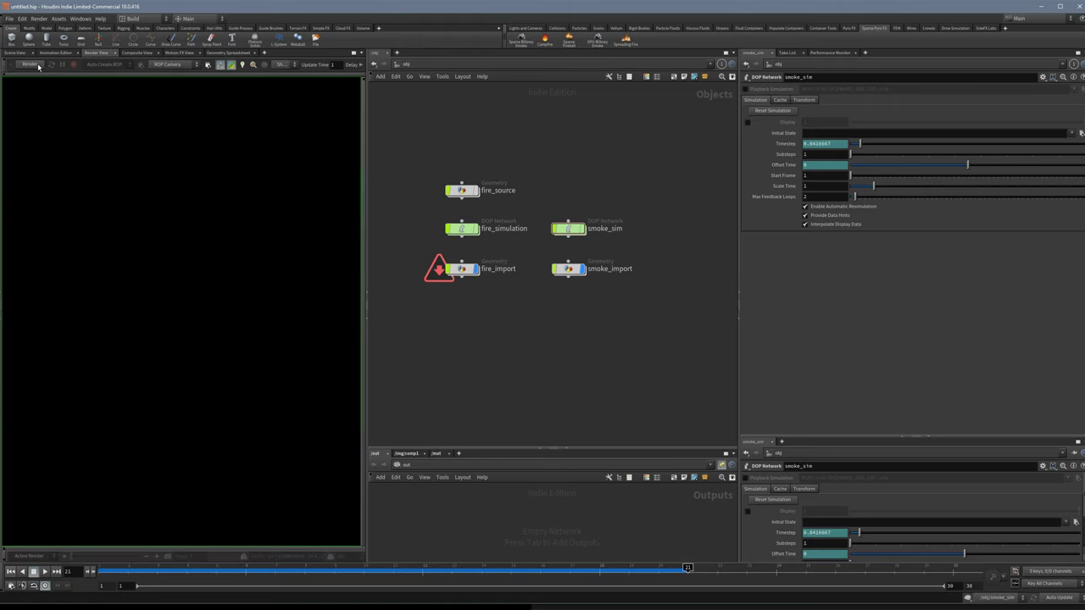
click(167, 65)
click(167, 86)
click(30, 65)
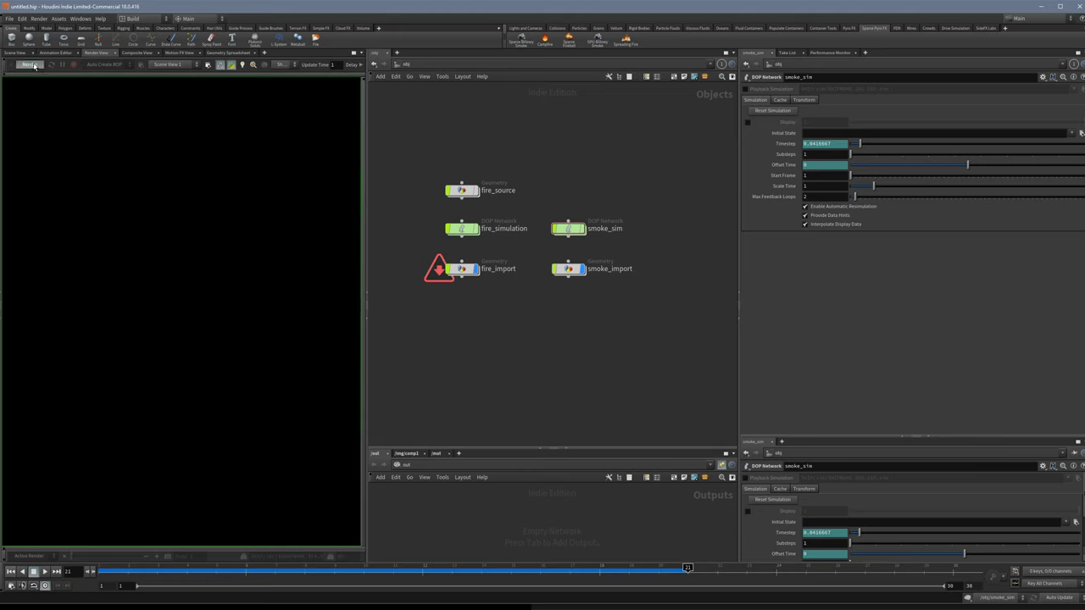
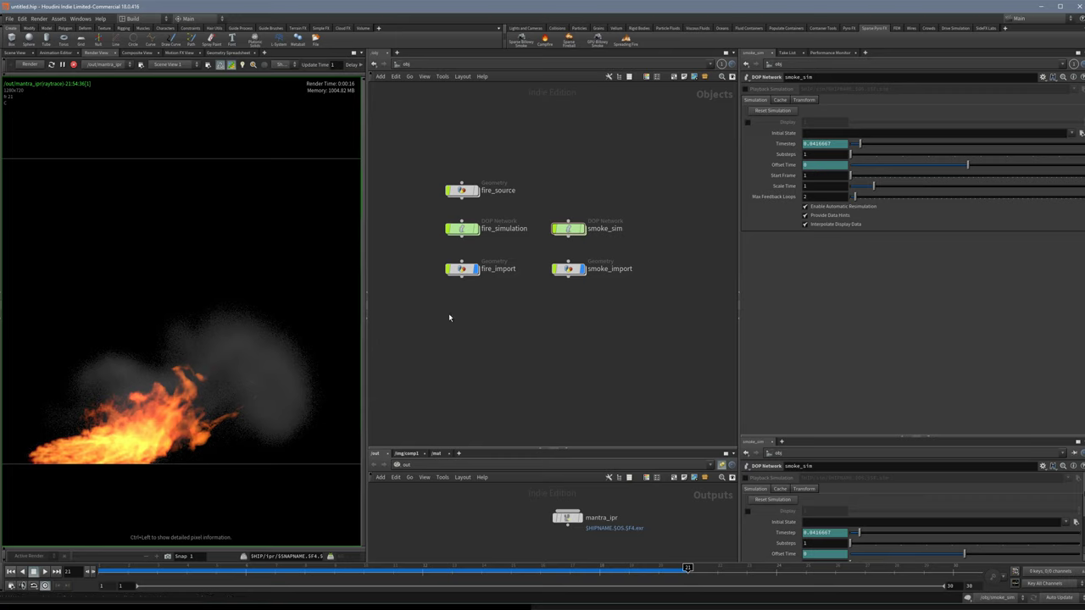
Add a Geometry object to the object network below fire_import.
key(Tab)
text(geo)
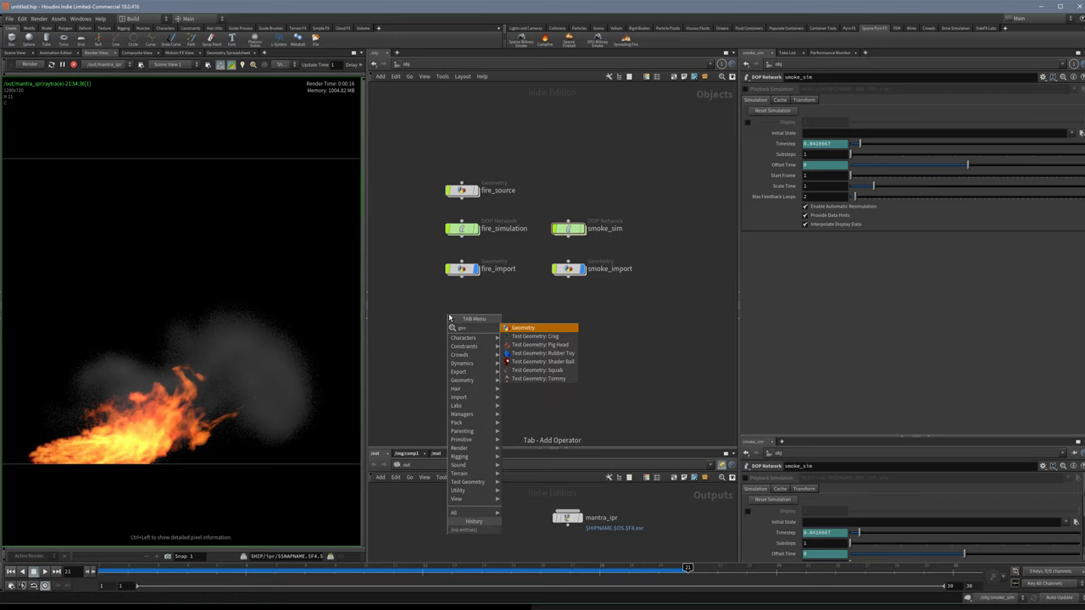
key(Return)
click(463, 315)
Rename the new geometry object render_fire.
double_click(492, 316)
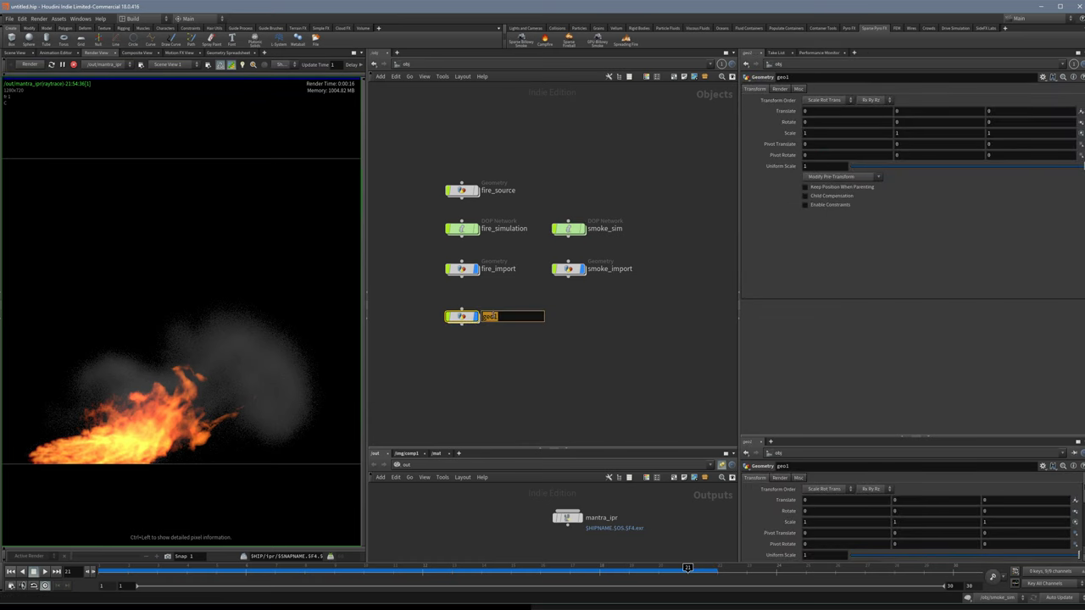
text(render_fir)
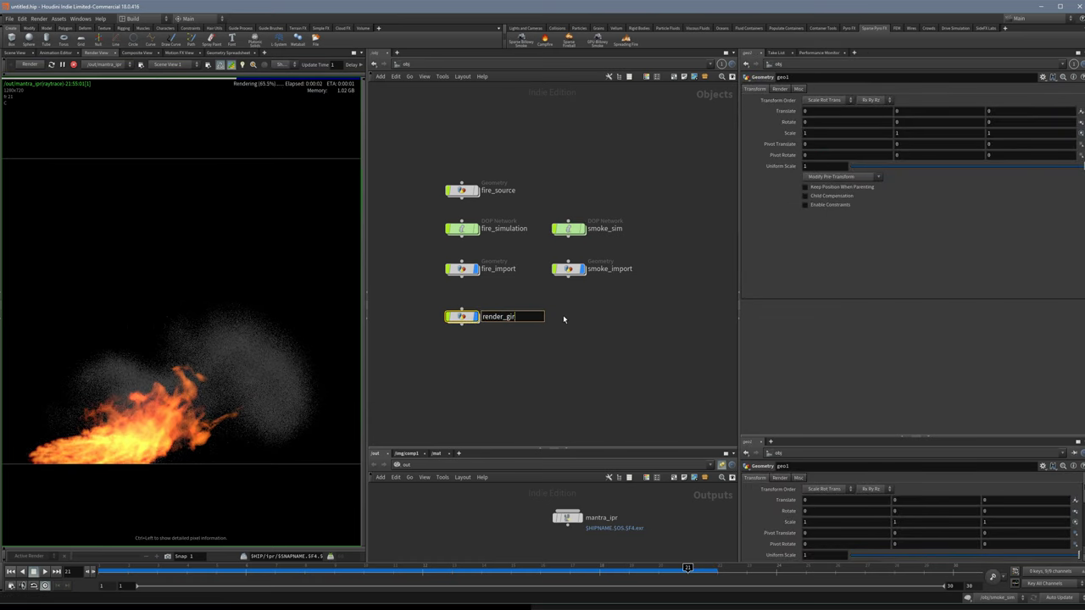
text(gire)
key(Return)
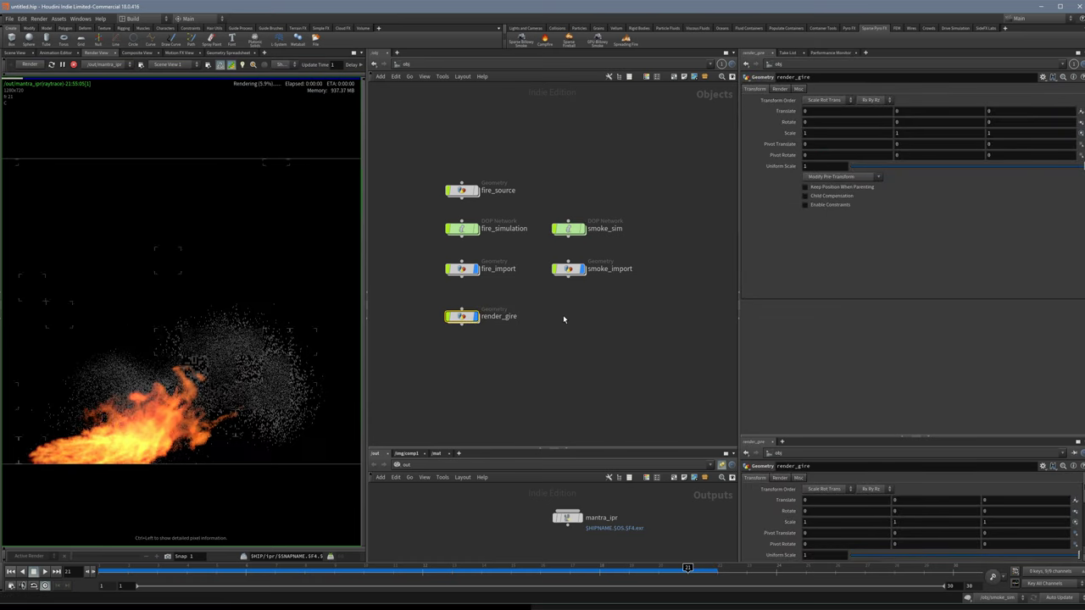
double_click(502, 317)
key(End)
key(BackSpace)
key(BackSpace)
key(BackSpace)
key(BackSpace)
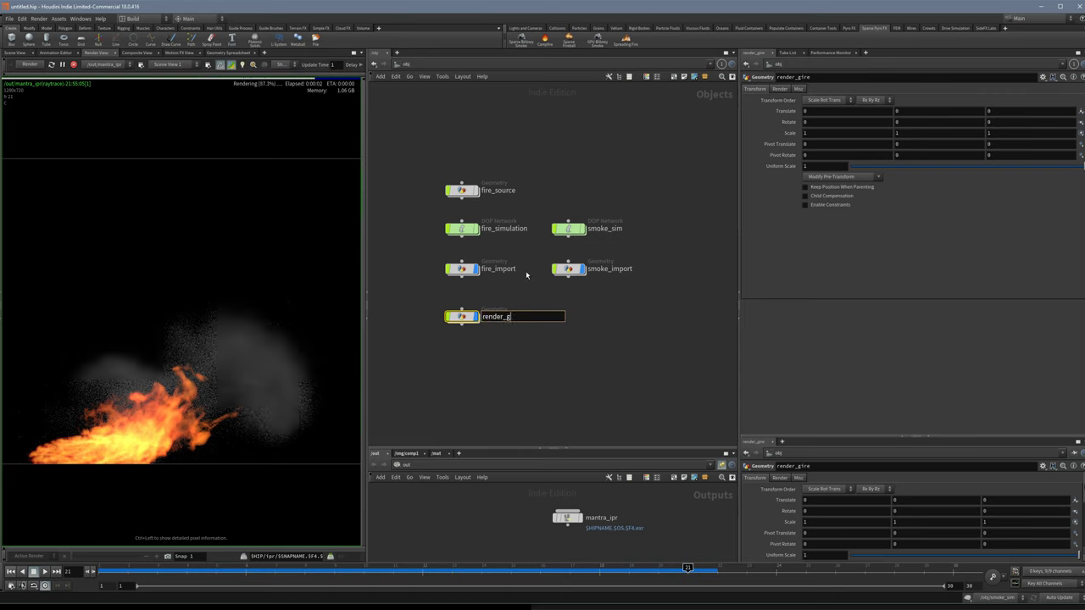
text(fire)
key(Return)
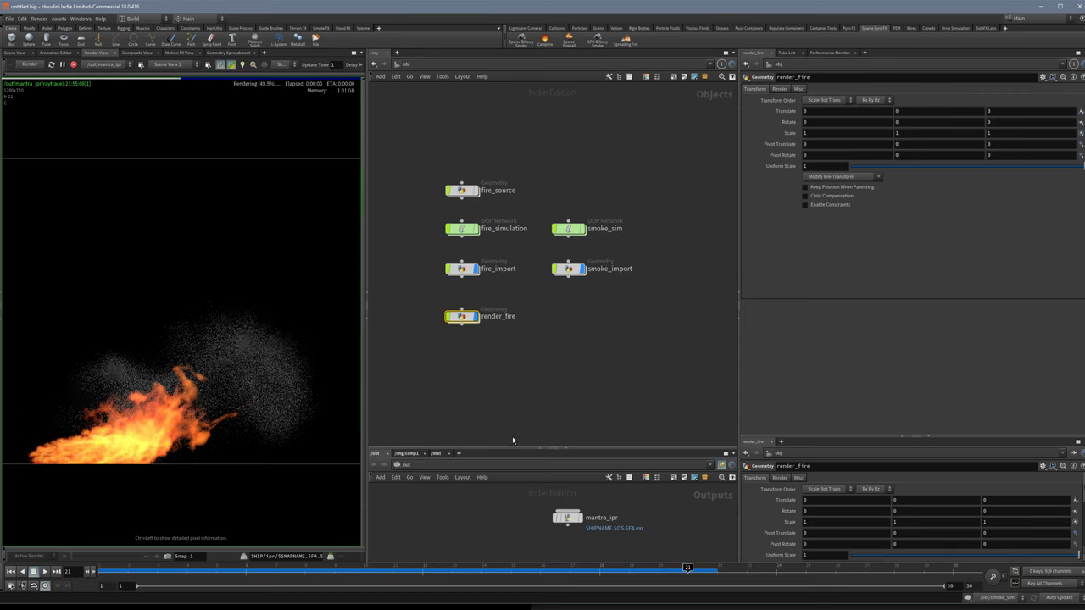
Enlarge the lower network pane and show the /mat network in it.
drag(515, 448, 516, 381)
click(435, 389)
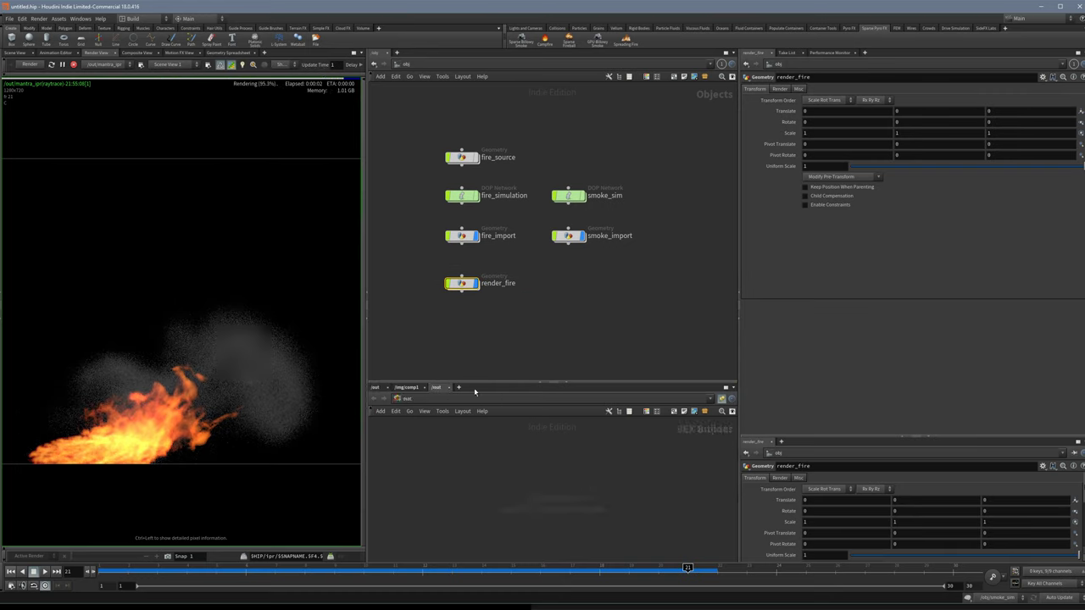
key(Tab)
text(fla)
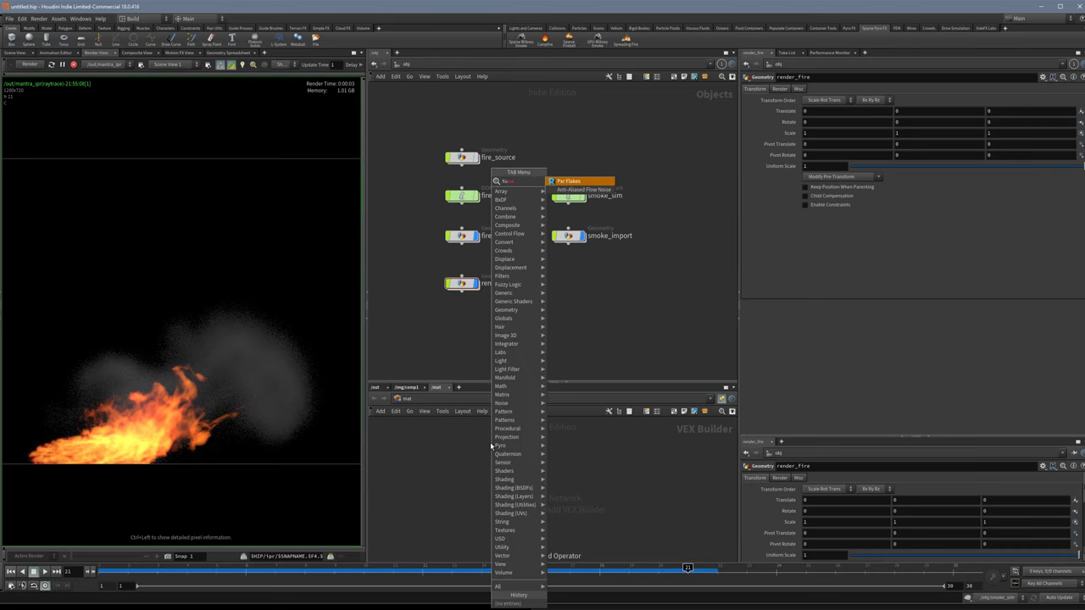
click(460, 485)
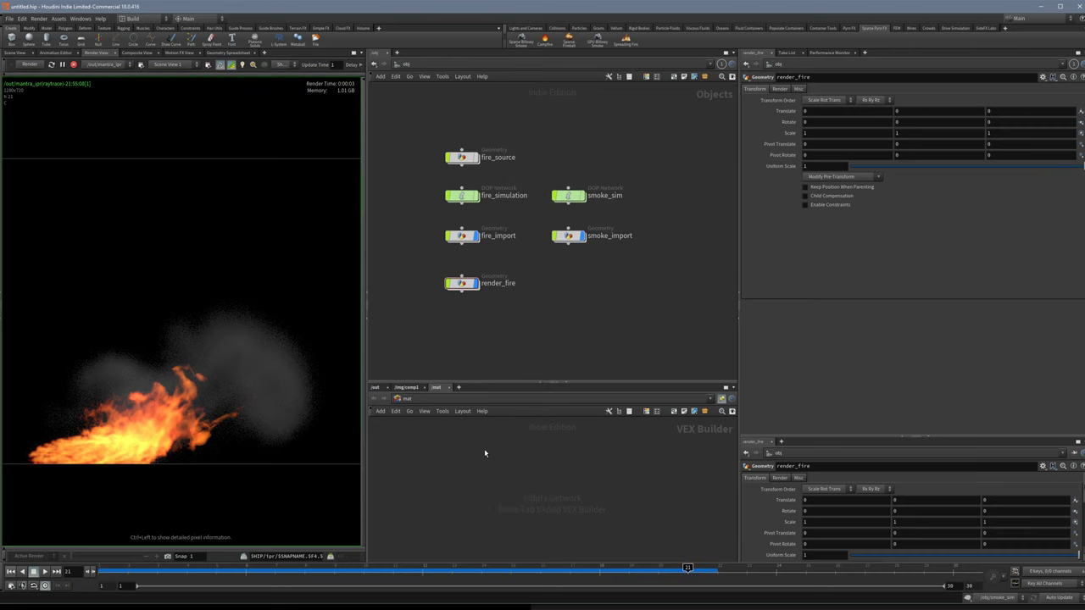
key(Tab)
mouse_move(486, 449)
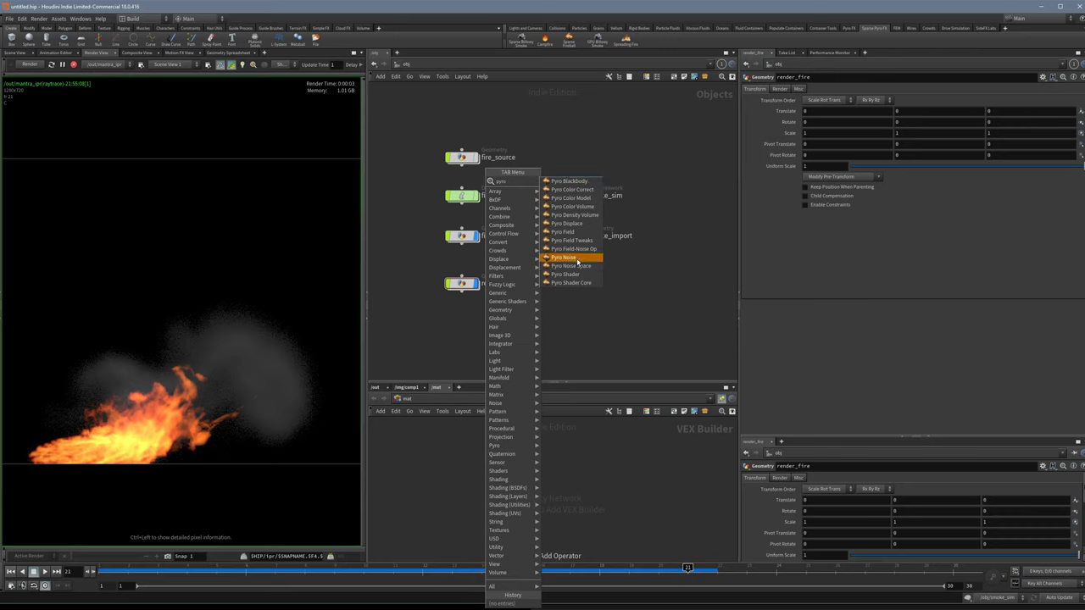
Add a Material Palette to the lower pane.
click(459, 387)
mouse_move(482, 403)
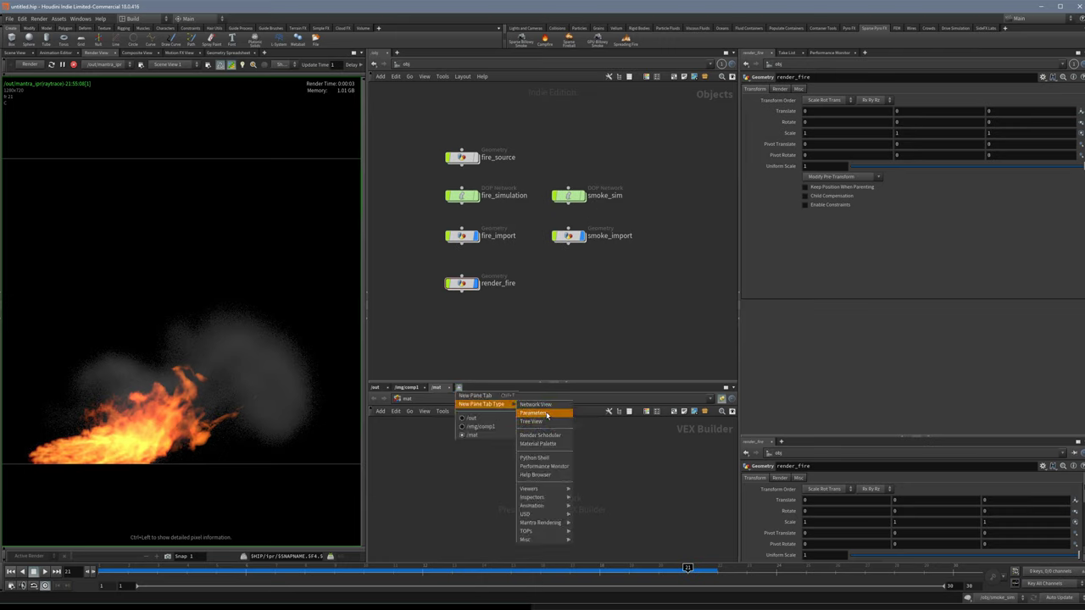
click(537, 444)
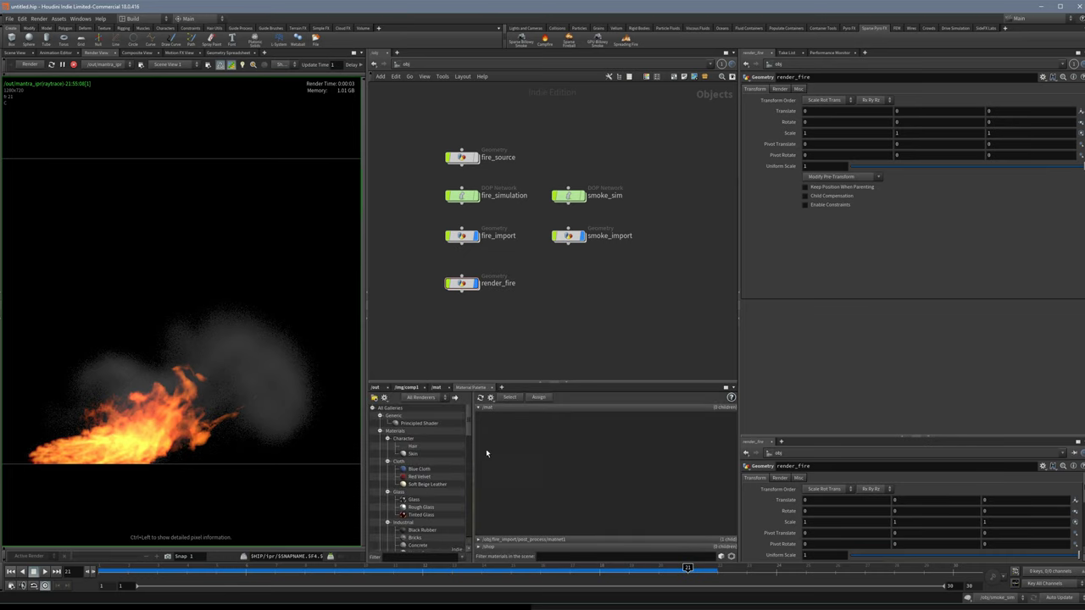
Filter the material gallery by flame, add the Flames material to /mat and show its node in that network.
click(424, 557)
text(flame)
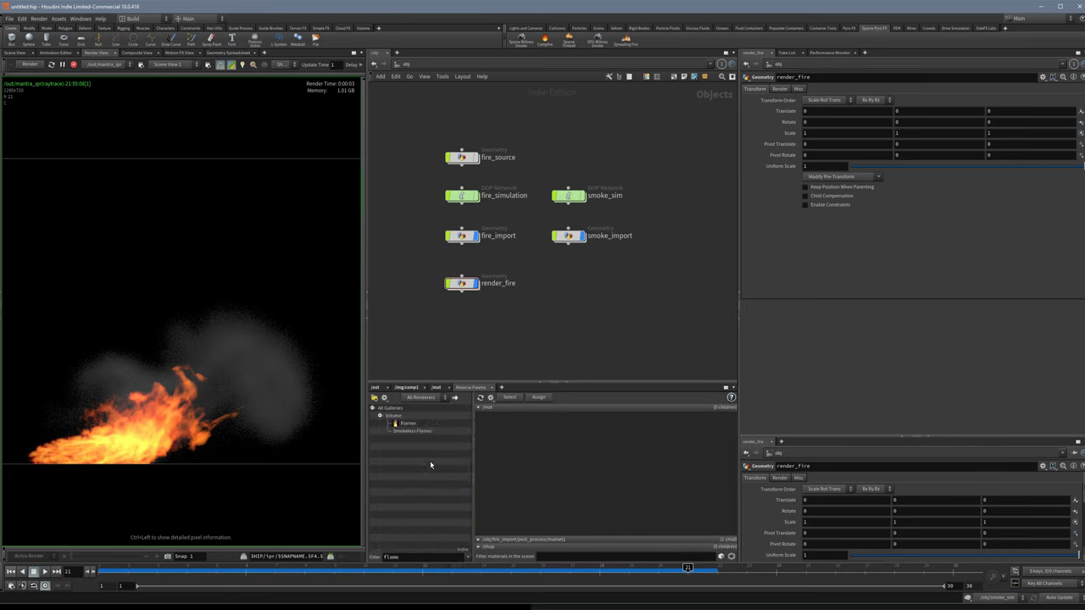
drag(408, 423, 493, 427)
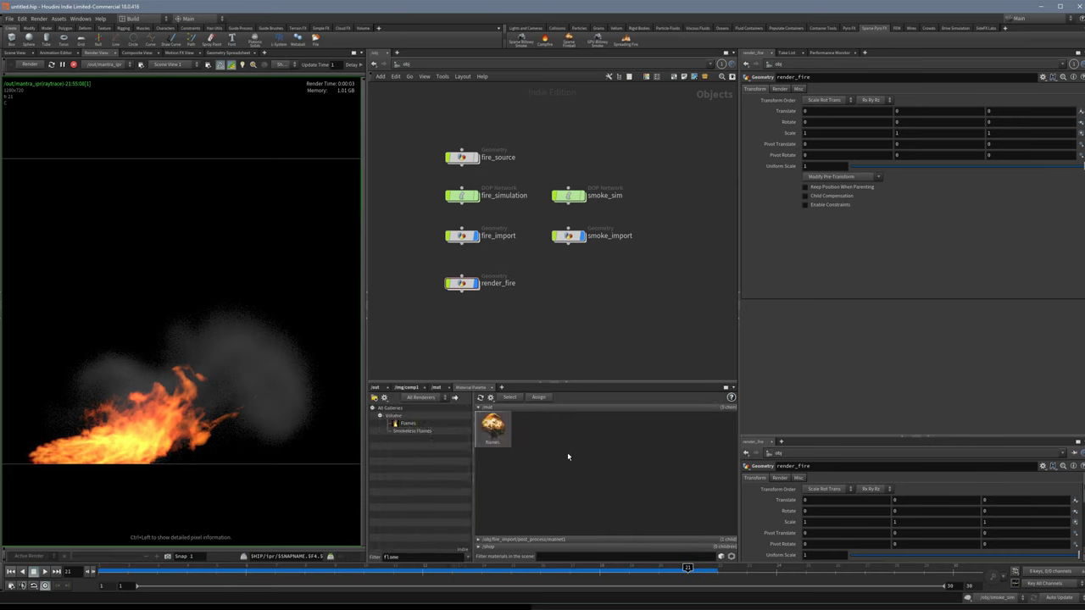
click(437, 387)
drag(566, 521, 512, 498)
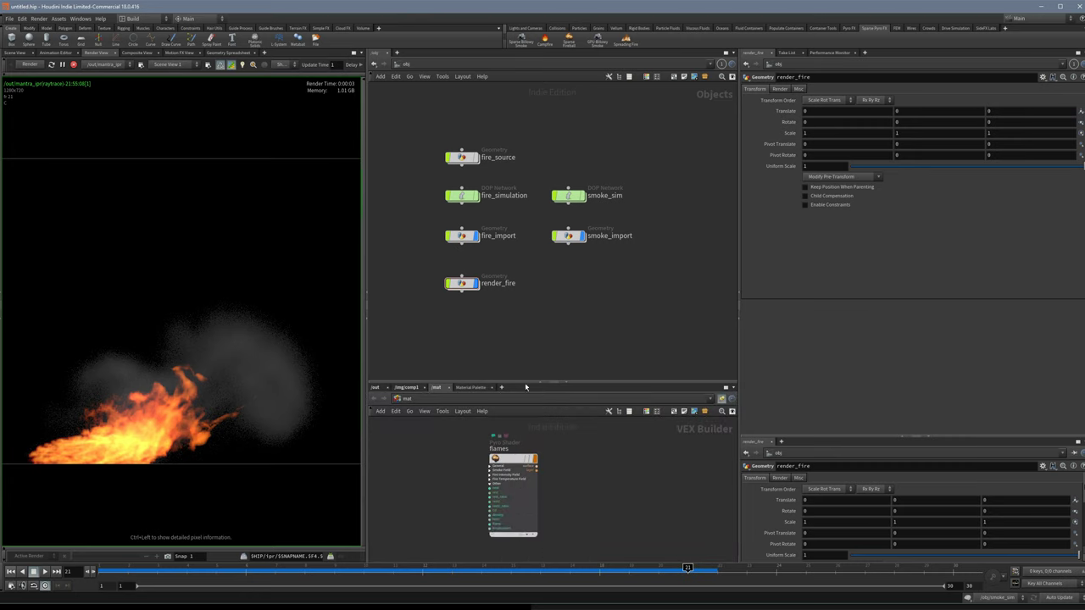
Assign /mat/flames as the render material of render_fire and display the flames shader's parameters.
click(460, 284)
click(780, 88)
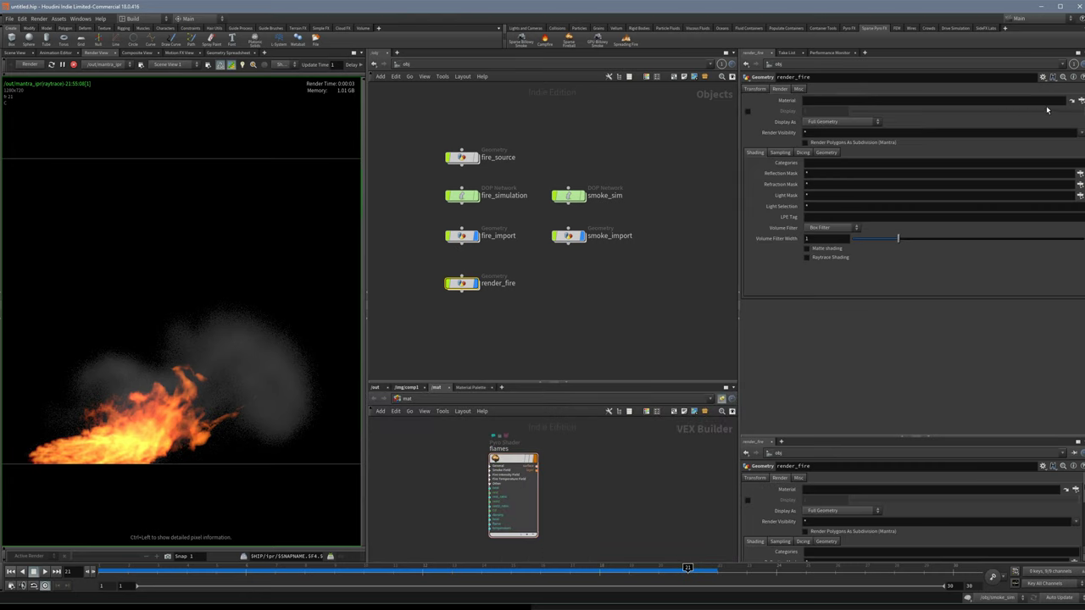
click(1080, 100)
drag(1068, 38, 849, 62)
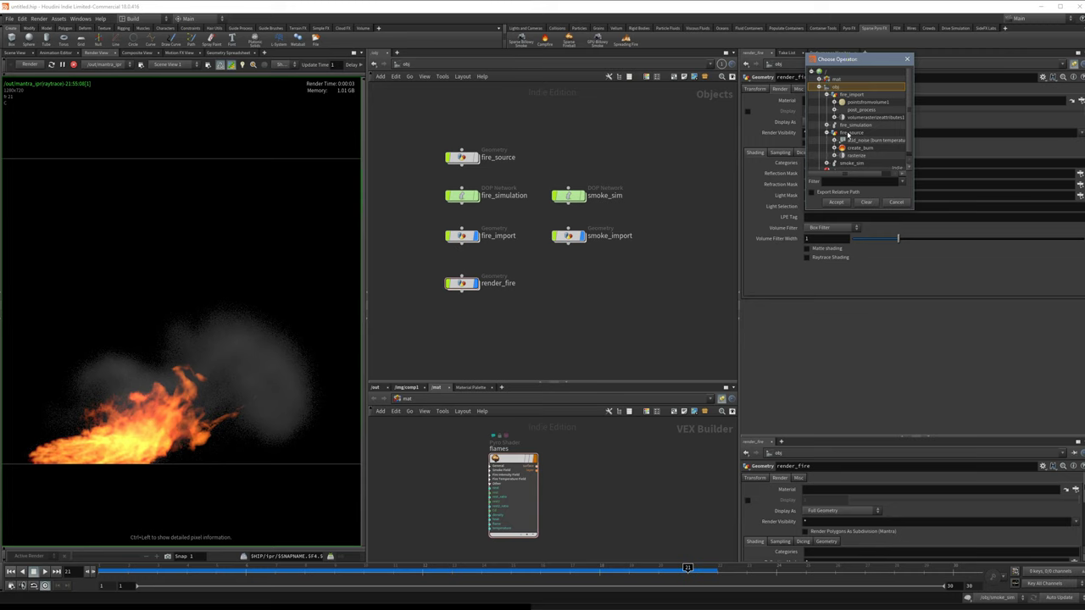
click(819, 79)
double_click(843, 88)
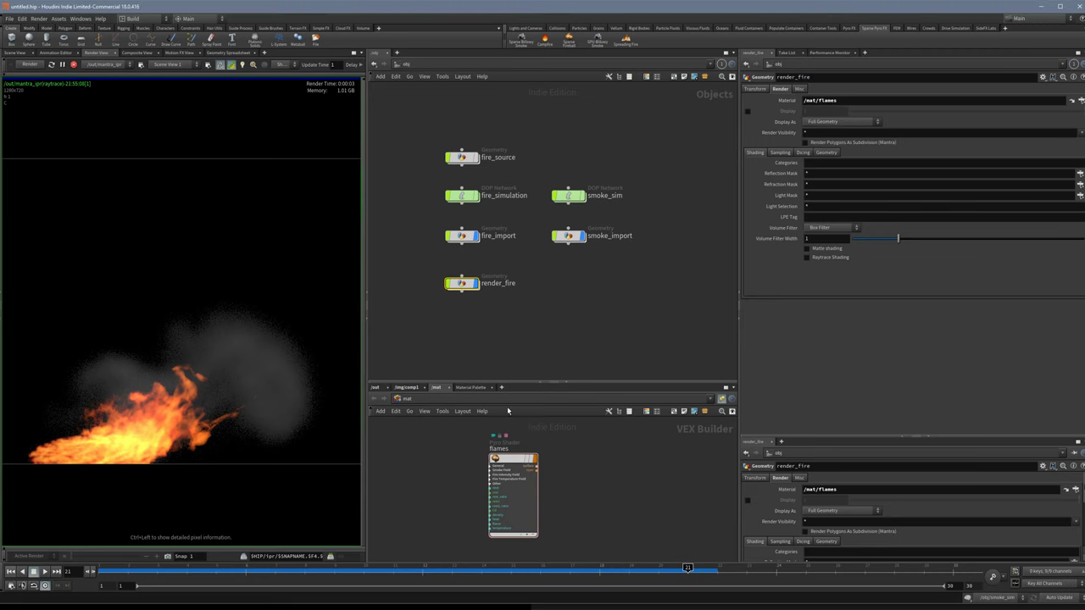
drag(531, 495, 518, 493)
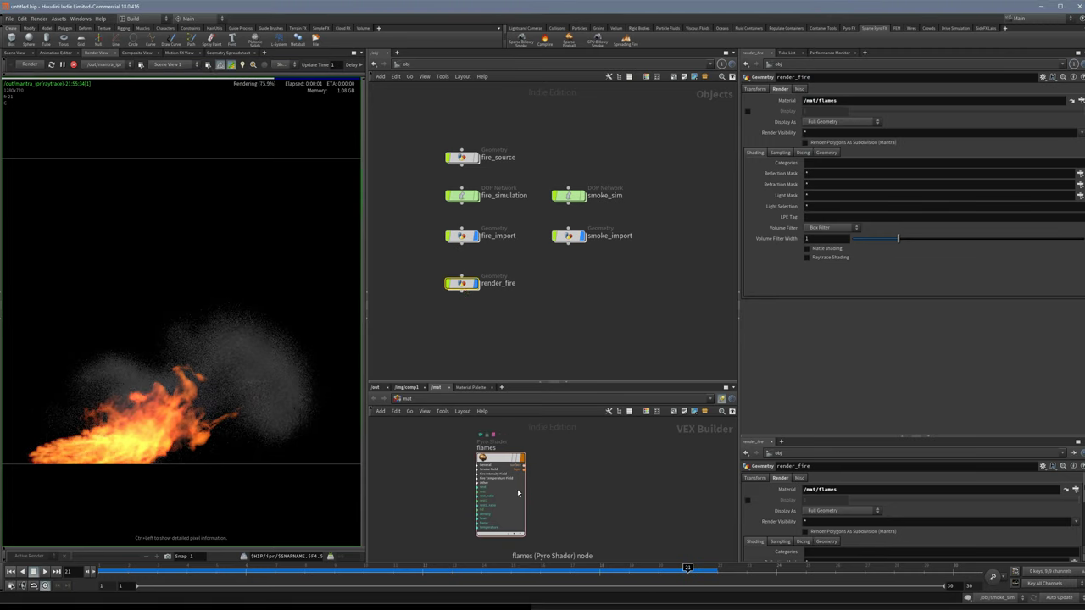
click(518, 494)
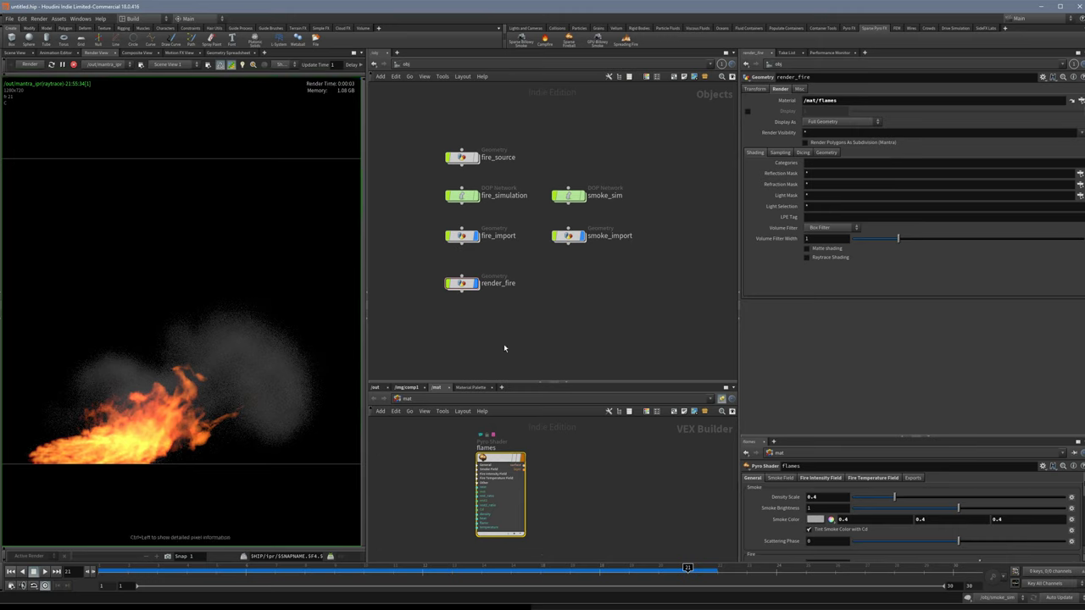
Turn off Assign Render Material on the post_process node inside fire_import and return to the object network.
mouse_move(470, 290)
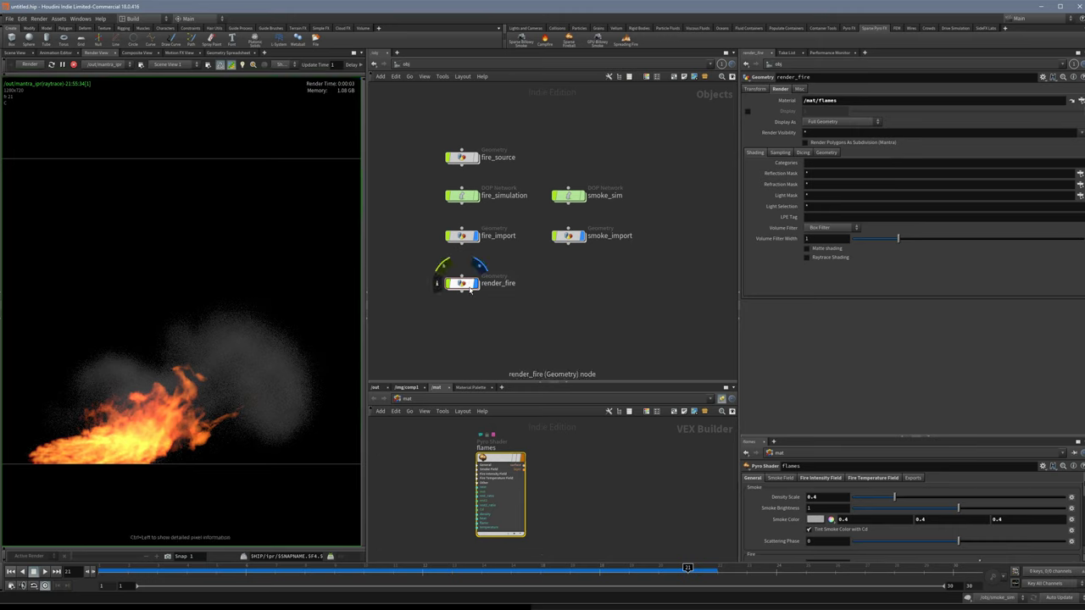
double_click(464, 234)
click(435, 182)
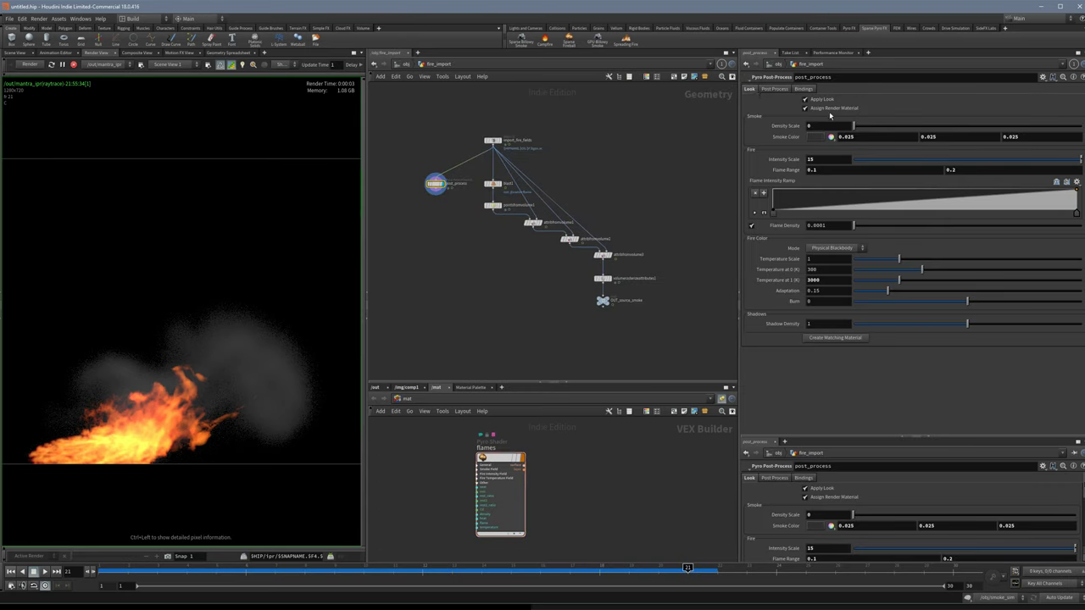
click(805, 108)
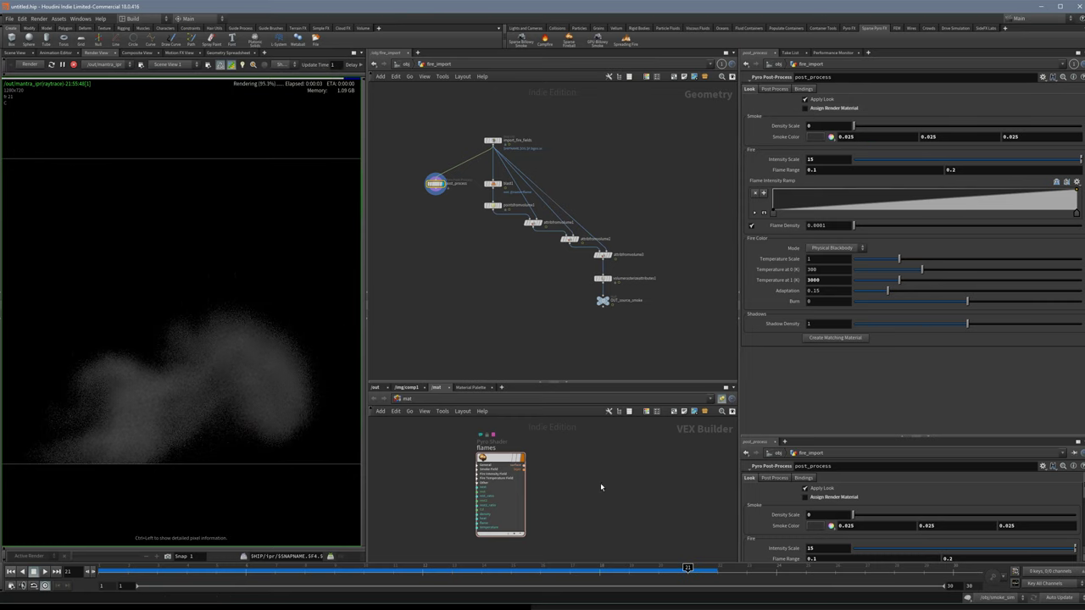
key(u)
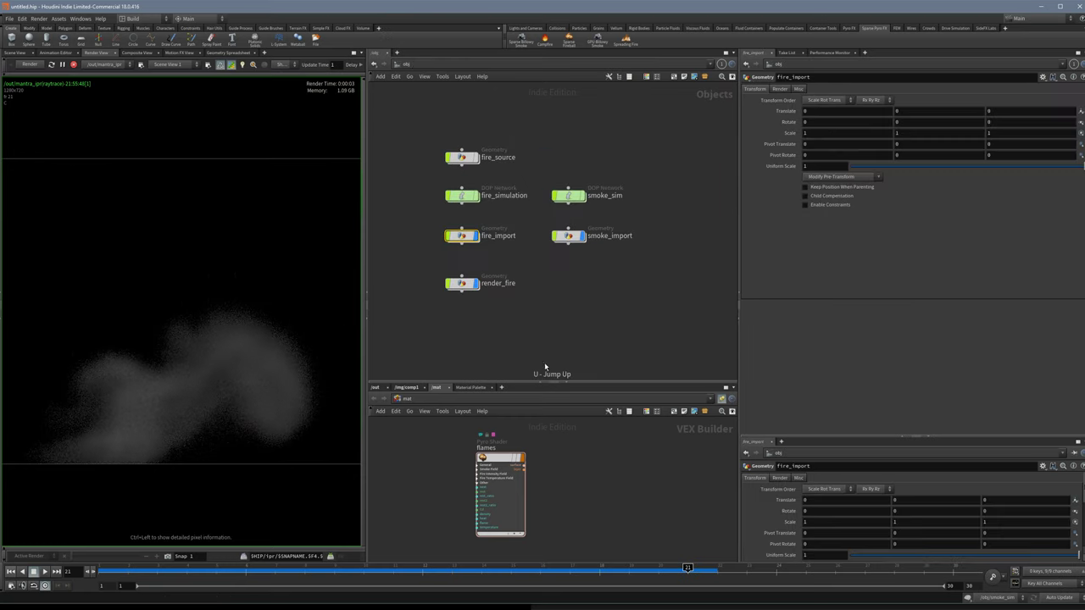
Select render_fire, display the flames shader's parameters and enlarge the lower parameter pane.
click(474, 288)
drag(514, 493, 510, 490)
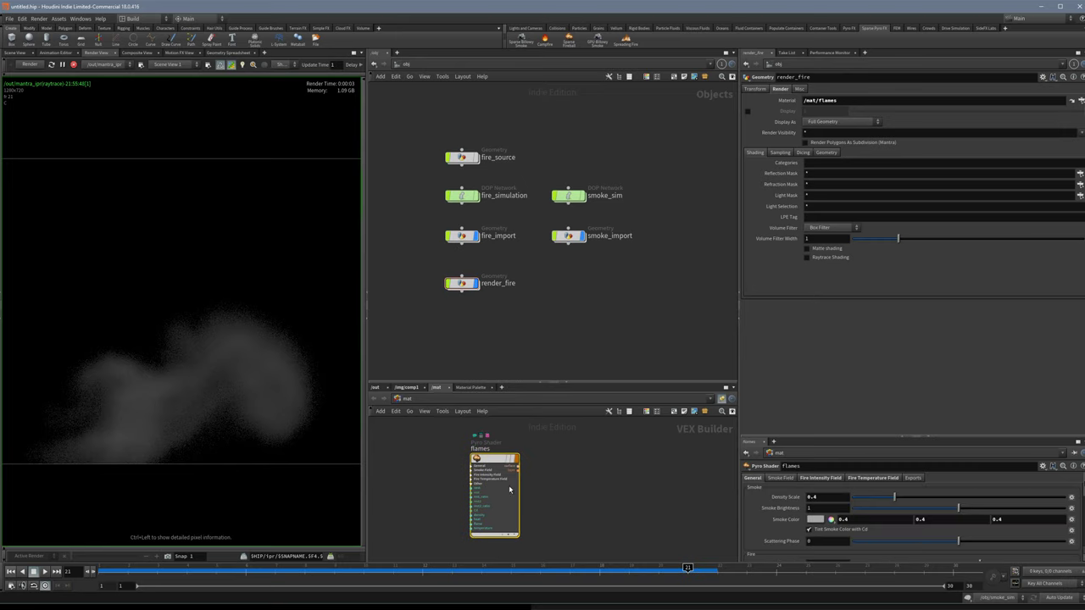
mouse_move(459, 287)
drag(841, 436, 840, 322)
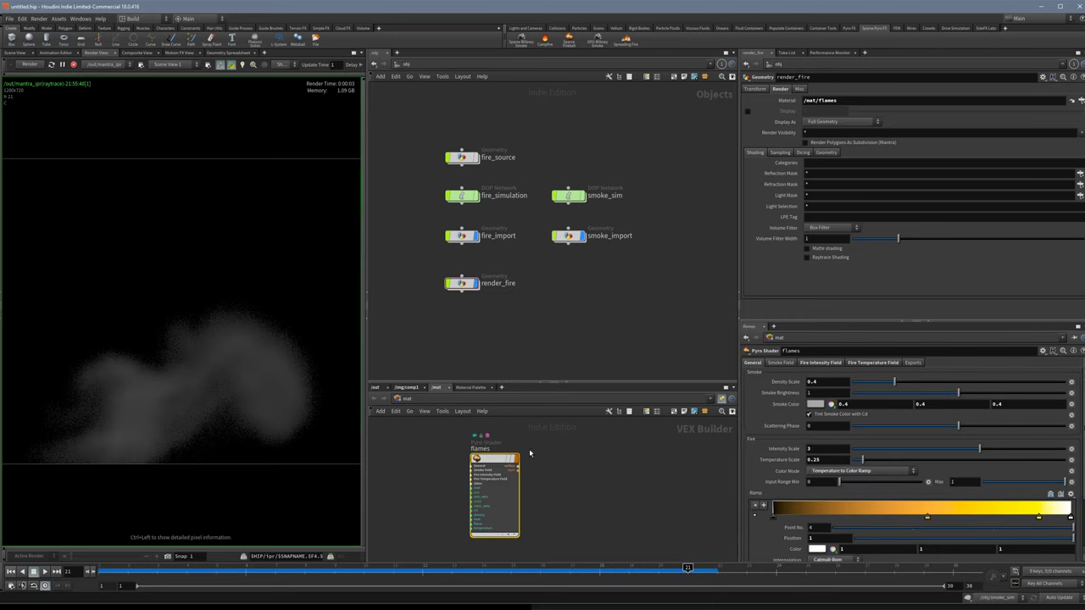
Set the flames shader's fire temperature volume to flame.
click(824, 364)
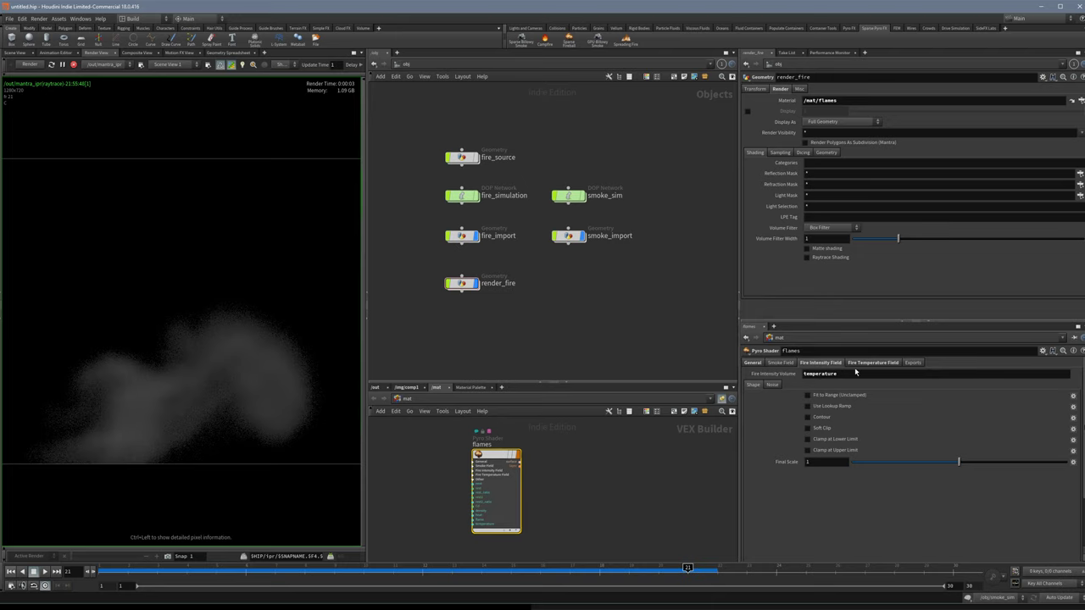
click(856, 362)
drag(858, 373, 800, 374)
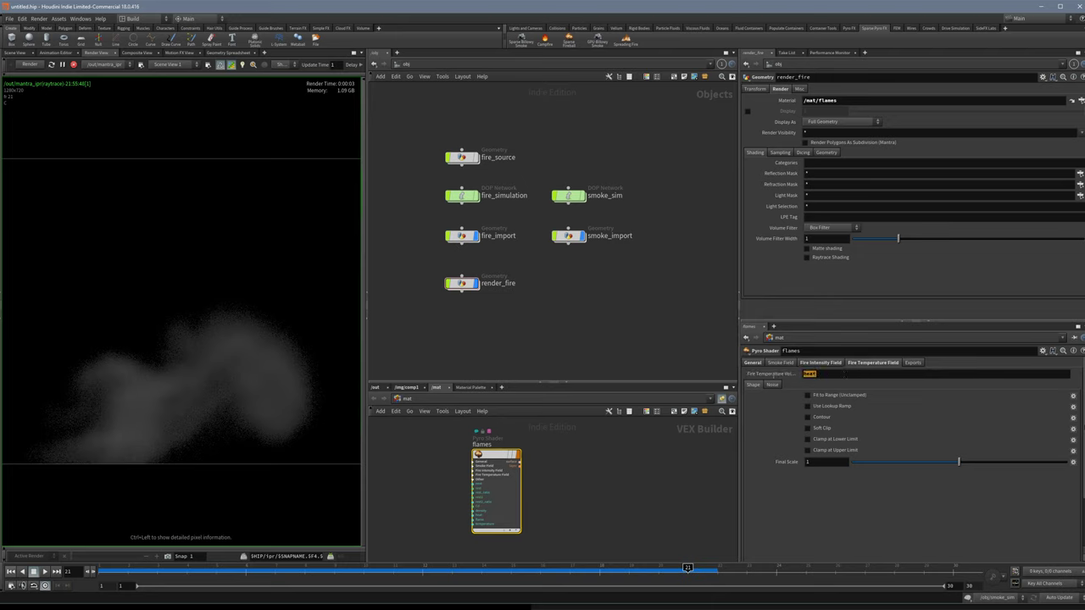
click(763, 408)
click(752, 363)
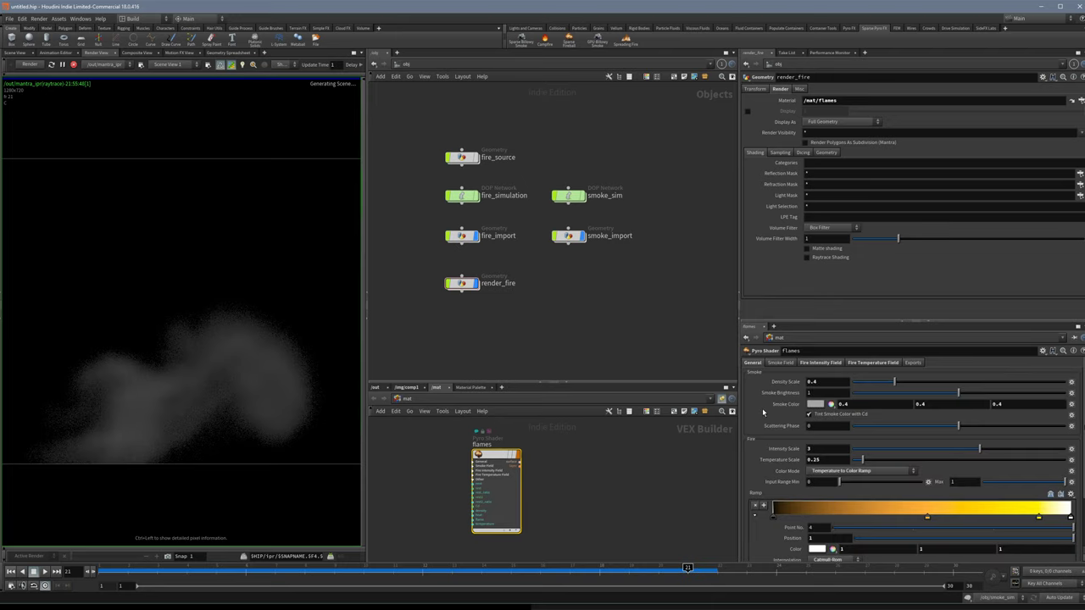
Set the flames shader's fire temperature volume to temperature and its fire intensity volume to flame.
click(857, 364)
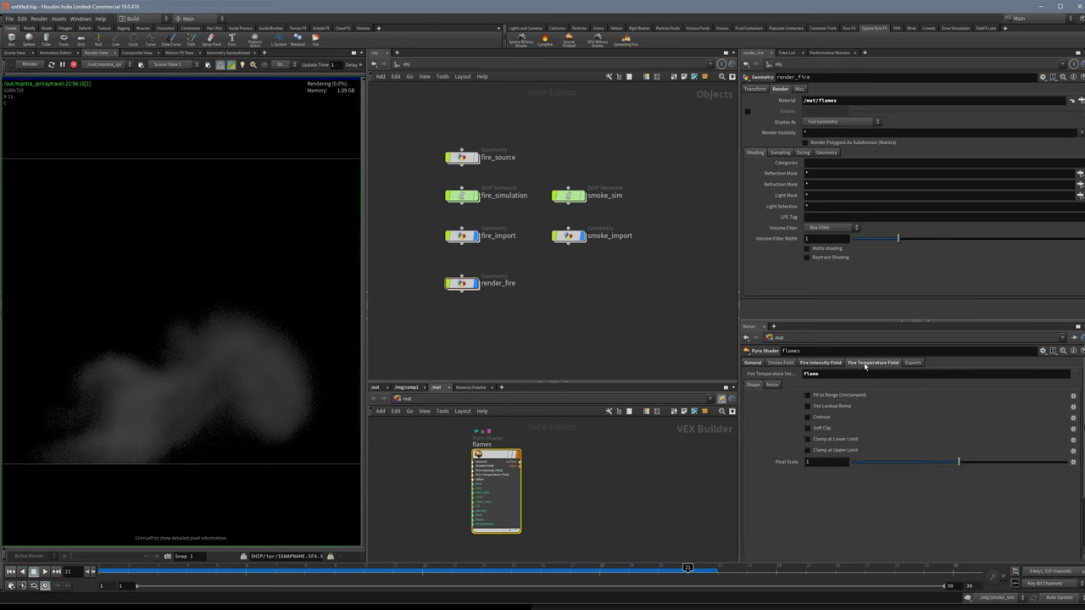
text(t)
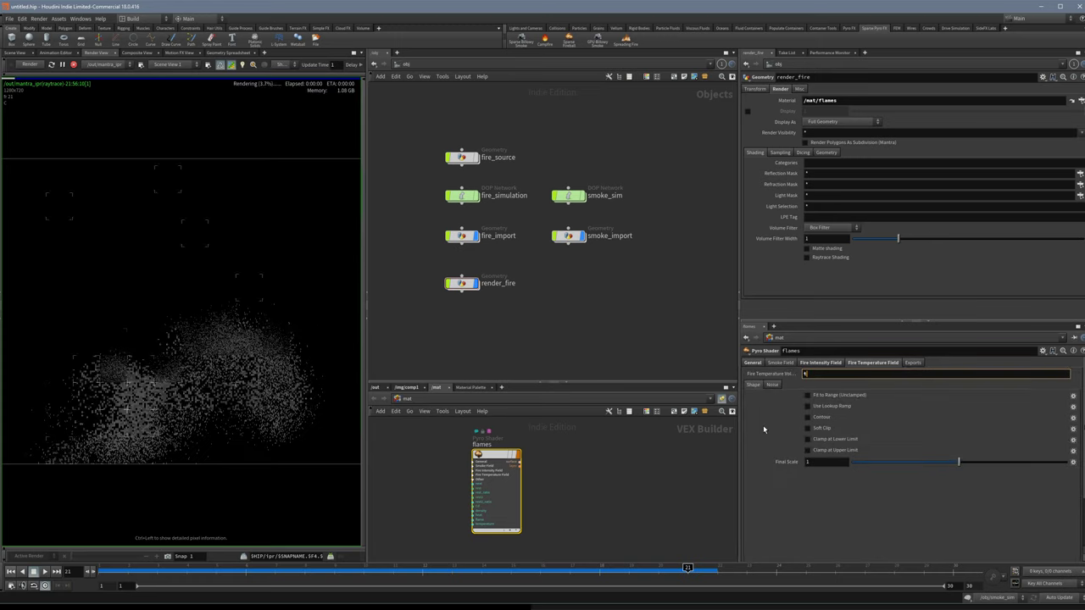
text(emperature)
key(Return)
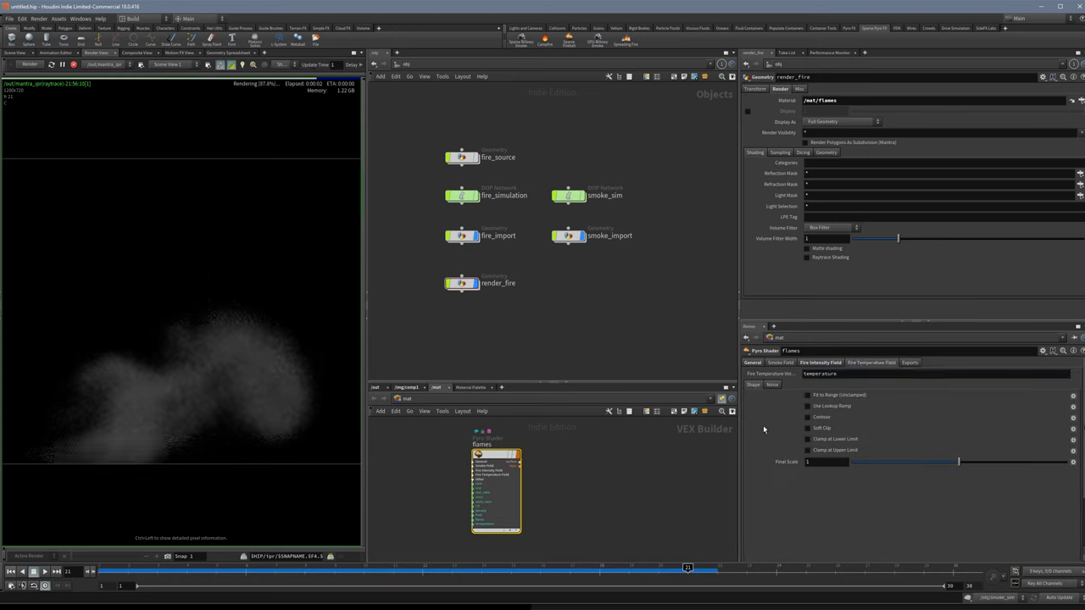
click(821, 362)
drag(850, 374, 746, 379)
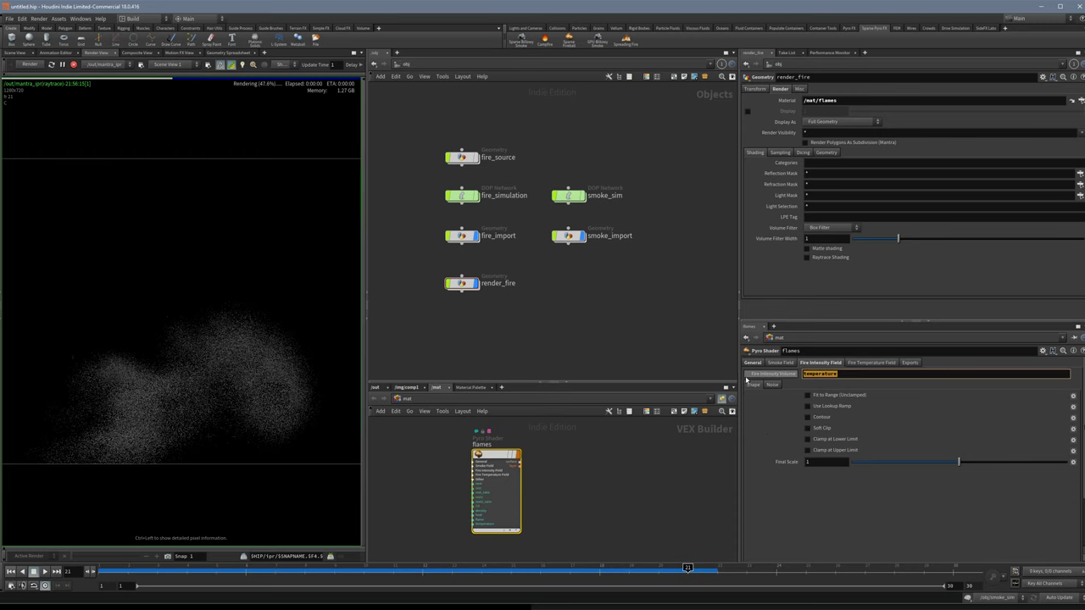
text(flame)
key(Return)
Set the flames shader's fire intensity scale to 100.
click(753, 363)
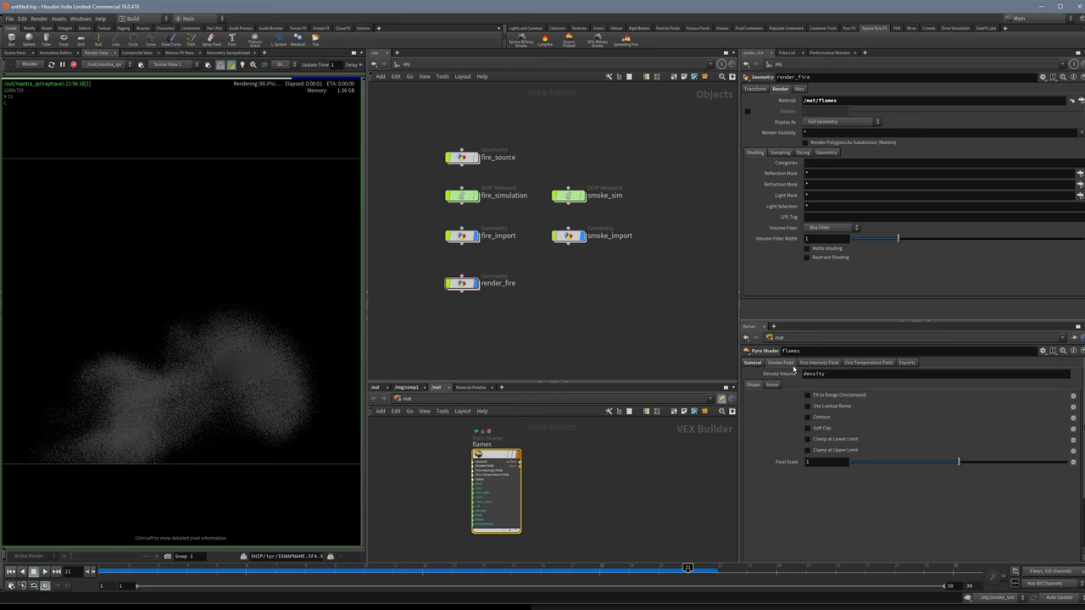
click(755, 363)
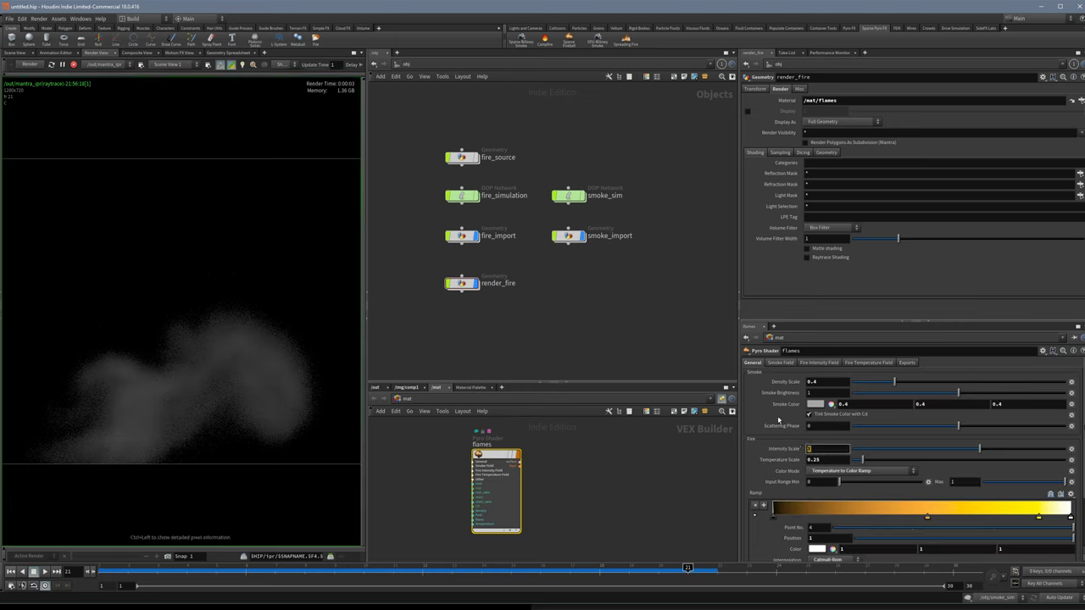
key(Return)
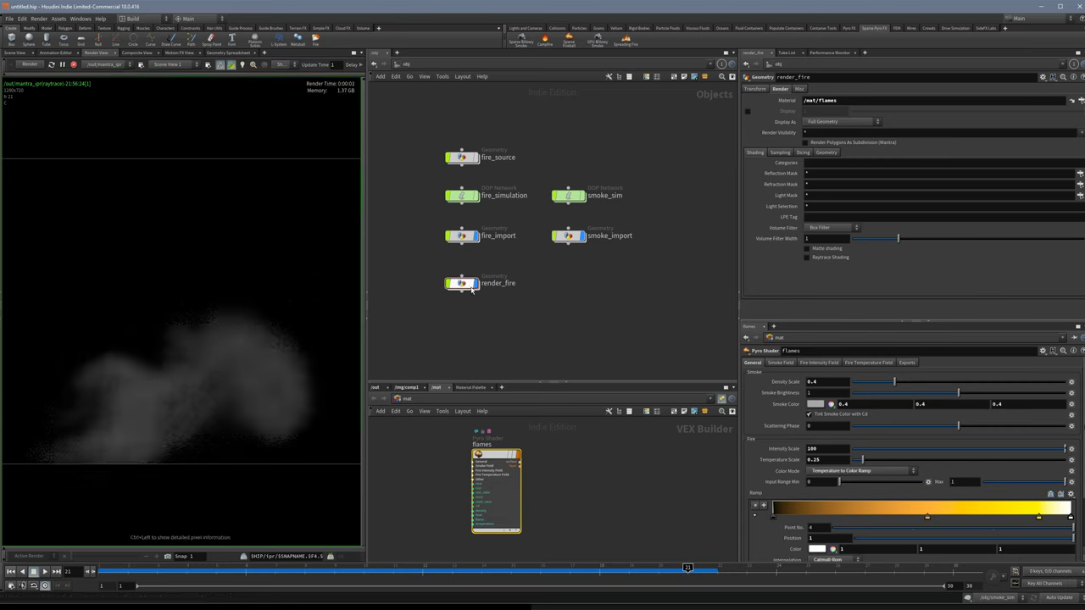
Disable importing of the density field on the import_fire_fields node inside fire_import.
mouse_move(469, 240)
double_click(467, 237)
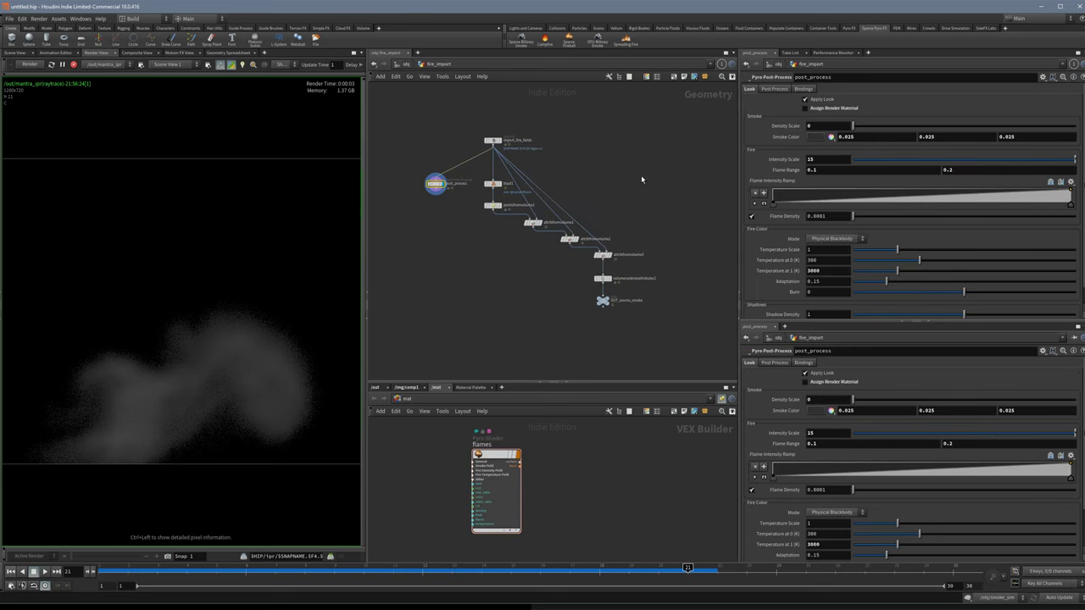
click(492, 140)
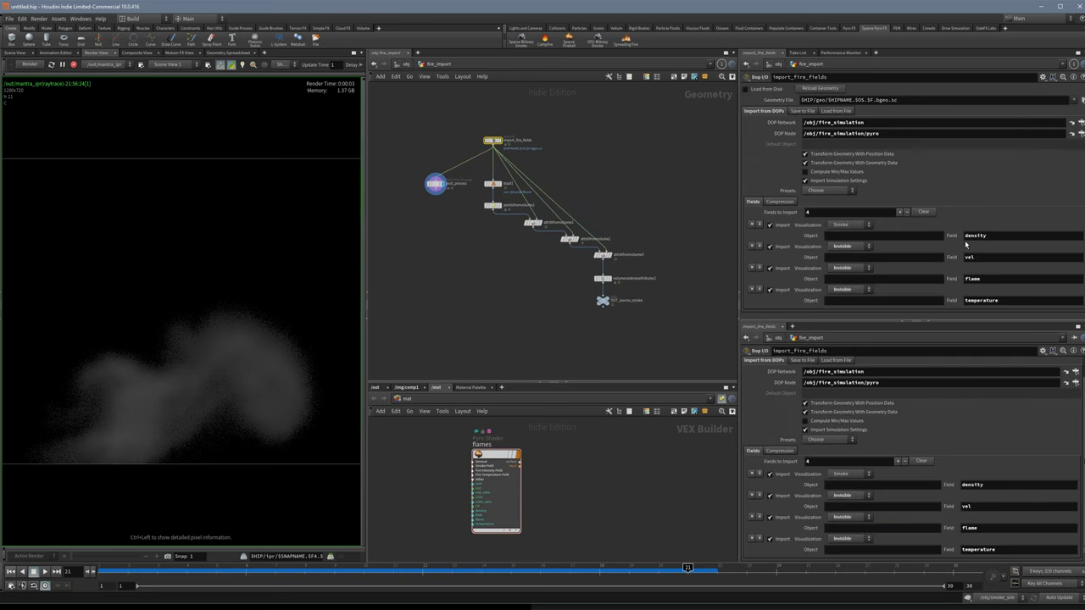
click(770, 225)
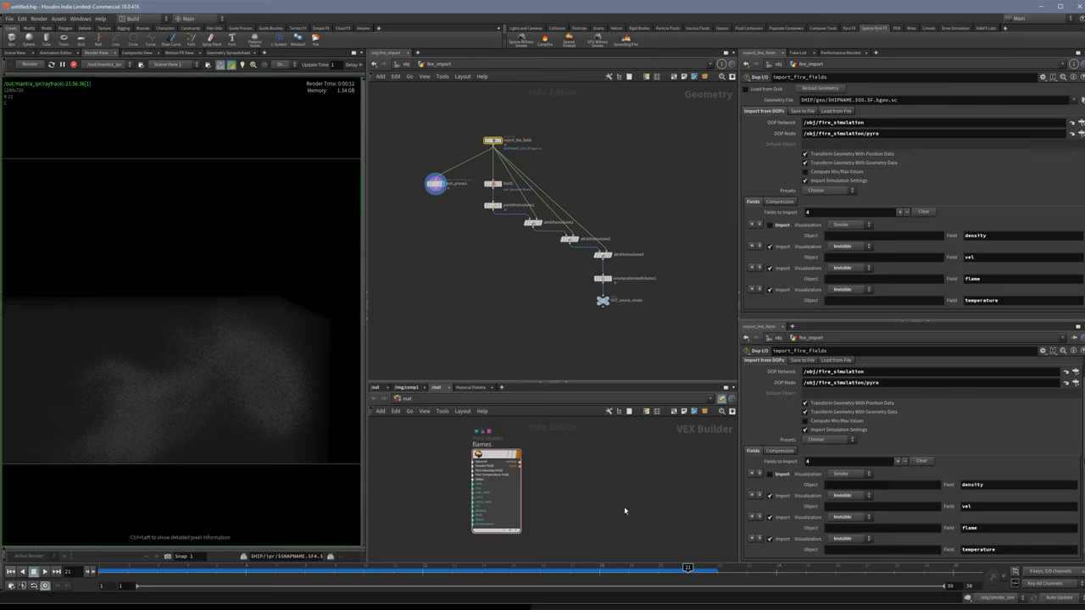
Check the imported fire in the scene view and return to the render view.
click(513, 501)
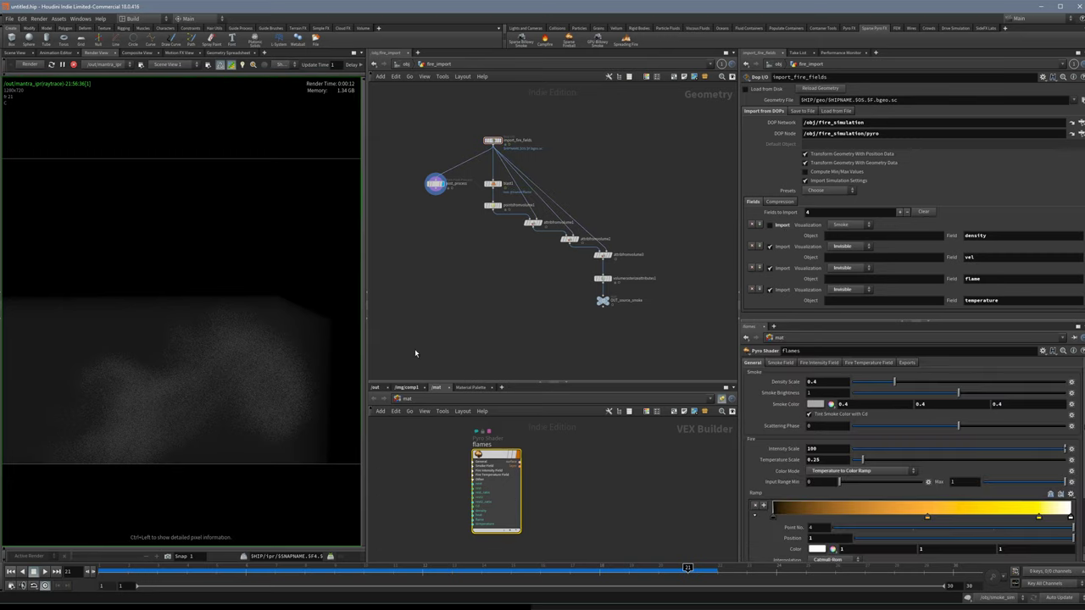
click(31, 53)
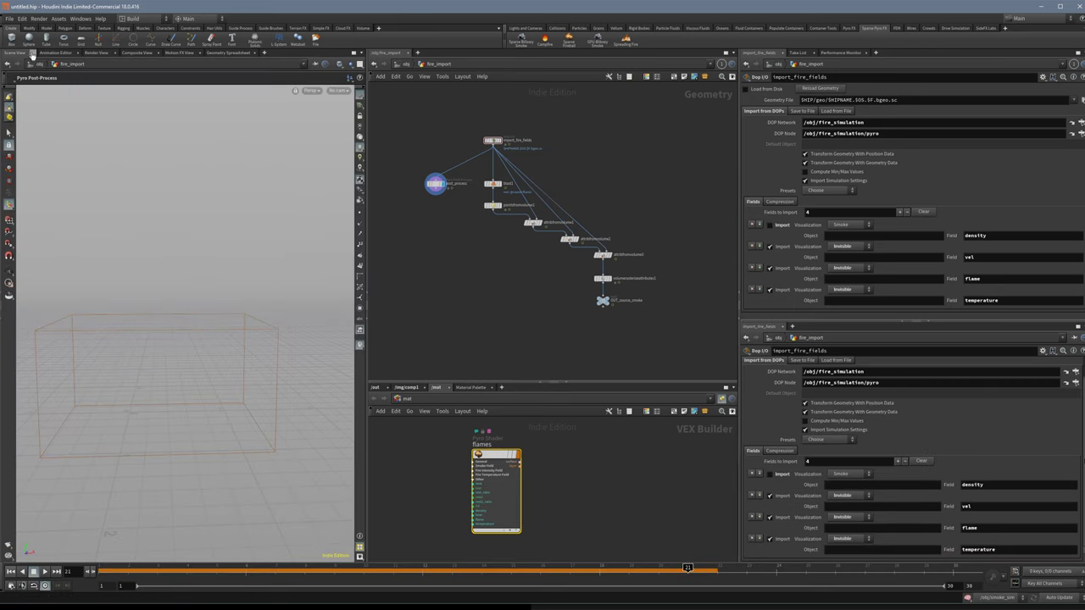
click(96, 53)
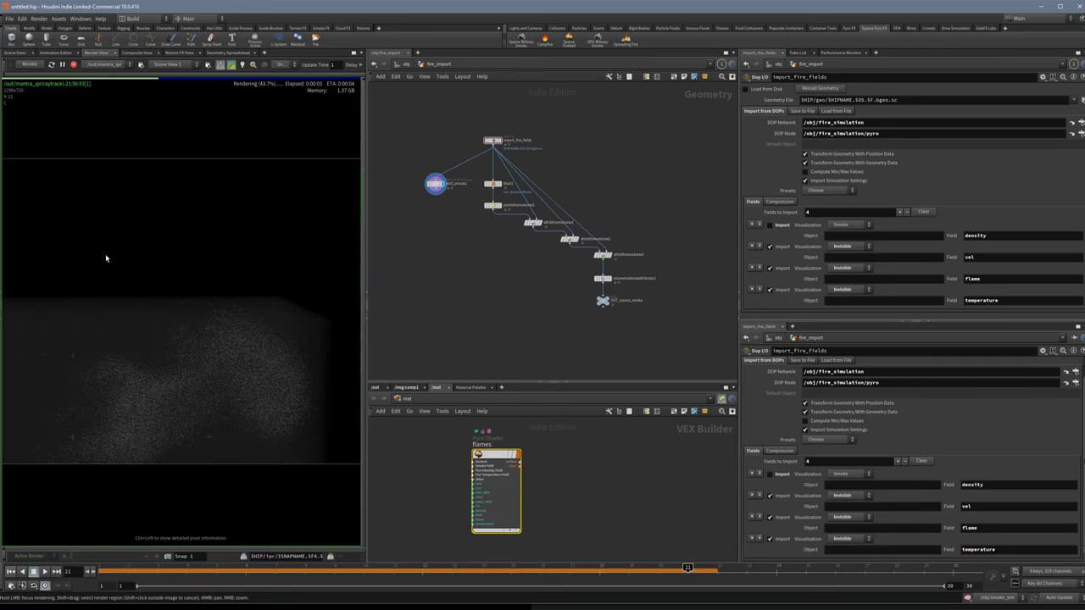
Return to the object network and enlarge the lower network pane.
key(u)
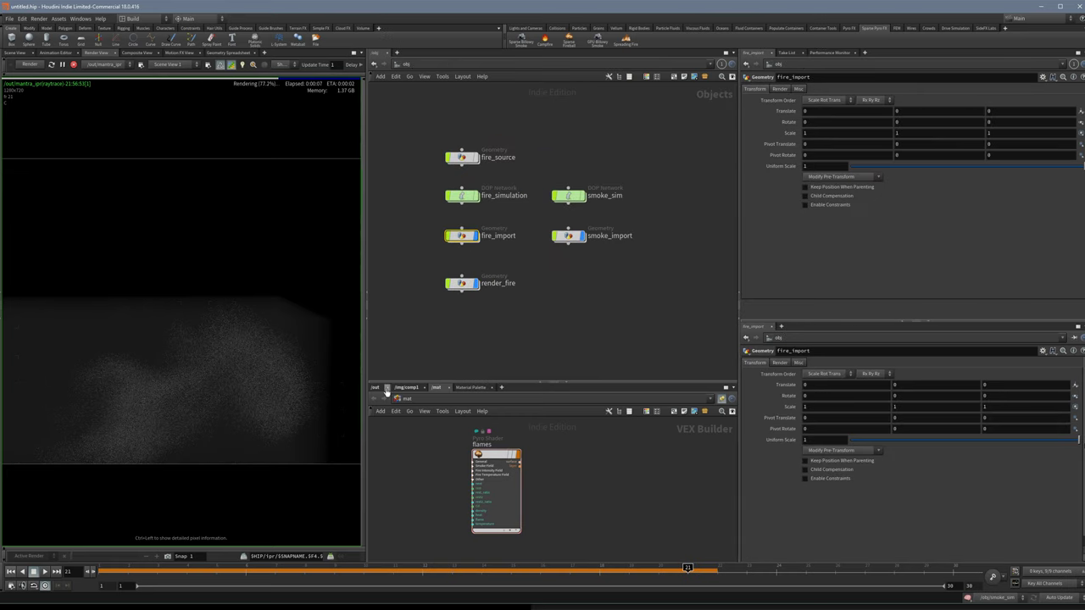
drag(495, 496, 546, 506)
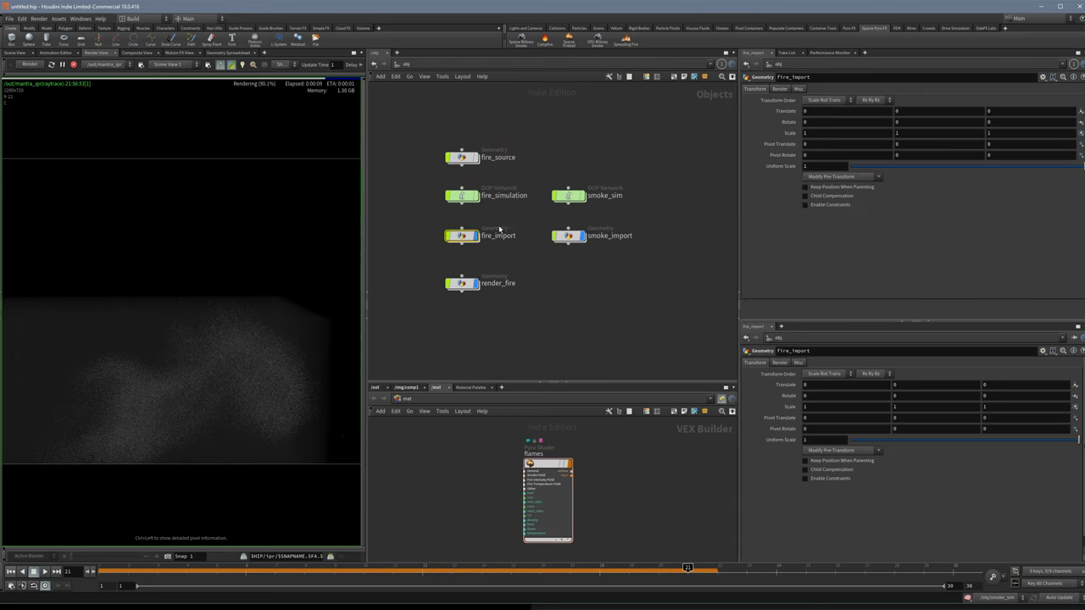
drag(509, 381, 493, 360)
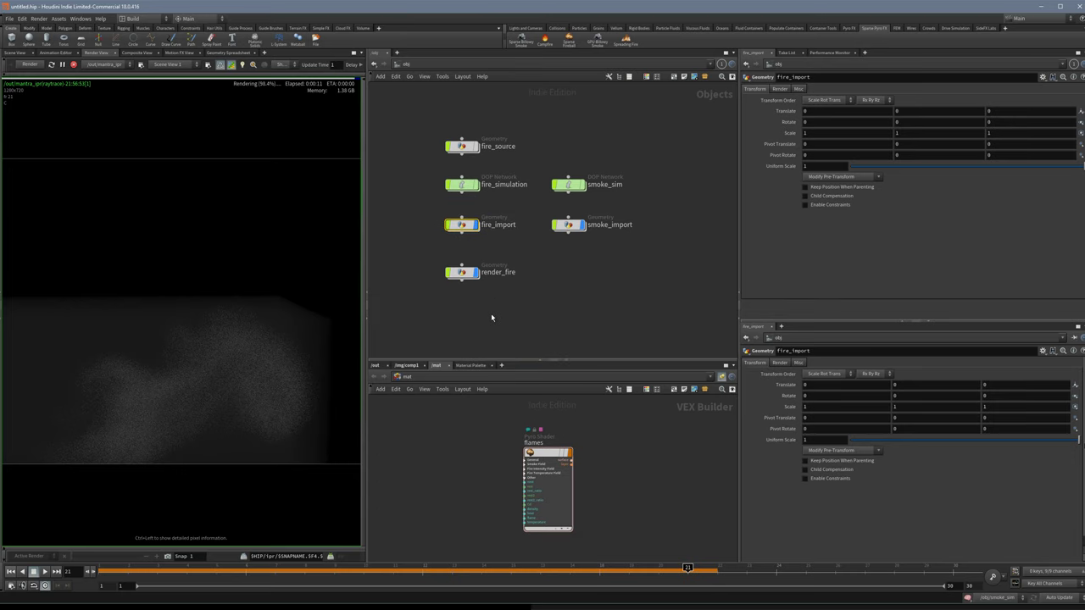
click(478, 256)
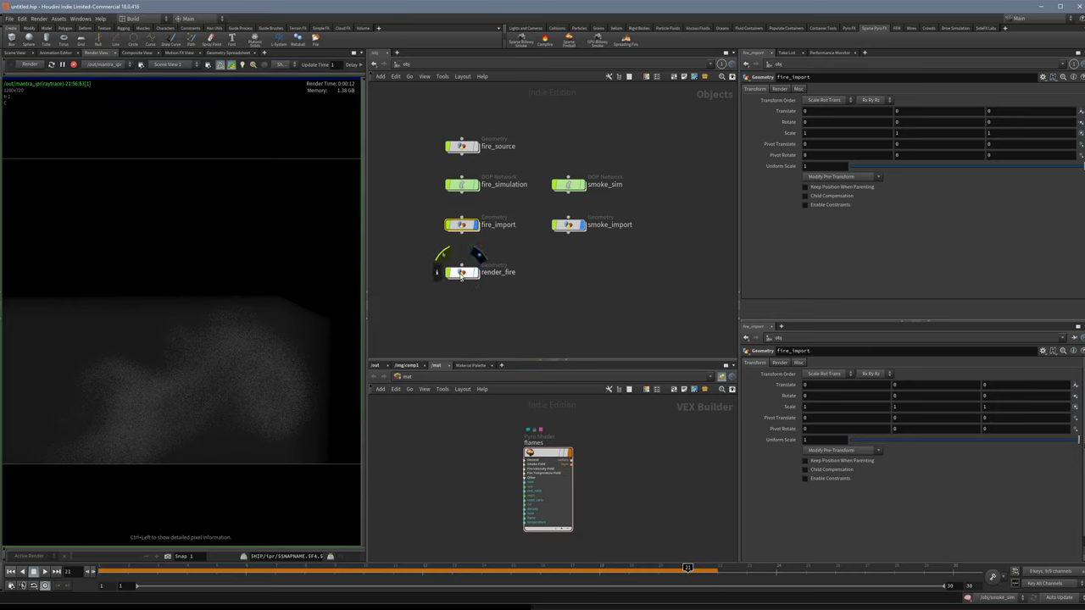
Show the /out network, delete the mantra_ipr node and add a new Mantra node in its place.
click(378, 367)
click(522, 466)
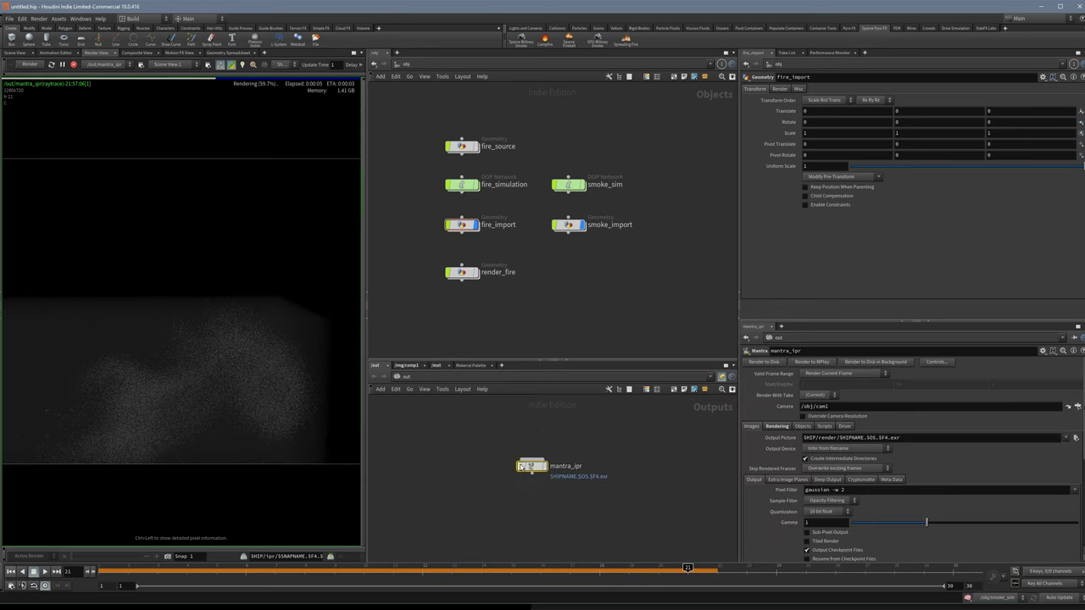
mouse_move(529, 468)
key(Delete)
key(Tab)
text(mantr)
key(Return)
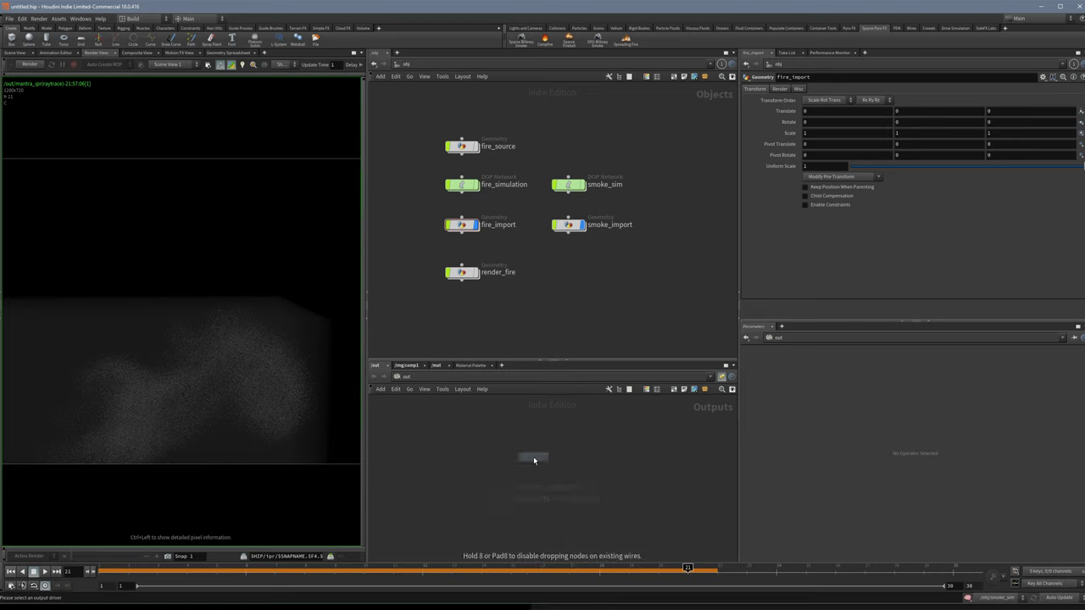
click(533, 456)
Clear the new Mantra node's candidate objects and set its force objects to render*.
click(801, 426)
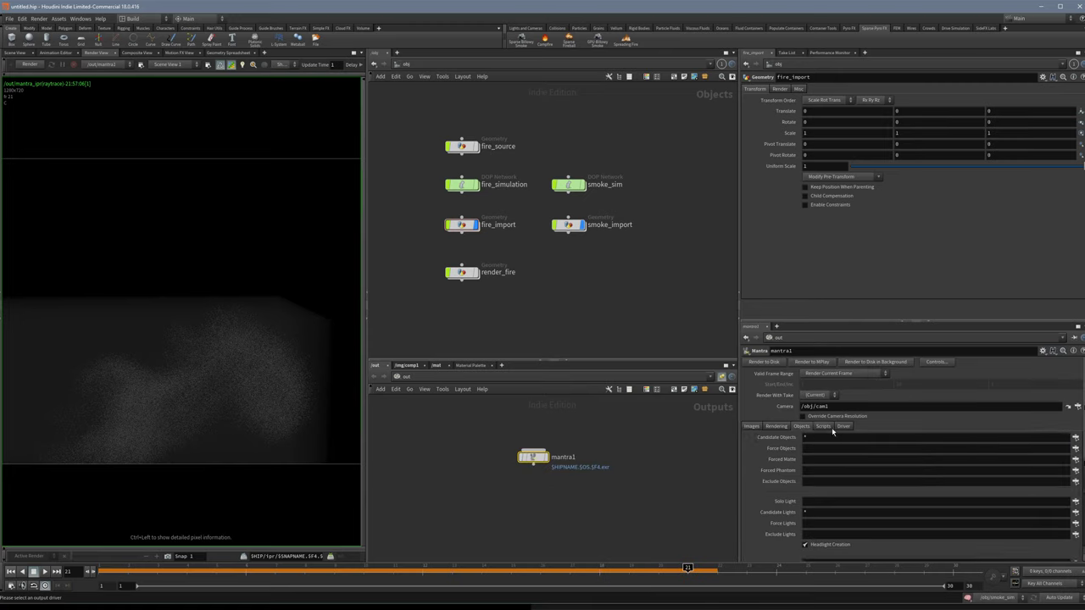
scroll(831, 430, down, 1)
drag(816, 406, 803, 449)
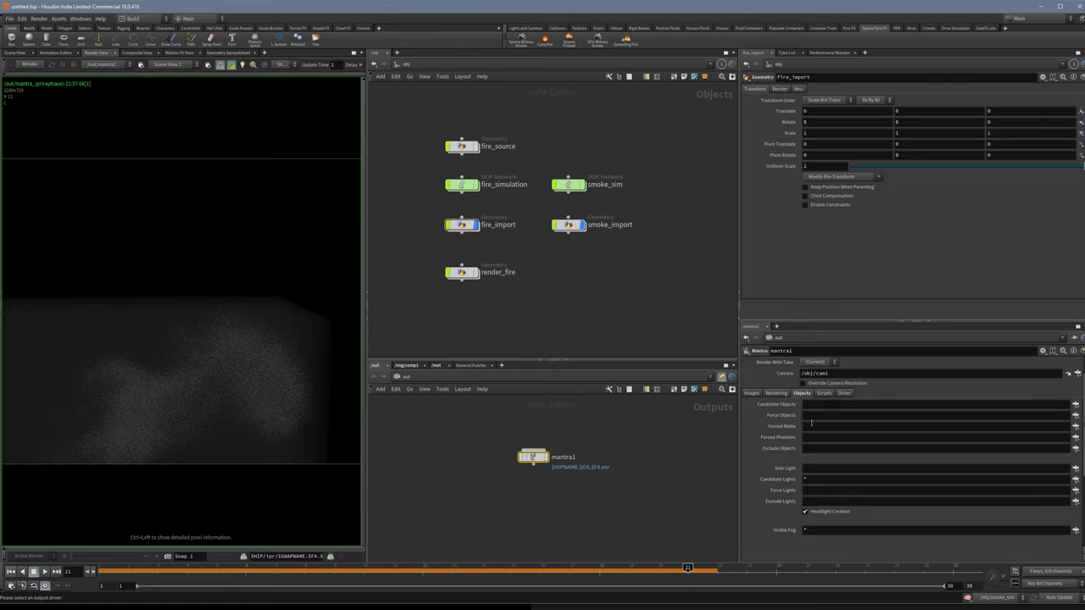
click(812, 416)
text(render*)
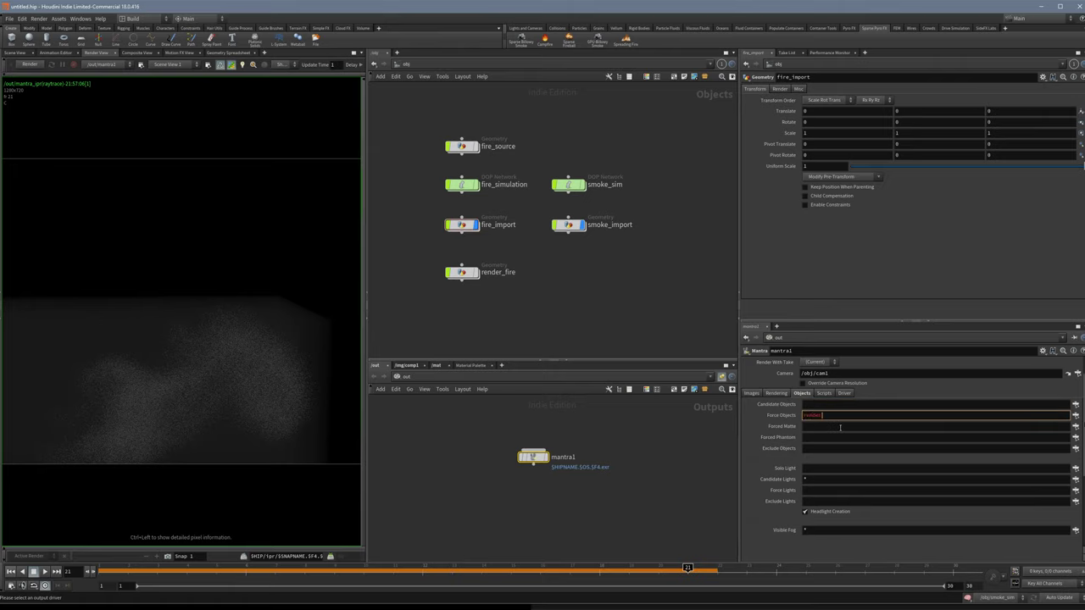
key(Return)
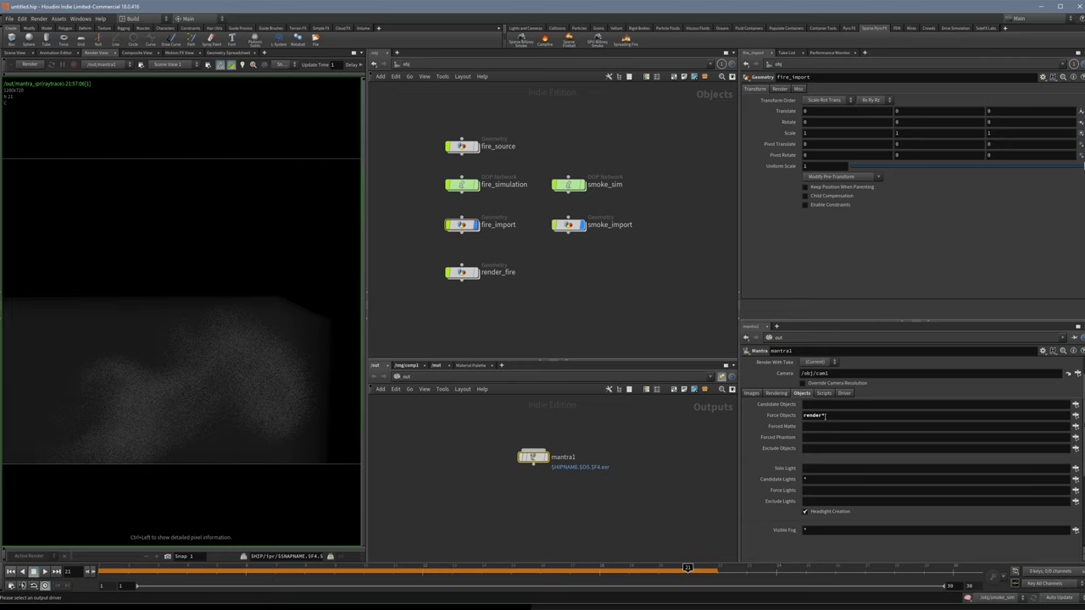
Render the scene with /out/mantra1 in the render view and shift its node slightly in /out.
scroll(777, 388, up, 2)
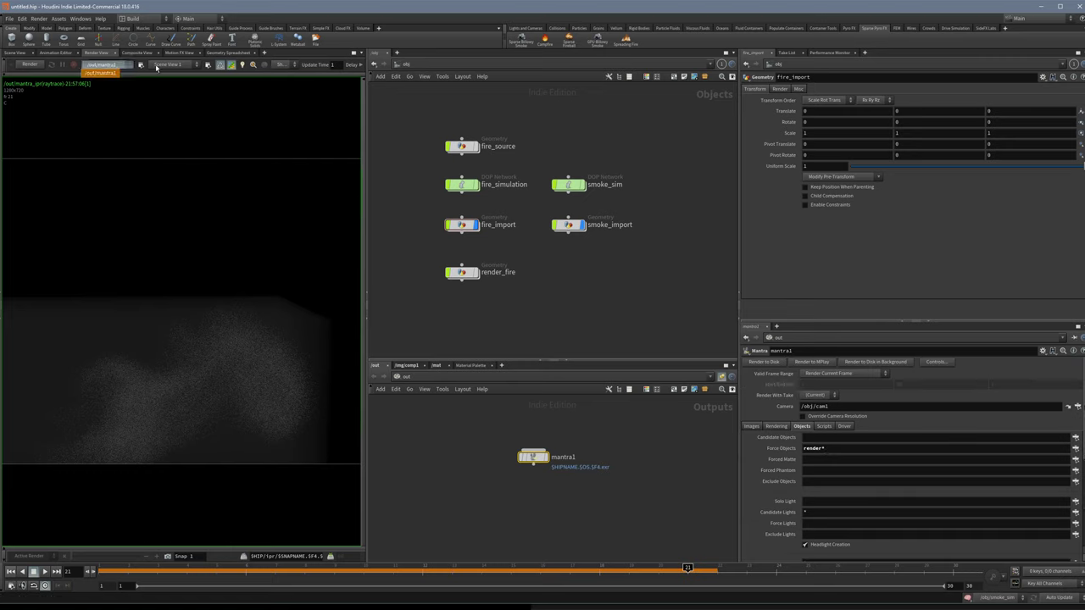
click(33, 66)
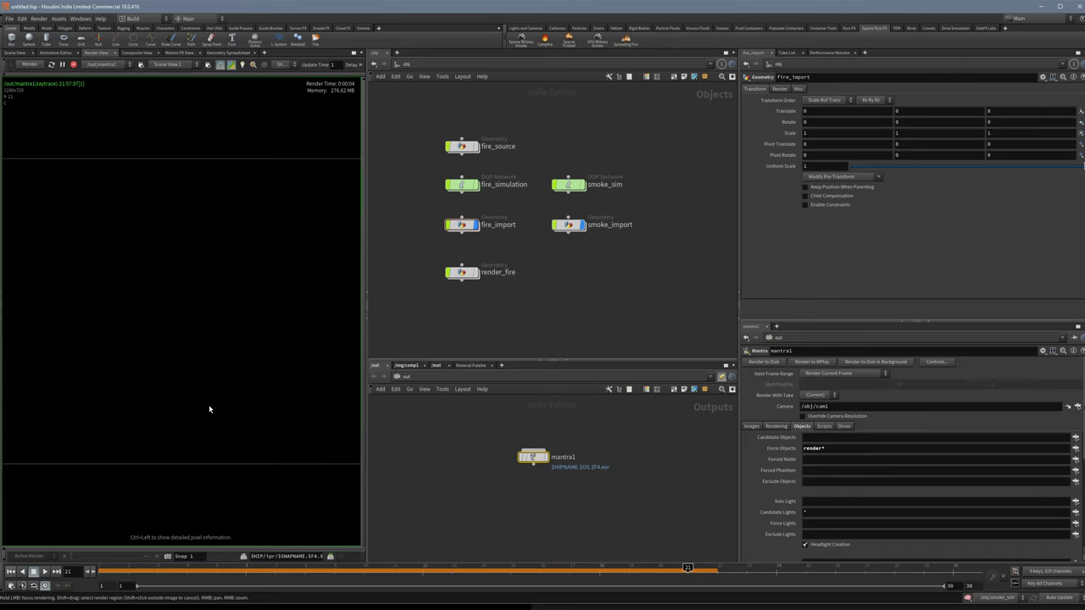
drag(539, 459, 528, 458)
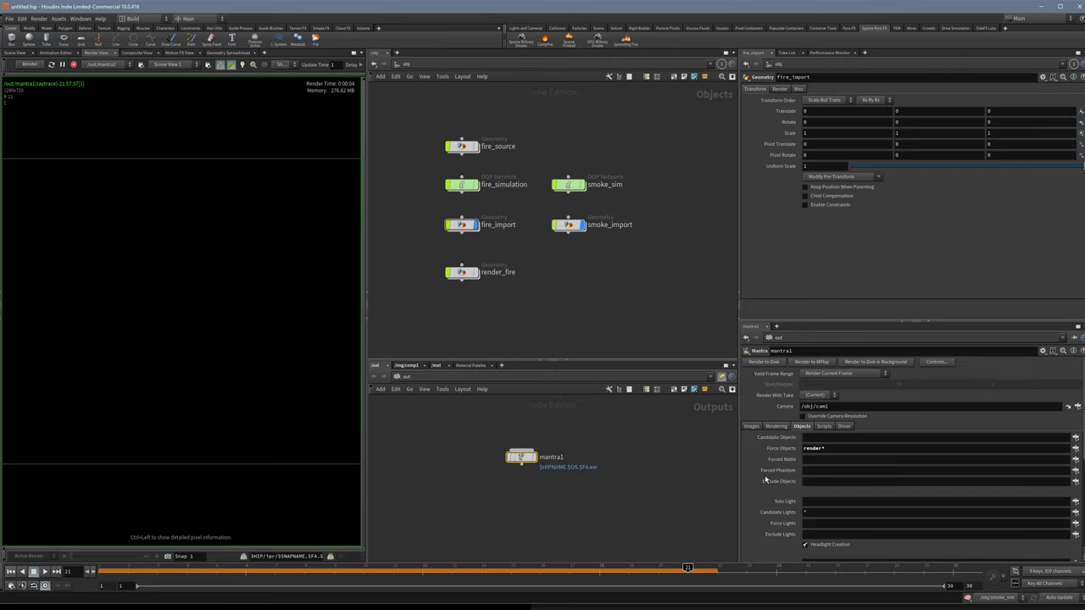
Examine the flames Pyro Shader's general, smoke field, fire intensity field and fire temperature field settings in the /mat network.
scroll(765, 479, down, 2)
scroll(765, 479, up, 2)
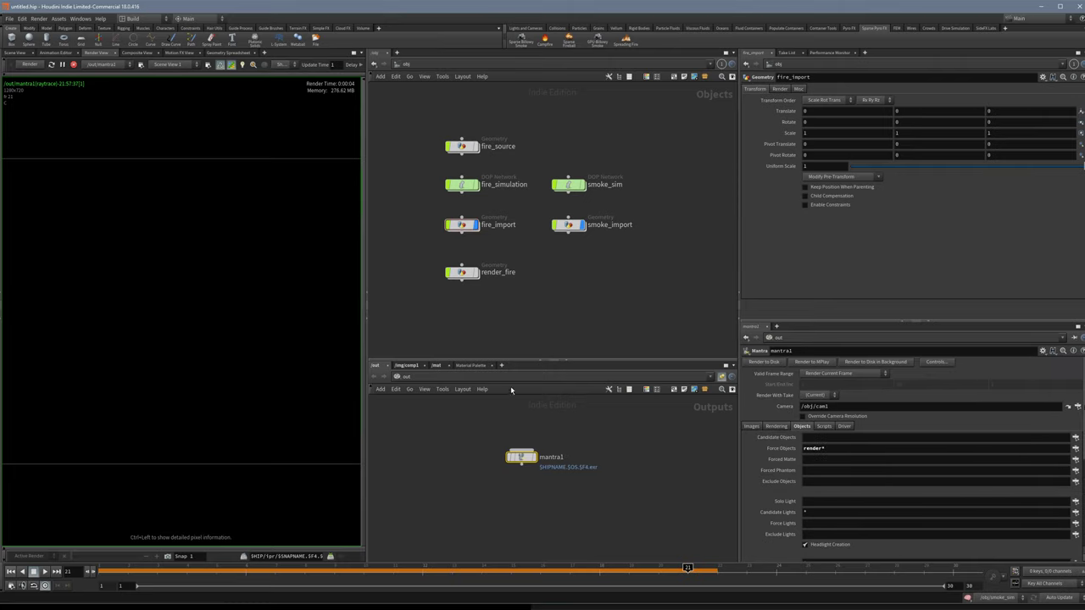
click(435, 366)
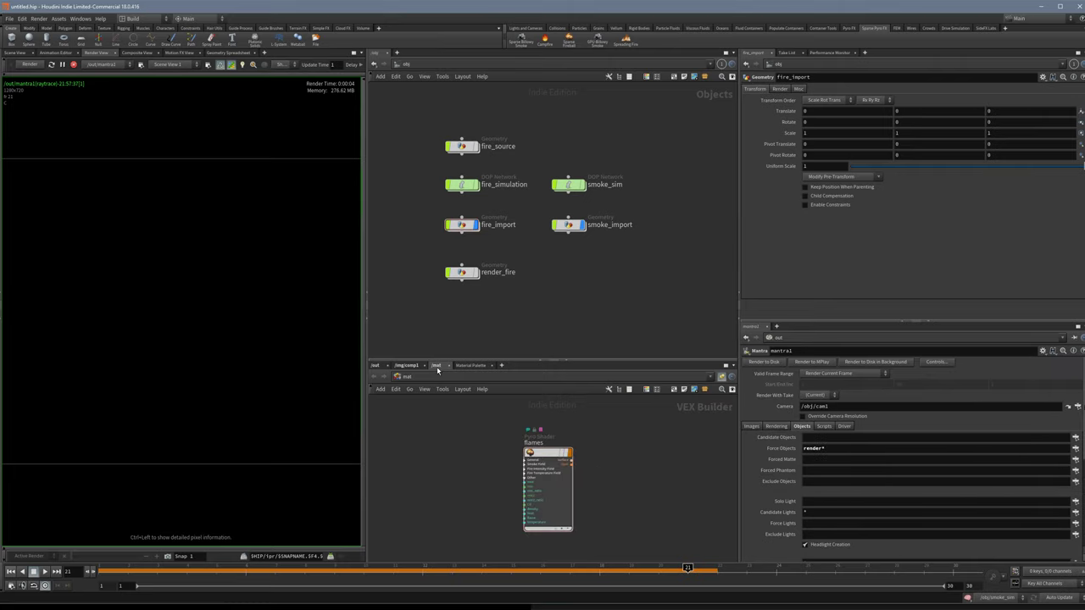
drag(561, 486, 540, 479)
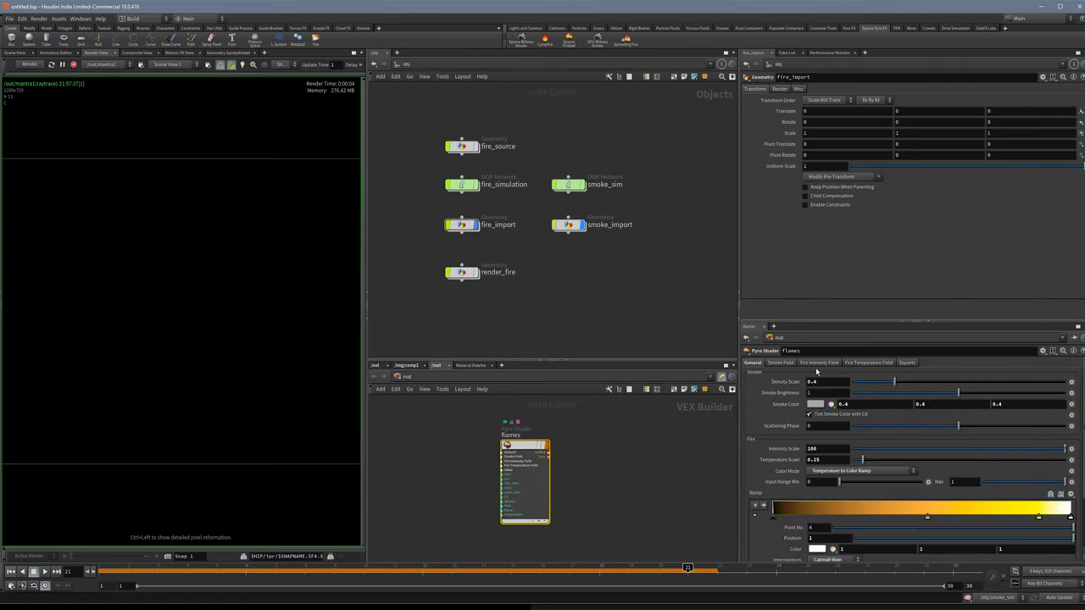
click(818, 363)
click(860, 362)
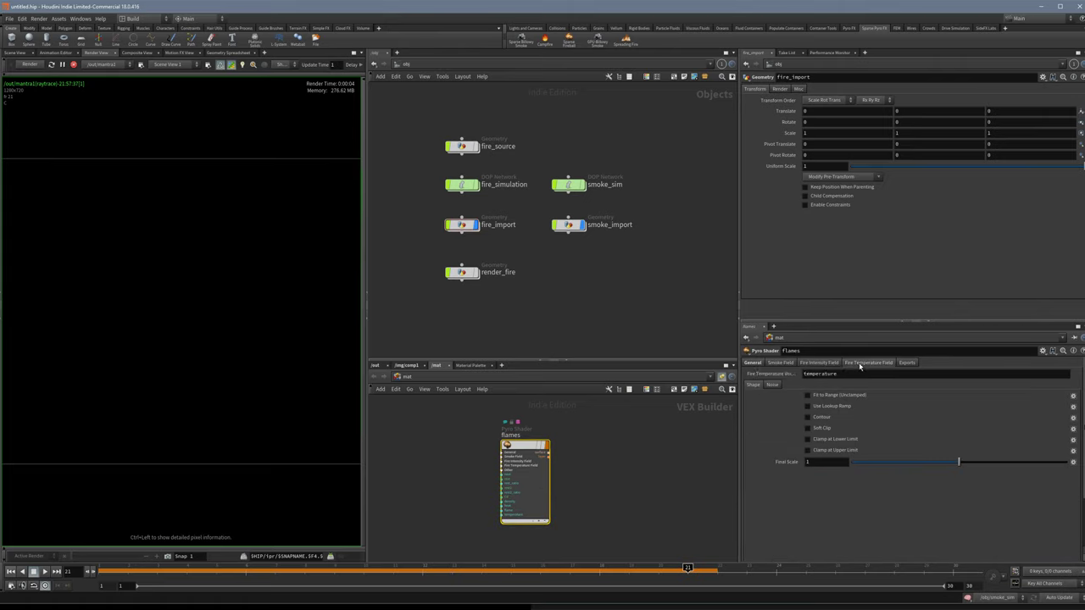
click(793, 364)
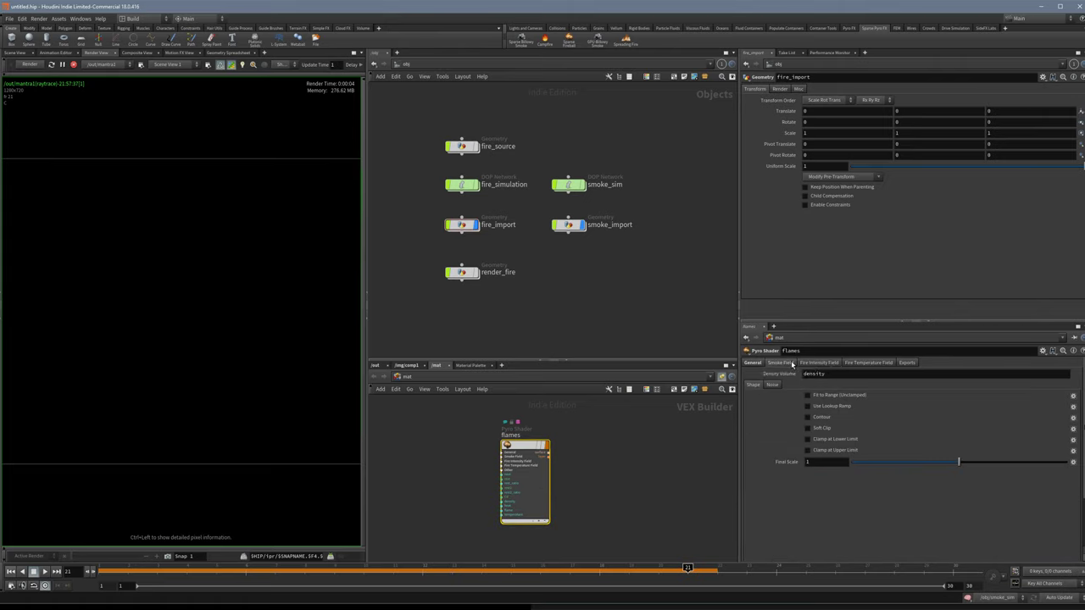
click(755, 362)
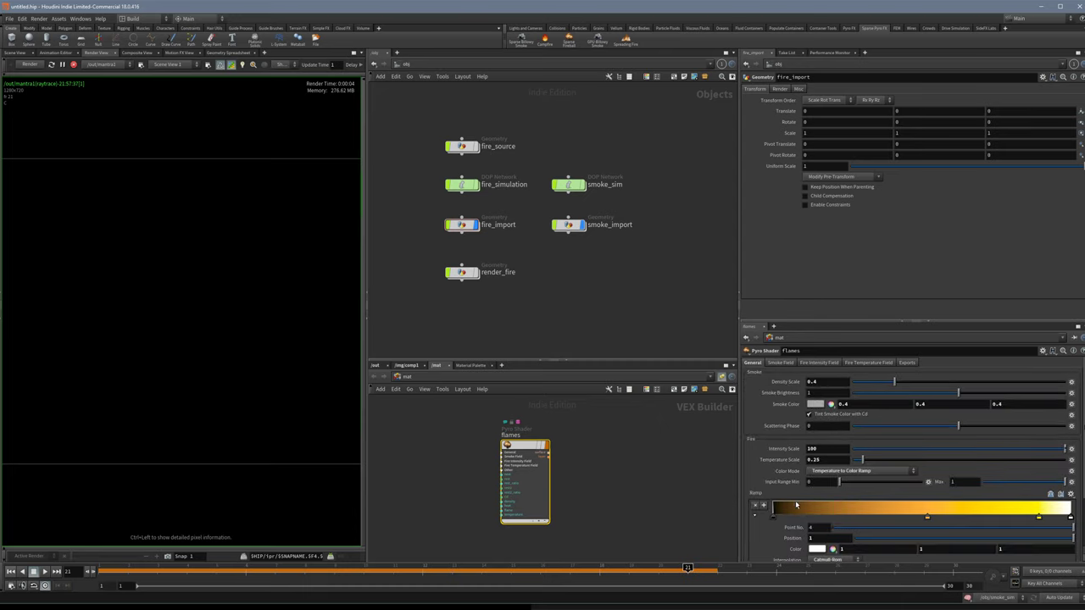
scroll(796, 506, down, 3)
scroll(796, 475, up, 3)
click(861, 364)
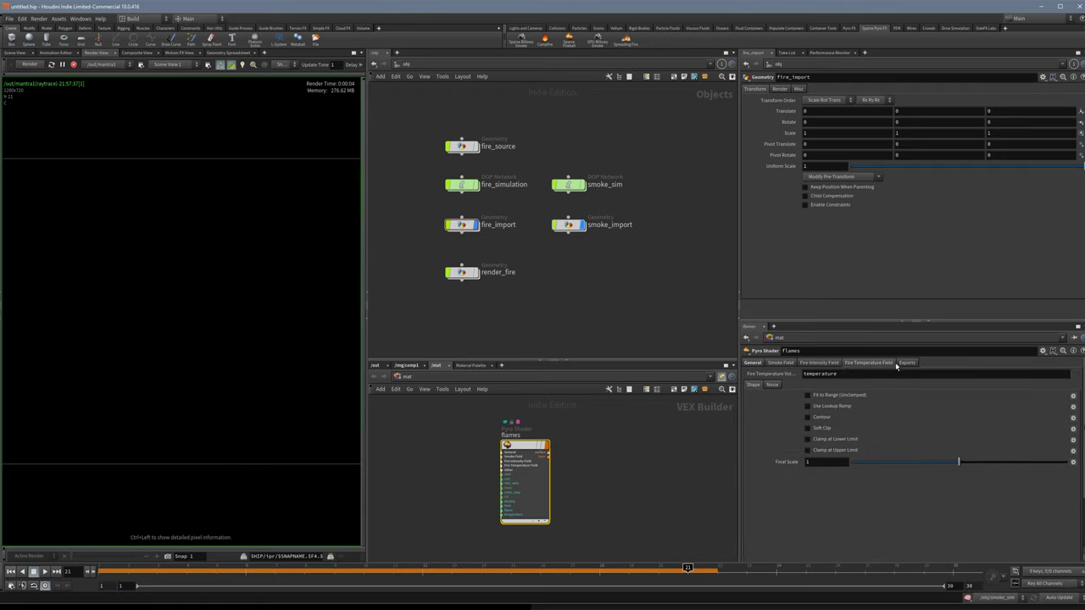
click(779, 363)
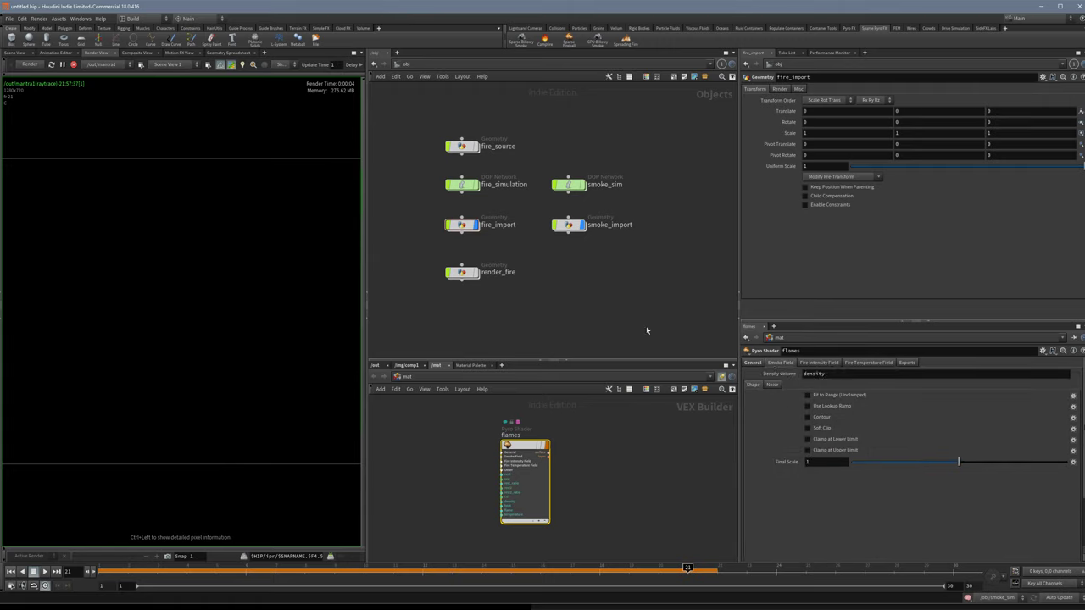
Add an Object Merge node inside the render_fire geometry object.
click(478, 277)
double_click(463, 272)
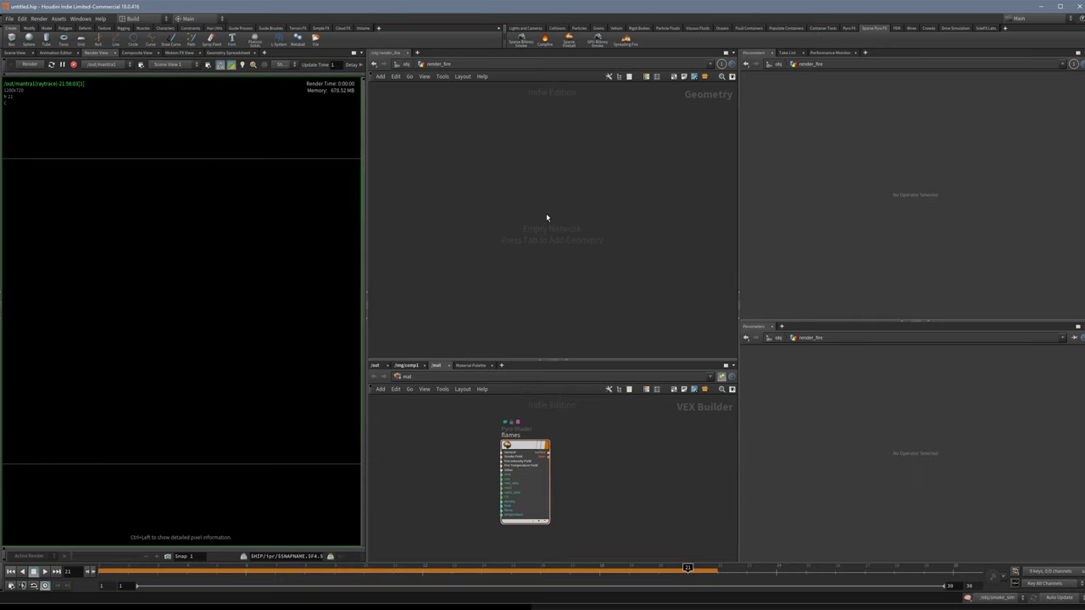
key(u)
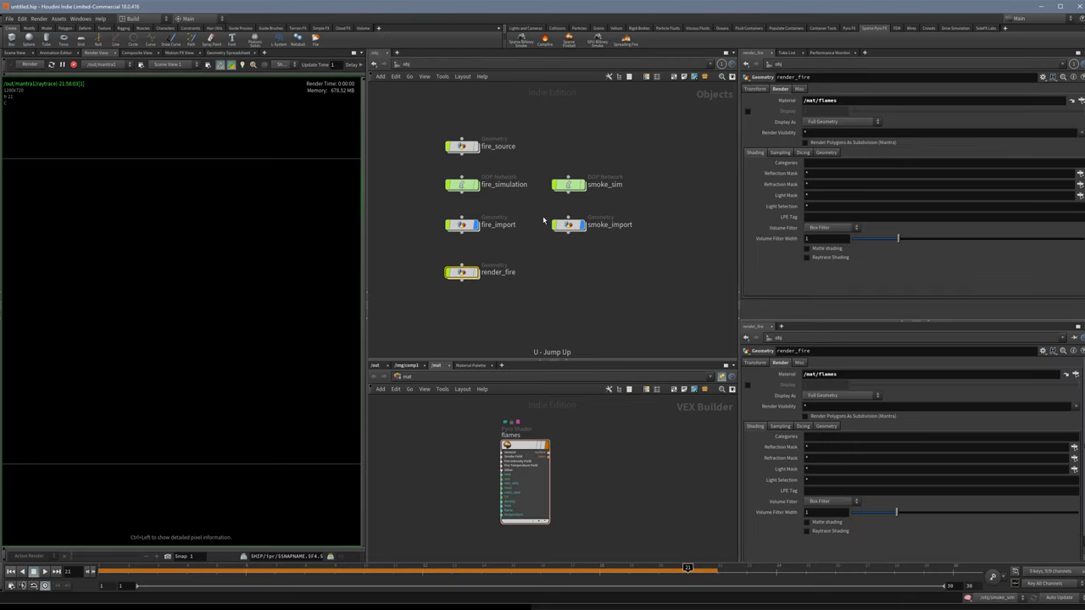
double_click(463, 272)
key(Tab)
text(merg)
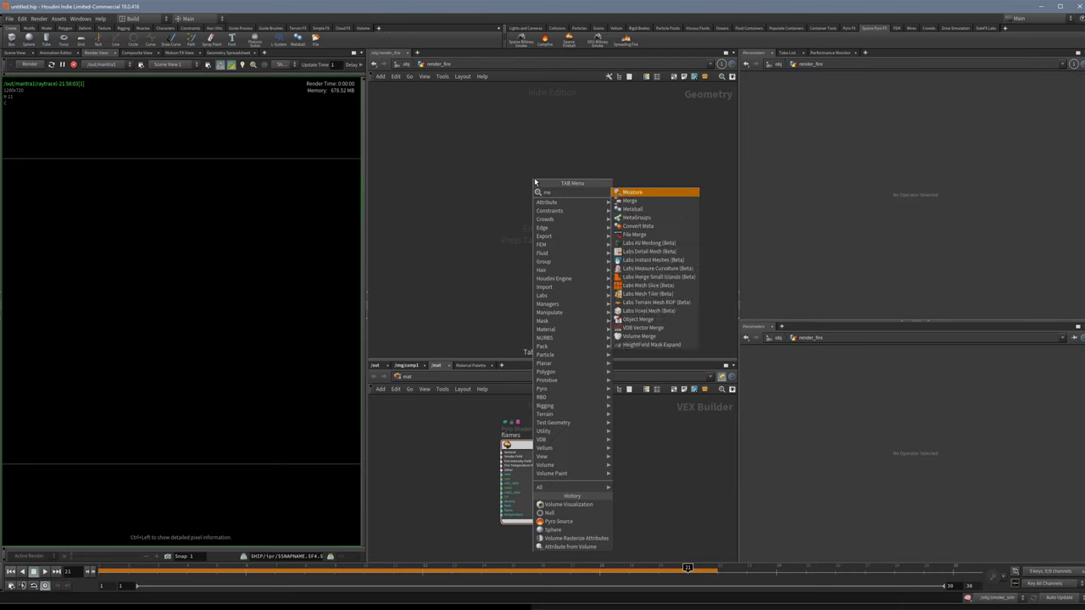
key(Down)
key(Down)
key(Down)
key(Return)
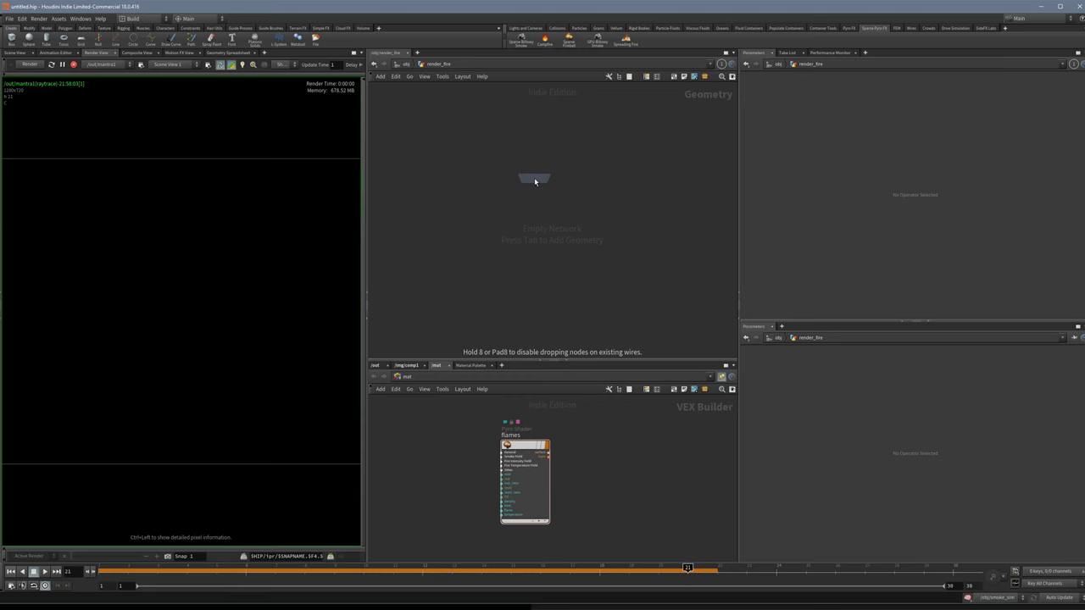
click(534, 181)
click(1067, 110)
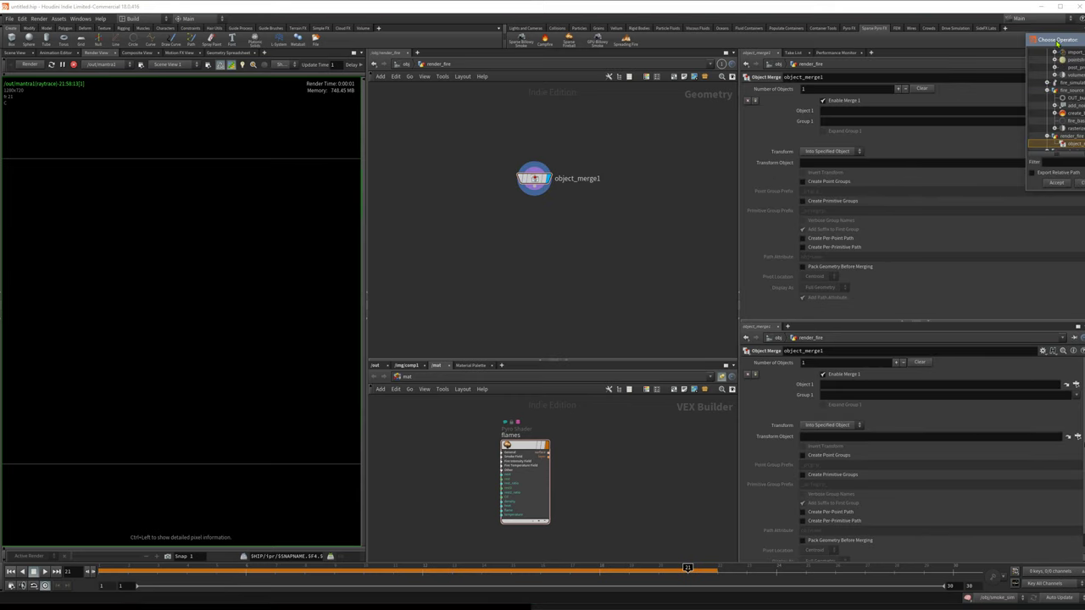
drag(1057, 41, 734, 99)
drag(743, 249, 742, 448)
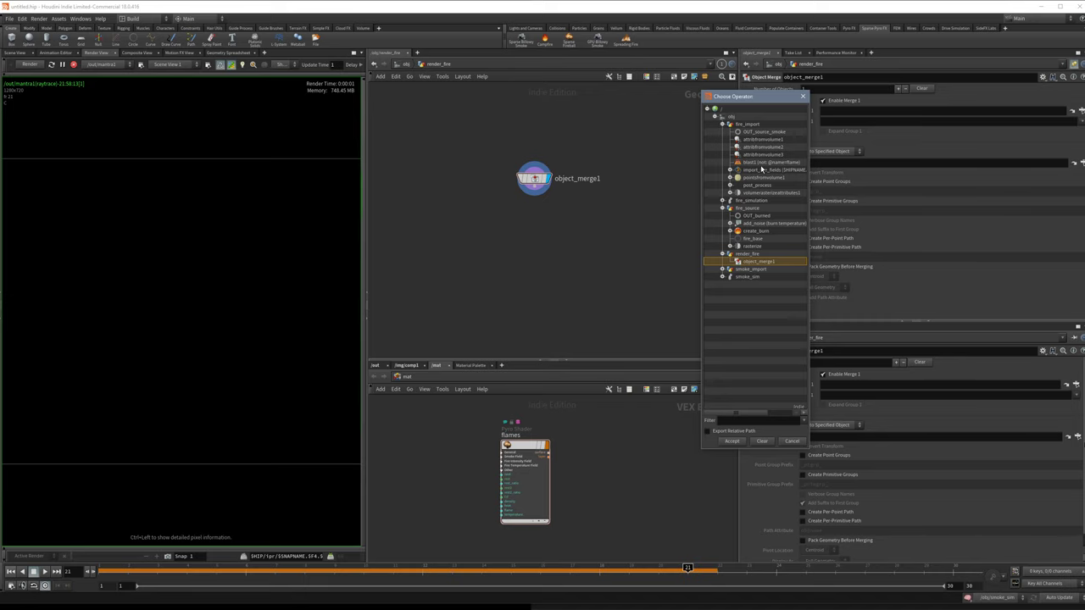
click(802, 96)
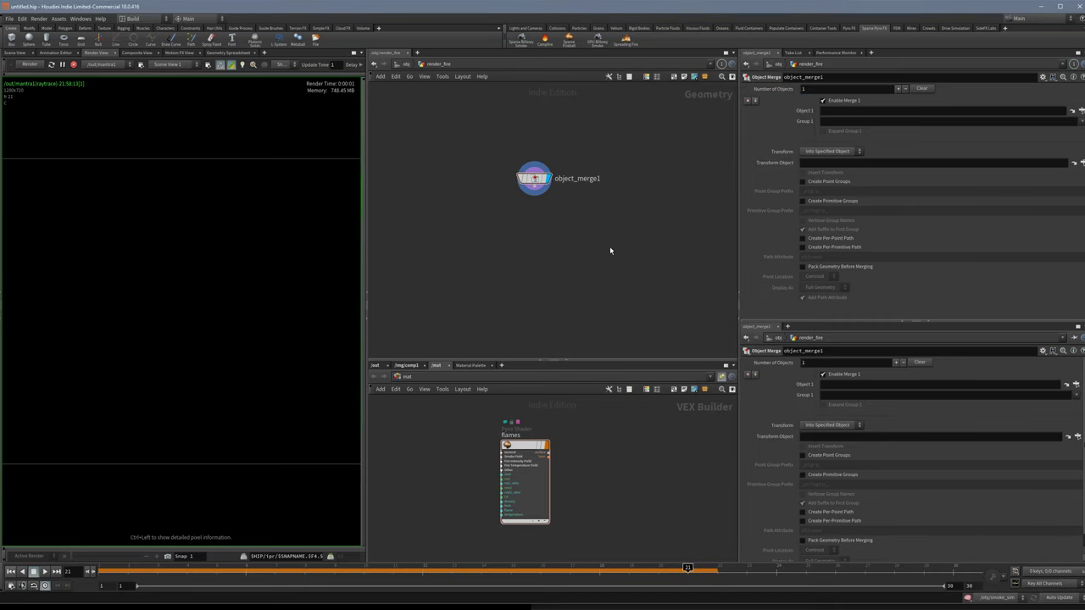
Add a Null node fed by import_fire_fields inside the fire_import object.
key(u)
click(466, 225)
double_click(471, 225)
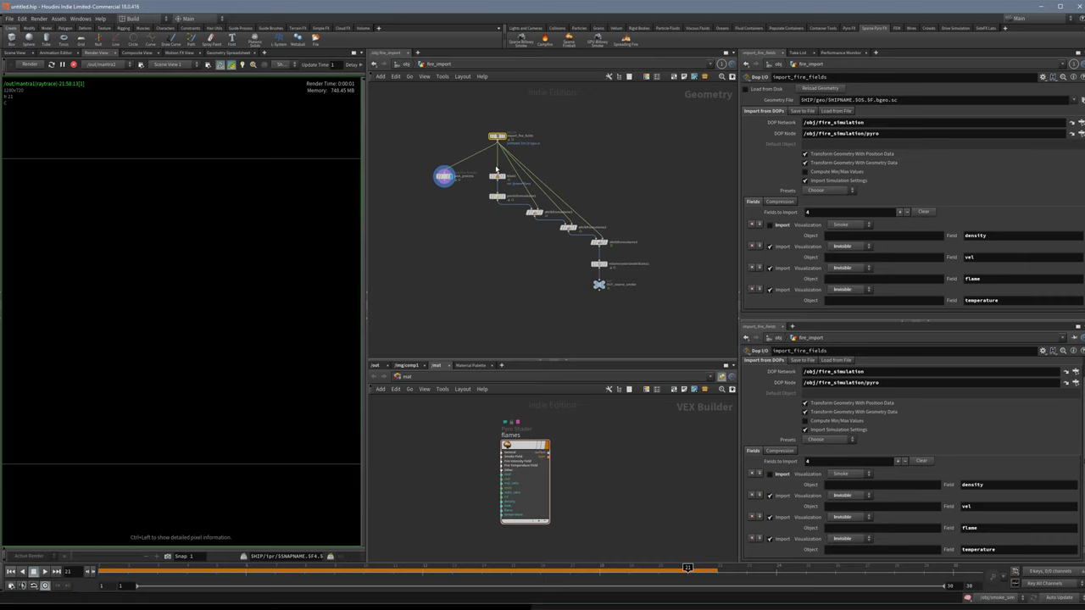
click(497, 143)
key(Tab)
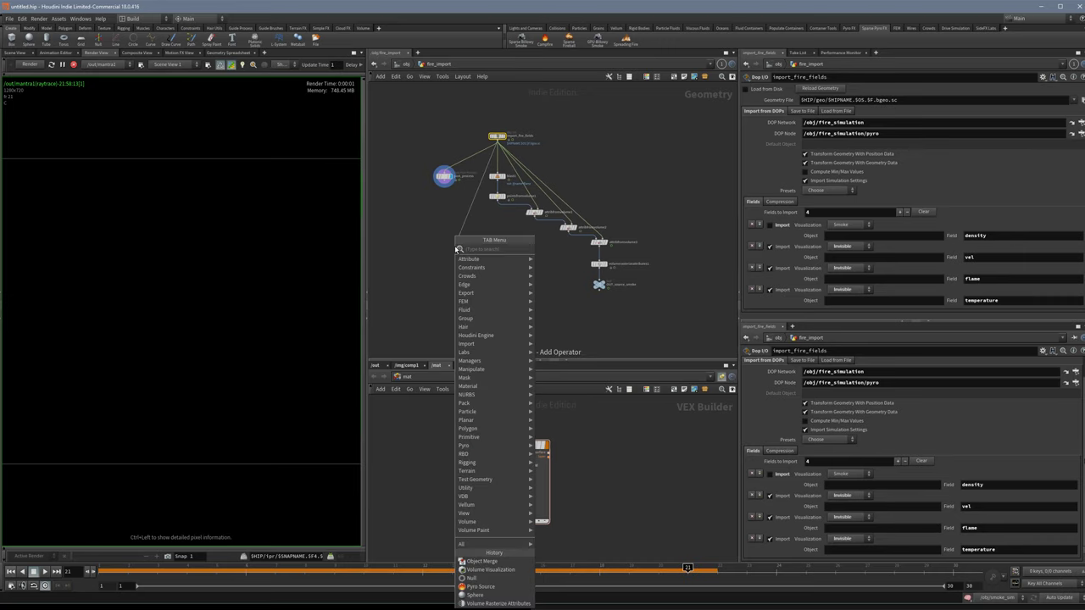
text(null)
key(Return)
click(455, 248)
Rename the new Null node in fire_import as OUT_FIRE.
scroll(456, 248, up, 3)
click(474, 246)
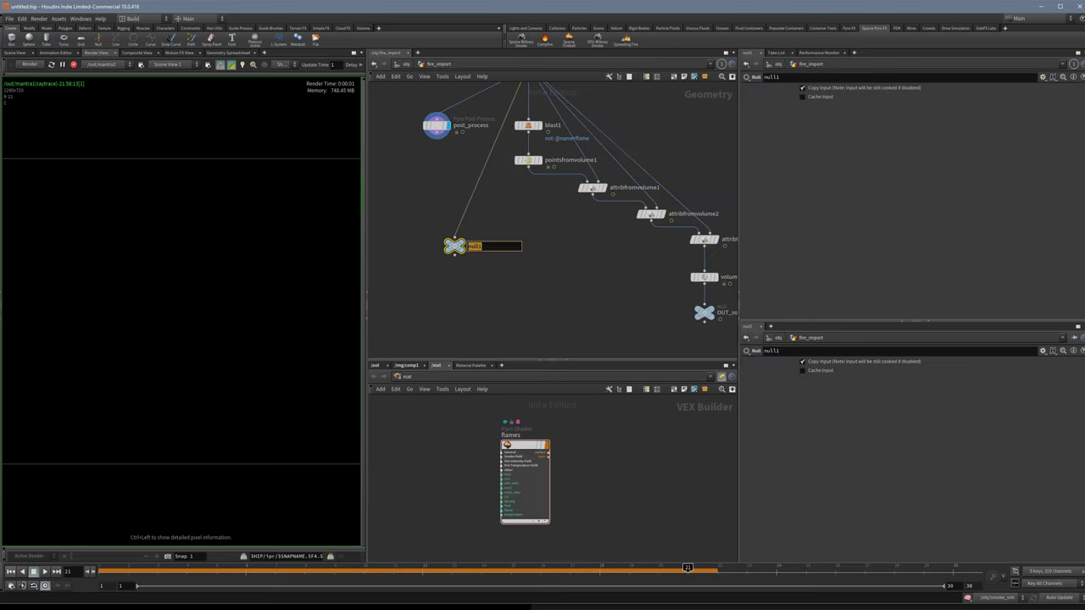
text(OUT_fire)
key(Return)
click(539, 269)
Set Object 1 of the Object Merge in render_fire to /obj/fire_import/OUT_FIRE.
key(u)
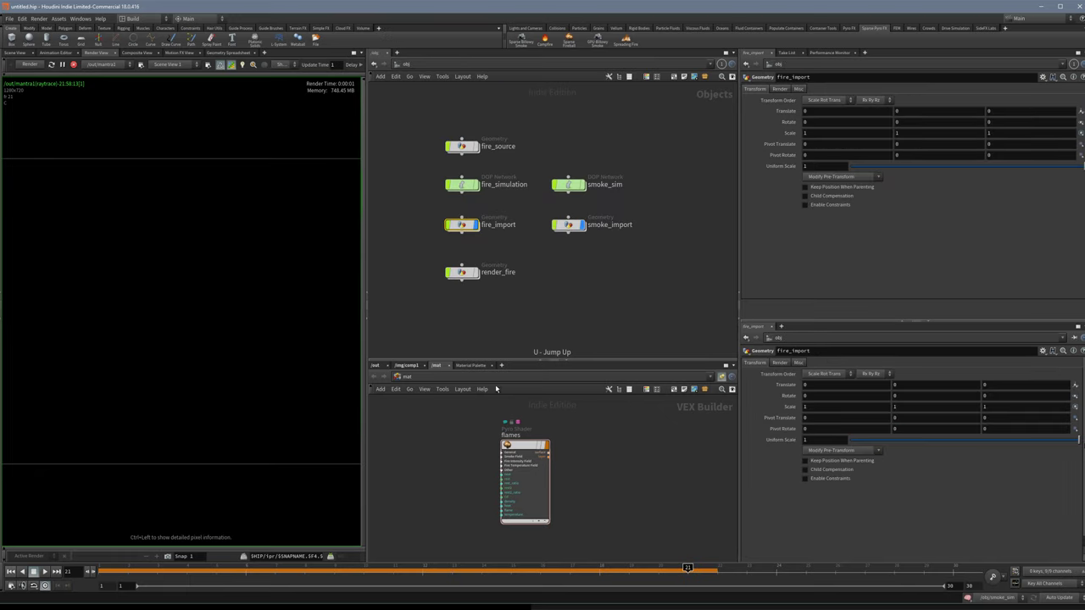
double_click(462, 272)
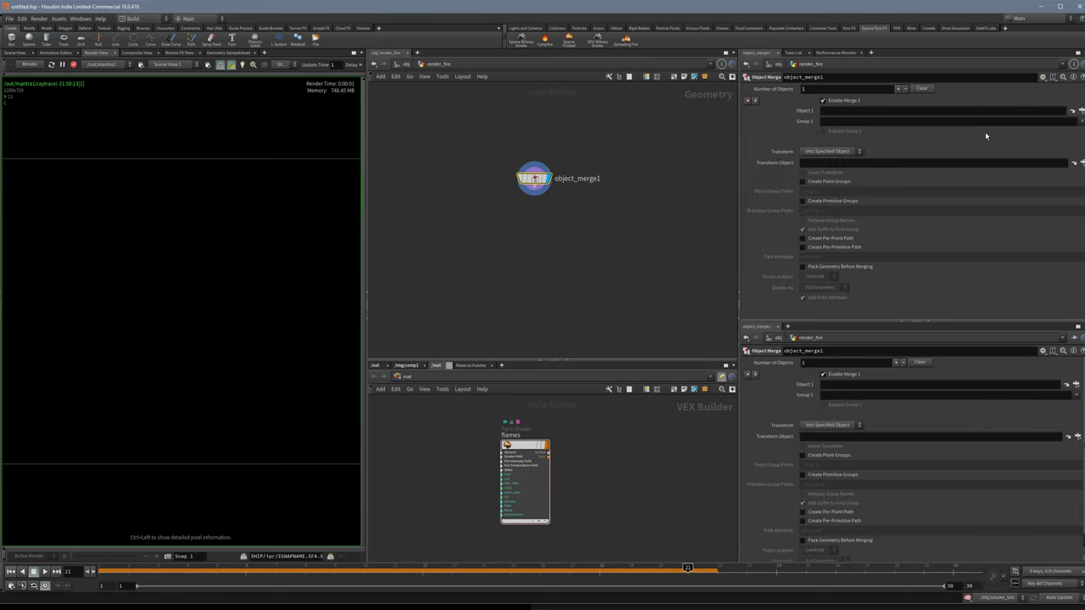
click(1074, 111)
drag(1056, 12, 768, 57)
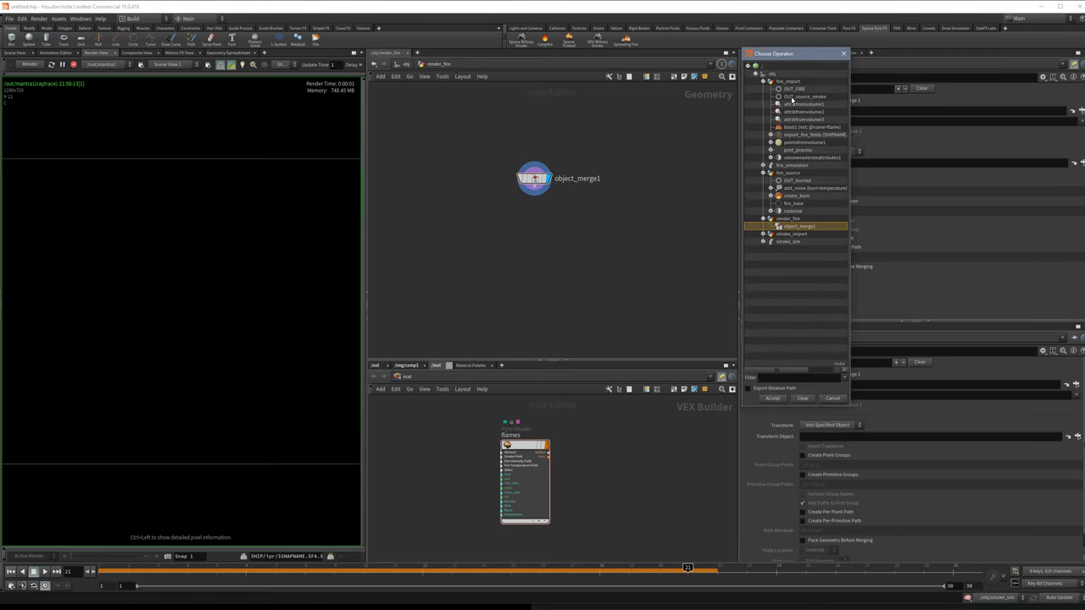
double_click(794, 90)
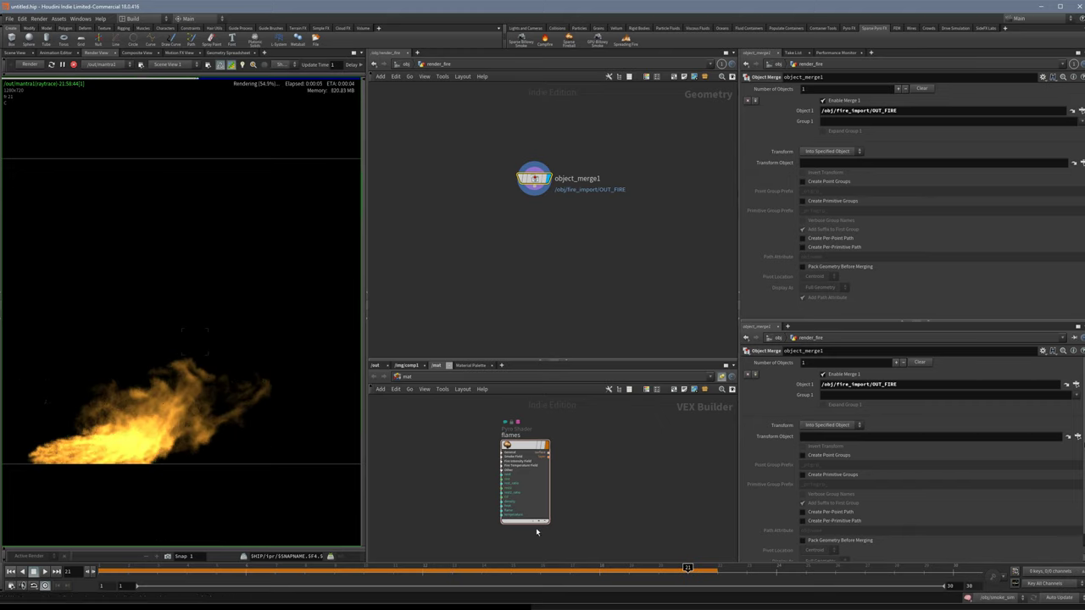
Try importing the density field in fire_import's import_fire_fields node to compare the render, and switch the import off again.
click(541, 495)
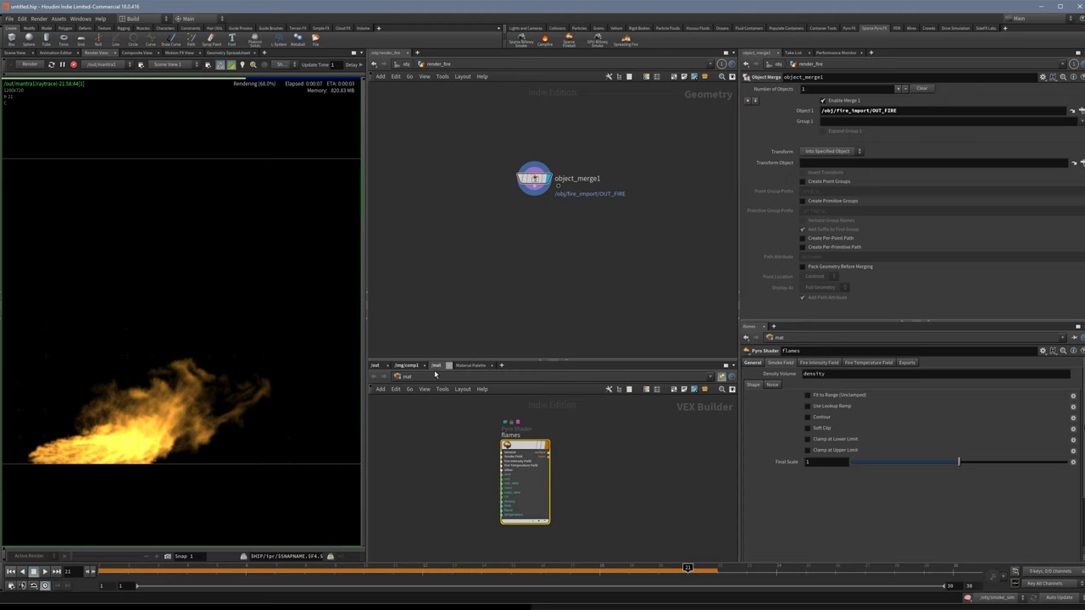
key(u)
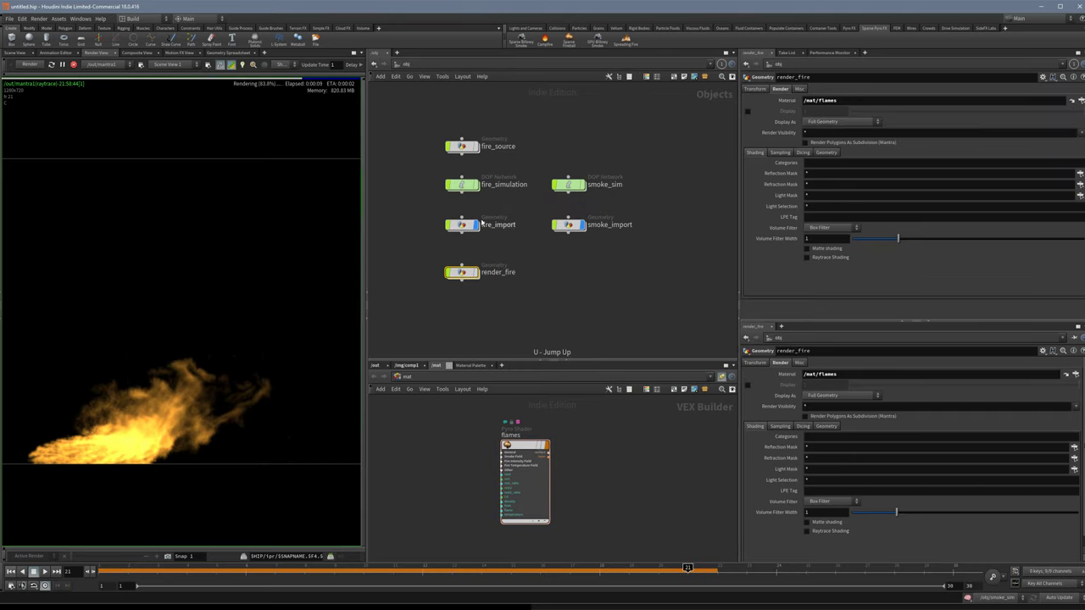
double_click(465, 226)
middle_drag(490, 161, 484, 225)
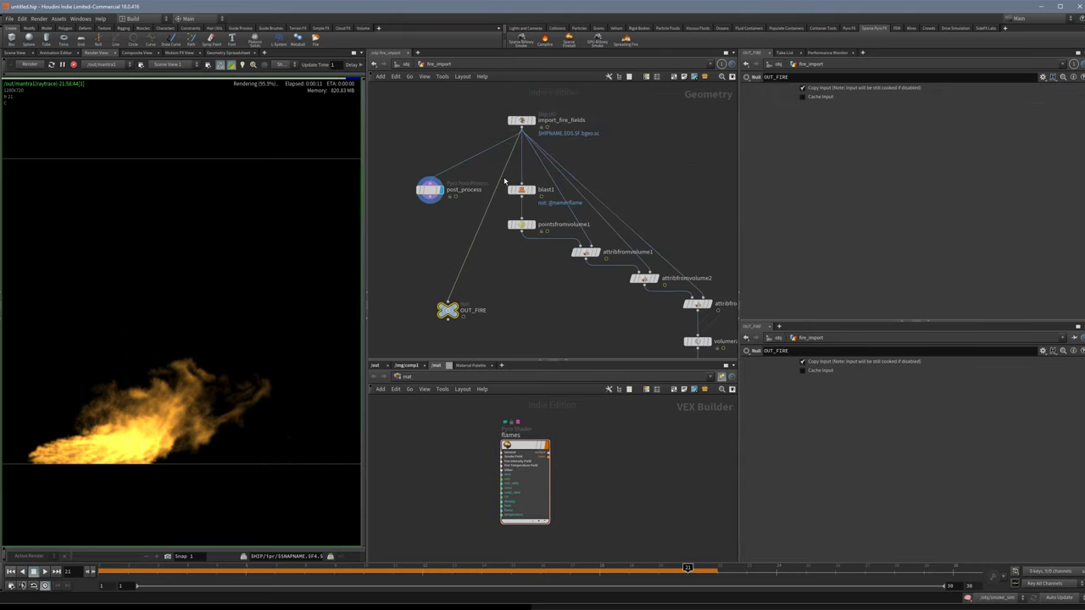
click(522, 121)
click(771, 226)
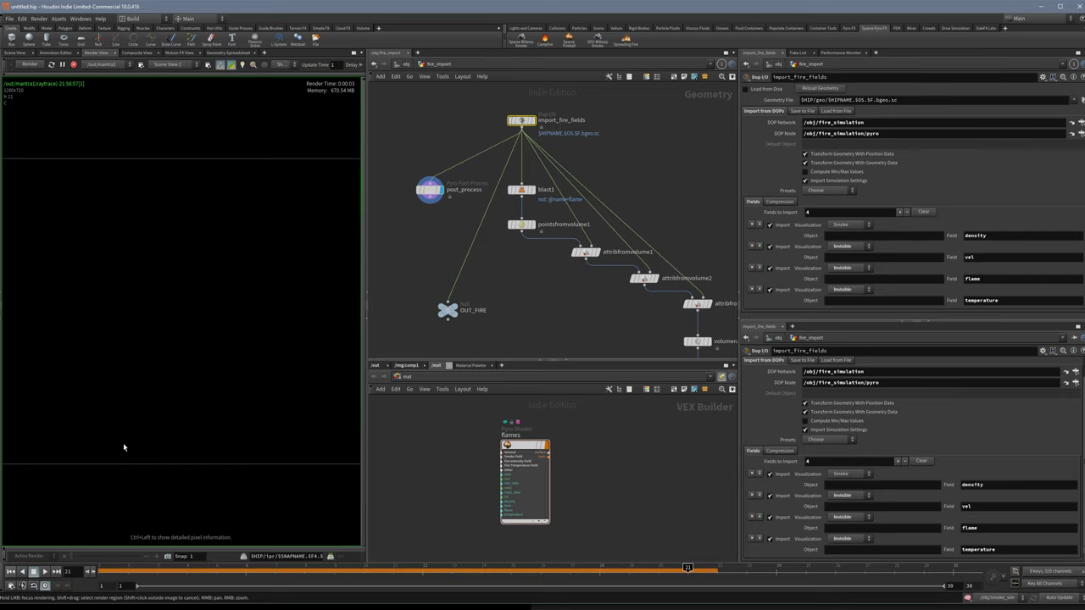
click(770, 225)
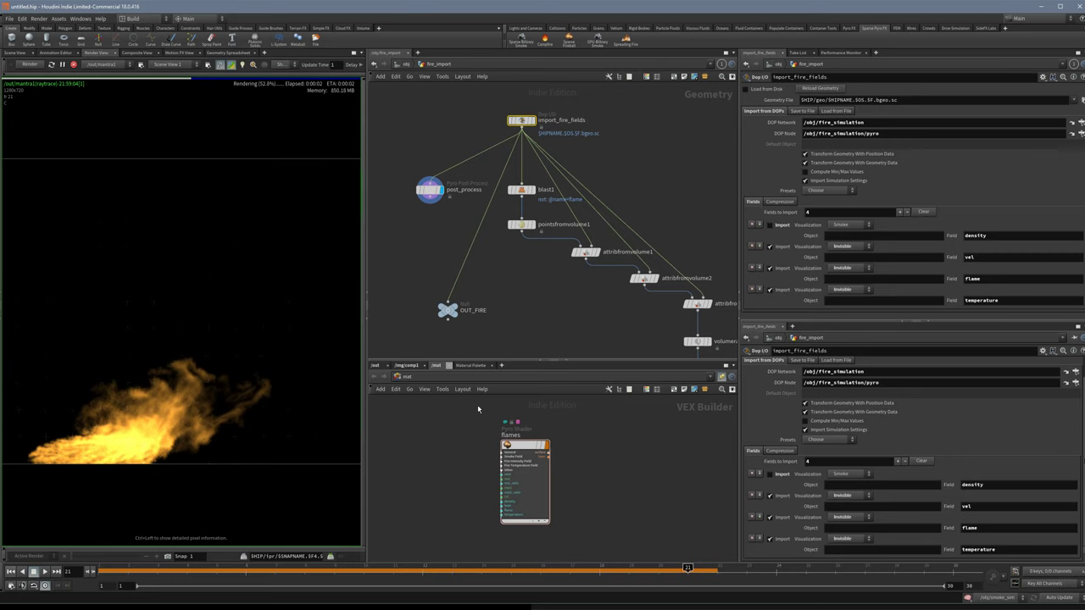
Duplicate render_fire at object level, place the copy below smoke_import and rename it render_smoke.
click(521, 326)
key(u)
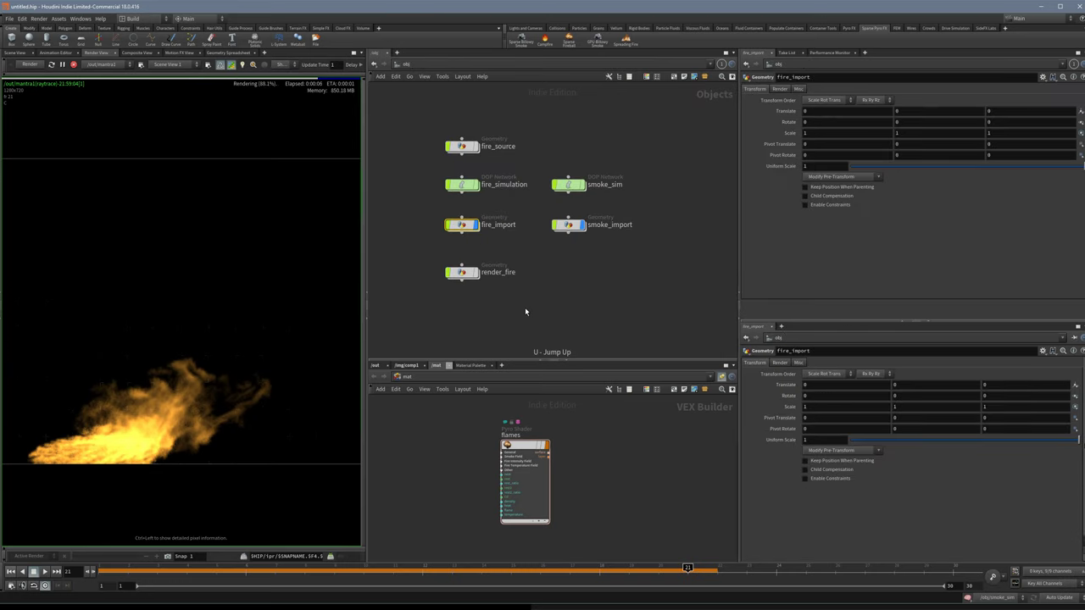
key(ctrl+v)
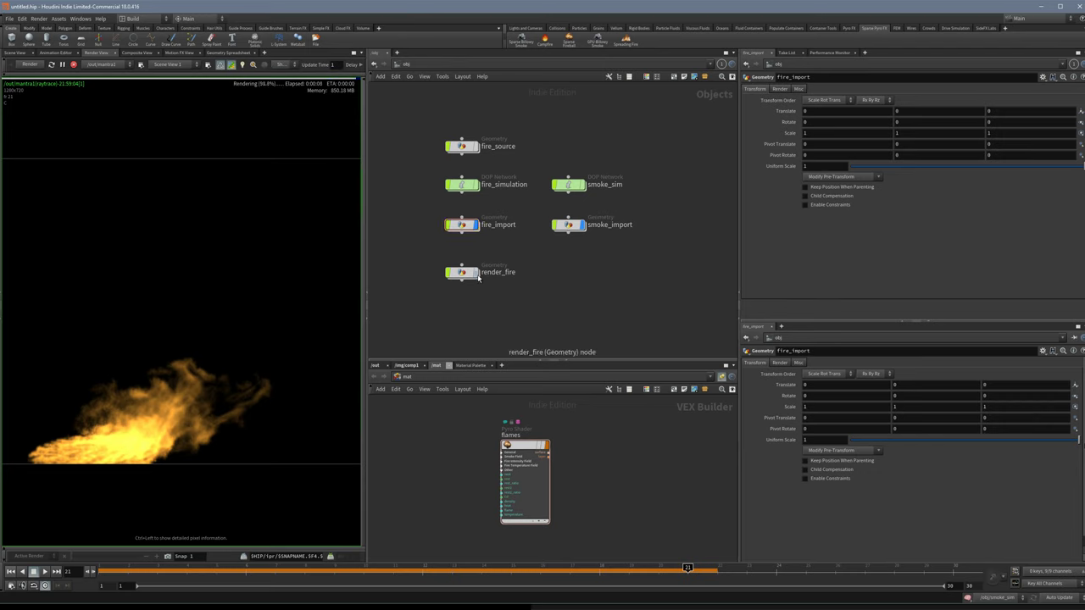
click(572, 273)
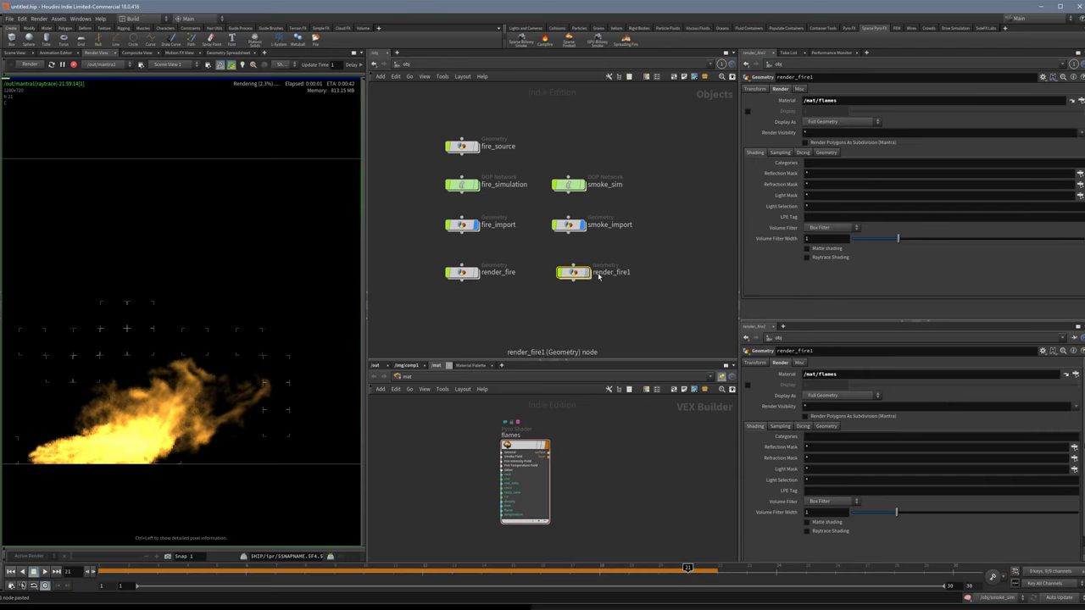
key(F2)
text(render_smoke)
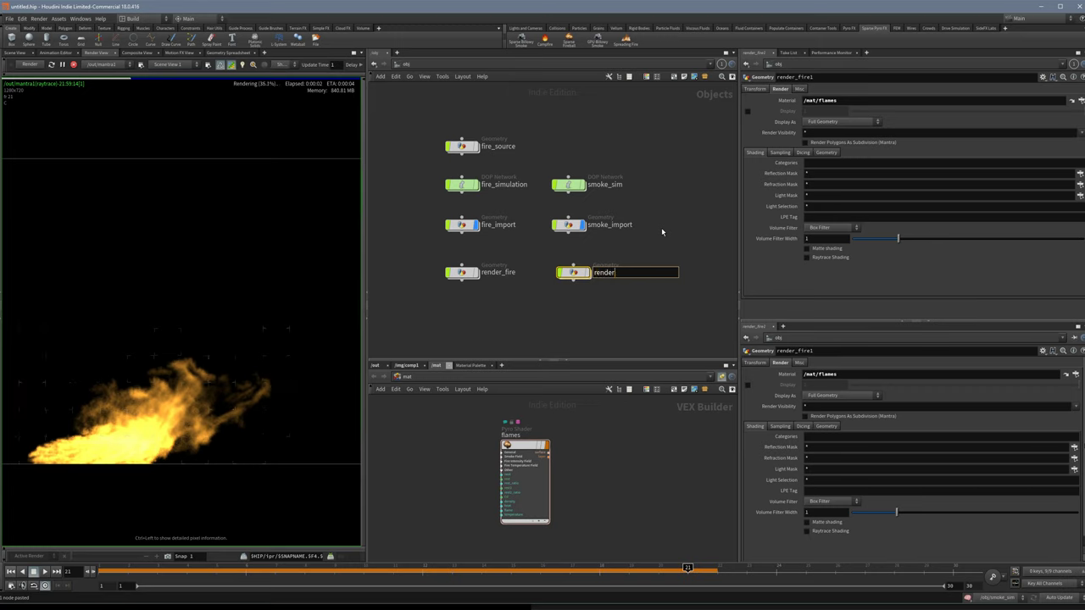
key(Return)
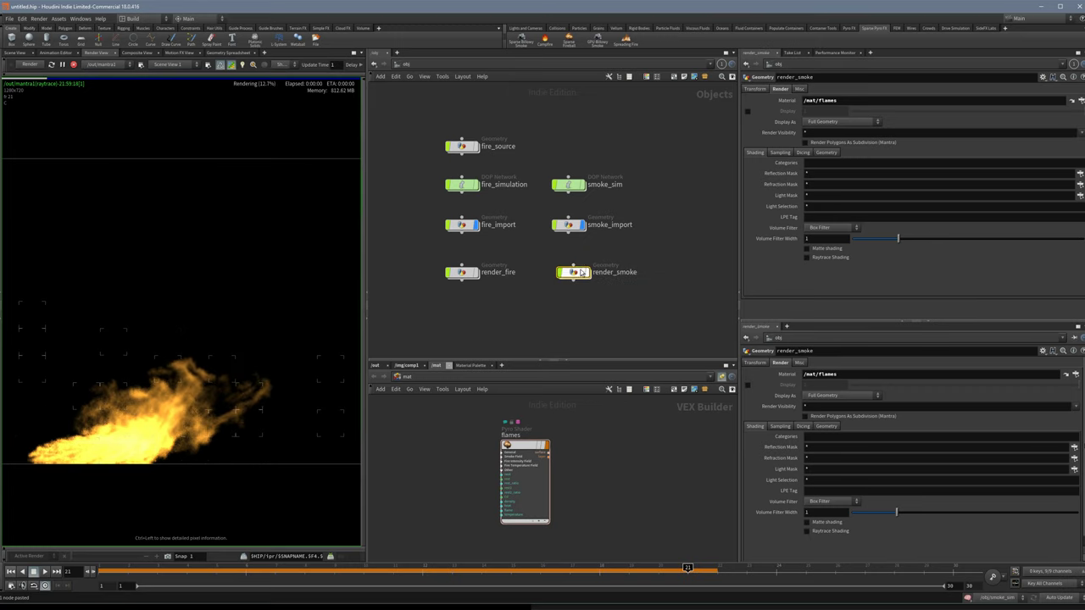
Add a Null node fed by import_fire_fields inside smoke_import and name it OUT_SMOKE.
key(i)
key(u)
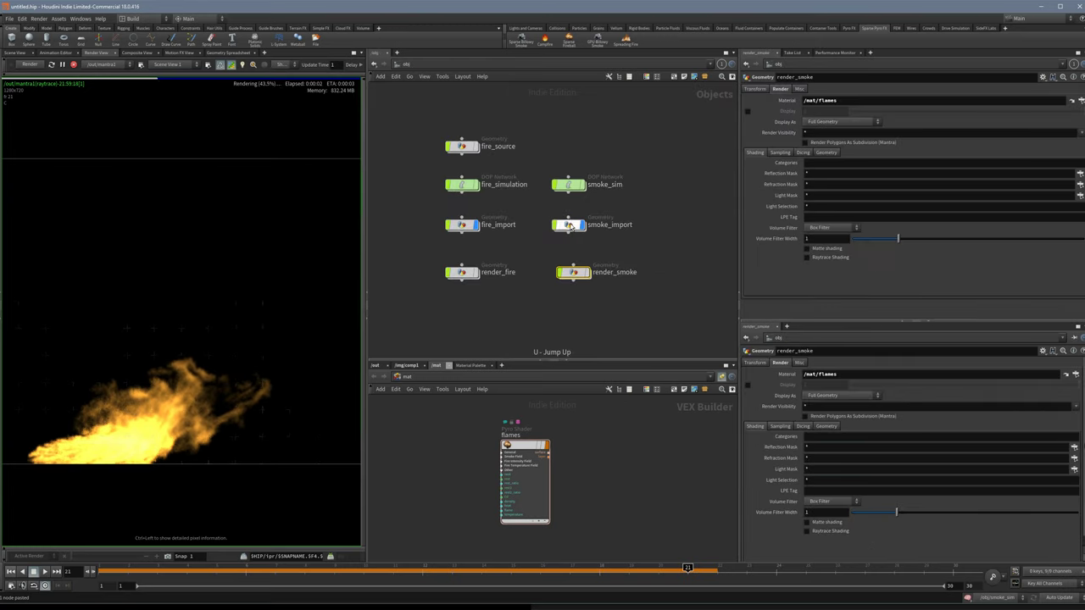
key(i)
drag(542, 133, 533, 234)
key(Tab)
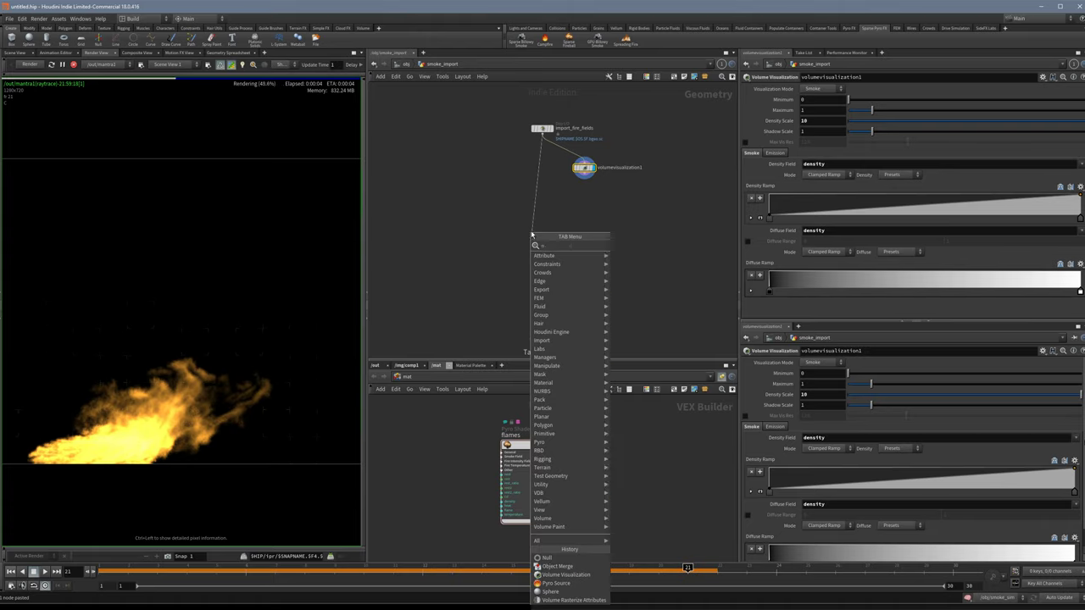
text(null)
key(Return)
click(549, 230)
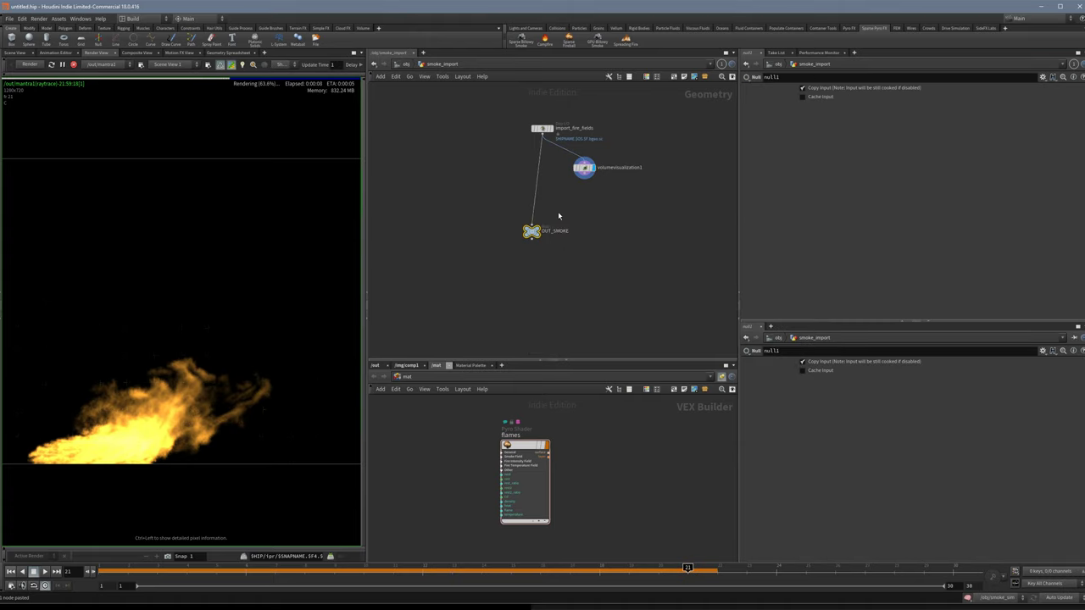
Set Object 1 of the Object Merge in render_smoke to /obj/smoke_import/OUT_SMOKE.
key(u)
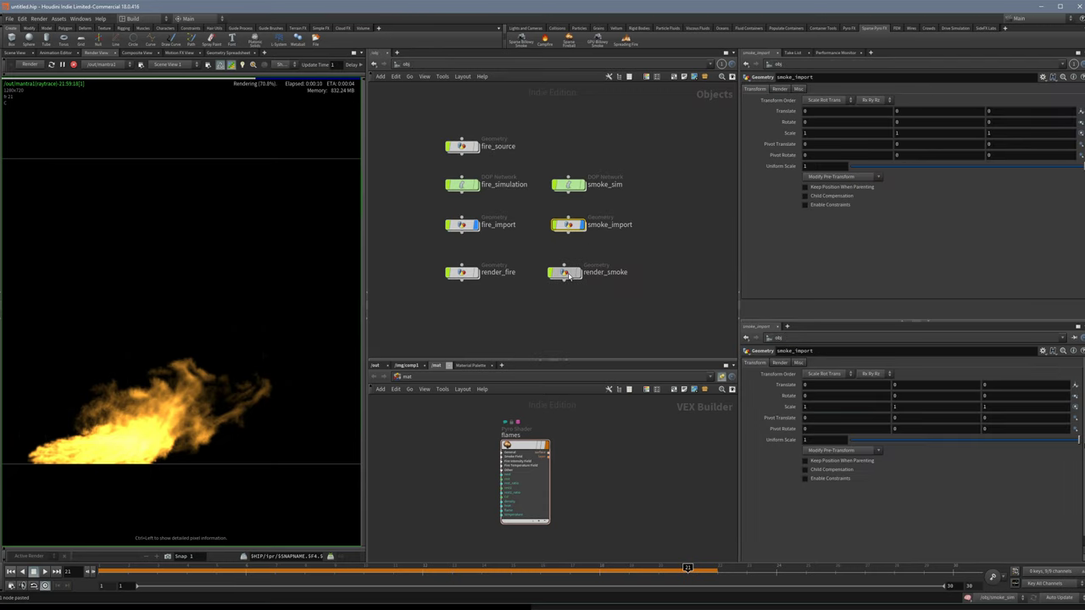
key(i)
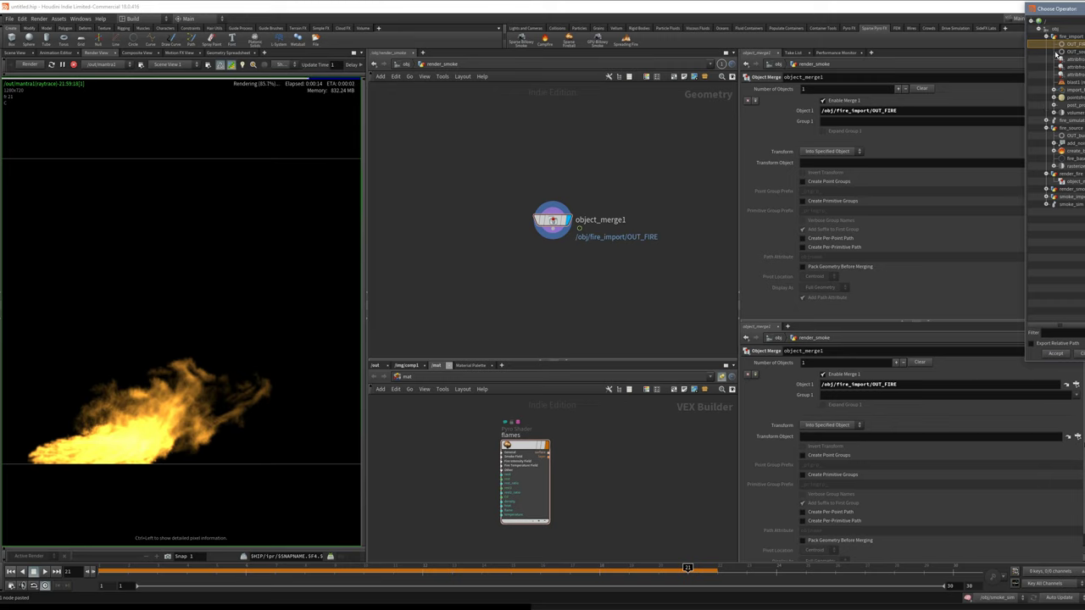
click(1048, 36)
click(1047, 51)
click(1073, 61)
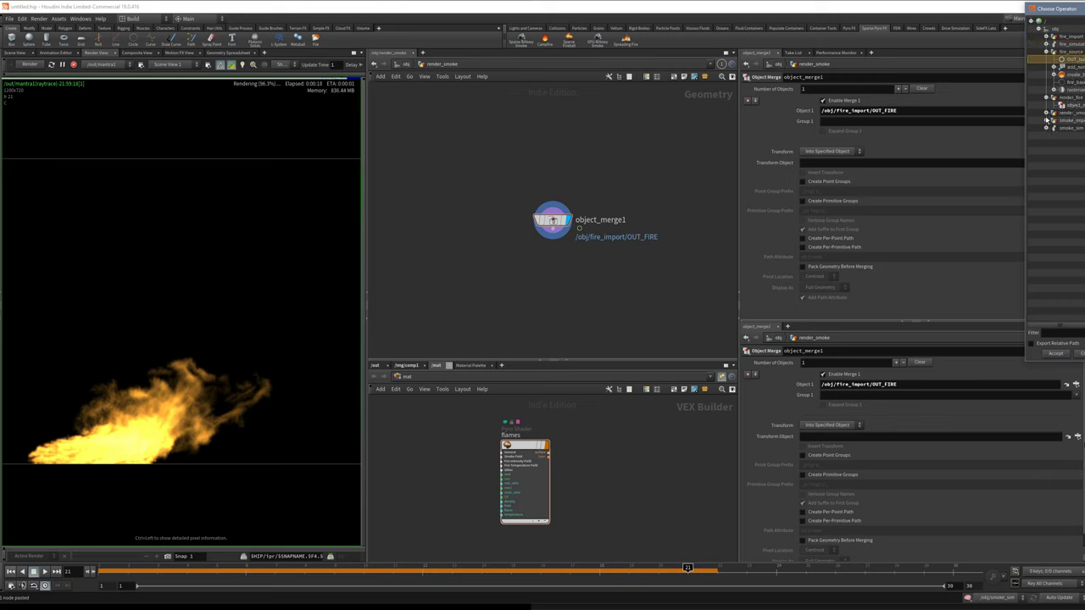
click(1048, 121)
double_click(1074, 129)
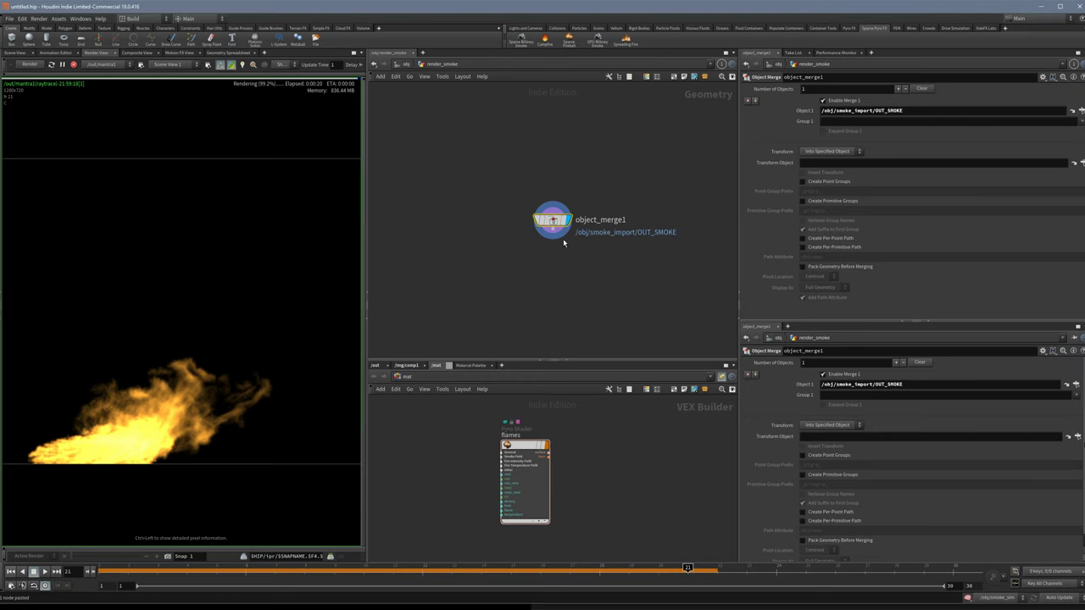
key(u)
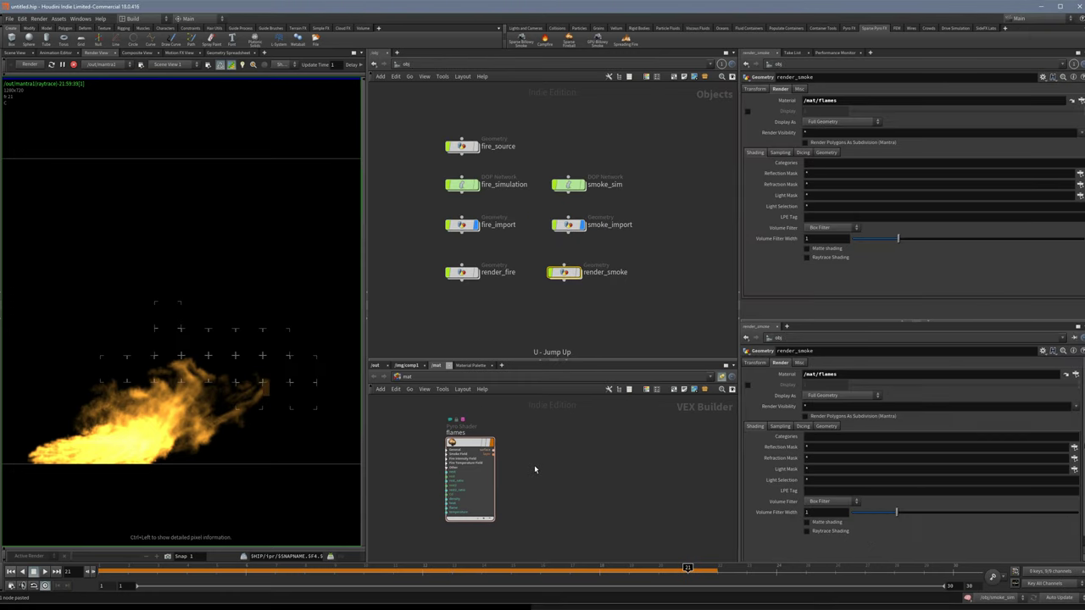
Add a second Pyro Shader to the mat network beside the flames shader.
key(Tab)
text(pyro)
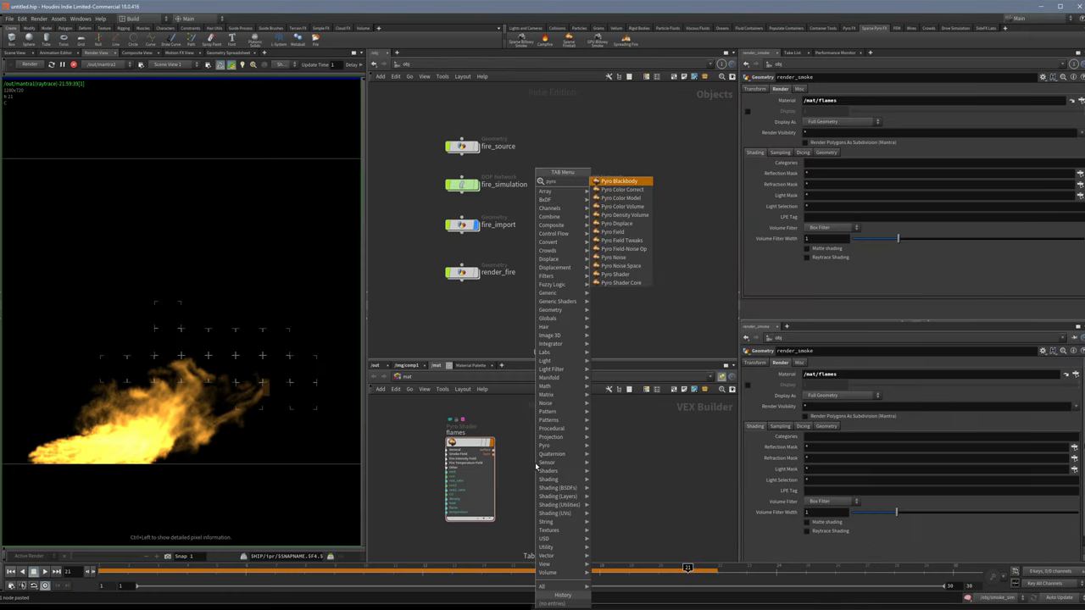
click(628, 275)
click(573, 464)
click(571, 463)
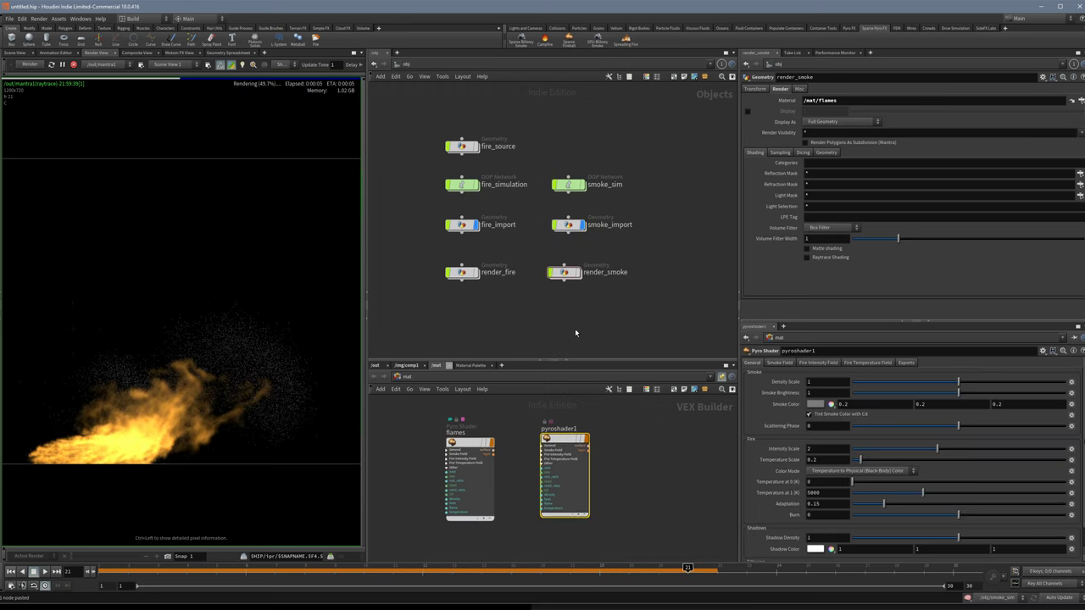
Assign the new pyroshader1 material to the render_smoke object in place of flames.
click(564, 272)
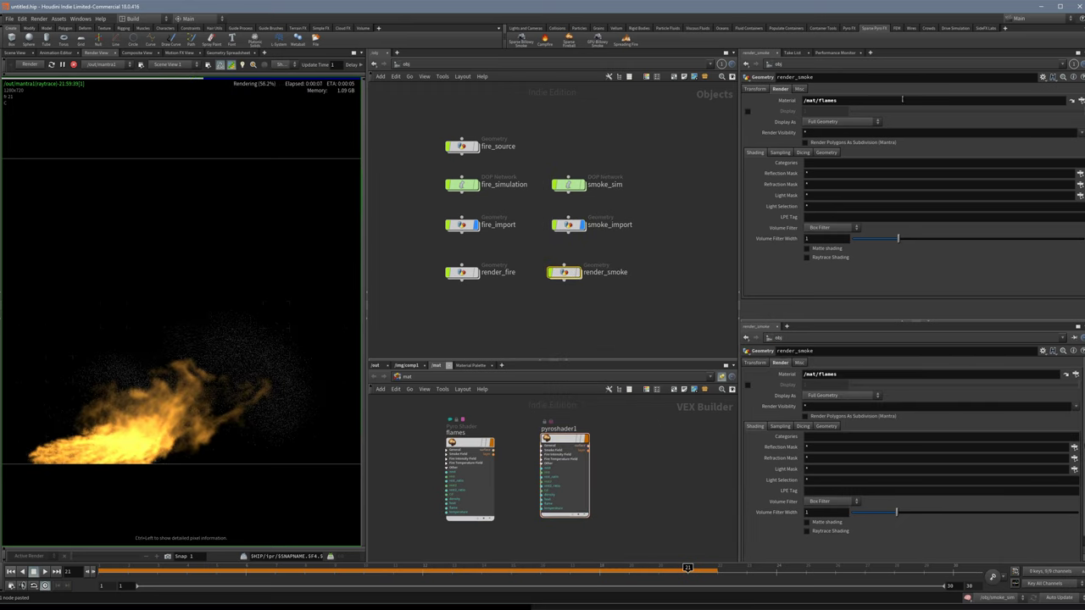
click(1072, 100)
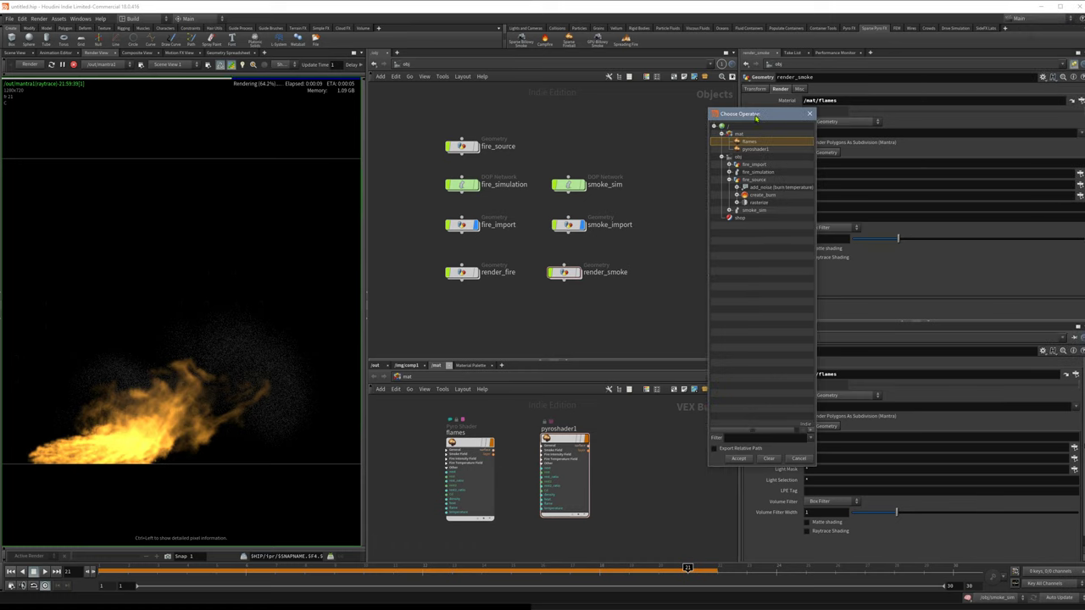
double_click(749, 149)
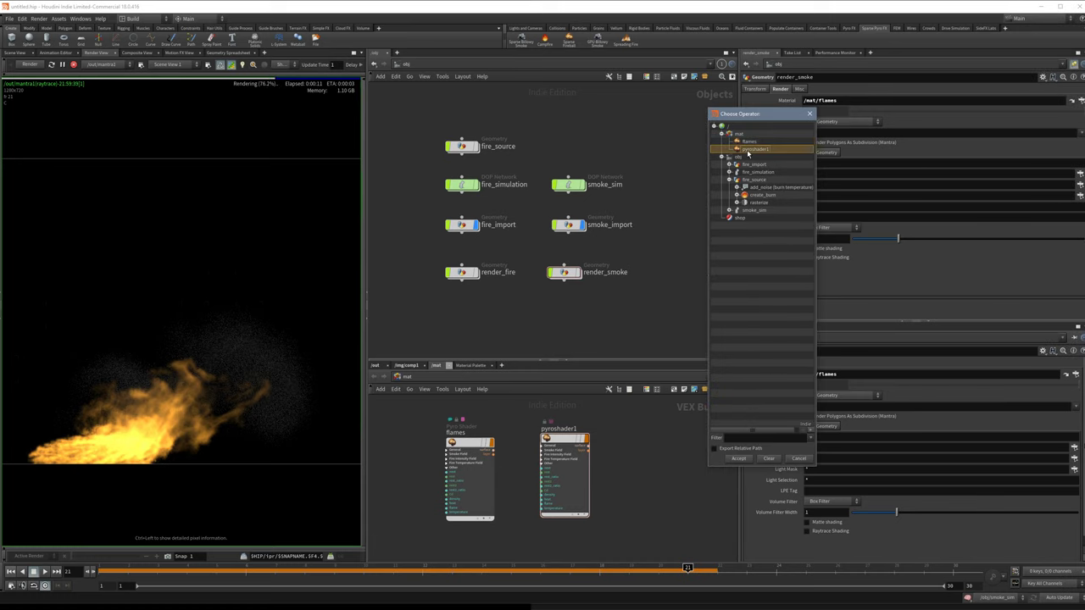
Check the imported fields and the volume visualization settings inside smoke_import.
double_click(568, 224)
click(583, 167)
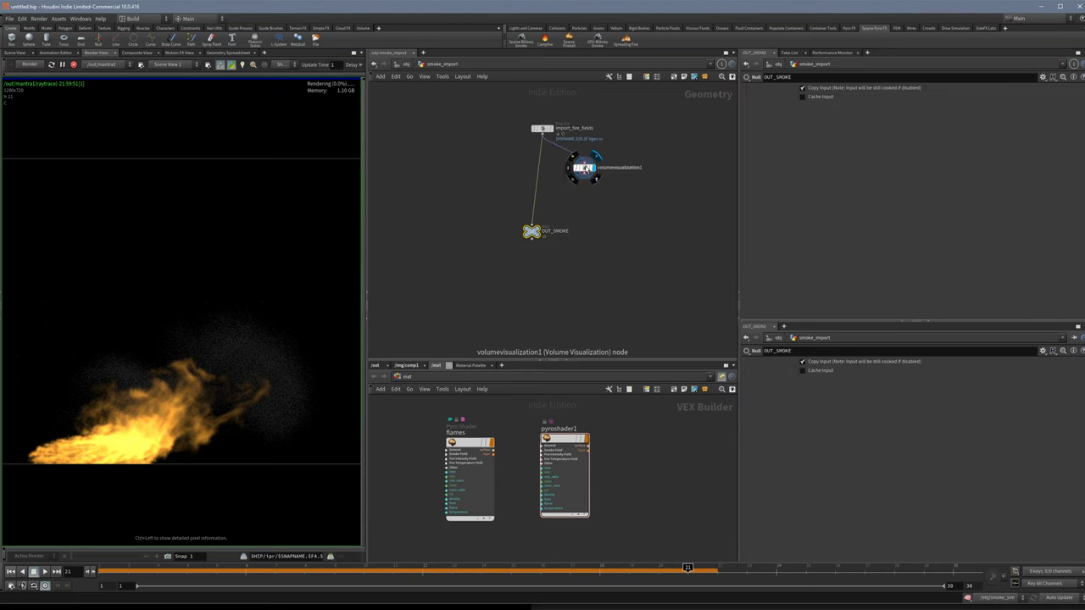
click(542, 128)
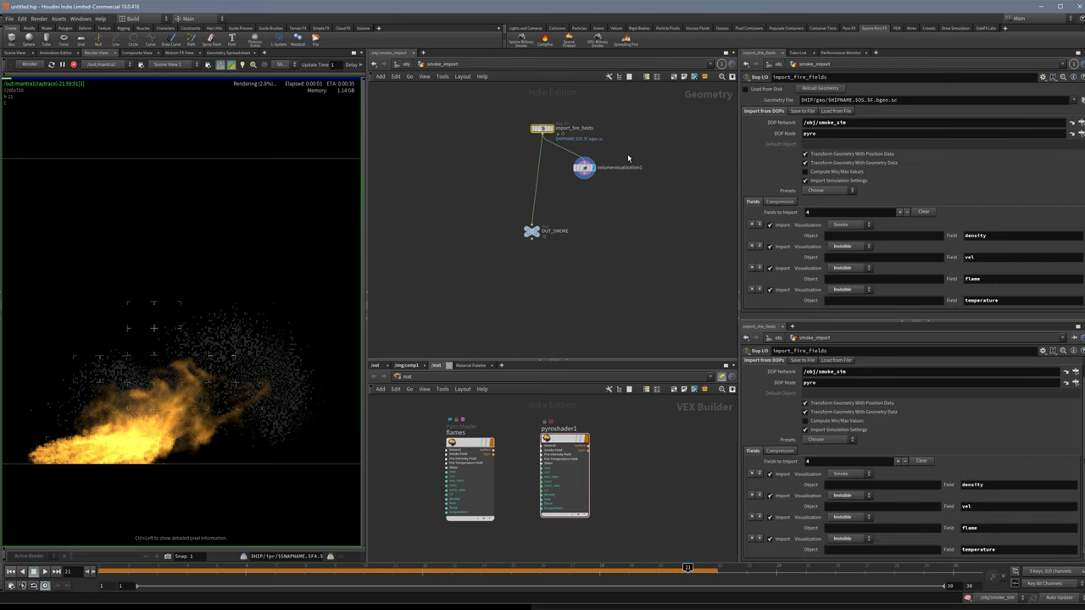
click(583, 166)
scroll(604, 195, up, 4)
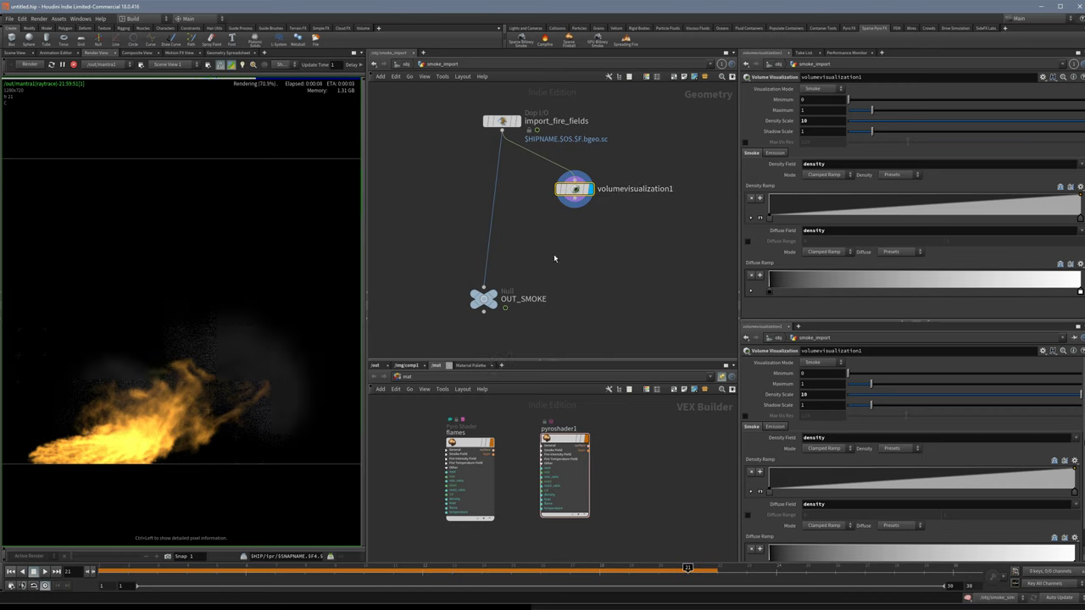
key(u)
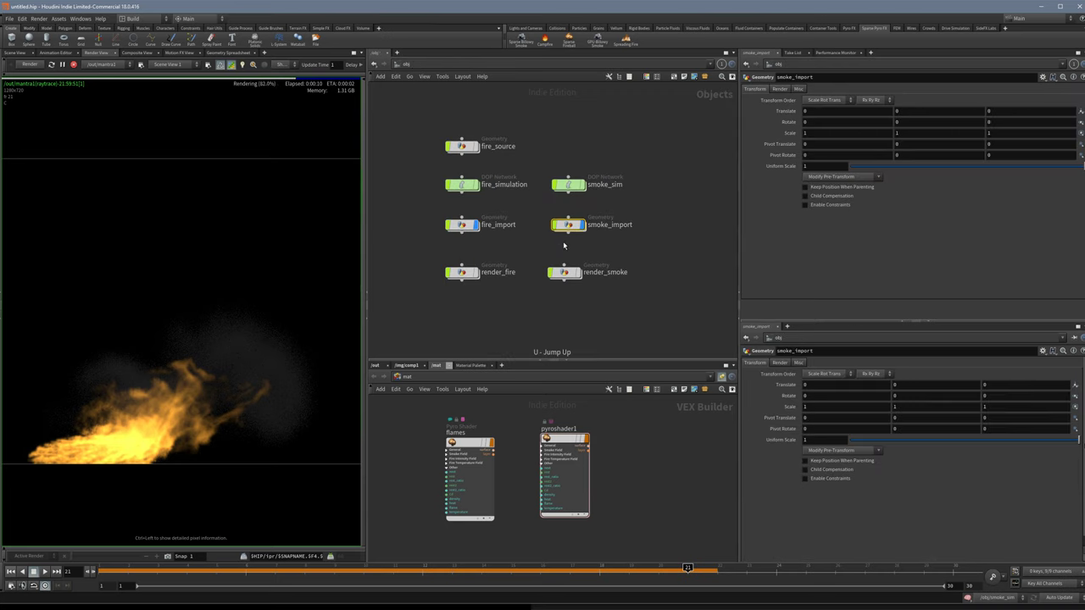
Set pyroshader1's Density Scale to 2 and its Smoke Color to a near-black grey of 0.0125 per channel.
click(583, 462)
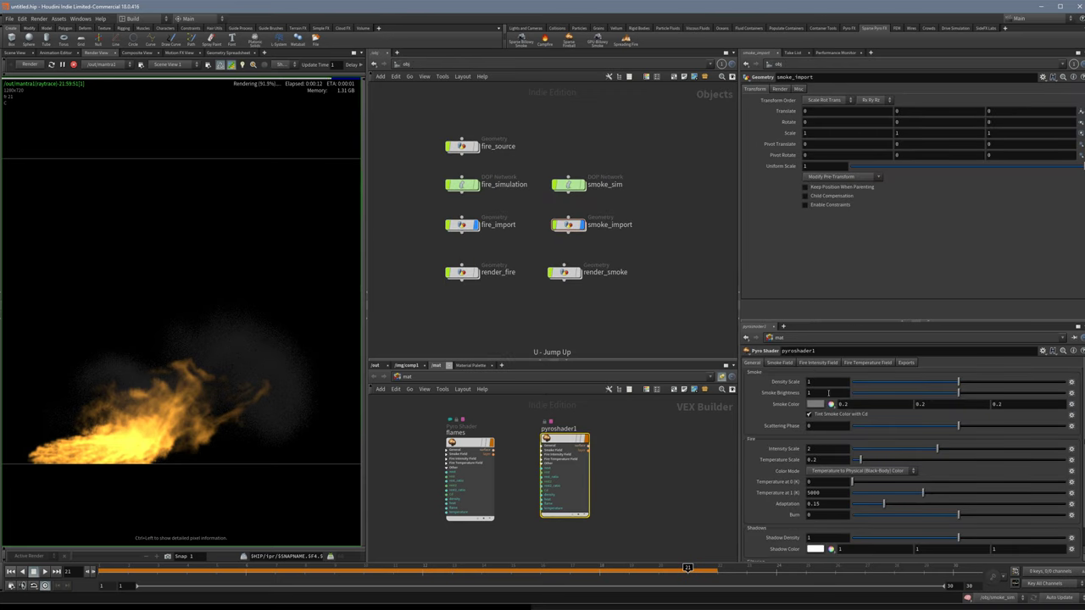
drag(821, 385, 781, 388)
text(2)
key(Return)
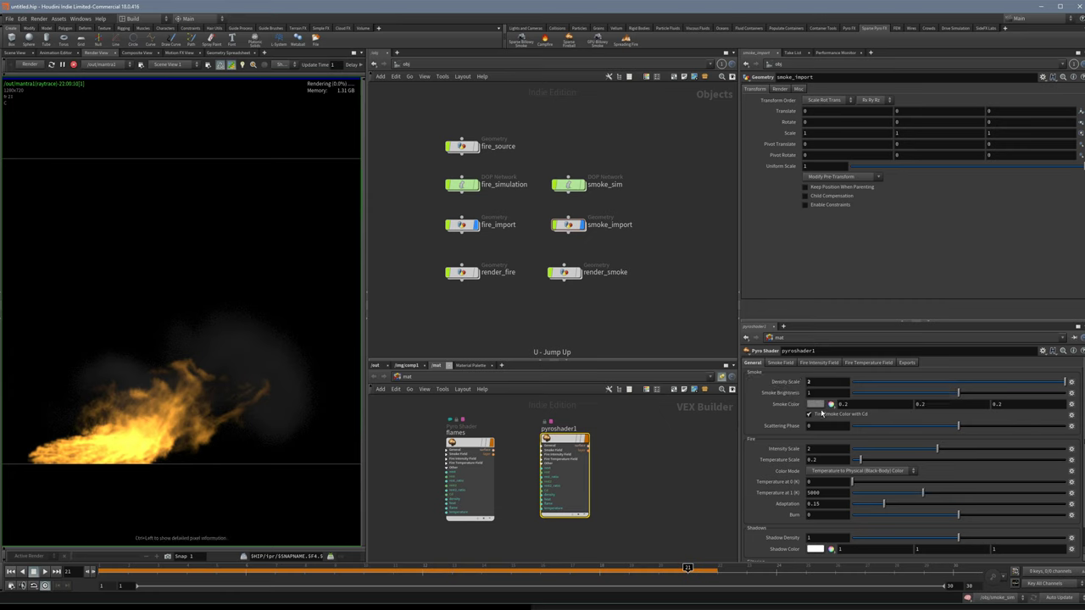
click(817, 404)
click(798, 358)
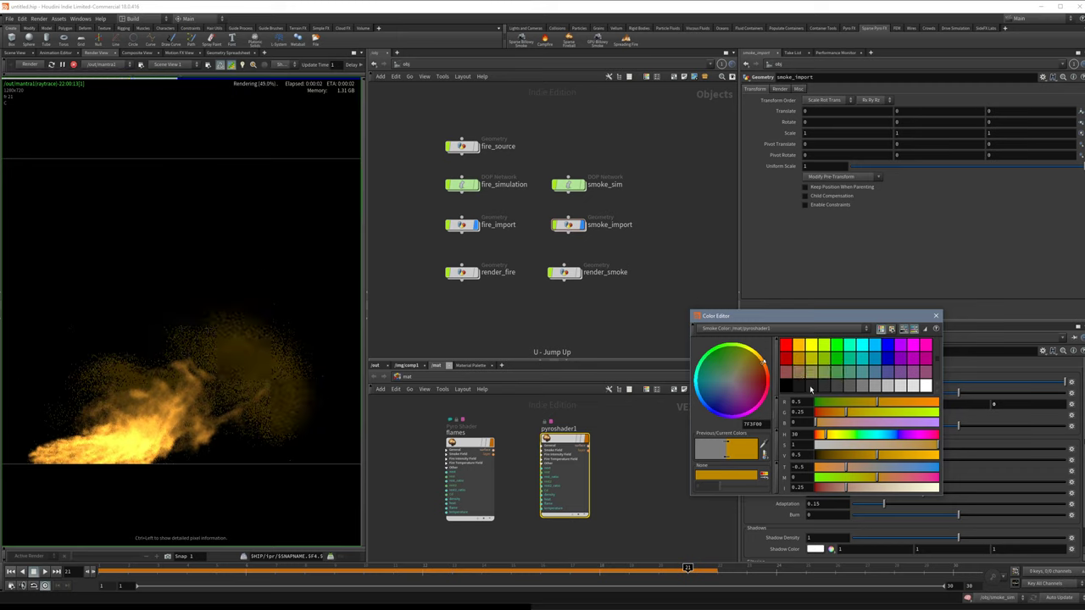
click(822, 387)
click(936, 315)
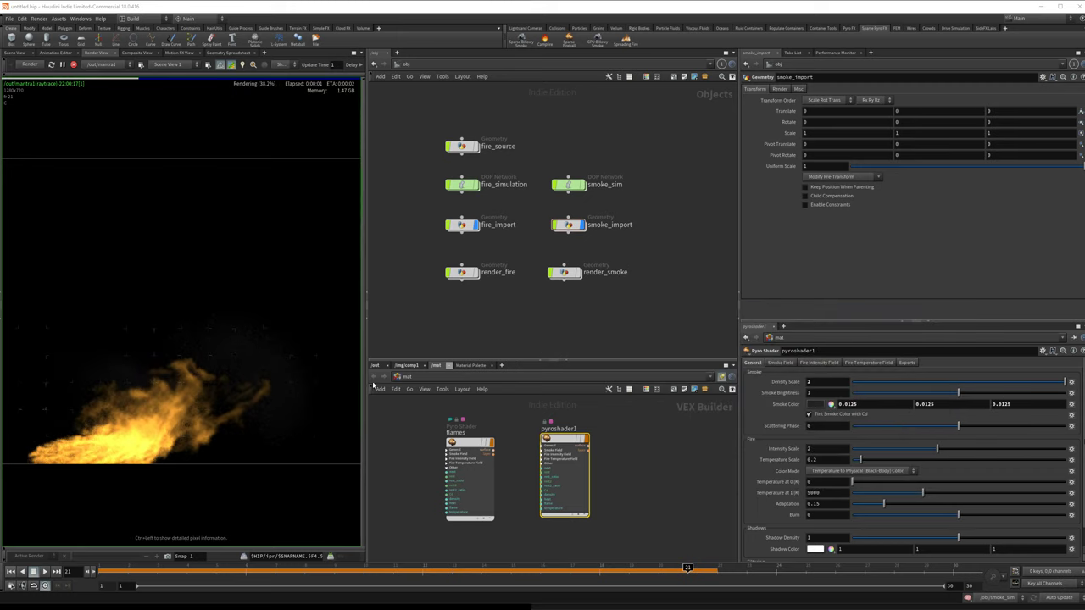
Inspect the alpha channel of the finished render, and switch the render view back to full colour.
click(100, 550)
click(102, 544)
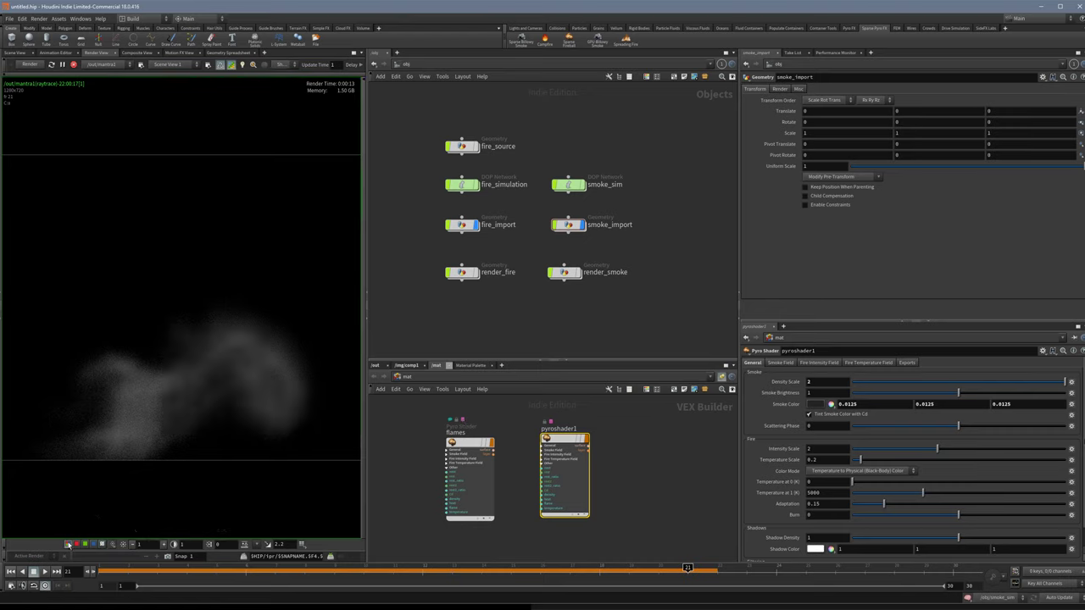
click(102, 544)
click(102, 545)
click(69, 545)
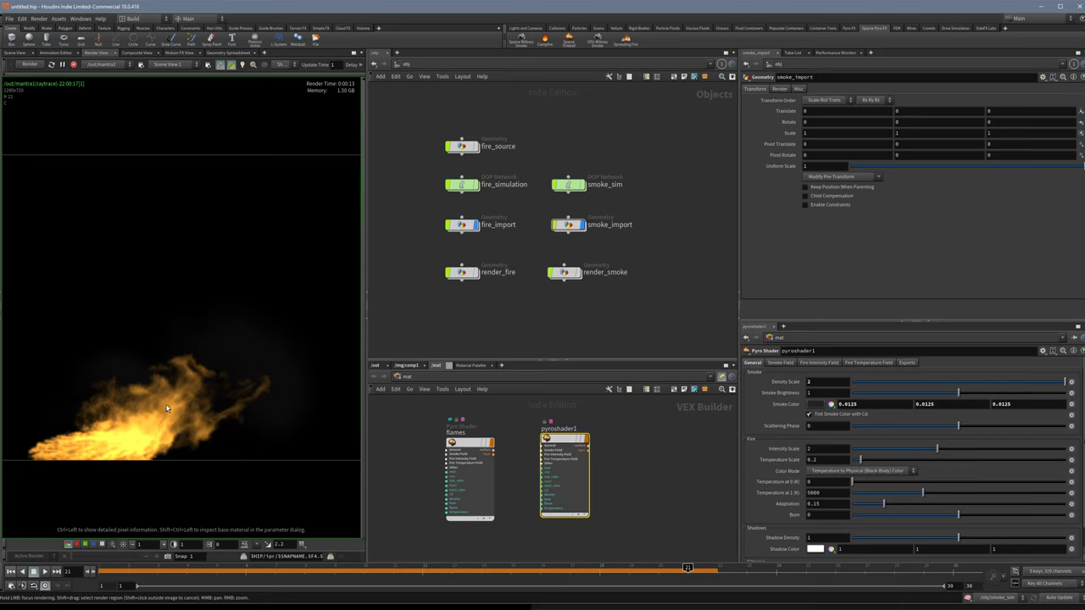
Review the flames shader and the fire_import network with its fire output and smoke source branches.
click(482, 476)
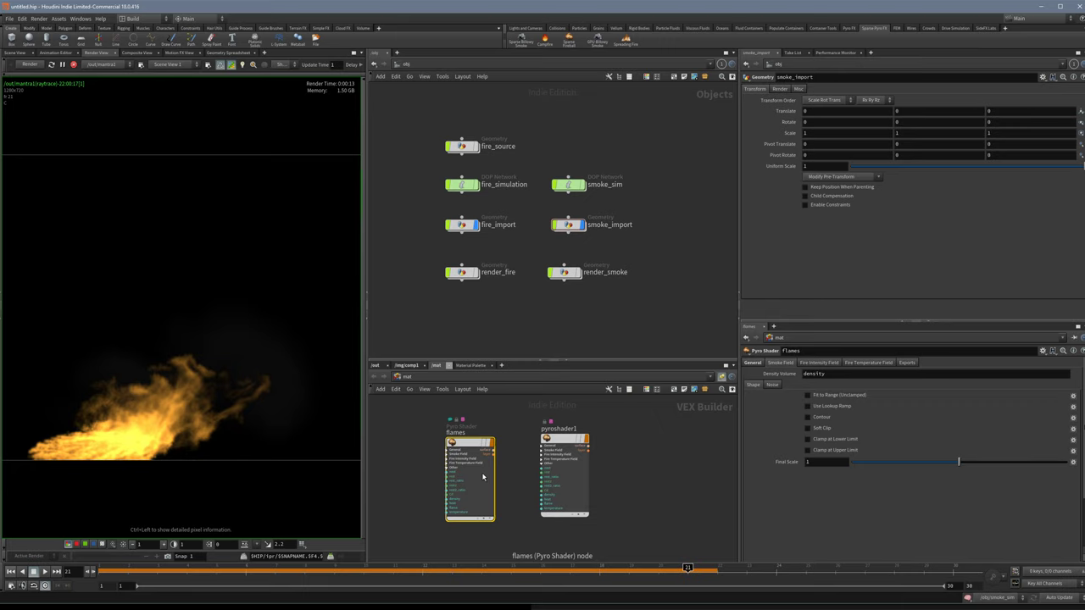
click(547, 321)
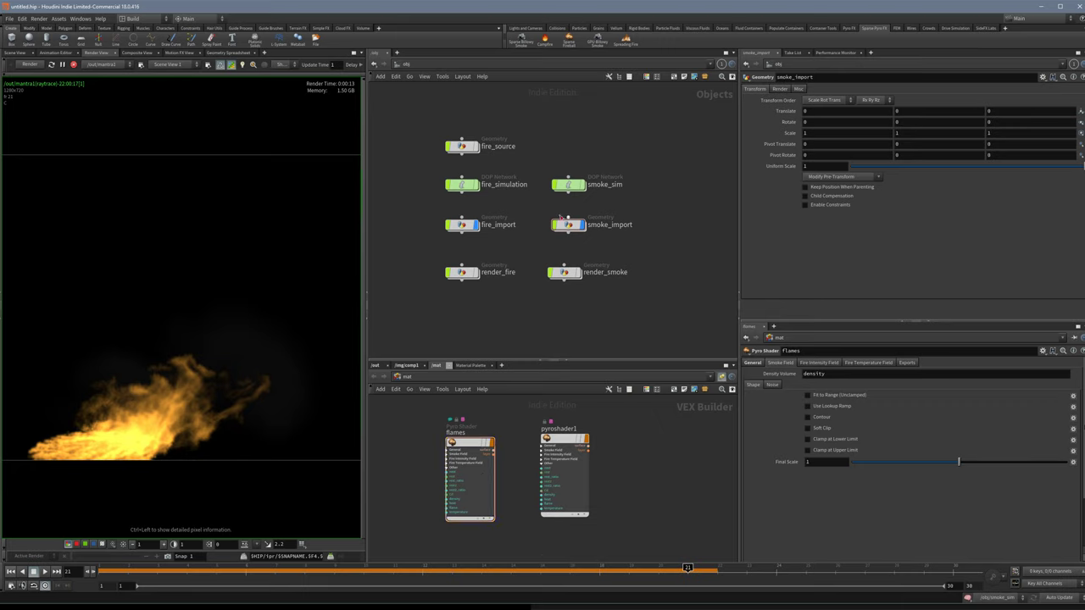
mouse_move(468, 192)
double_click(462, 225)
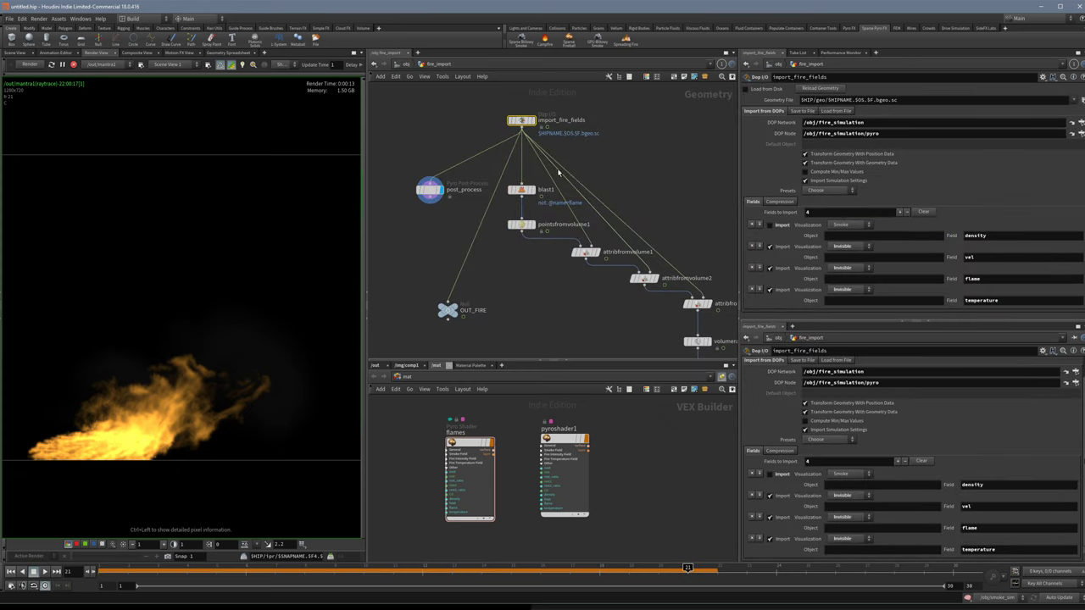
scroll(562, 160, down, 2)
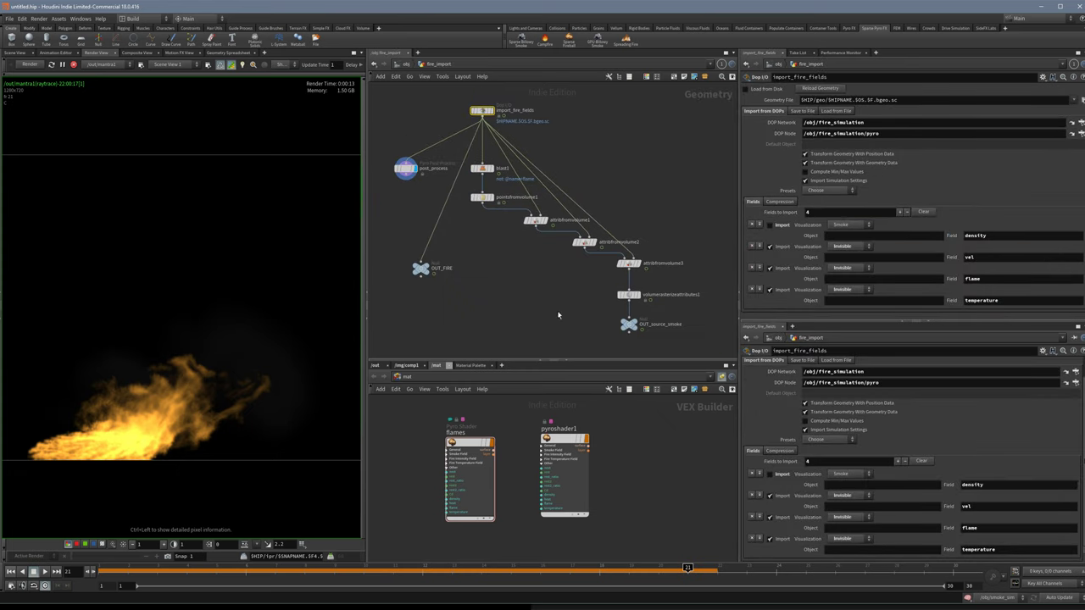
key(u)
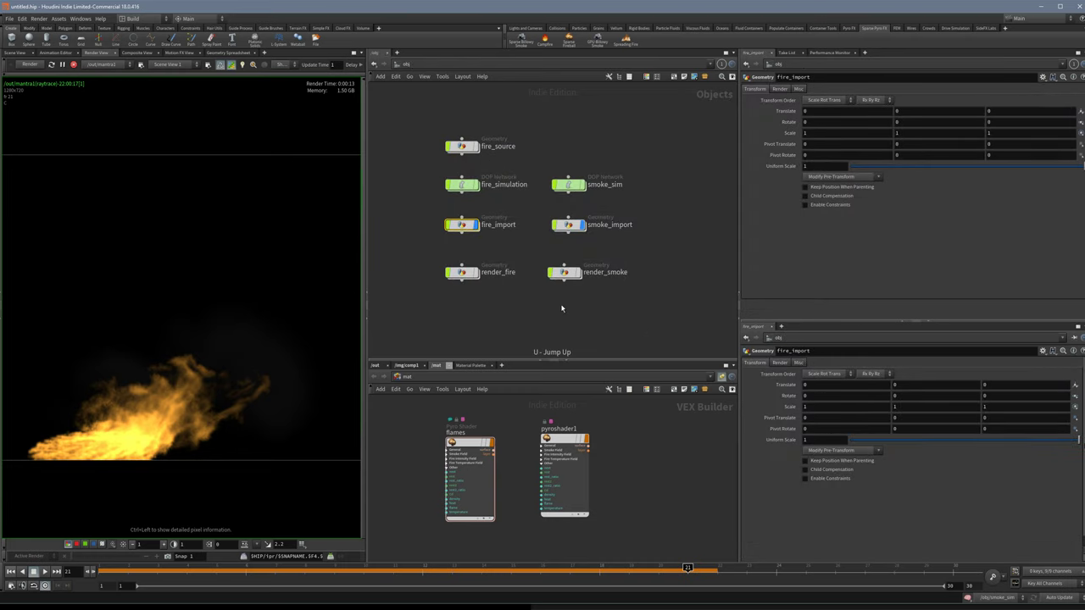